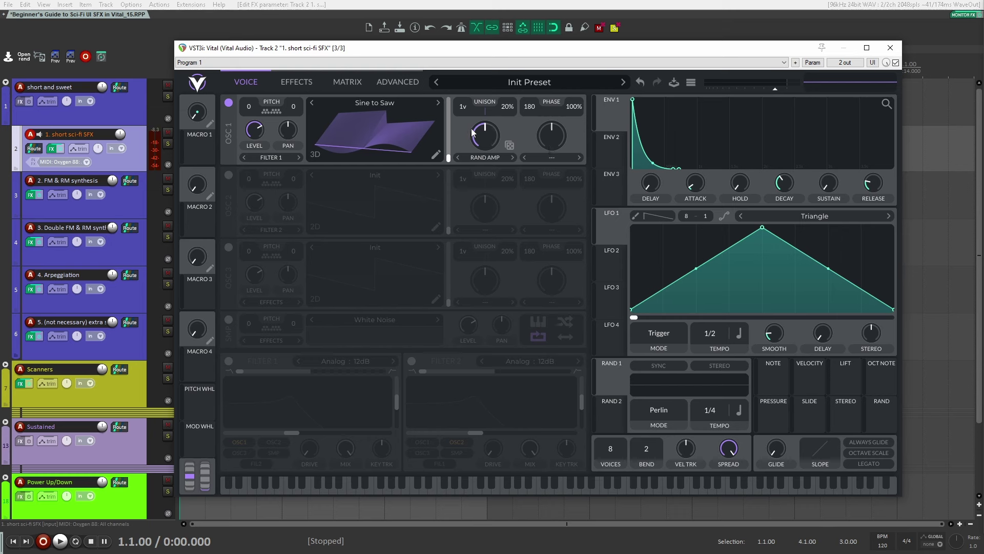
# Modulate oscillator 1's Random Amplitudes spectral morph with Envelope 1 and set the morph amount to about 49%.
pyautogui.moveTo(472, 132); pyautogui.dragTo(482, 131)
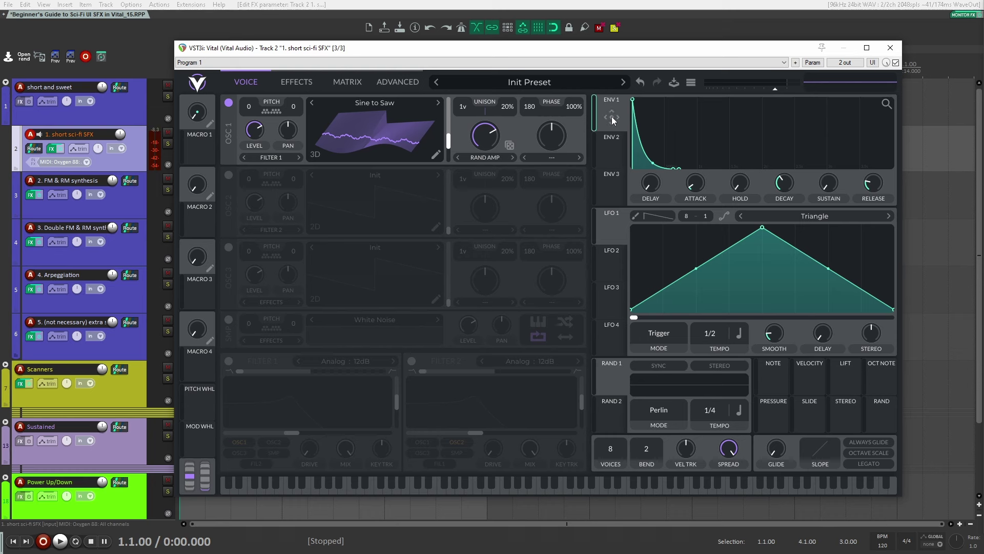
pyautogui.moveTo(611, 116); pyautogui.dragTo(481, 139)
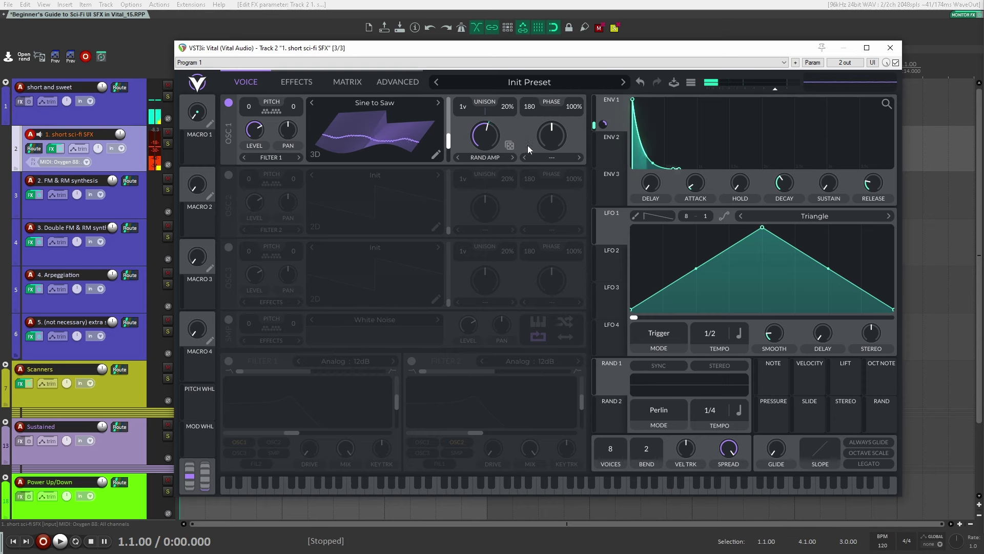
pyautogui.moveTo(485, 125)
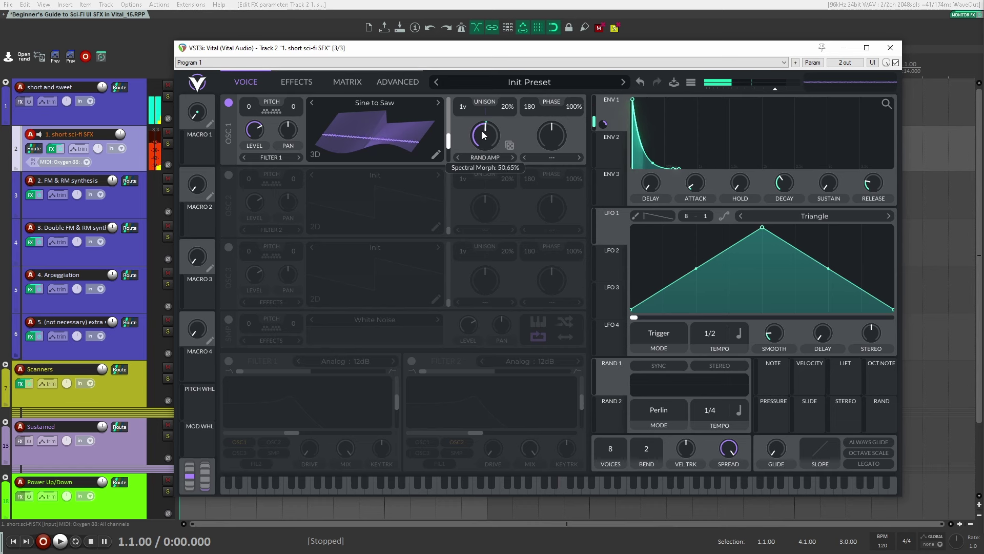
pyautogui.moveTo(485, 132); pyautogui.dragTo(482, 145)
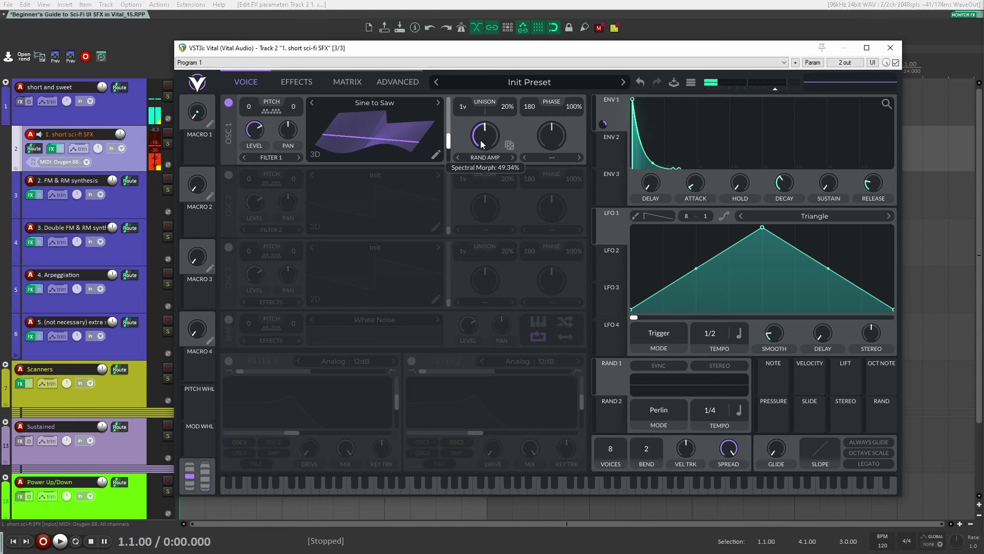
pyautogui.click(503, 156)
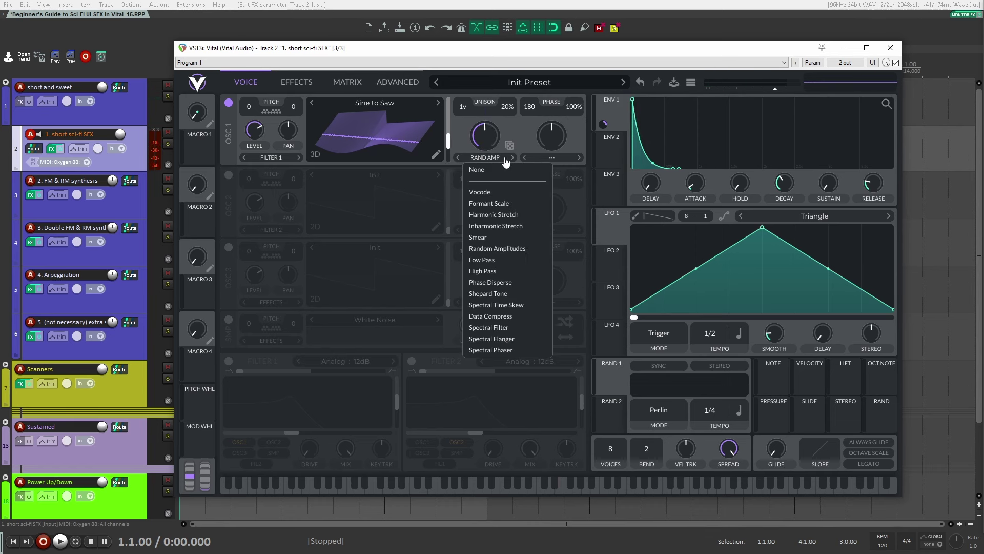
pyautogui.click(516, 148)
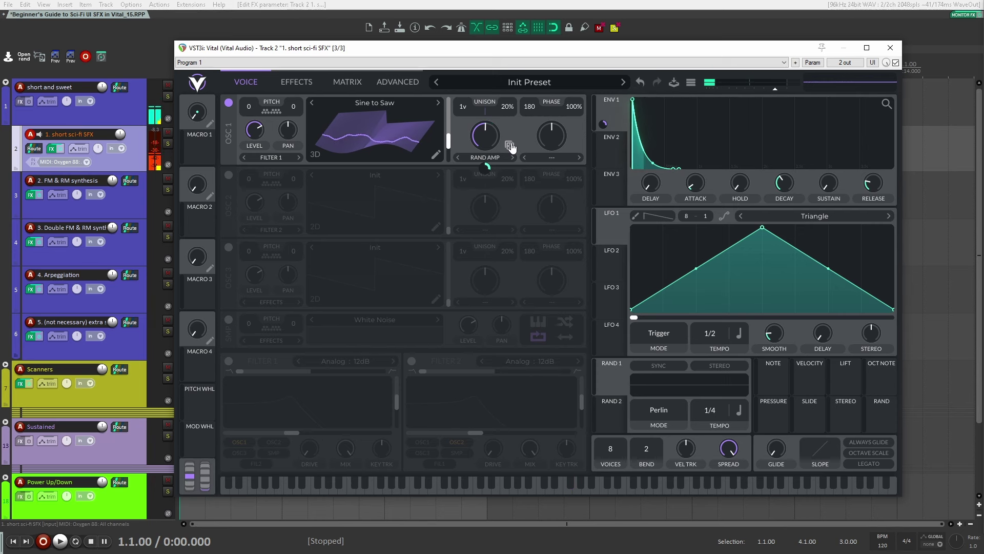
# Enable the Reverb effect and return to the oscillator view.
pyautogui.click(302, 83)
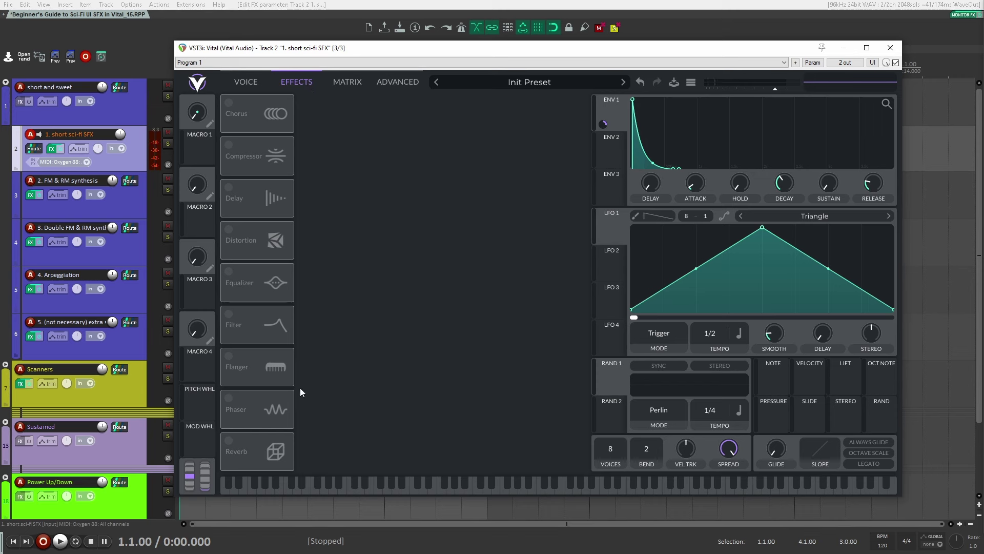
pyautogui.click(229, 442)
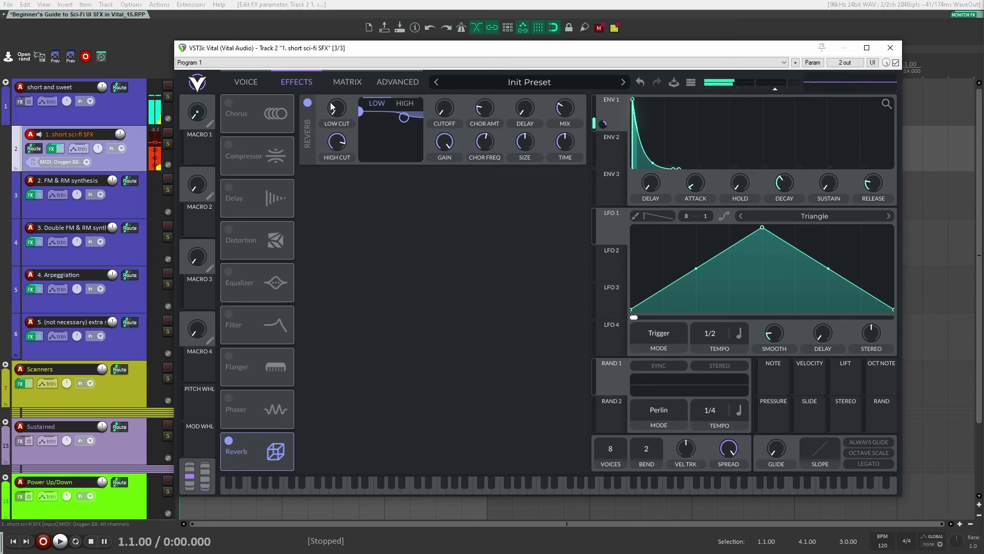
pyautogui.click(253, 83)
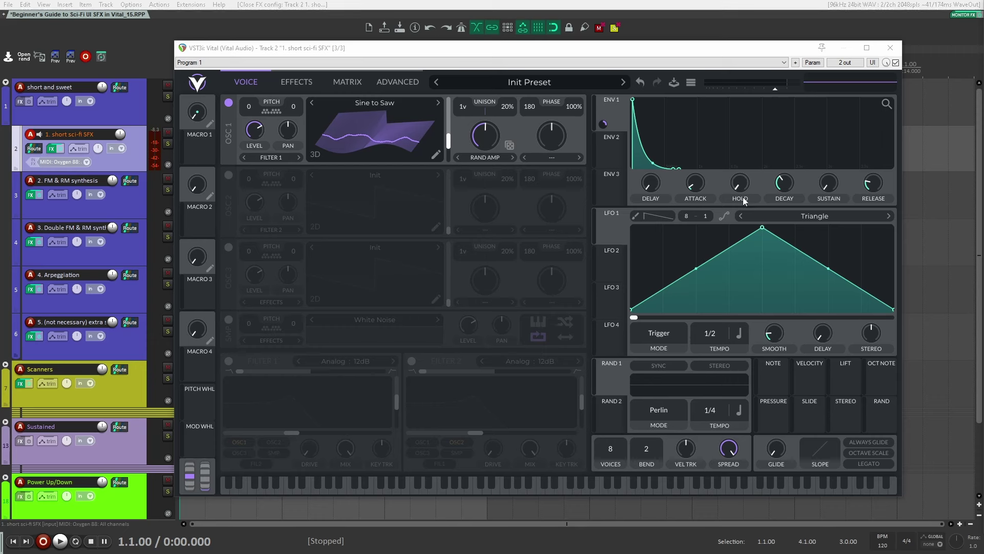
# Enable oscillator 2 and set its phase distortion type to FM <- Osc 1.
pyautogui.click(228, 175)
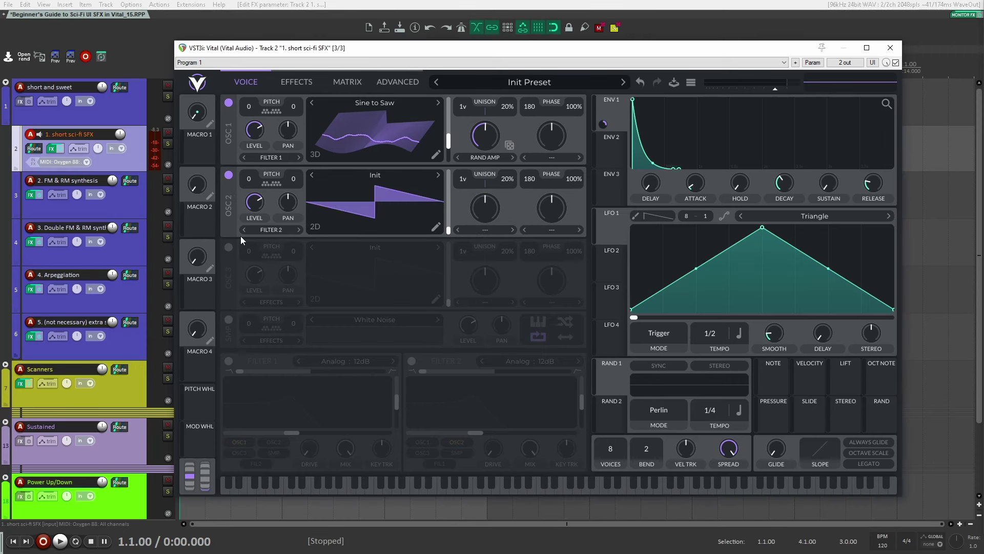
pyautogui.click(552, 230)
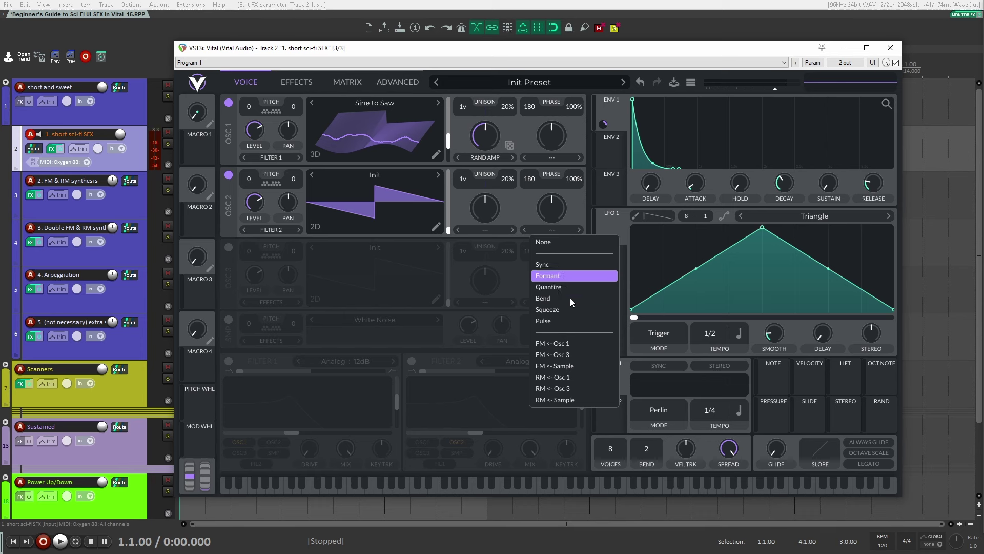
pyautogui.click(553, 343)
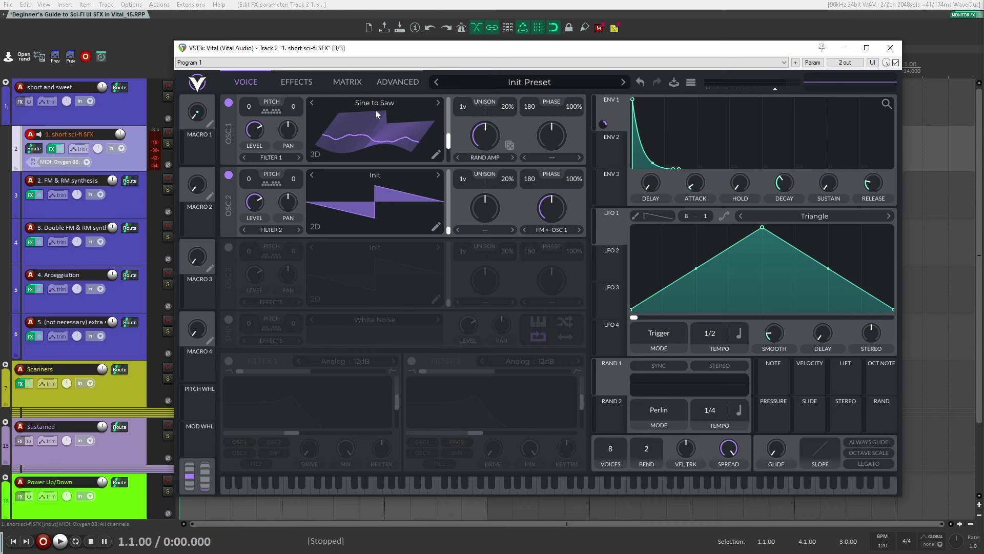
# Show oscillator 2 in 3D, load the Sine to Square wavetable from Basic Tables, and raise the FM amount to maximum.
pyautogui.click(316, 227)
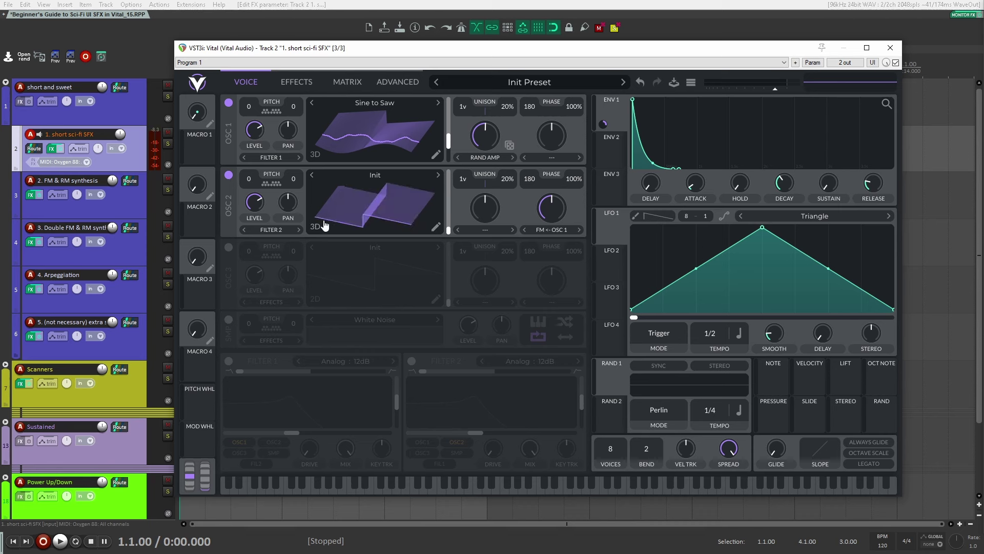
pyautogui.click(386, 174)
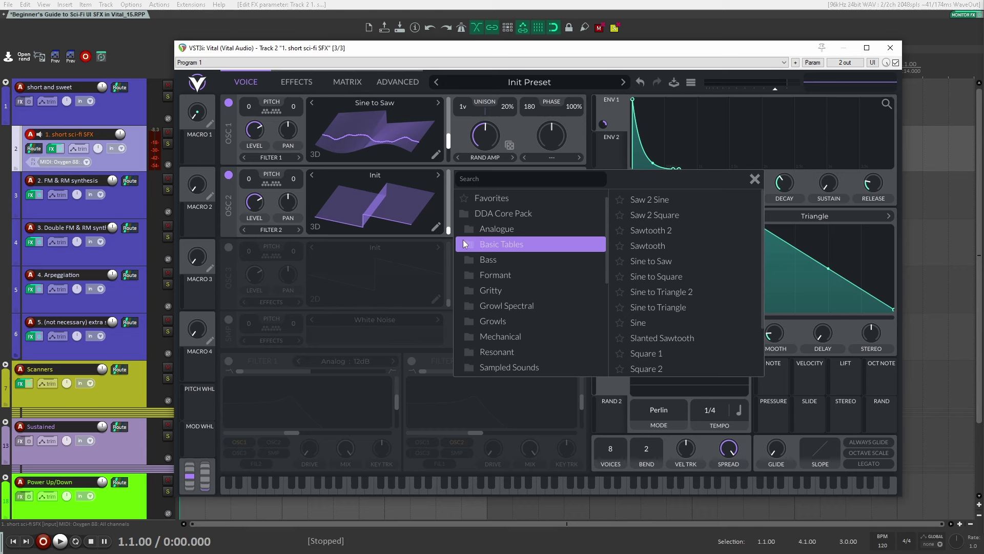
pyautogui.click(656, 276)
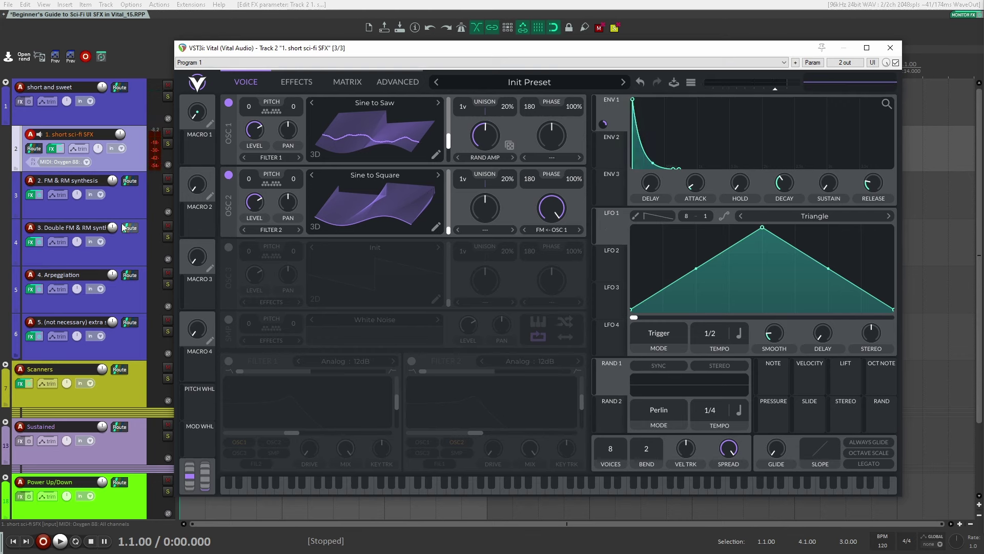
# Reselect the "1. short sci-fi SFX" track and transpose oscillator 2 up 40 semitones.
pyautogui.click(132, 200)
pyautogui.click(138, 163)
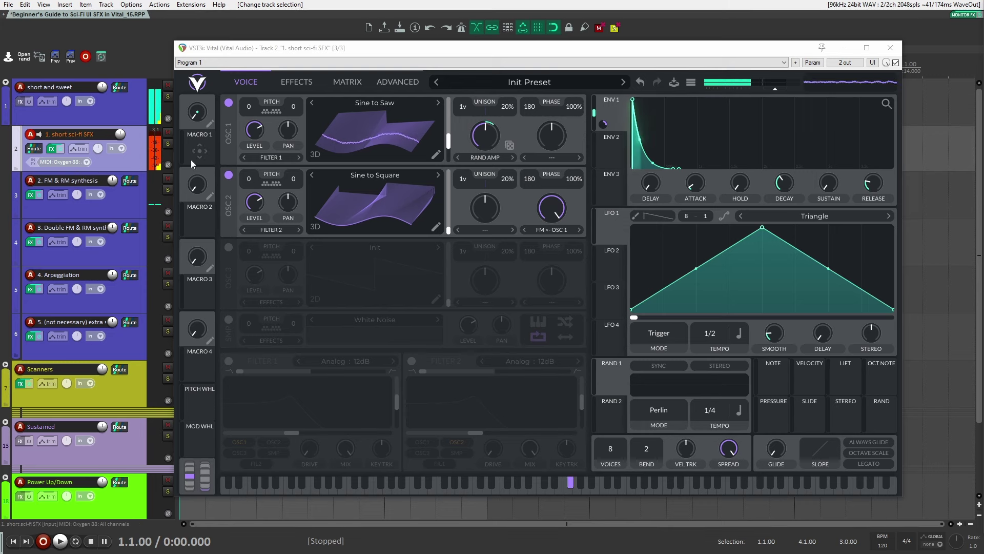
pyautogui.moveTo(253, 180); pyautogui.dragTo(256, 142)
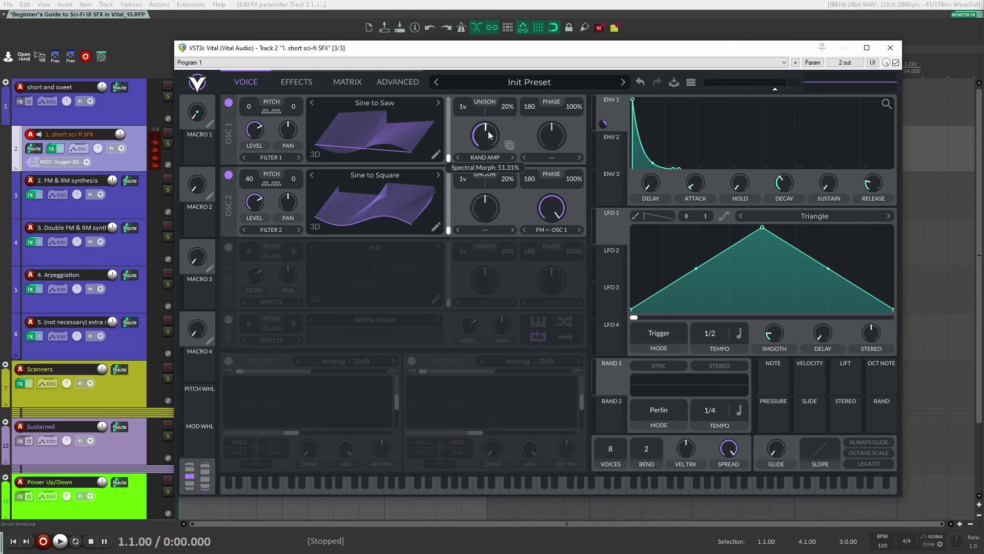
# Lower oscillator 1's spectral morph amount to zero and lengthen Envelope 1's attack.
pyautogui.moveTo(488, 131); pyautogui.dragTo(469, 181)
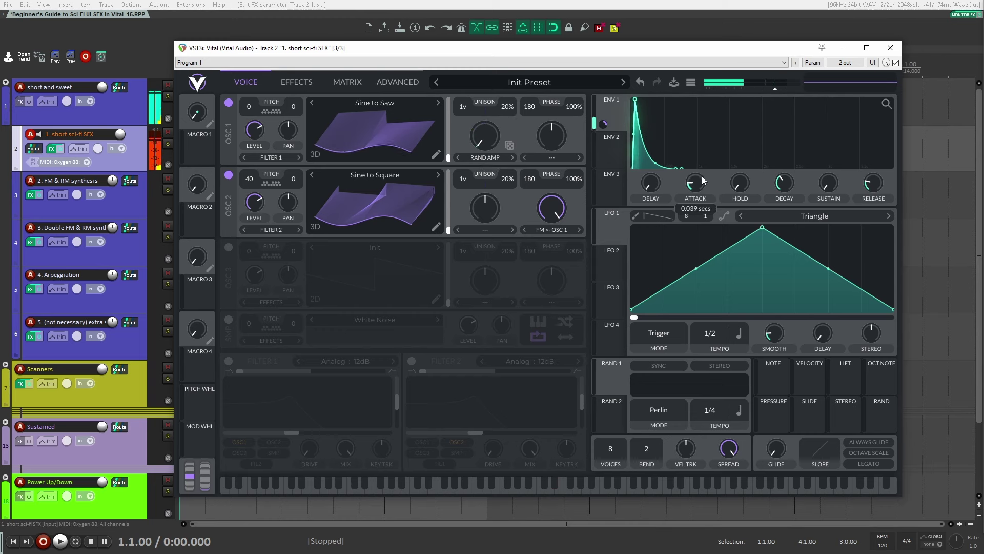
pyautogui.moveTo(704, 188); pyautogui.dragTo(697, 179)
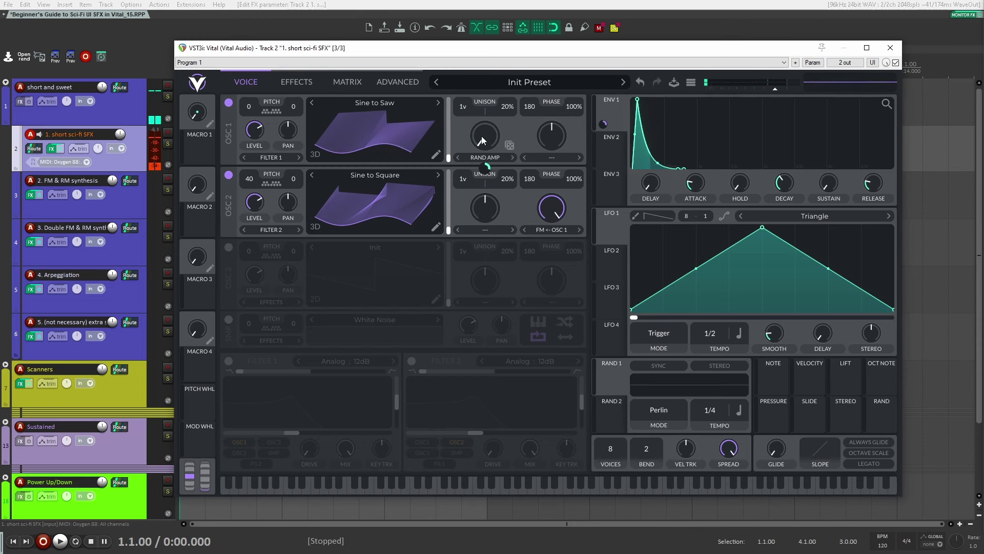
# Zero the envelope modulation on oscillator 1's spectral morph and set the morph type to None.
pyautogui.moveTo(485, 166)
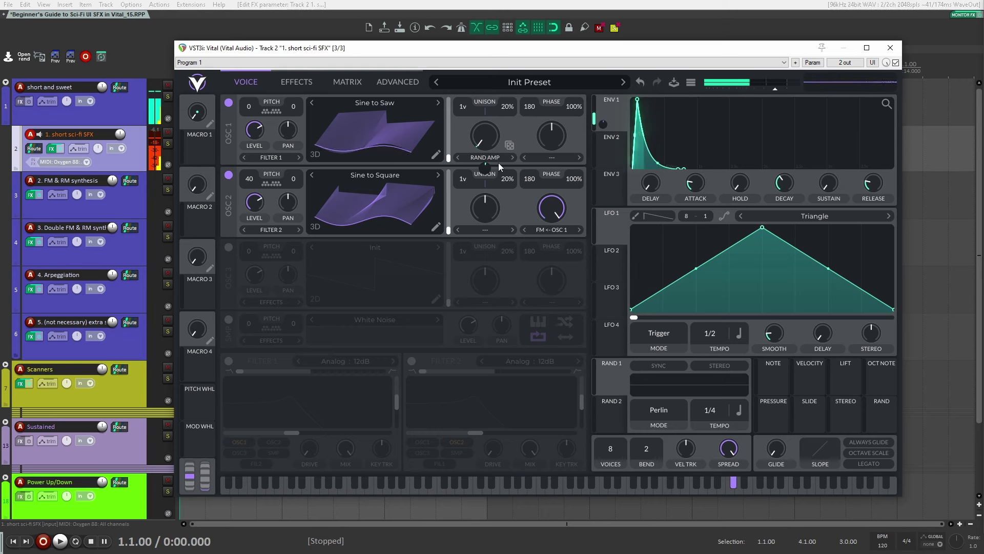
pyautogui.click(504, 162)
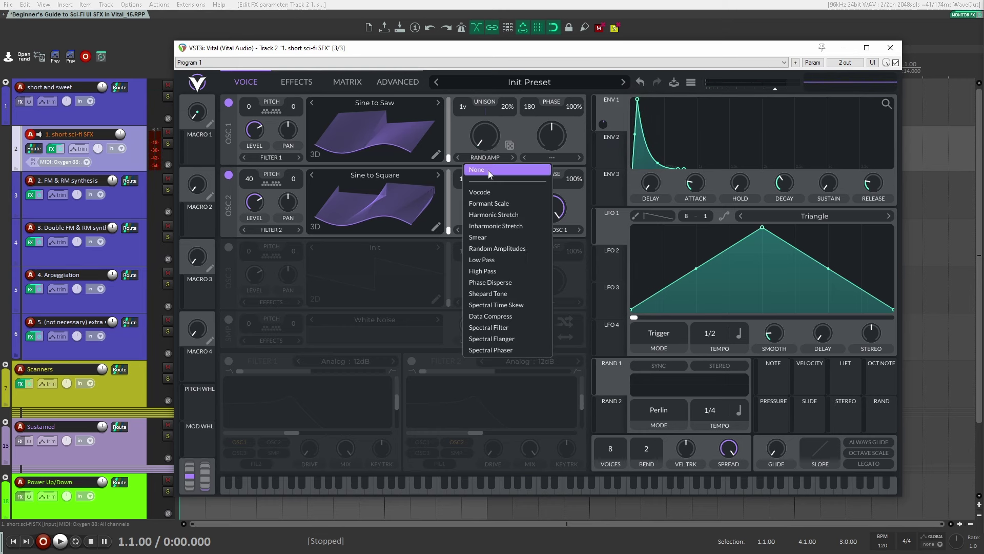
pyautogui.click(488, 173)
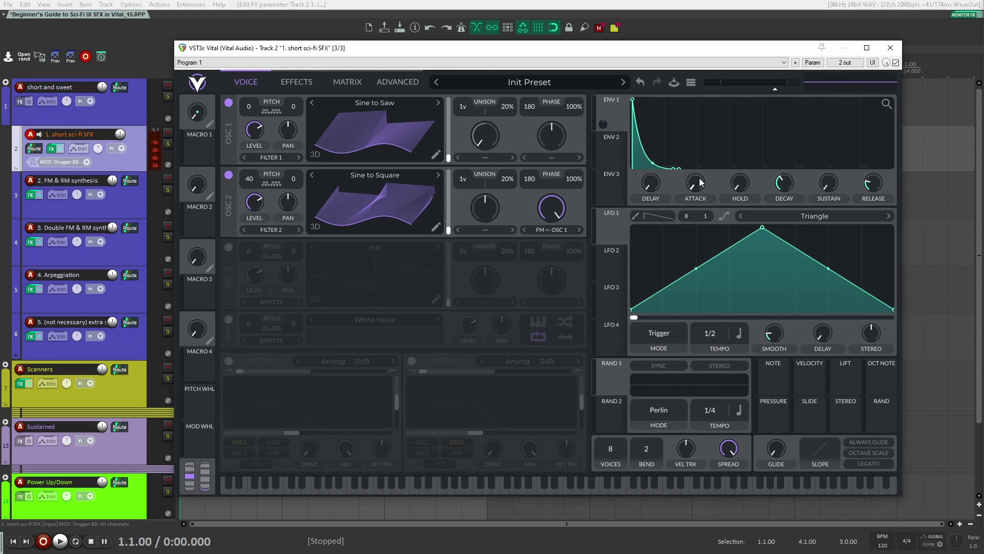
# Try the Vocode and Formant Scale spectral morphs on oscillator 1 while varying the morph amount.
pyautogui.click(513, 157)
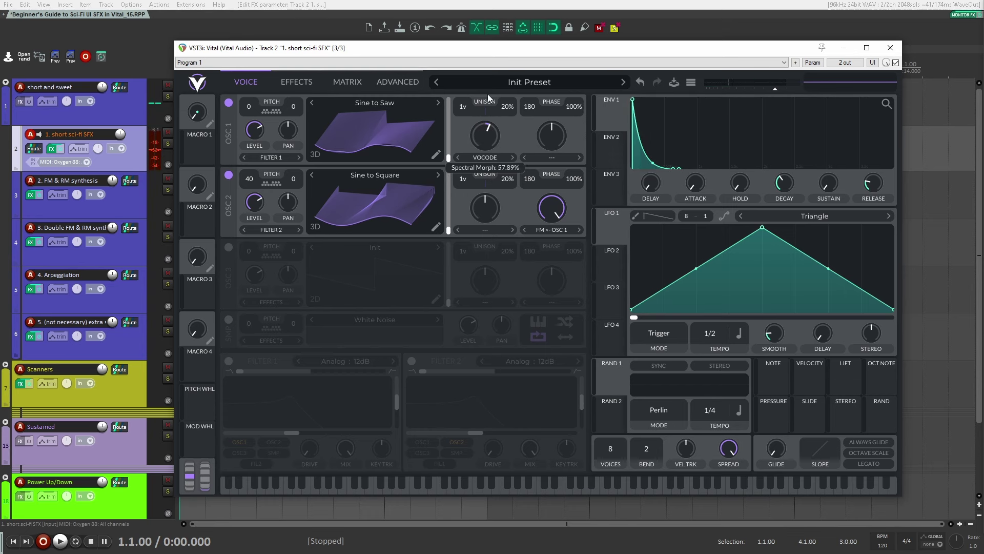
pyautogui.moveTo(480, 117); pyautogui.dragTo(516, 140)
pyautogui.click(513, 158)
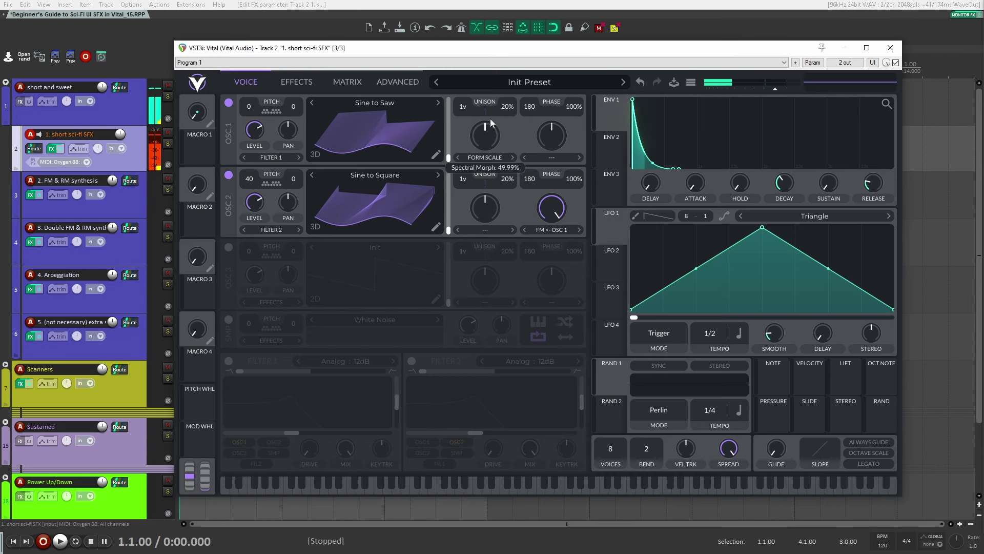
pyautogui.moveTo(490, 119); pyautogui.dragTo(494, 102)
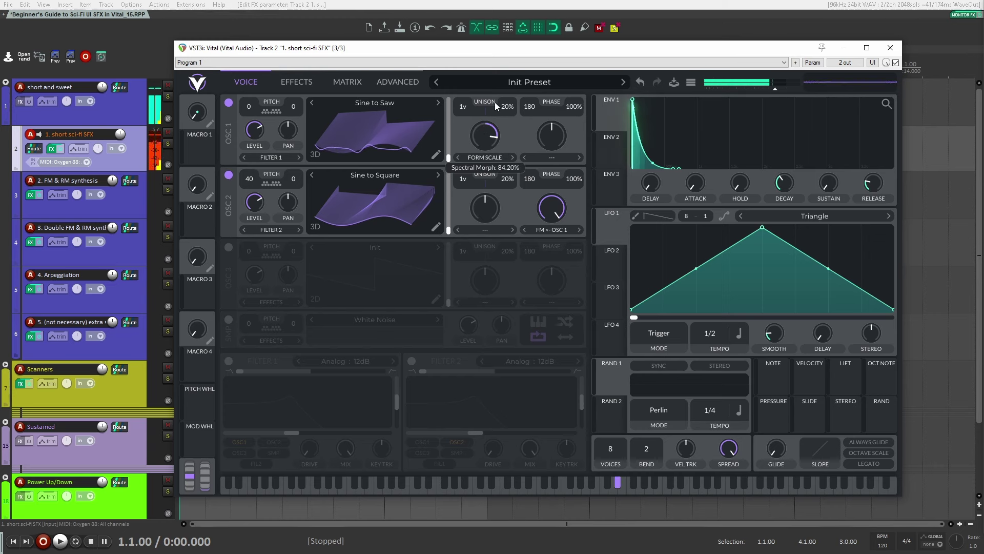
# Cycle oscillator 1's spectral morph through Harmonic Stretch, Inharmonic Stretch and Smear to Random Amplitudes.
pyautogui.click(512, 158)
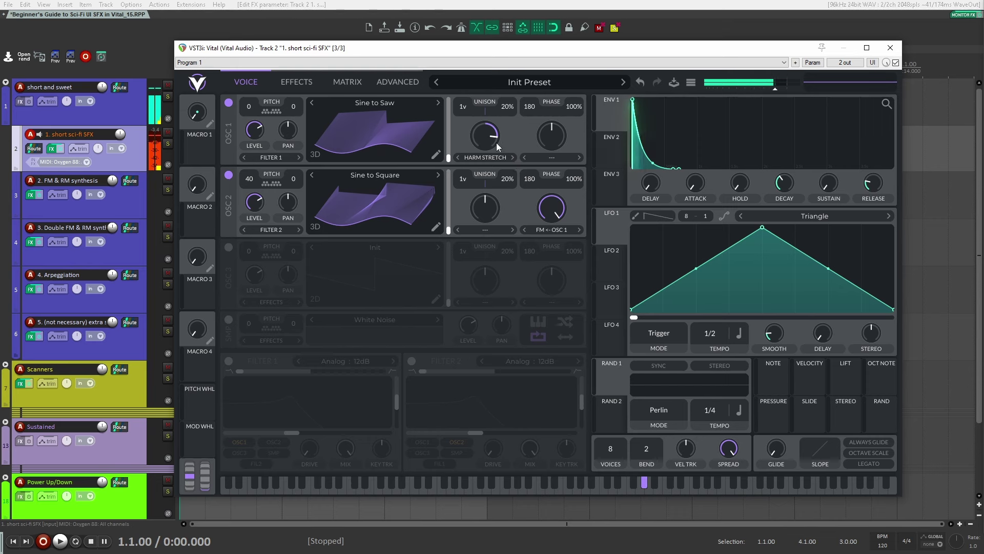
pyautogui.click(513, 158)
pyautogui.click(513, 157)
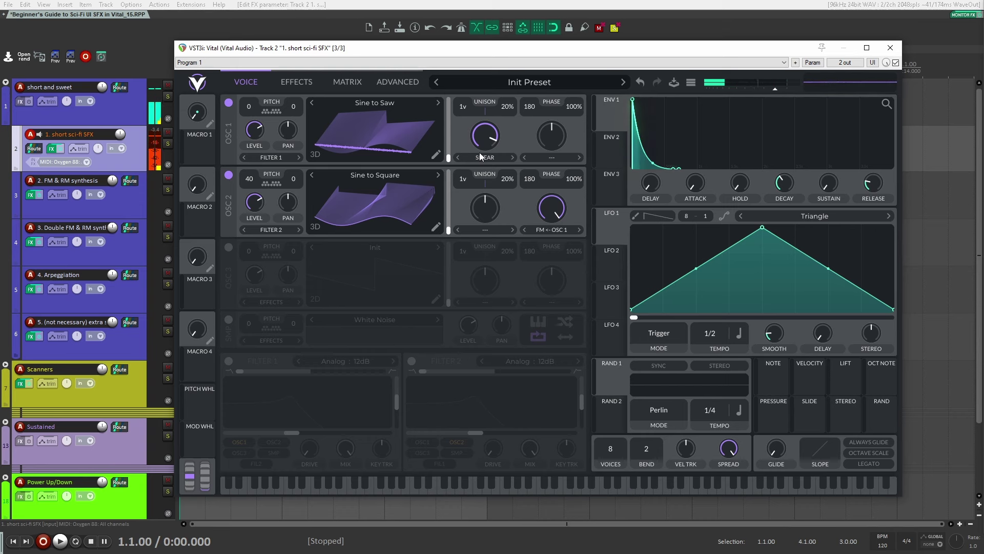
pyautogui.click(513, 157)
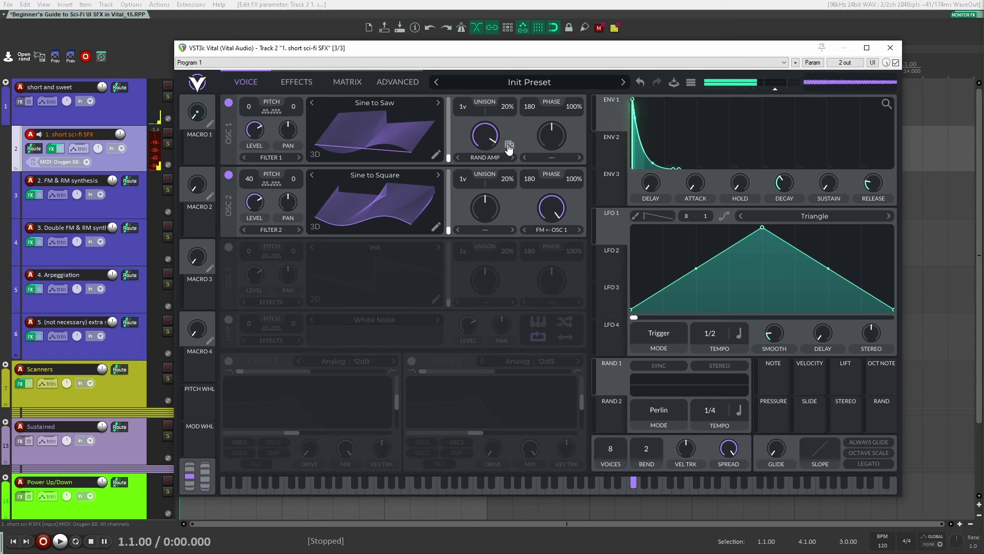
# Lower oscillator 1's Random Amplitudes morph amount and set its wavetable frame to about 50.
pyautogui.moveTo(476, 149); pyautogui.dragTo(478, 182)
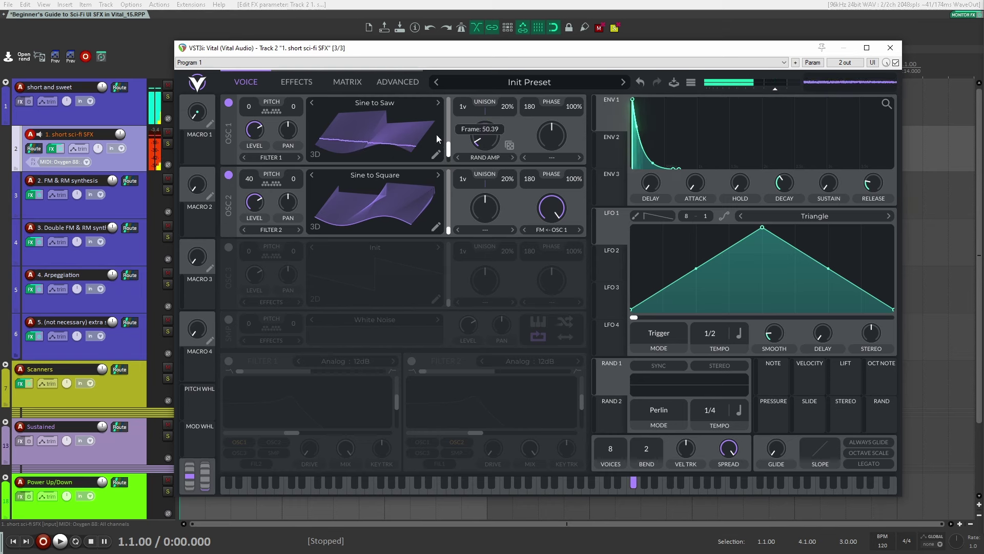
pyautogui.moveTo(480, 141)
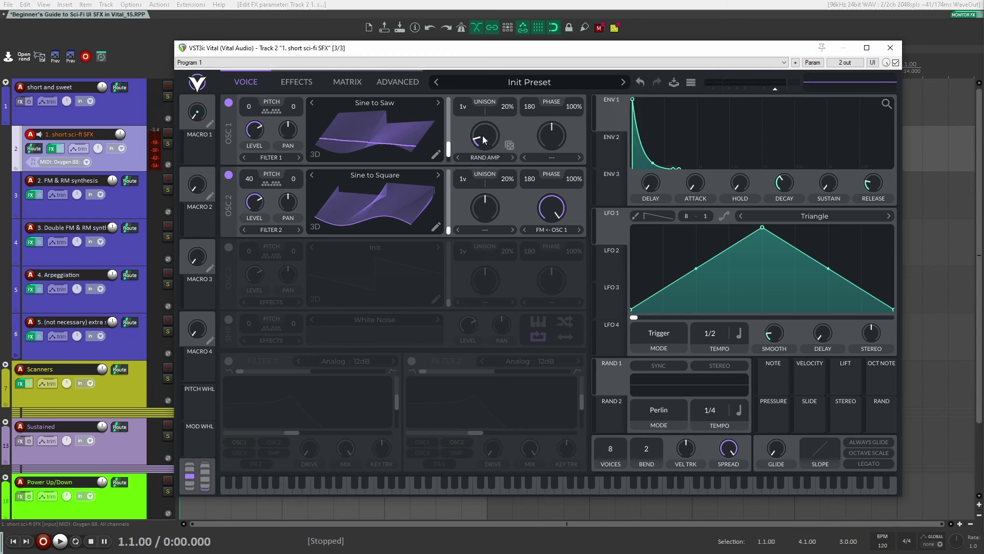
pyautogui.click(502, 158)
pyautogui.click(530, 125)
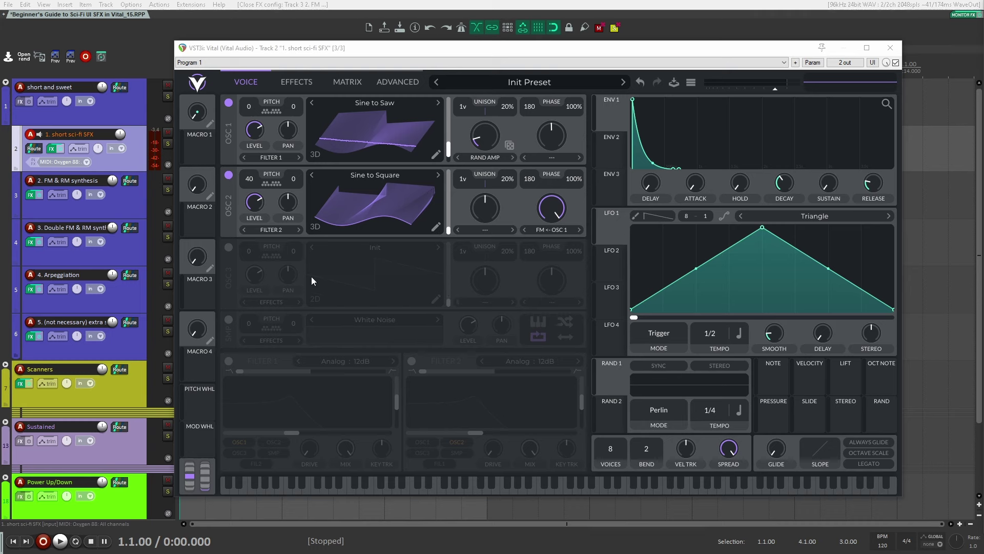
# Enable oscillator 3 with the Analogue 03 wavetable from the DDA Core Pack and advance its wavetable frame.
pyautogui.click(229, 247)
pyautogui.click(315, 299)
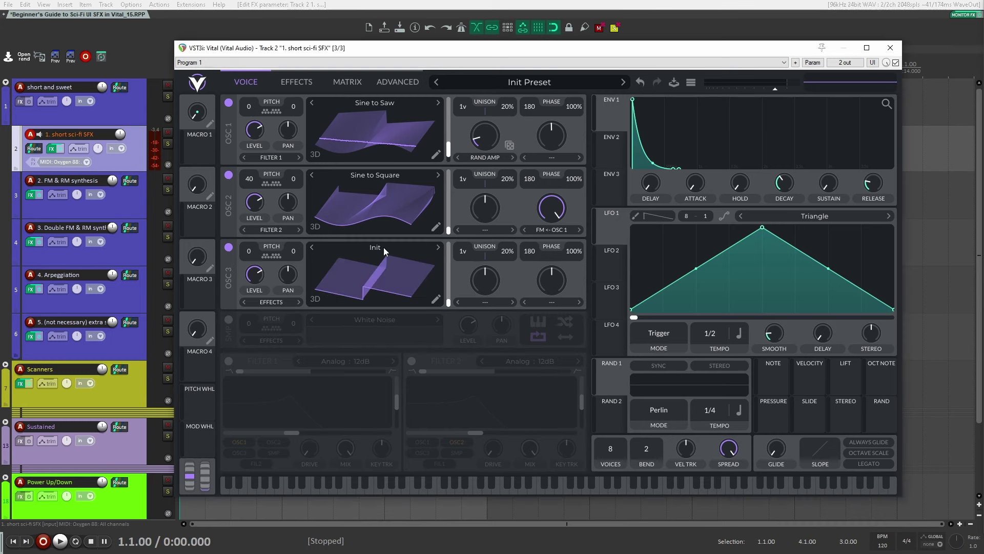
pyautogui.click(380, 245)
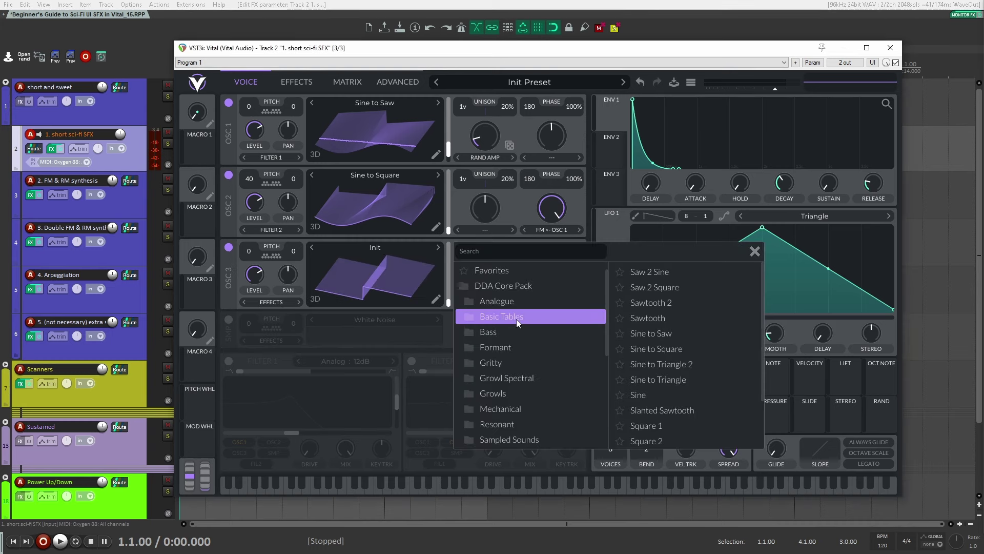
pyautogui.click(487, 302)
pyautogui.click(653, 303)
pyautogui.click(423, 262)
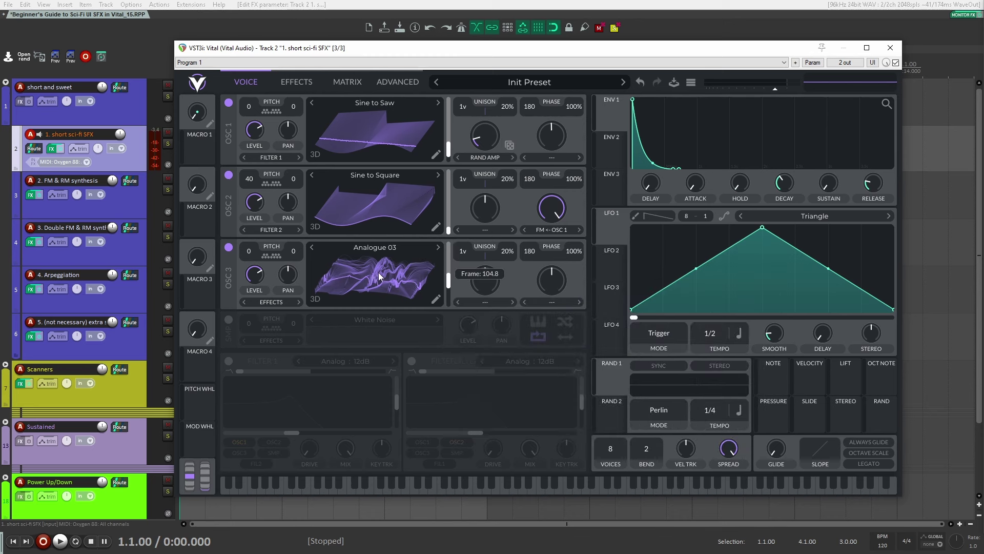
# Apply FM from oscillator 1 to oscillator 3 and switch its wavetable to Analogue 04 after adjusting the frame.
pyautogui.click(532, 308)
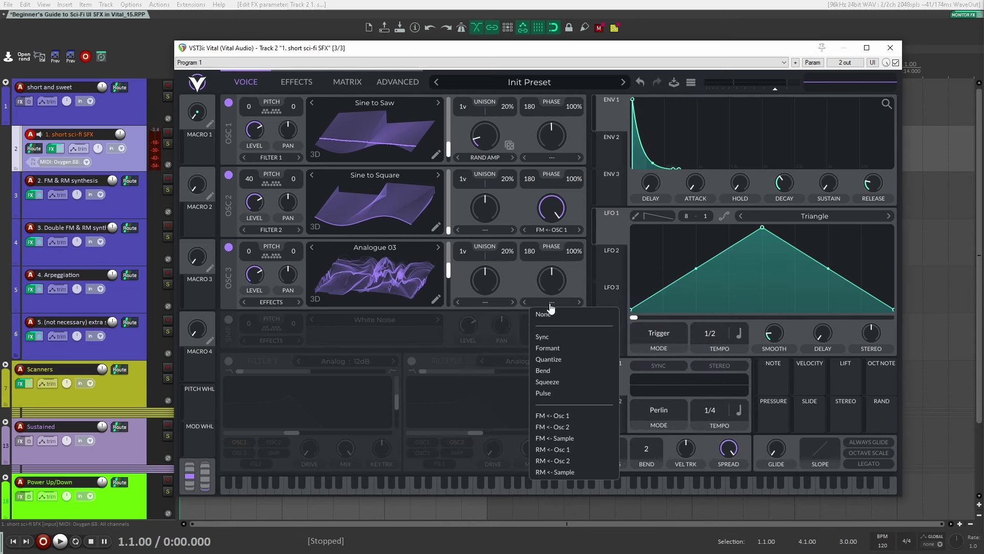
pyautogui.click(564, 417)
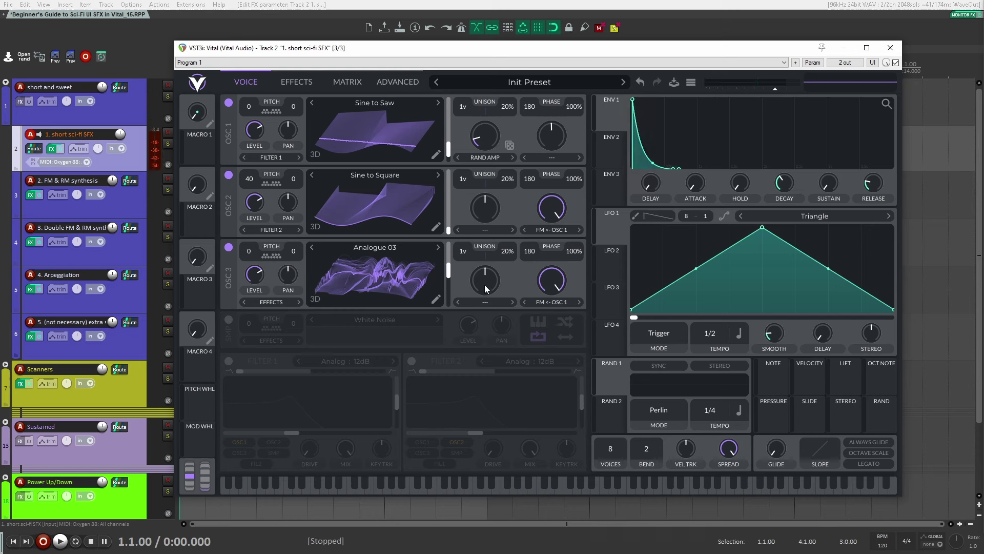
pyautogui.moveTo(403, 278)
pyautogui.mouseDown()
pyautogui.moveTo(386, 309)
pyautogui.moveTo(408, 238)
pyautogui.moveTo(395, 273)
pyautogui.mouseUp()
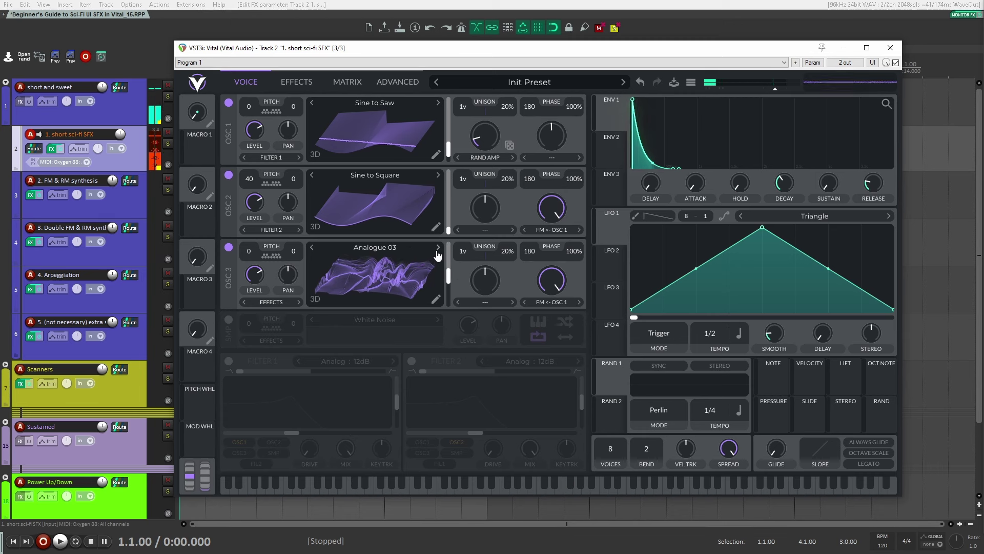
pyautogui.click(438, 248)
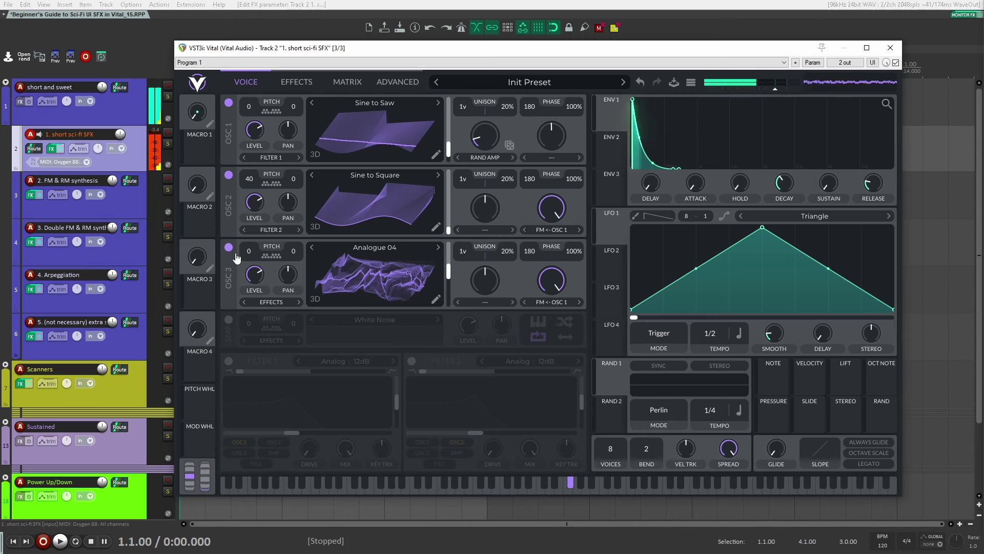
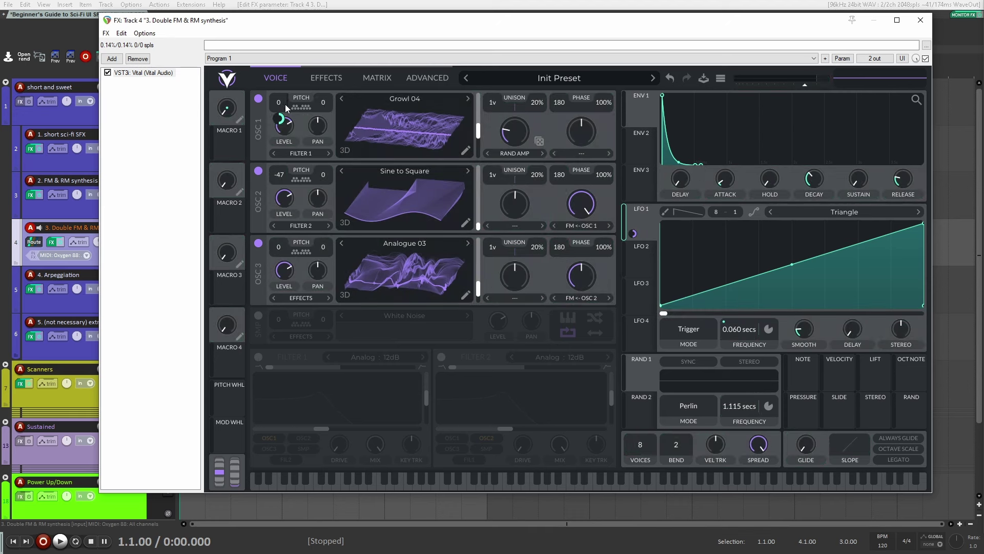
# Adjust the LFO 1 modulation on oscillator 1's pitch and restrict its Transpose Snap to the root note.
pyautogui.rightClick(279, 119)
pyautogui.click(307, 197)
pyautogui.click(301, 109)
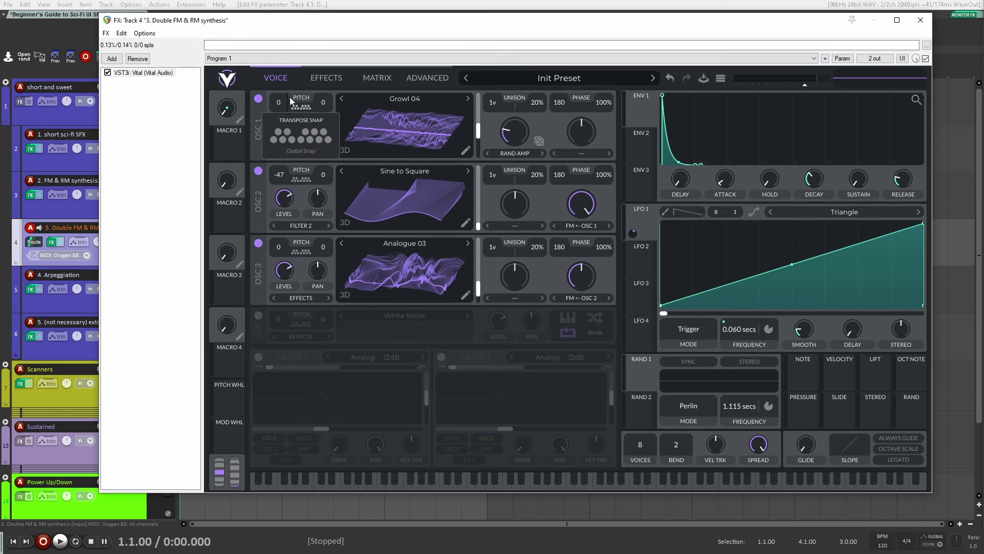
pyautogui.click(273, 140)
pyautogui.click(297, 109)
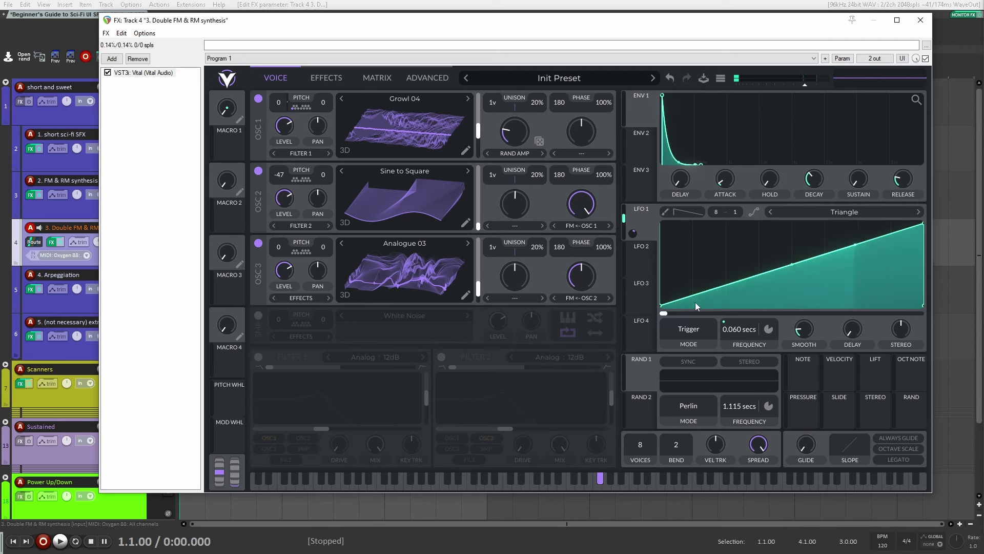
# Set LFO 1's frequency to 0.208 secs and add the fourth white key to oscillator 1's Transpose Snap.
pyautogui.scroll(-1, 734, 330)
pyautogui.moveTo(734, 329)
pyautogui.mouseDown()
pyautogui.moveTo(741, 355)
pyautogui.moveTo(740, 345)
pyautogui.mouseUp()
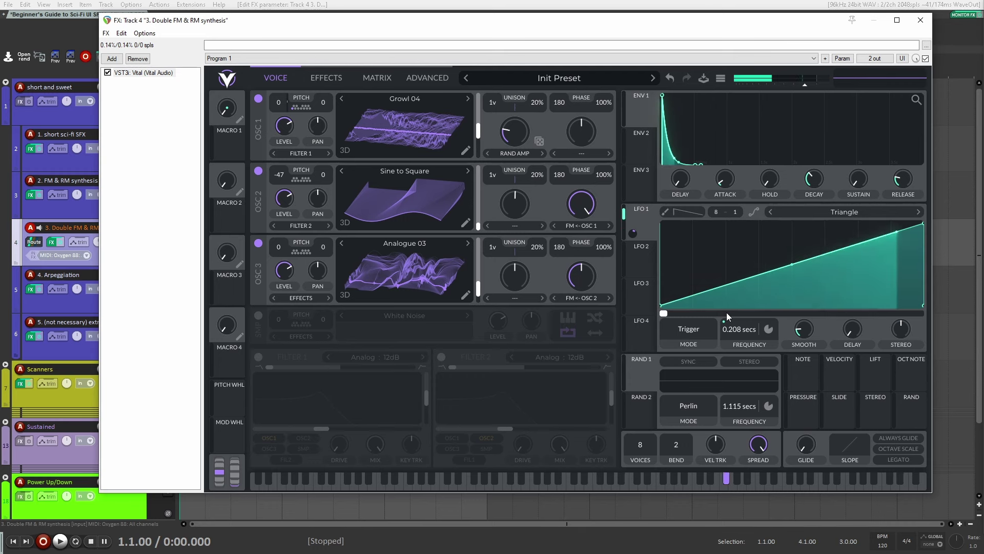
pyautogui.click(301, 108)
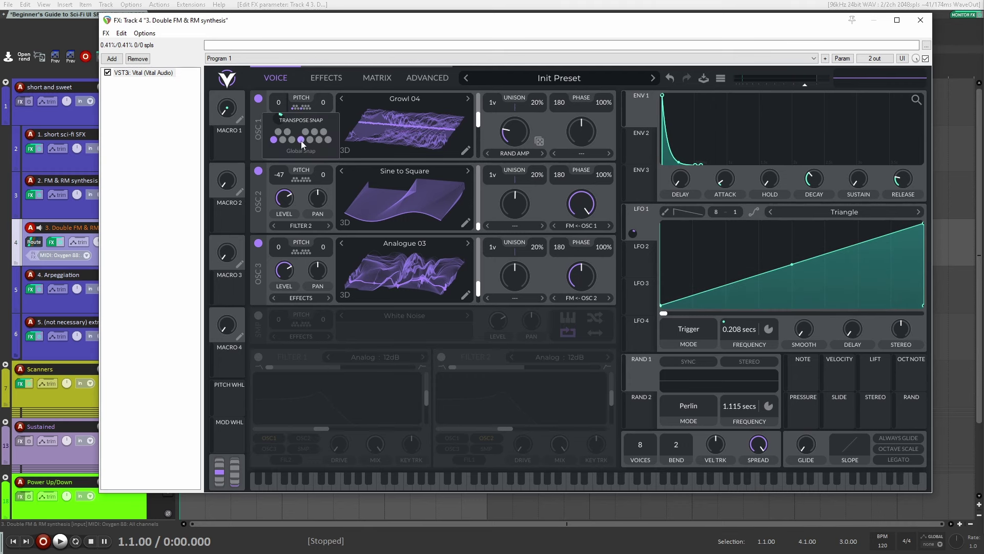
pyautogui.click(300, 117)
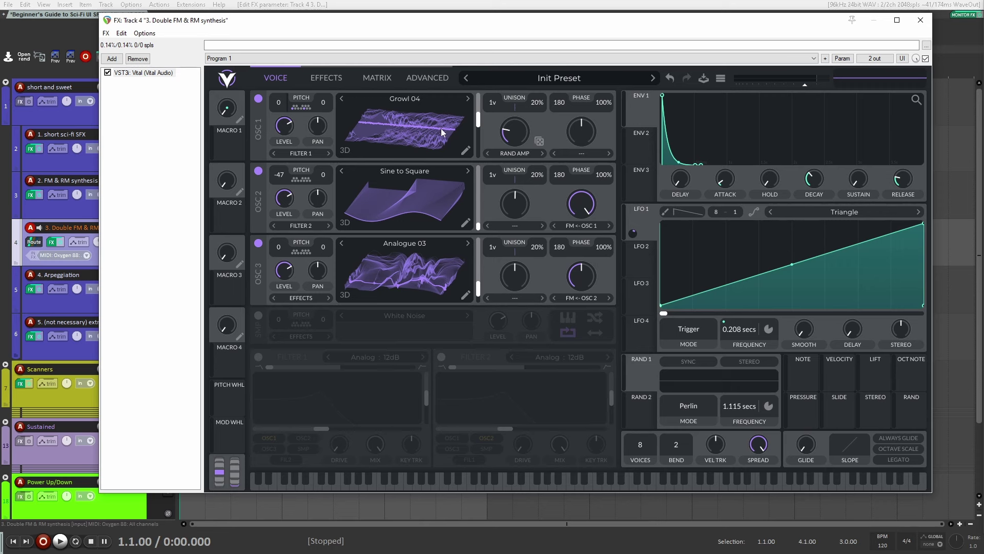
# Switch off oscillators 3 and 2 to isolate oscillator 1.
pyautogui.click(258, 243)
pyautogui.click(258, 171)
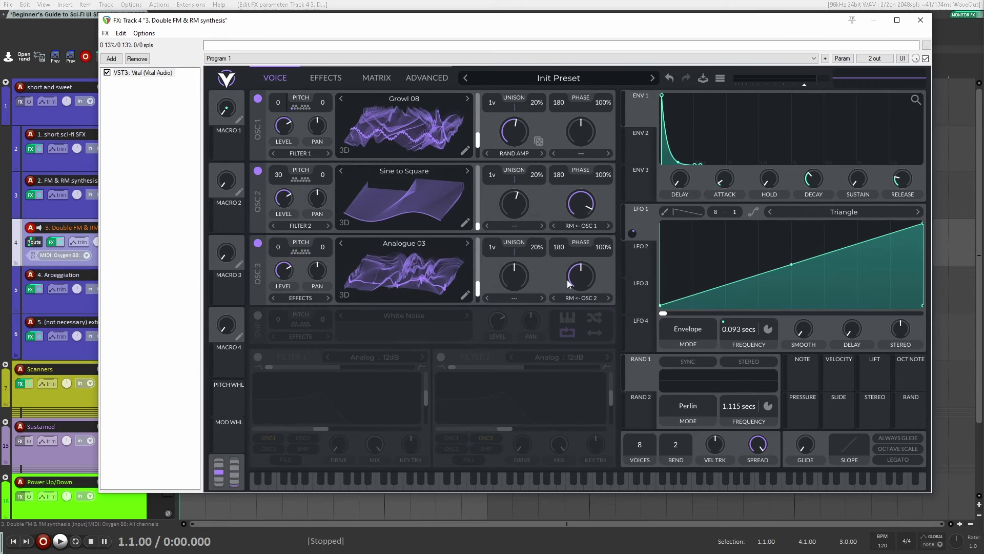
# Examine the FM and RM source options offered for oscillators 3 and 2.
pyautogui.click(582, 299)
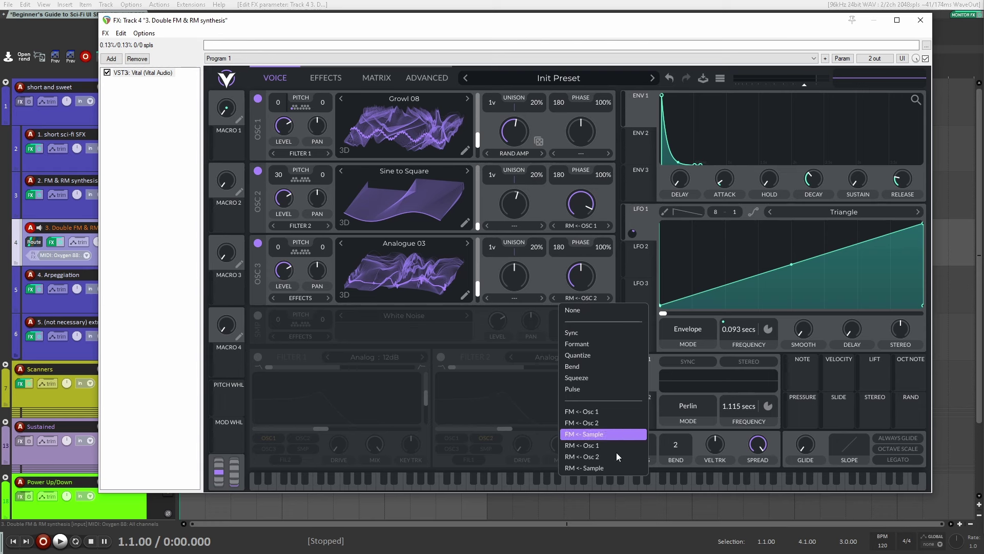
pyautogui.click(605, 285)
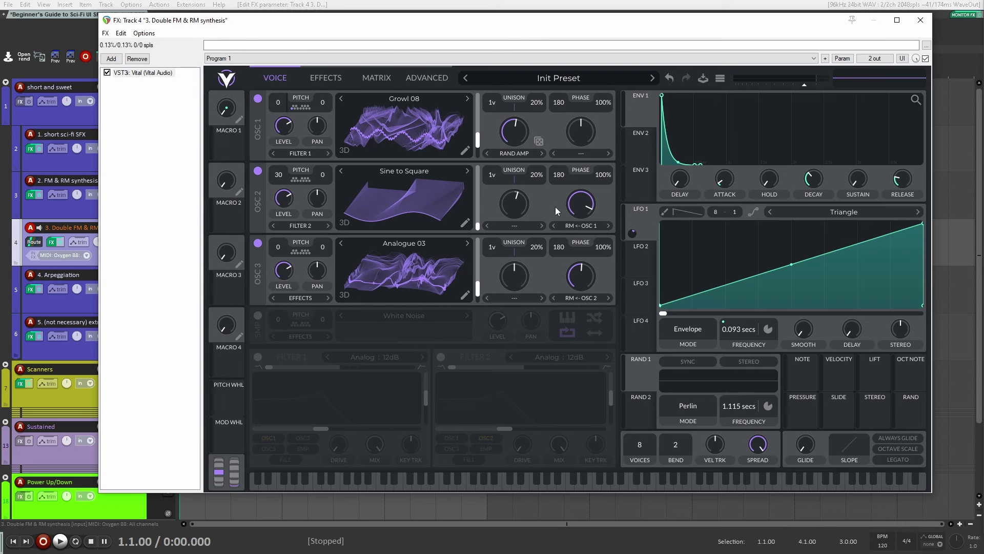
pyautogui.click(581, 226)
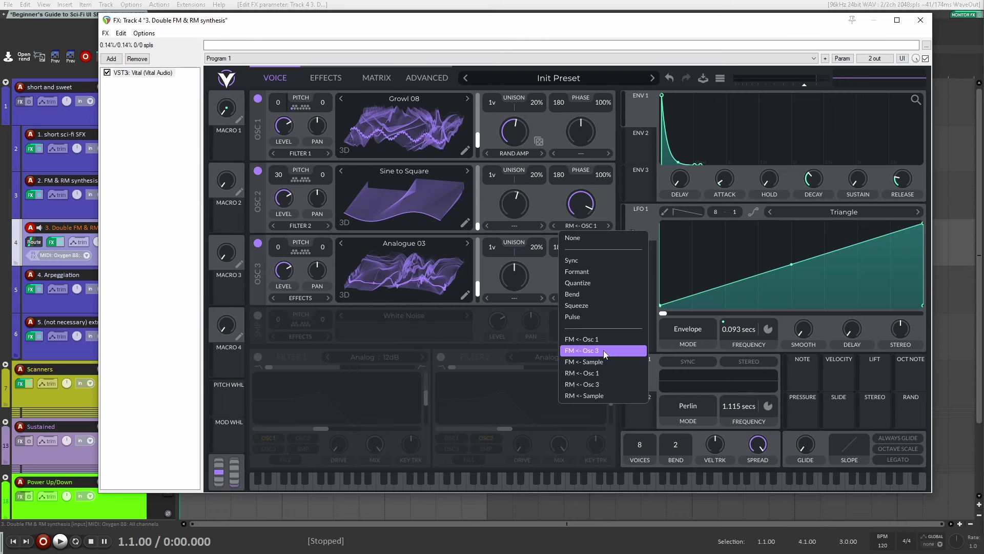
pyautogui.click(546, 194)
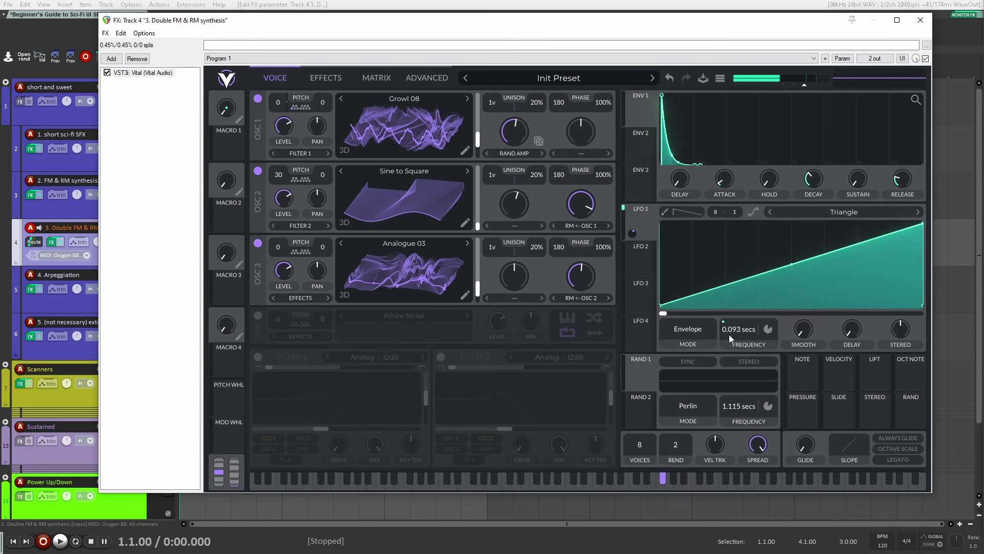
# Try LFO 1 frequencies of 0.038, 0.018 and 0.134 secs in Envelope mode.
pyautogui.moveTo(736, 326); pyautogui.dragTo(691, 325)
pyautogui.click(691, 325)
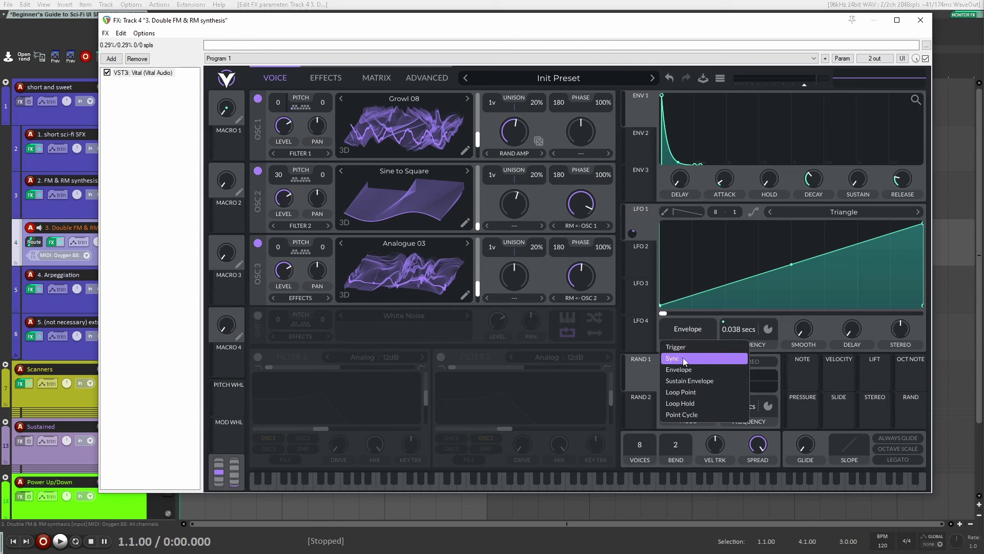
pyautogui.click(689, 327)
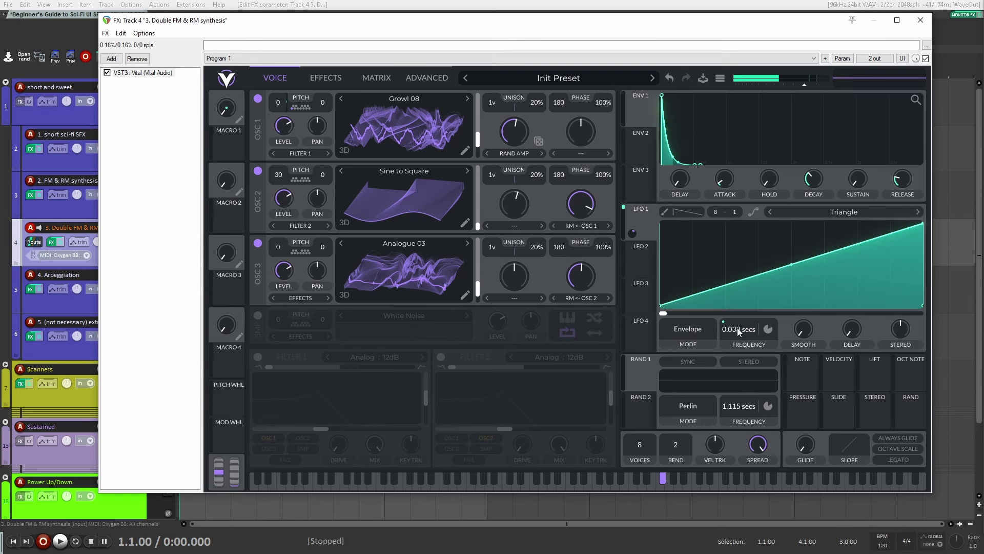
pyautogui.moveTo(743, 349); pyautogui.dragTo(746, 333)
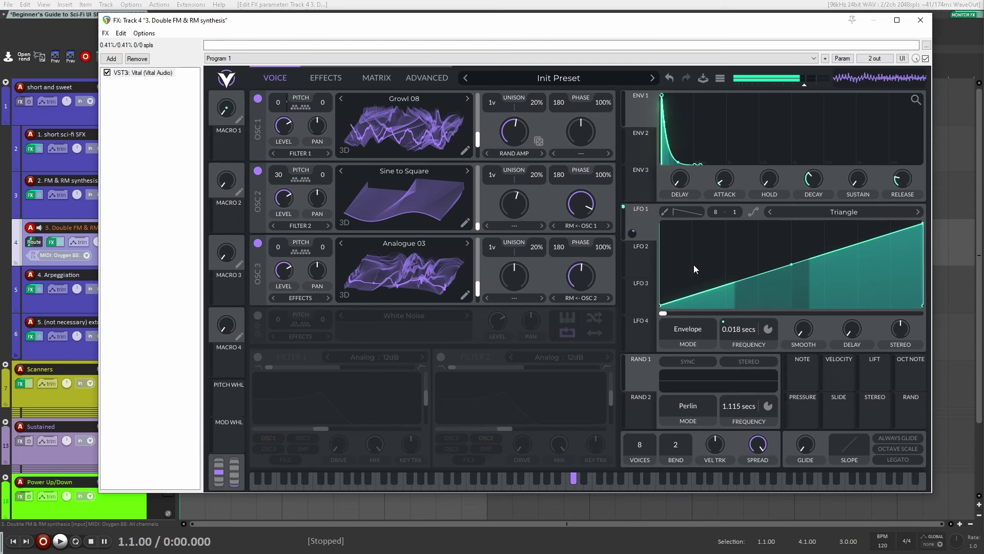
pyautogui.moveTo(740, 327); pyautogui.dragTo(750, 353)
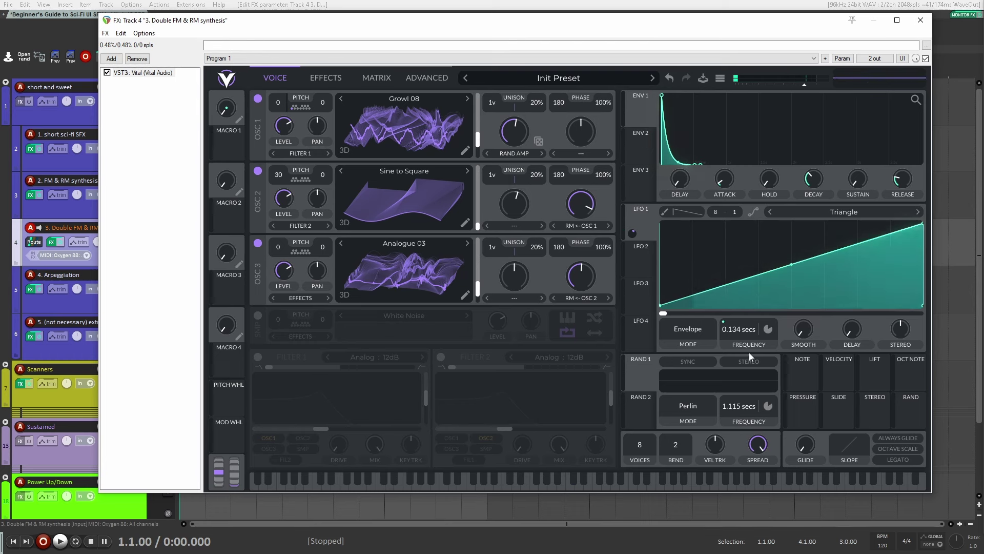
# Raise LFO 1's smoothing and move the frame of oscillator 1's Growl 08 wavetable.
pyautogui.moveTo(813, 325); pyautogui.dragTo(812, 294)
pyautogui.moveTo(443, 118); pyautogui.dragTo(443, 106)
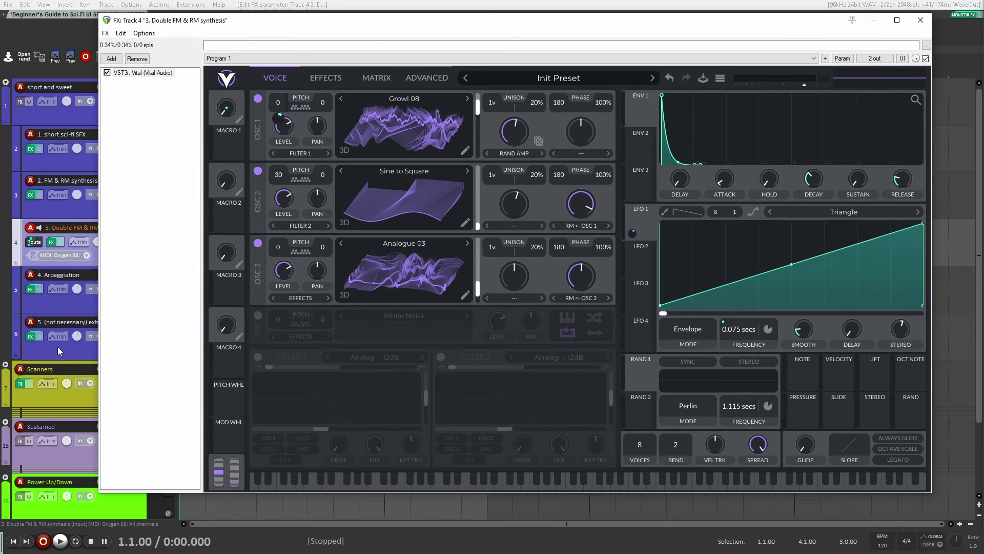
# Look at the Vital patch on the 4. Arpeggiation track, close it and return to the 3. Double FM & RM synthesis track.
pyautogui.click(73, 305)
pyautogui.click(51, 288)
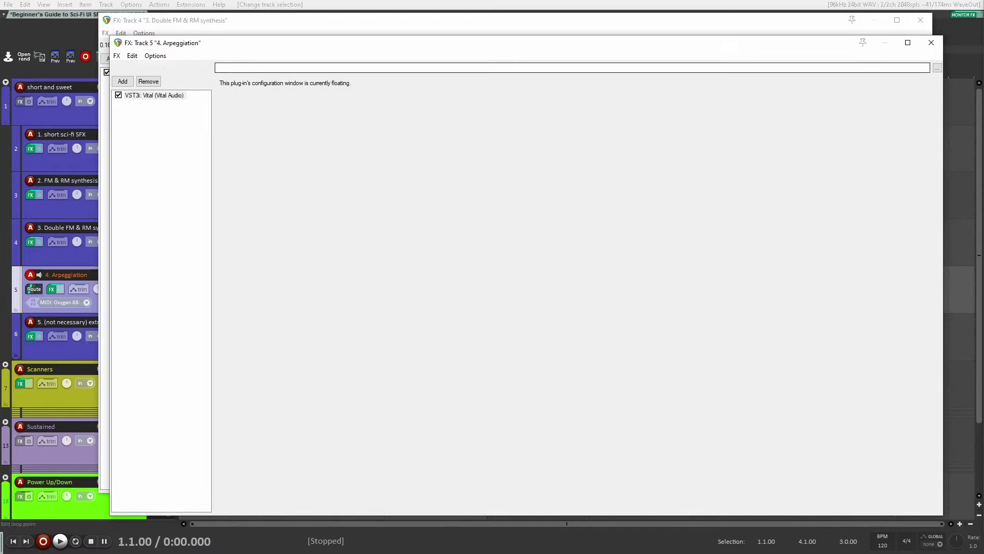
pyautogui.click(931, 42)
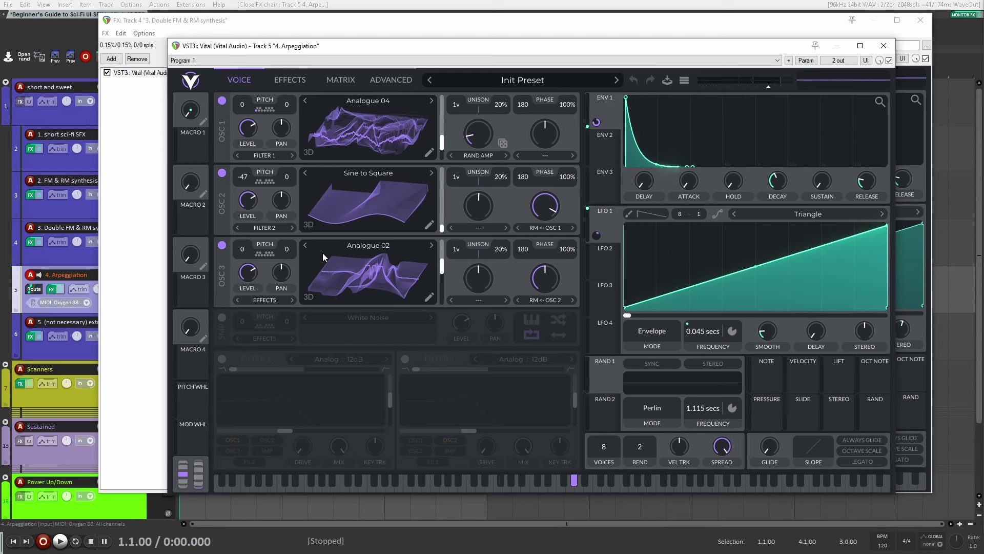
pyautogui.click(882, 46)
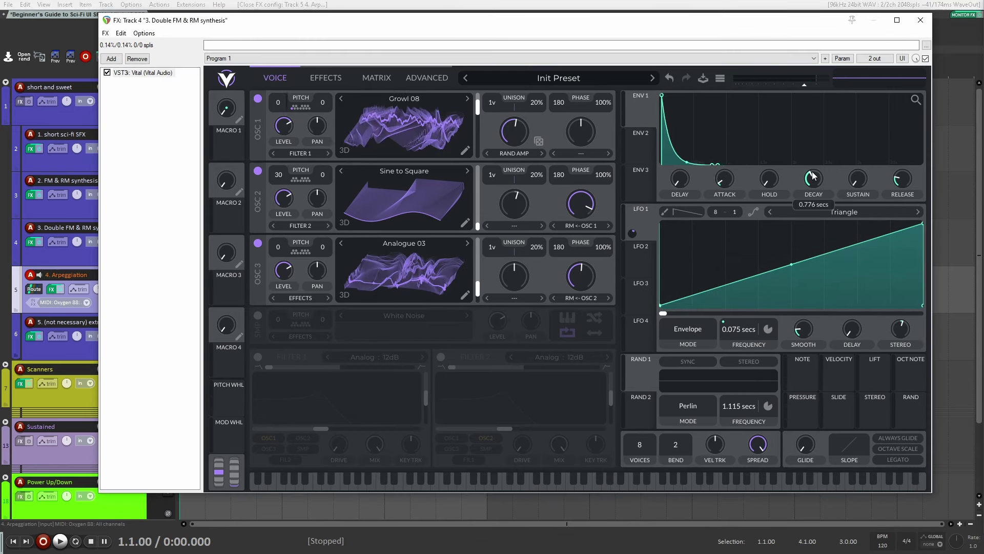
pyautogui.click(62, 246)
pyautogui.click(64, 255)
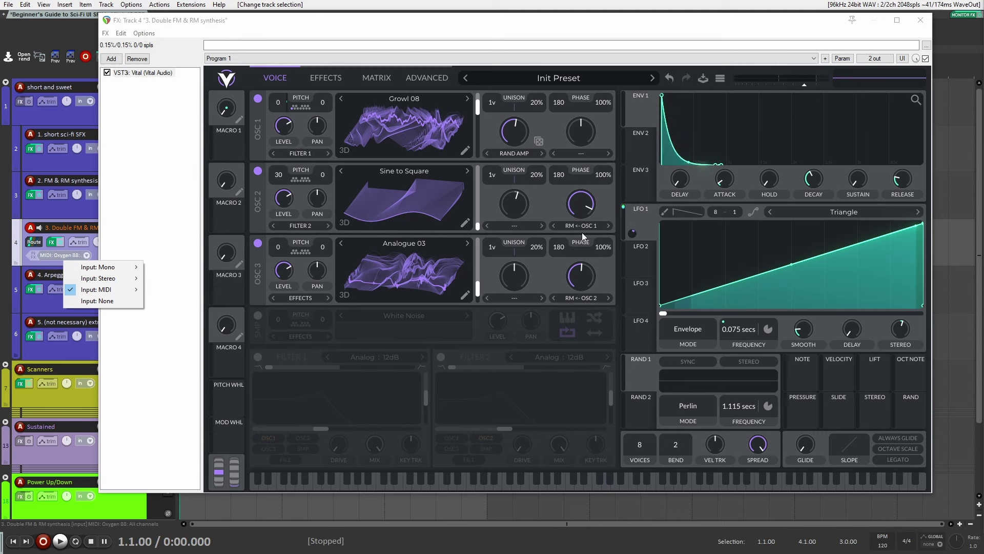
pyautogui.click(642, 221)
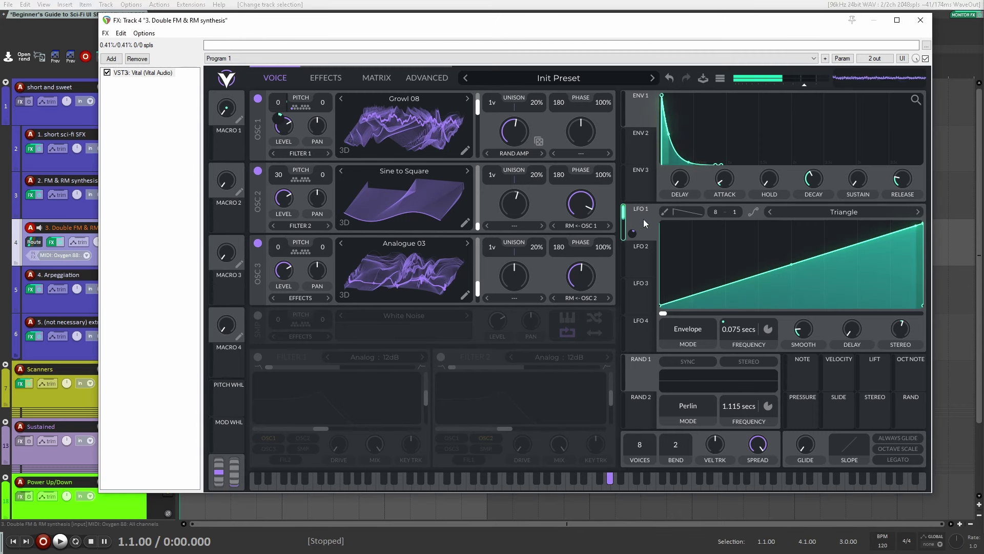
# Modulate oscillator 1's Random Amplitudes morph with Envelope 1 and lower the morph amount to about 22%.
pyautogui.moveTo(632, 120); pyautogui.dragTo(509, 144)
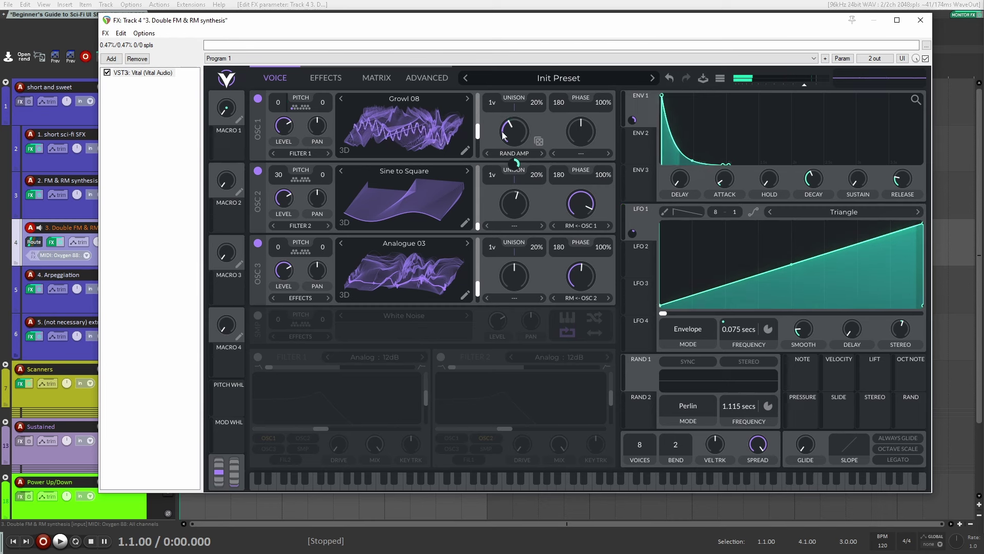
pyautogui.moveTo(503, 136); pyautogui.dragTo(516, 145)
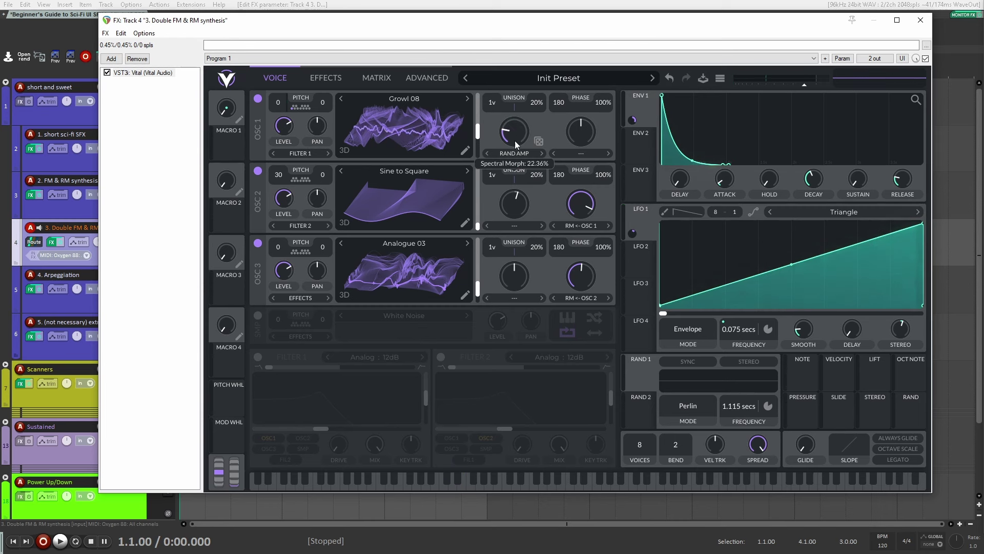
# Advance oscillator 1's wavetable from Growl 08 to Growl 13.
pyautogui.click(468, 99)
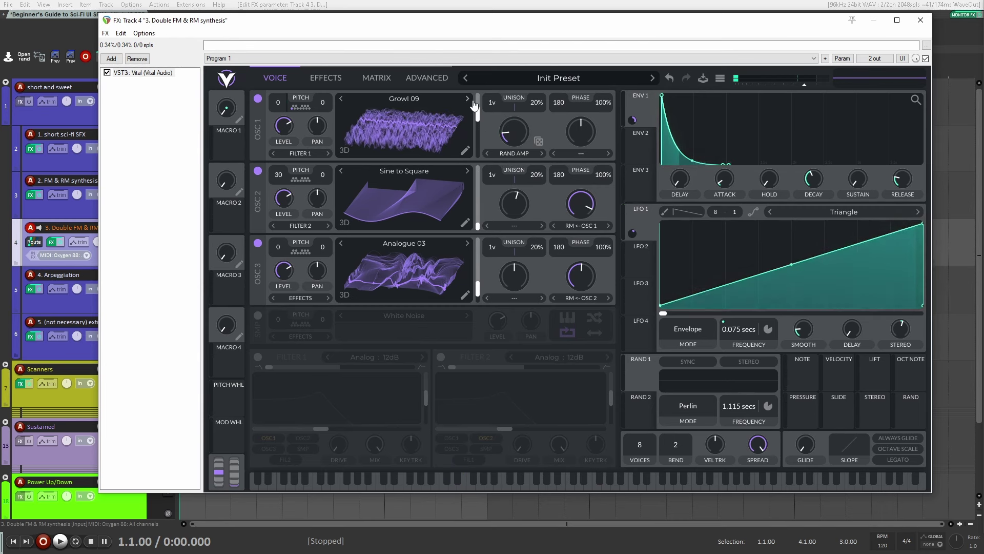
pyautogui.click(467, 100)
pyautogui.click(466, 101)
pyautogui.click(465, 101)
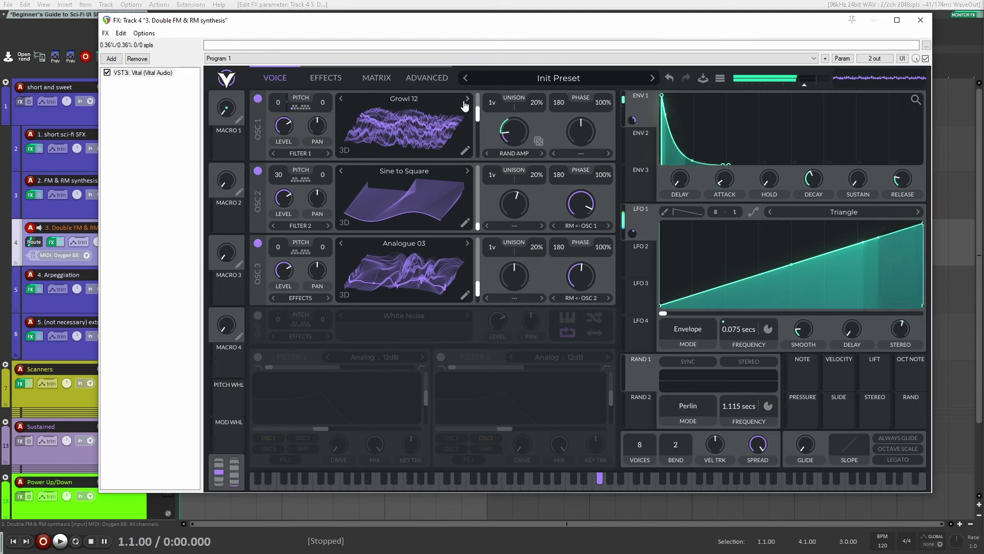
pyautogui.click(465, 101)
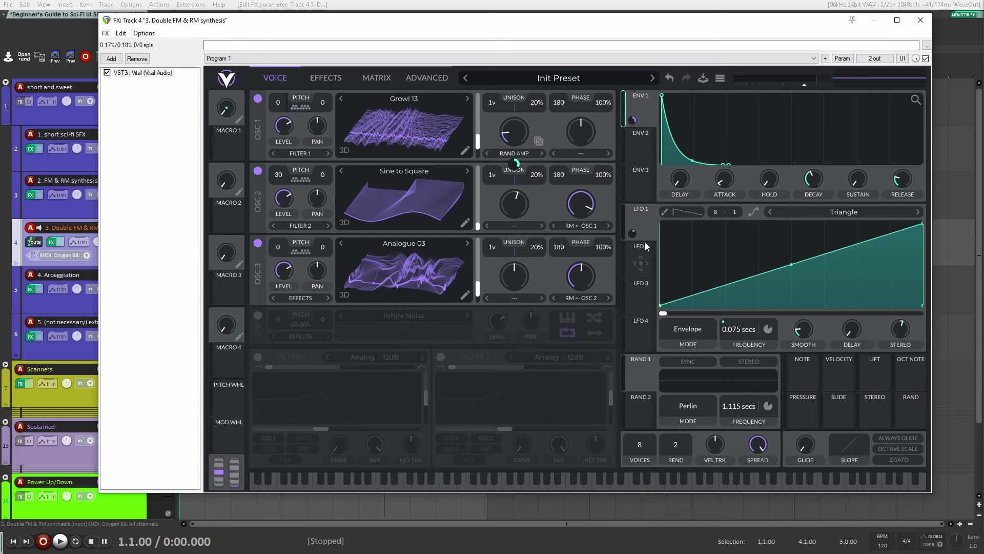
# Review oscillator 1's Transpose Snap note selection without changing it.
pyautogui.click(300, 107)
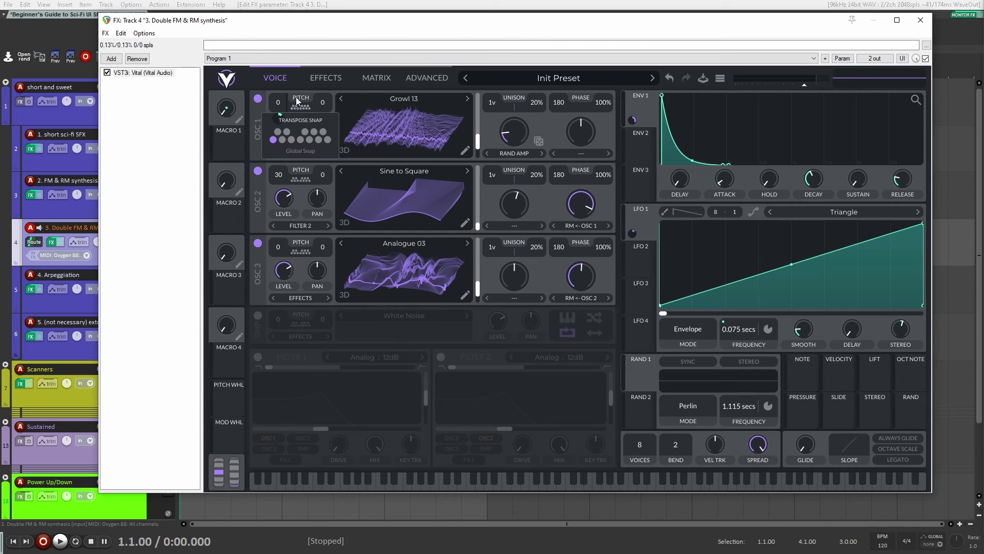
pyautogui.click(300, 98)
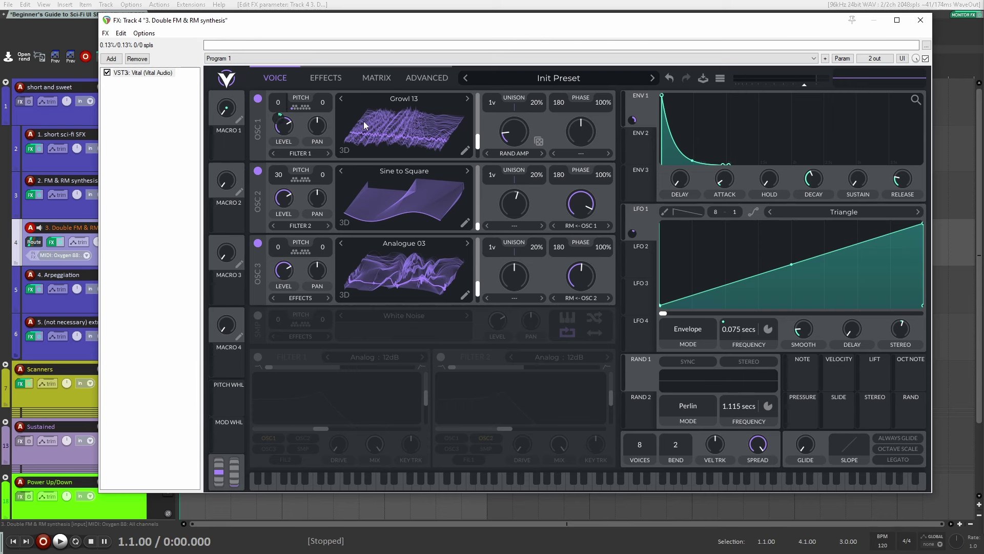
pyautogui.click(300, 107)
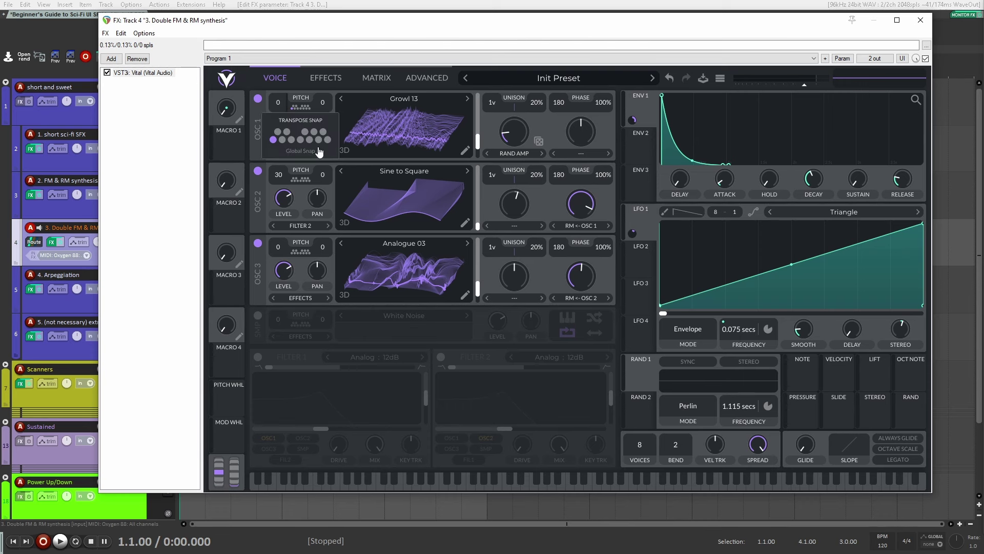
pyautogui.click(301, 108)
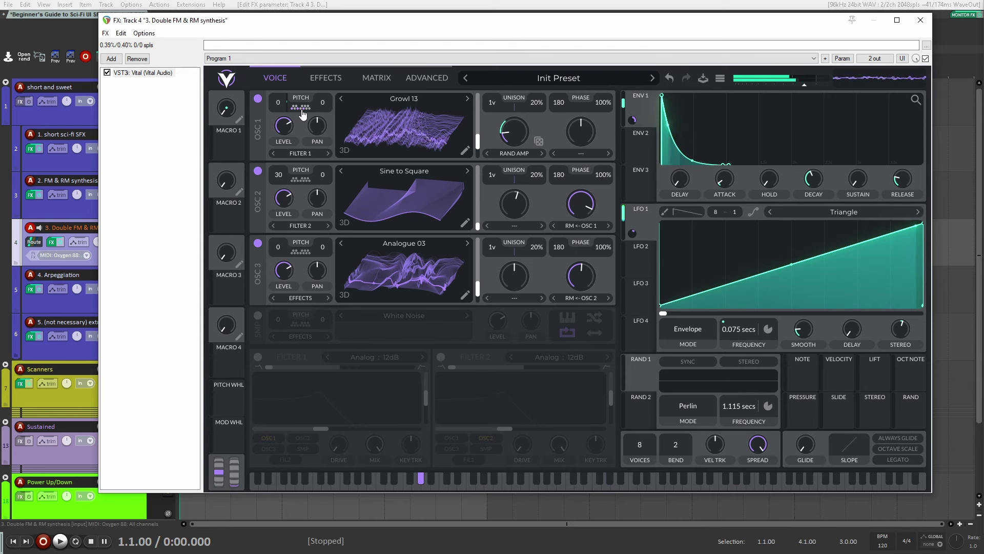
pyautogui.scroll(1, 739, 331)
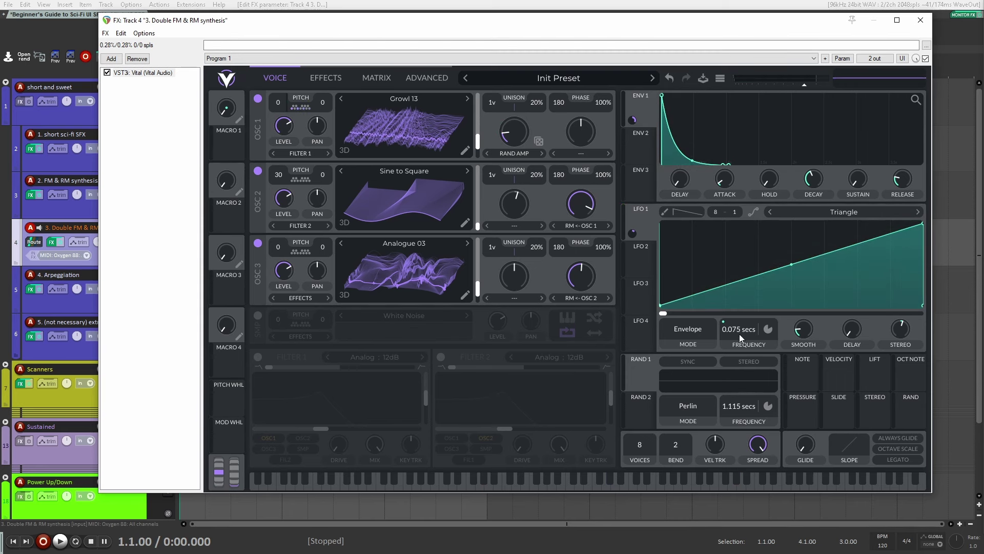
# Adjust LFO 1's frequency on the 3. Double FM & RM synthesis track.
pyautogui.scroll(3, 739, 334)
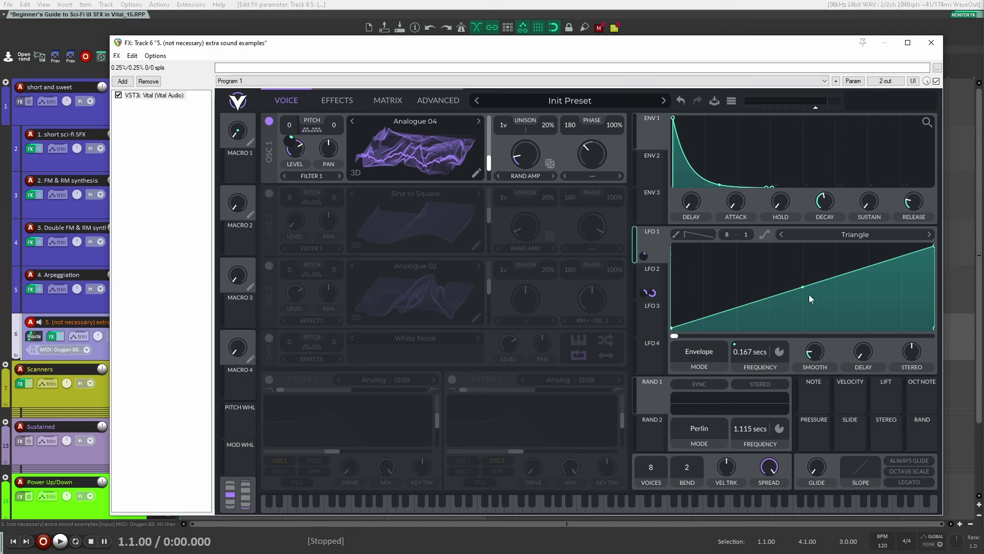
# On the extra sound examples track, review oscillator 1's Transpose Snap notes and LFO 2's Pulse Series shape and available shape presets.
pyautogui.click(315, 132)
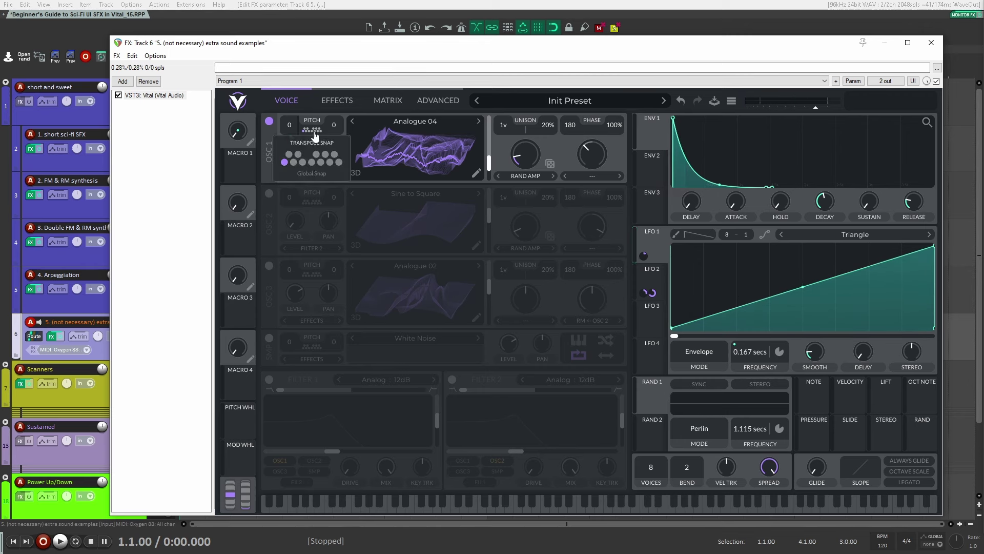
pyautogui.click(307, 132)
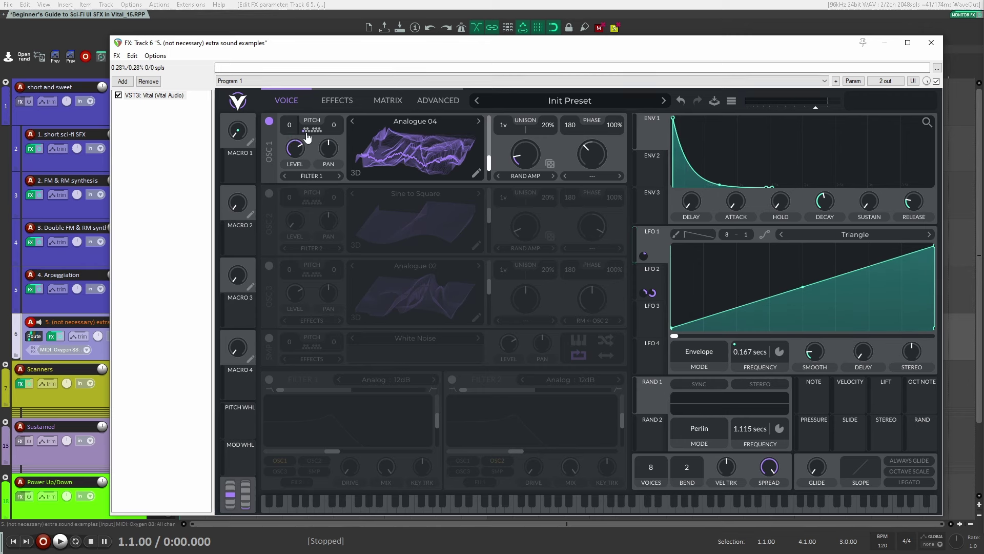
pyautogui.click(664, 280)
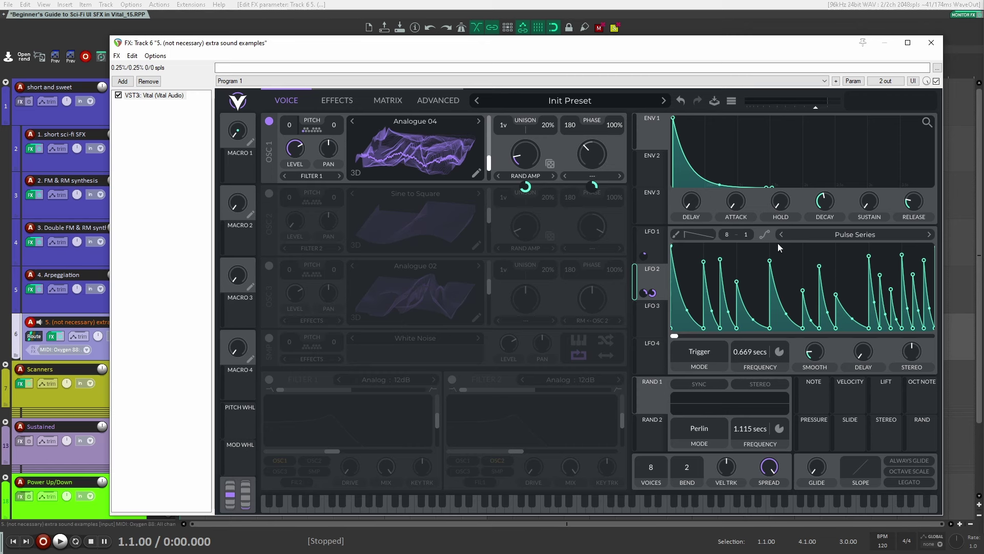
pyautogui.click(868, 238)
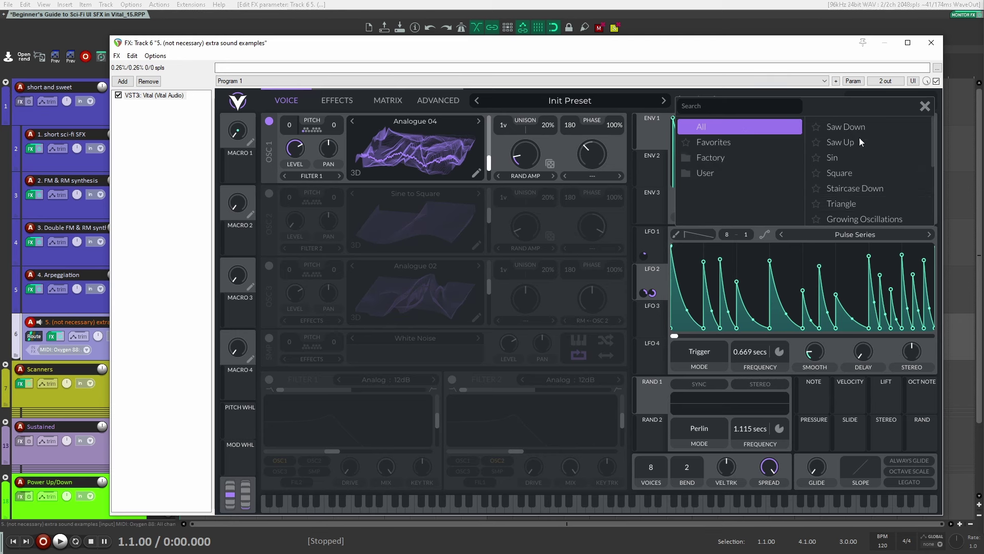
pyautogui.scroll(-3, 866, 169)
pyautogui.scroll(3, 868, 177)
pyautogui.click(925, 106)
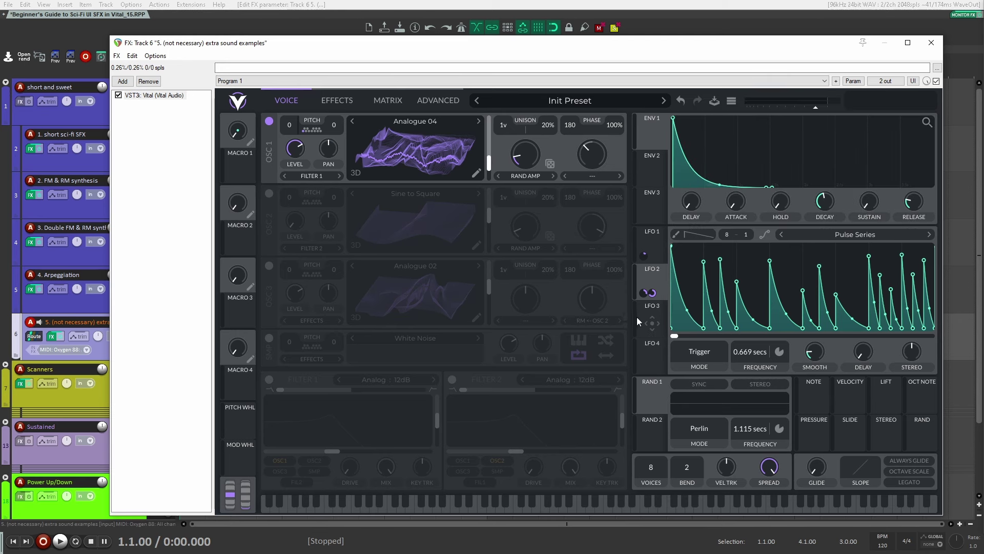
# Audition the Sync, Quantize and Squeeze phase distortion types on oscillator 1.
pyautogui.moveTo(654, 300); pyautogui.dragTo(533, 162)
pyautogui.click(608, 176)
pyautogui.click(604, 210)
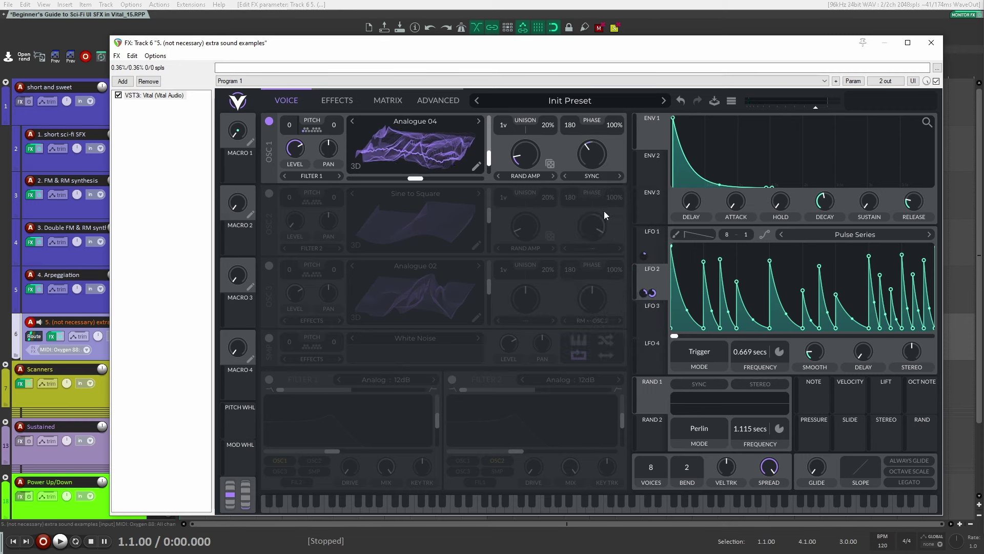
pyautogui.click(620, 176)
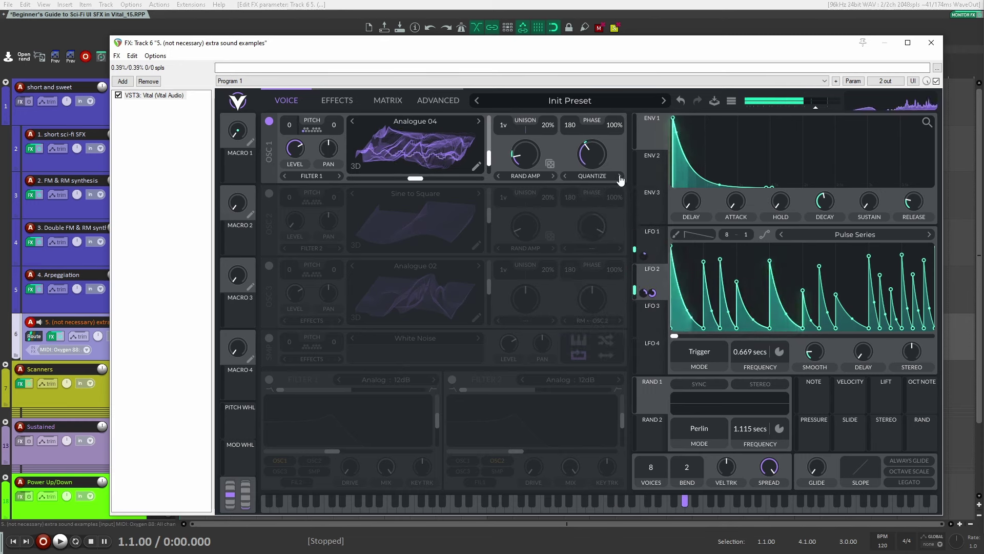
pyautogui.click(620, 177)
pyautogui.click(620, 178)
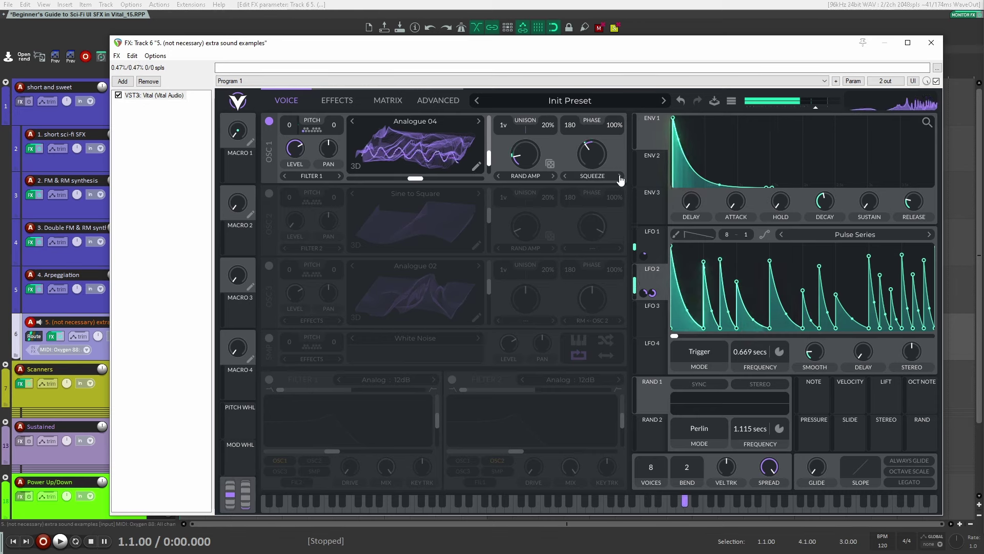
# Cycle oscillator 1's distortion type through FM <- Osc 2 and past RM <- Sample, and briefly check the patch's effects.
pyautogui.click(619, 177)
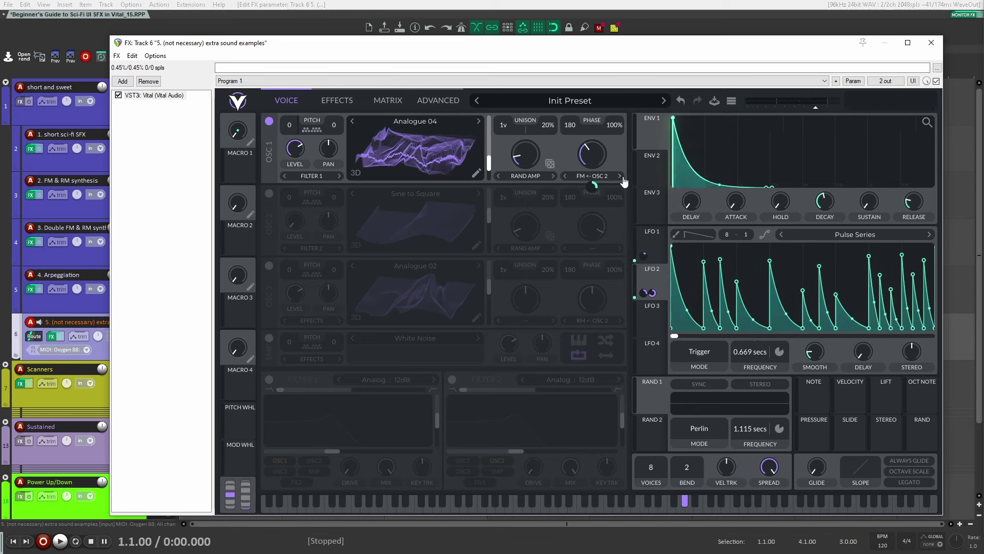
pyautogui.click(621, 177)
pyautogui.click(620, 177)
pyautogui.click(621, 177)
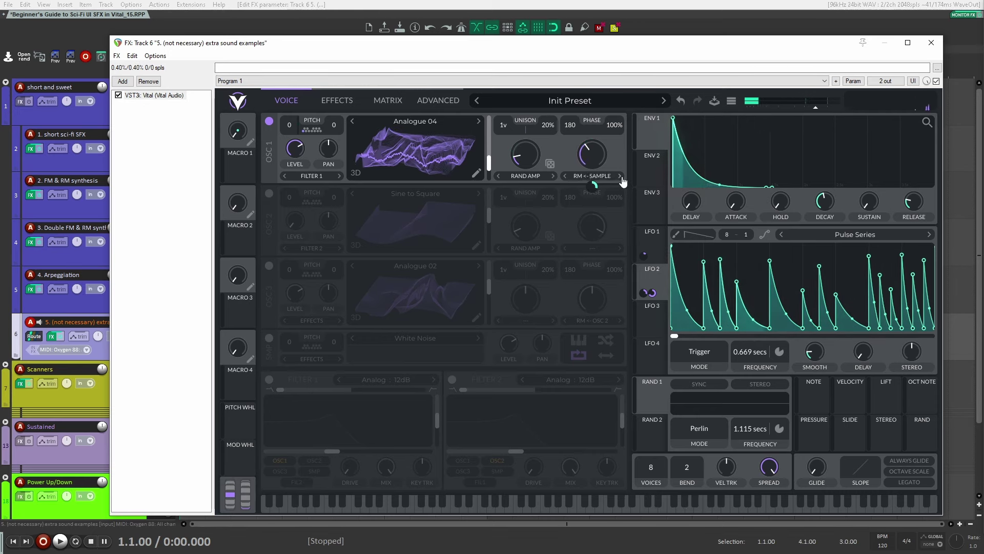
pyautogui.click(619, 177)
pyautogui.click(620, 177)
pyautogui.click(337, 100)
pyautogui.click(286, 101)
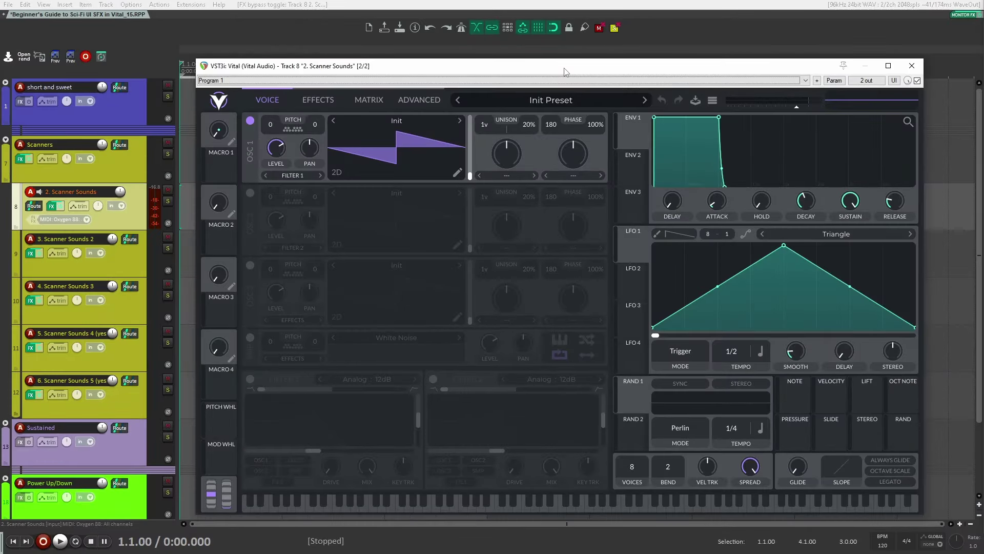
# On the 2. Scanner Sounds track, show oscillator 1's wavetable in 3D and load Analogue 02 from the DDA Core Pack.
pyautogui.click(335, 174)
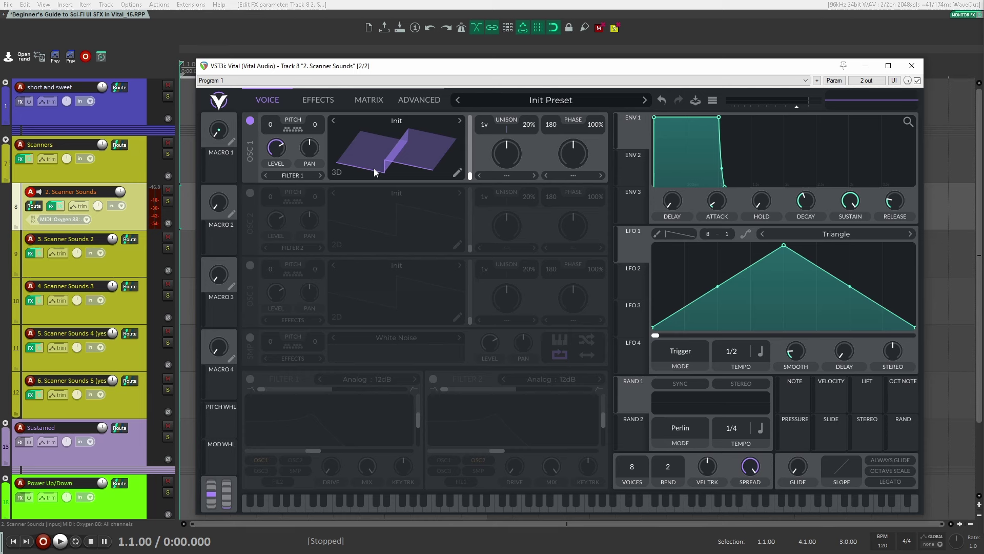
pyautogui.click(397, 120)
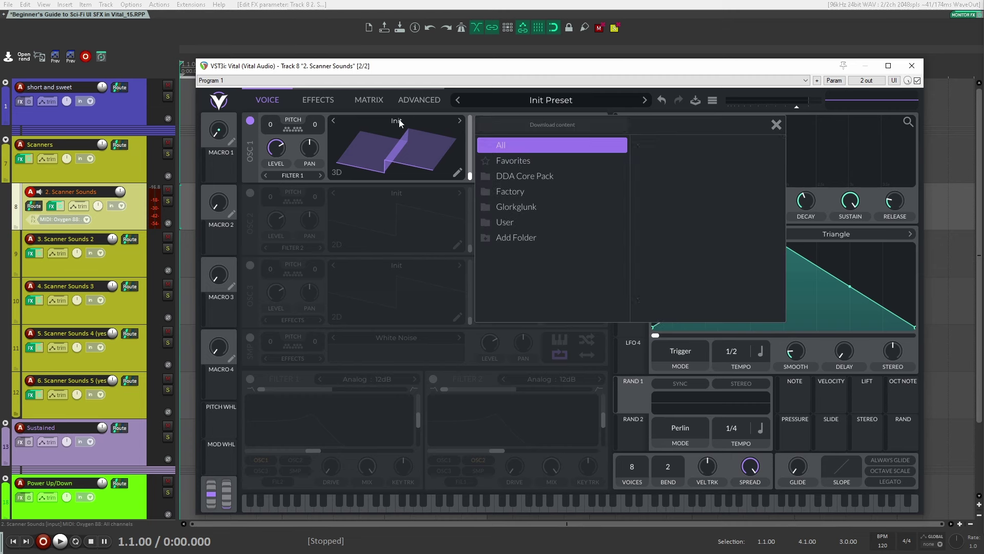
pyautogui.click(484, 180)
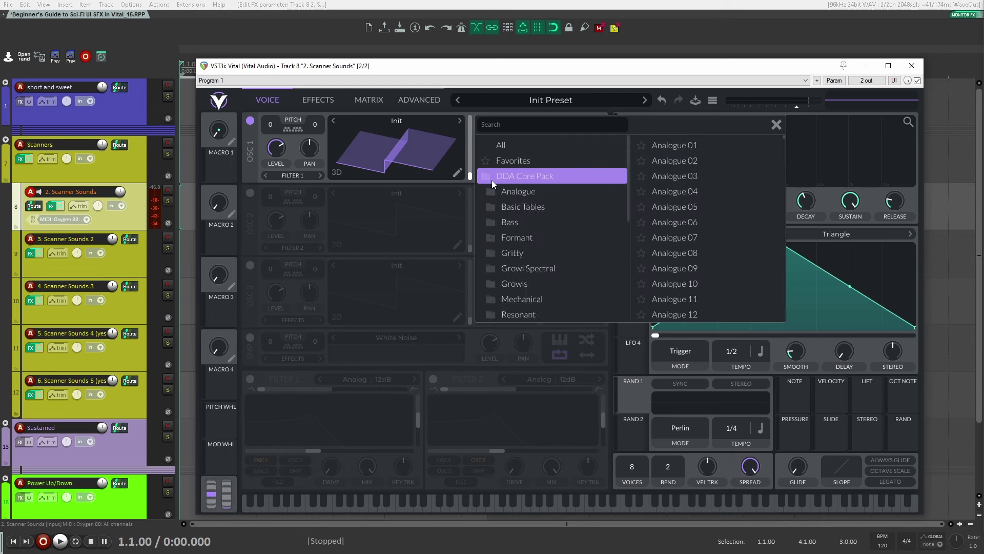
pyautogui.click(538, 190)
pyautogui.click(709, 163)
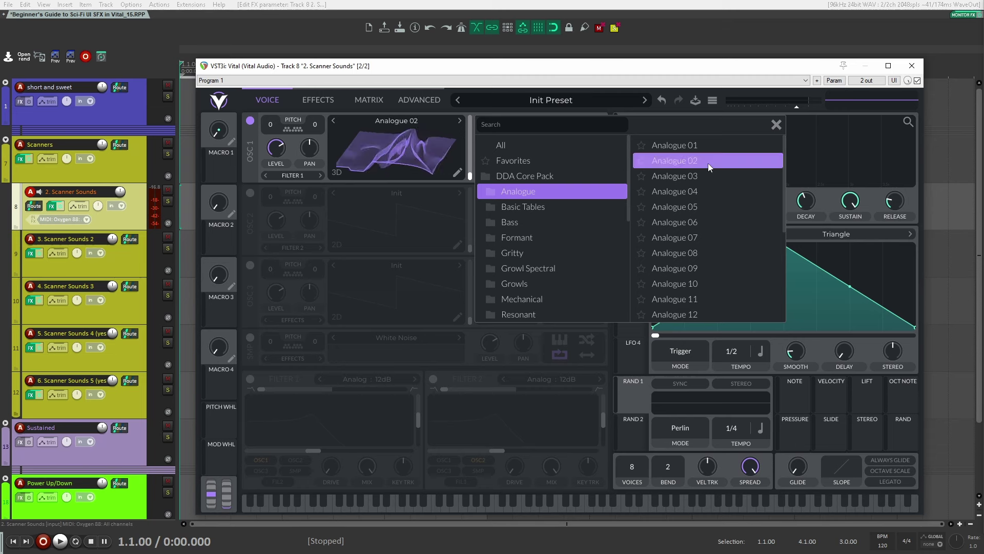
pyautogui.click(708, 163)
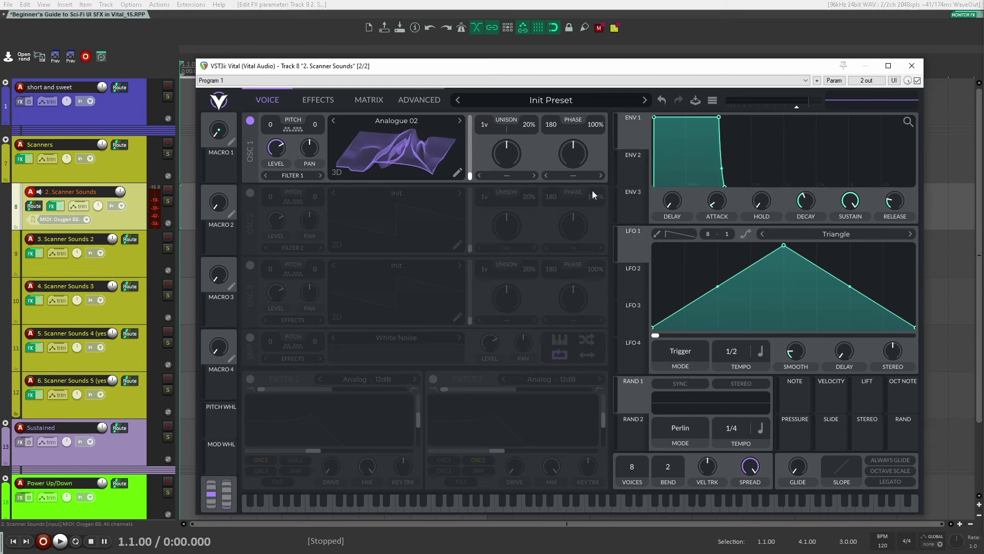
# Load the Staircase Down shape into LFO 1 and use it to modulate oscillator 1's transpose pitch.
pyautogui.click(829, 234)
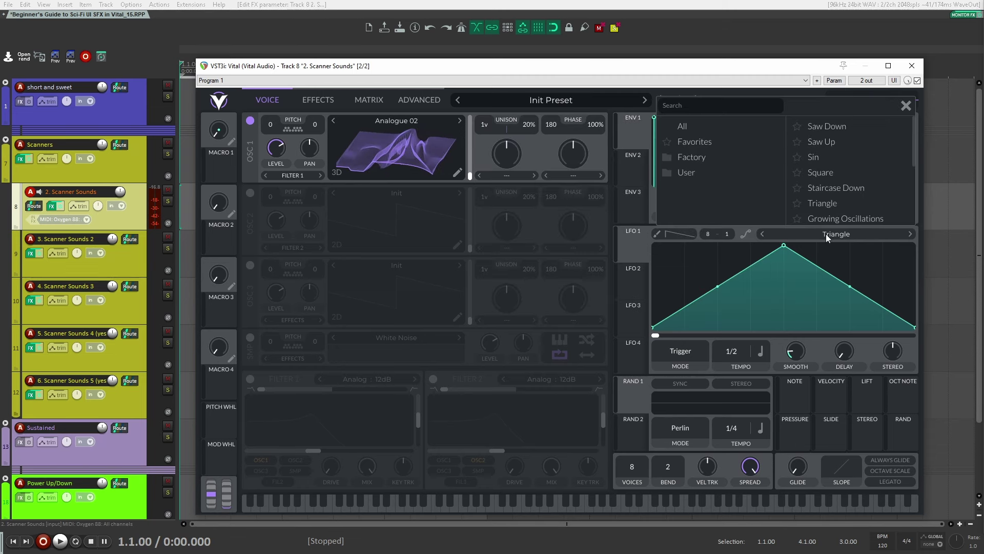
pyautogui.click(841, 189)
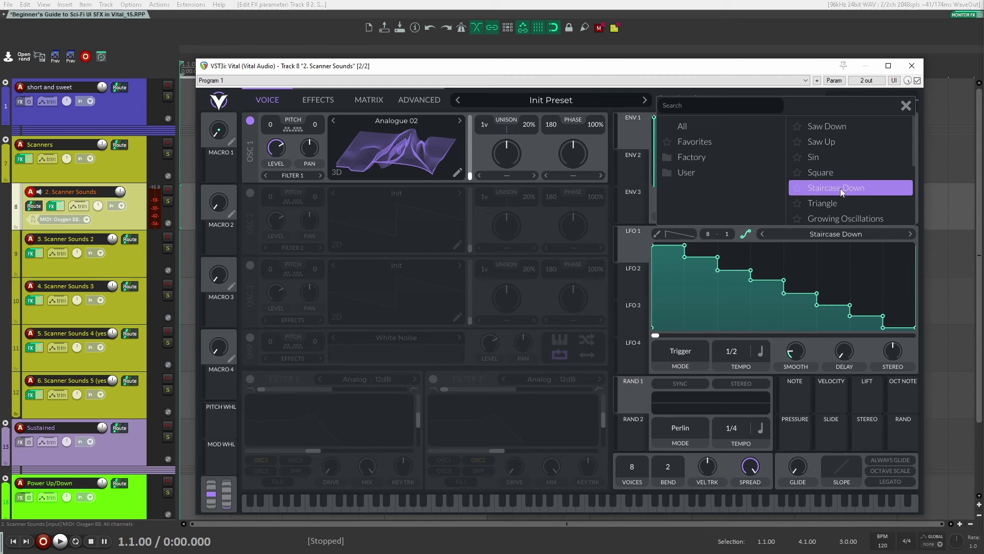
pyautogui.click(905, 106)
pyautogui.moveTo(639, 250); pyautogui.dragTo(276, 147)
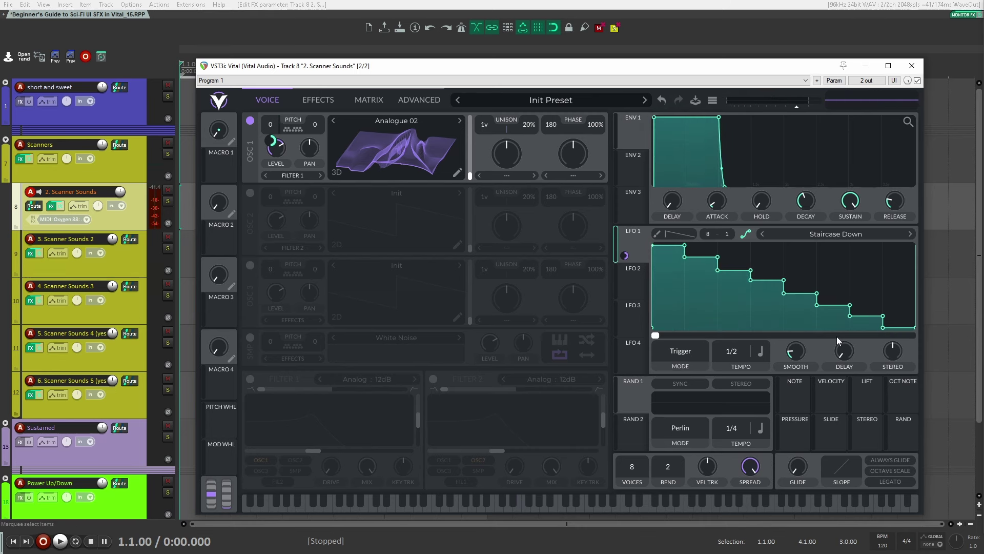
# Switch LFO 1's rate from tempo sync to seconds and set its frequency to 0.125 secs.
pyautogui.click(760, 352)
pyautogui.click(756, 366)
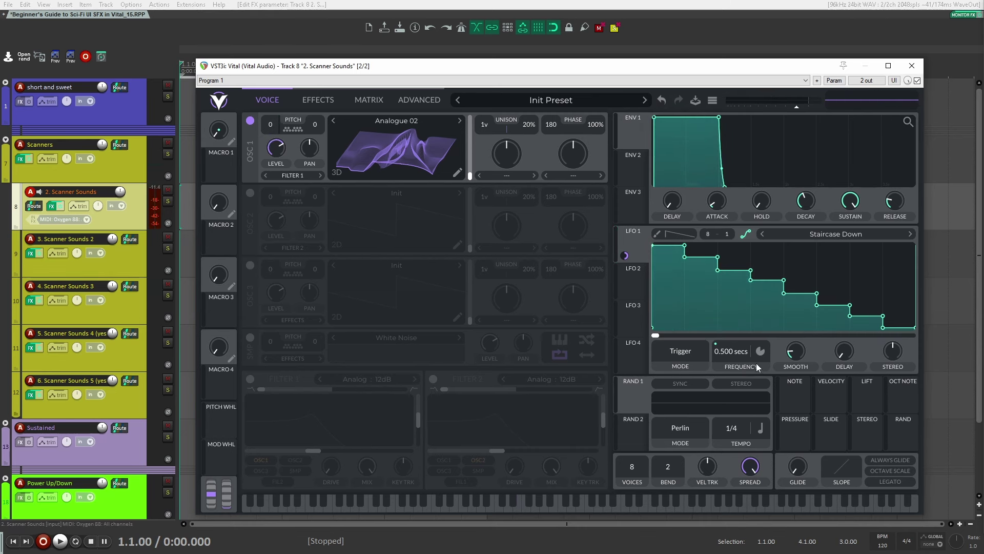
pyautogui.moveTo(725, 352); pyautogui.dragTo(725, 347)
# Apply the Random Amplitudes spectral morph to oscillator 1 and lower its morph amount.
pyautogui.click(518, 175)
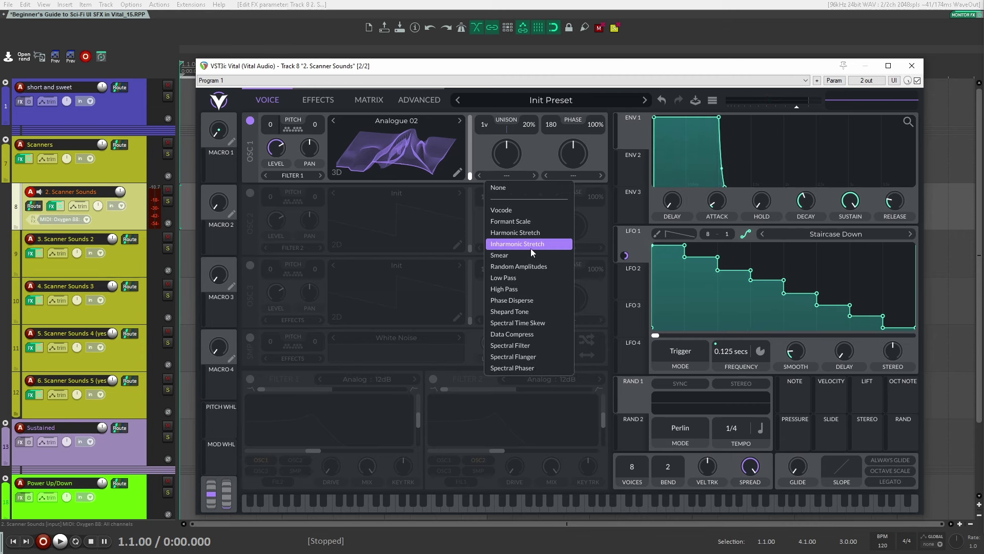
pyautogui.click(519, 266)
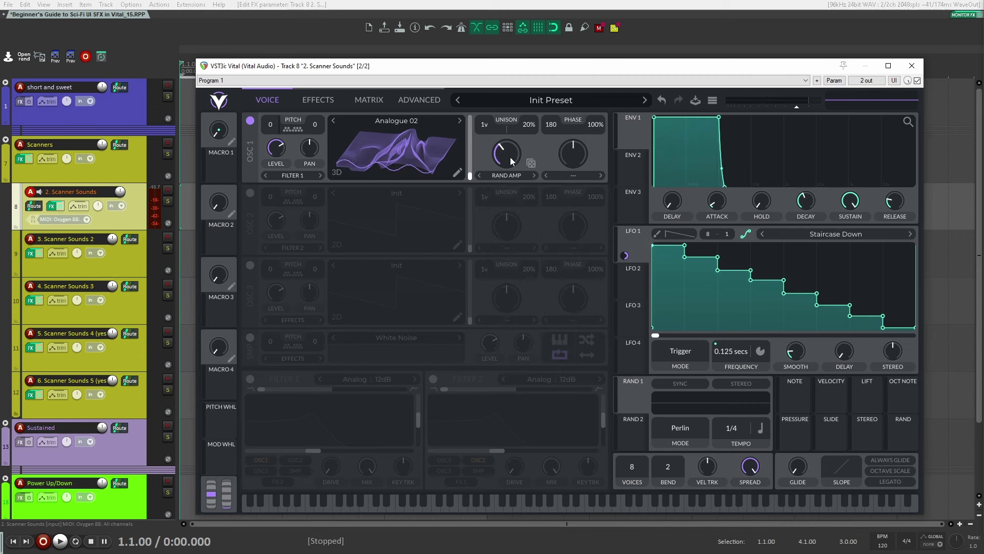
pyautogui.moveTo(510, 157); pyautogui.dragTo(512, 168)
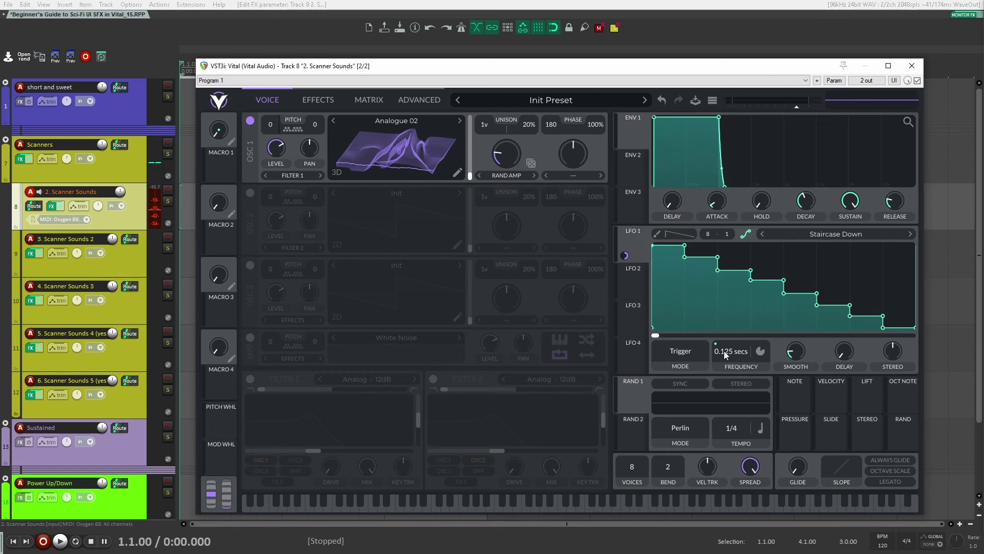
# Set LFO 1's frequency to 0.064 secs and increase its Smooth amount.
pyautogui.scroll(-1, 725, 350)
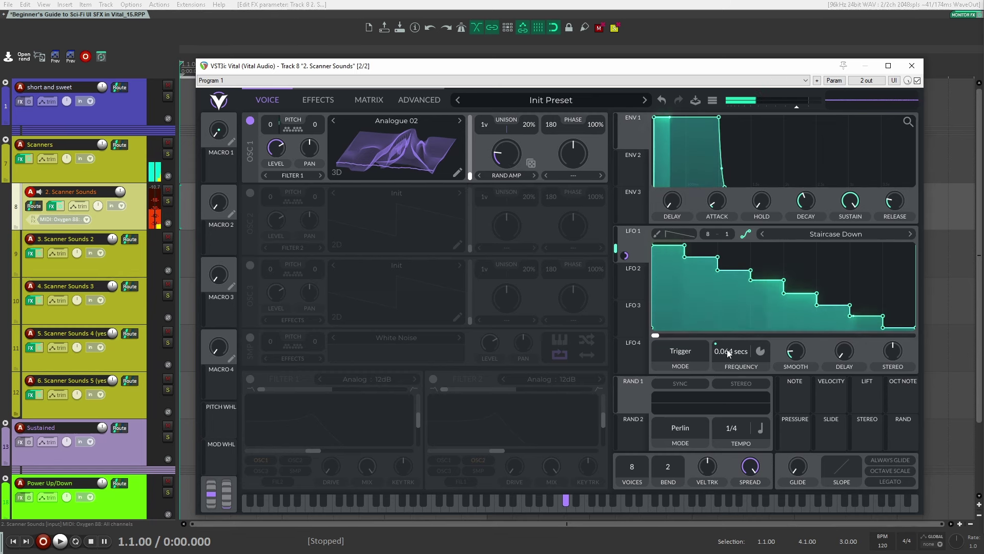
pyautogui.scroll(-1, 725, 349)
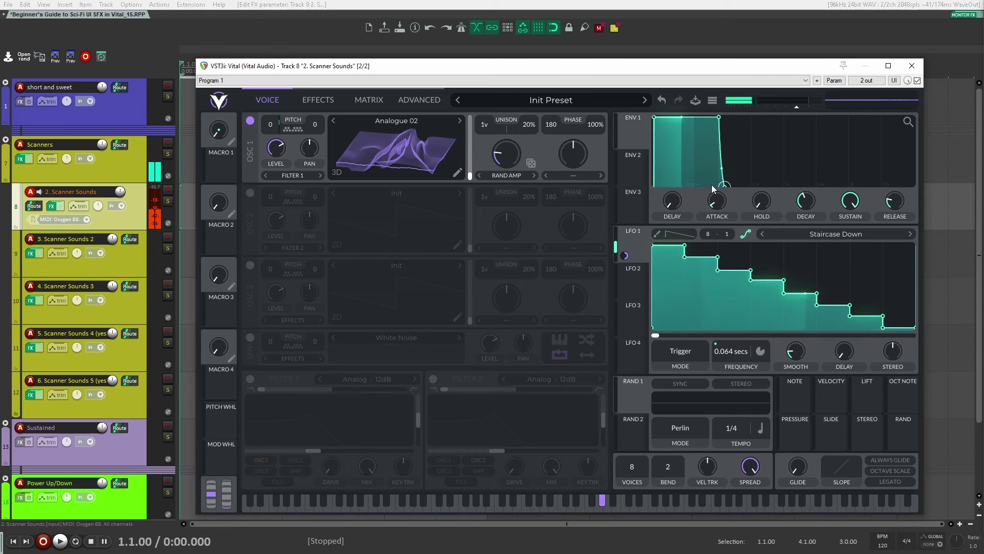
pyautogui.moveTo(717, 200)
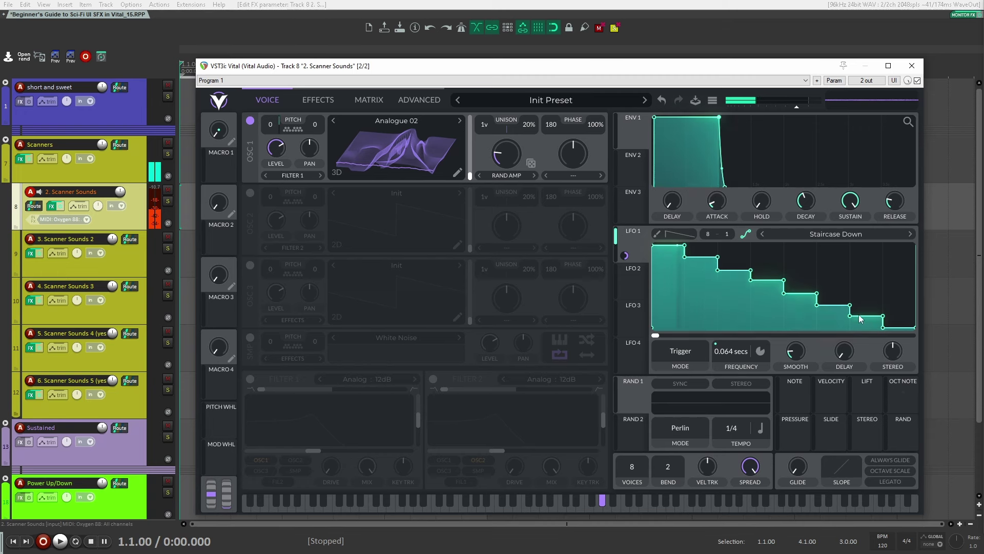
pyautogui.moveTo(792, 359); pyautogui.dragTo(795, 336)
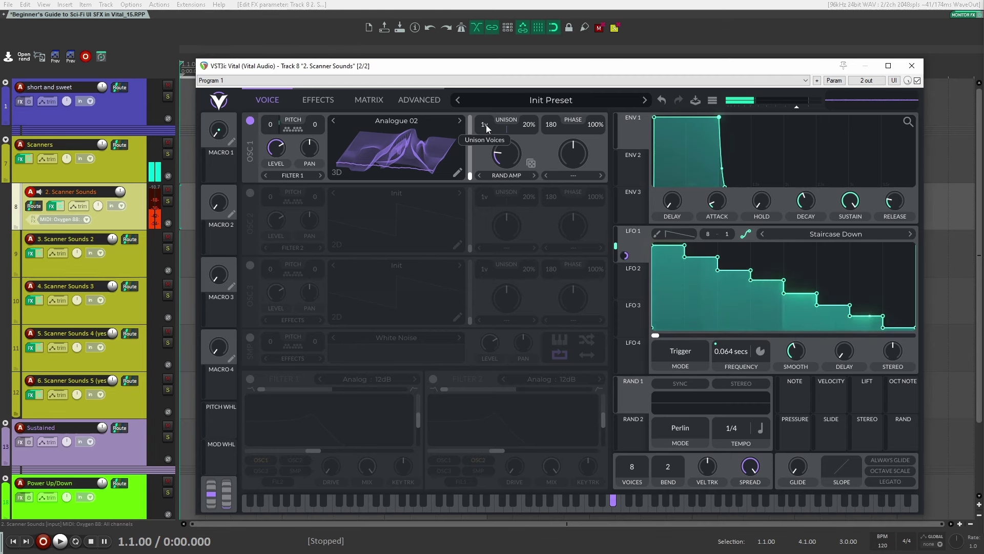
# Try 5 and 12 unison voices on oscillator 1 and reset the voice count to its default.
pyautogui.scroll(4, 487, 117)
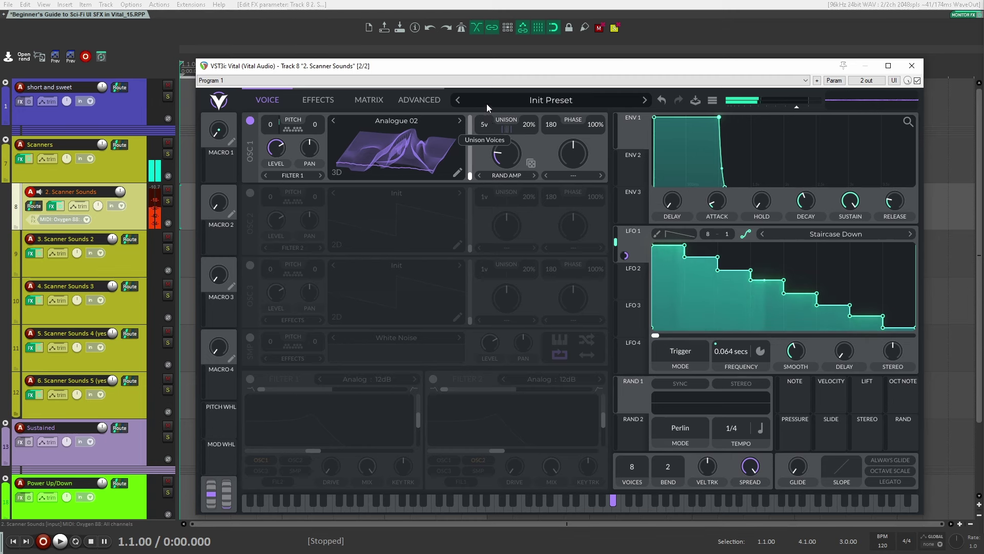
pyautogui.scroll(7, 485, 119)
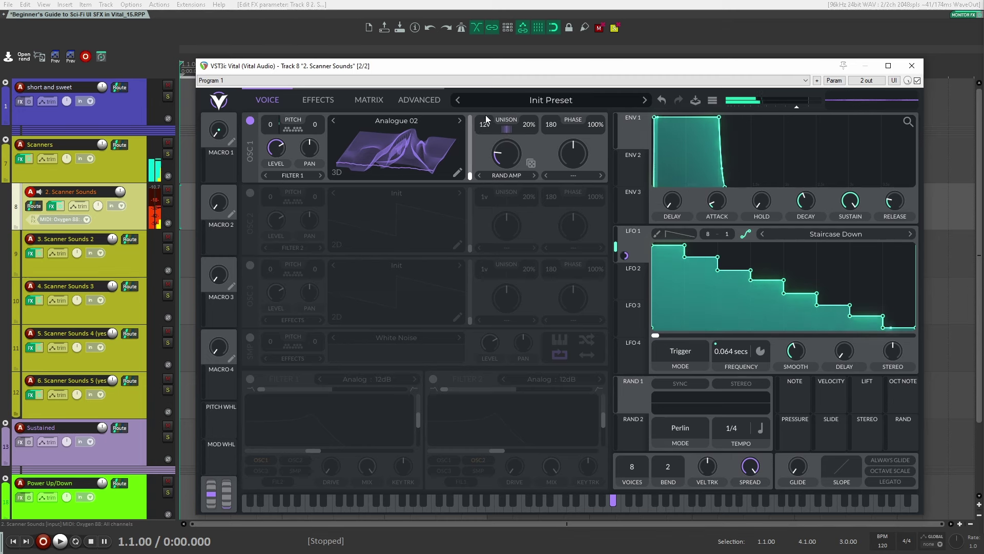
pyautogui.doubleClick(481, 119)
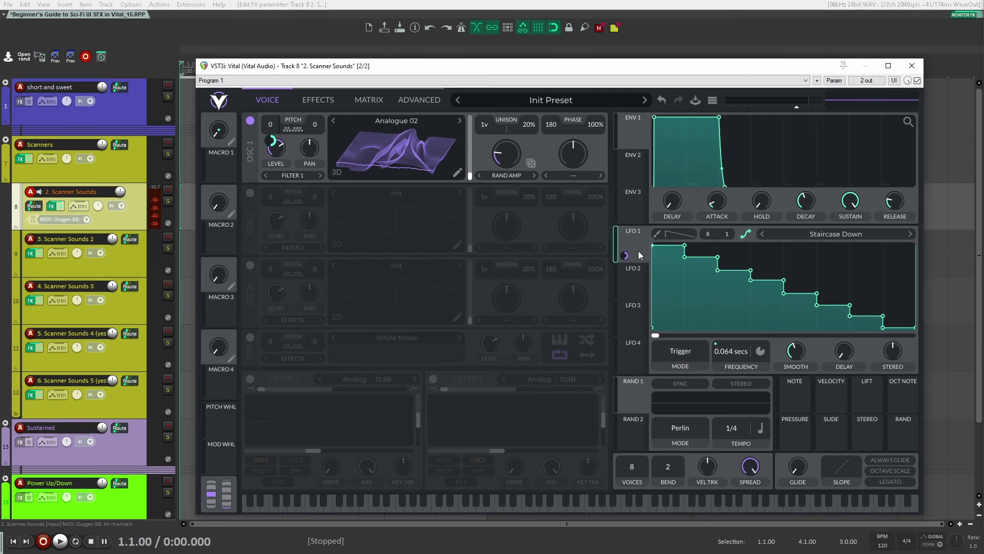
# Shift oscillator 1's wavetable position to about the middle and set LFO 1's Smooth to about 0.3 secs.
pyautogui.moveTo(401, 167)
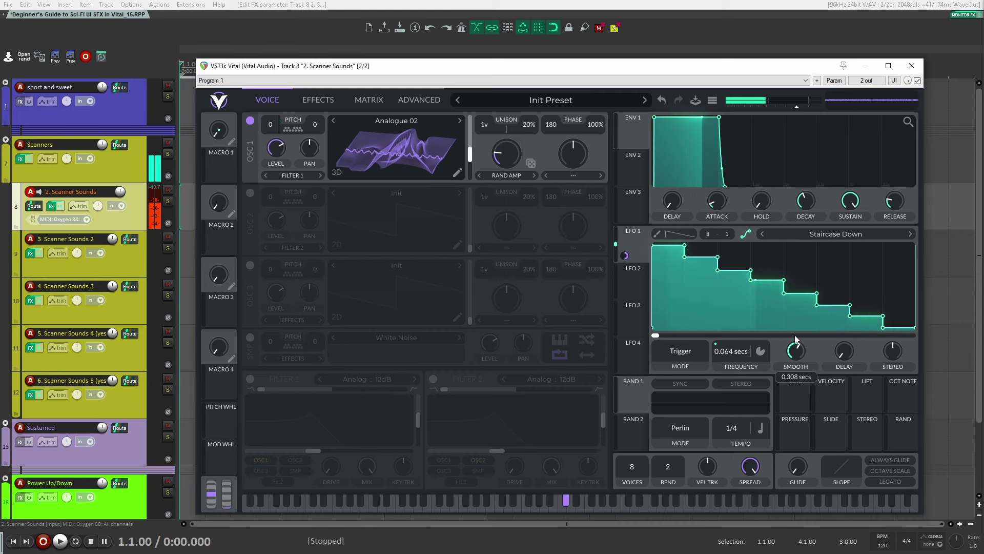
pyautogui.moveTo(795, 348)
pyautogui.scroll(4, 796, 349)
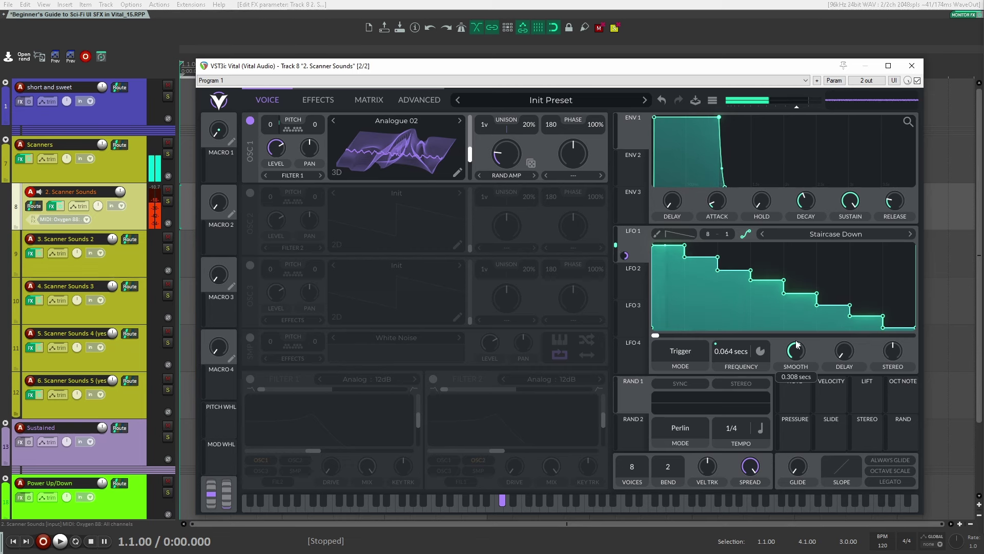
pyautogui.scroll(1, 797, 344)
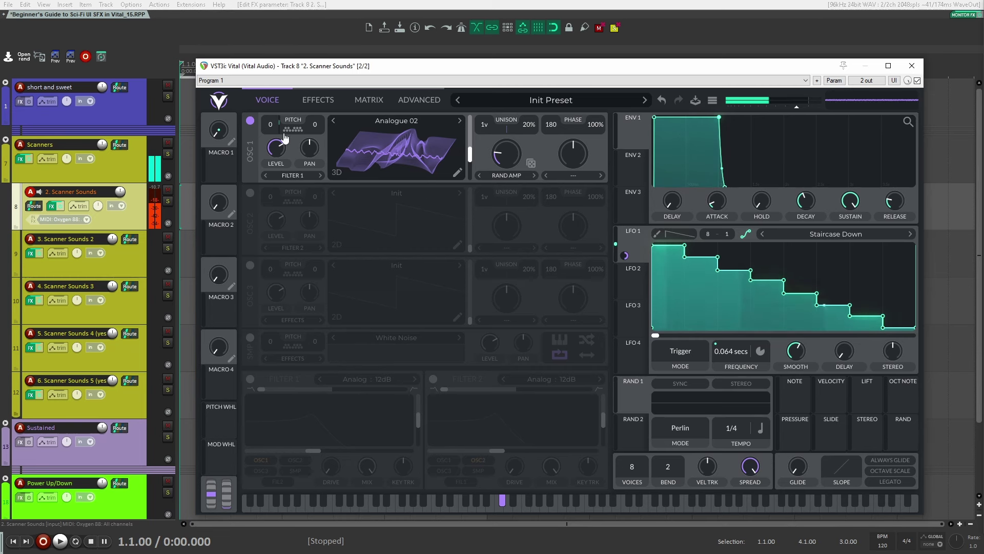
# Enable the Phaser effect and lower its mix to about half.
pyautogui.click(317, 100)
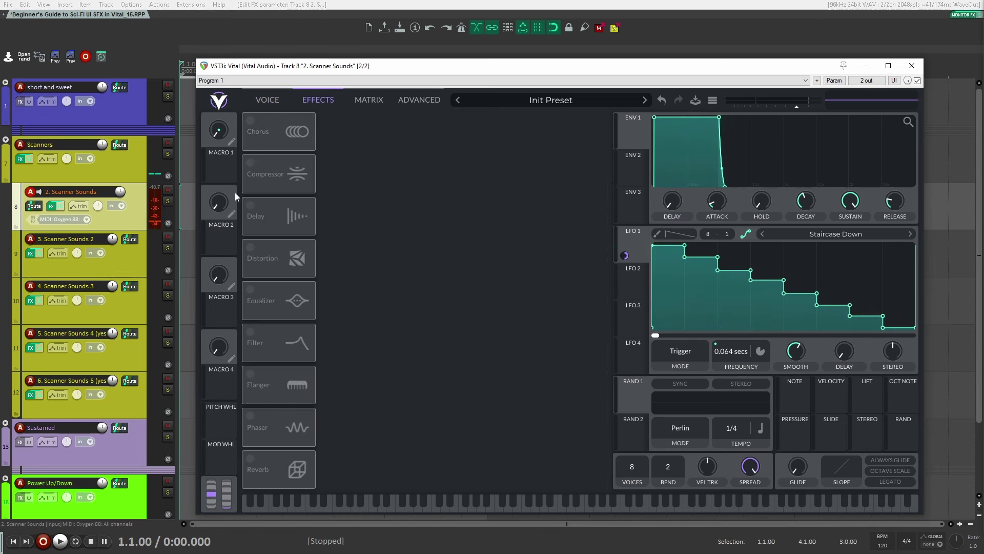
pyautogui.click(251, 421)
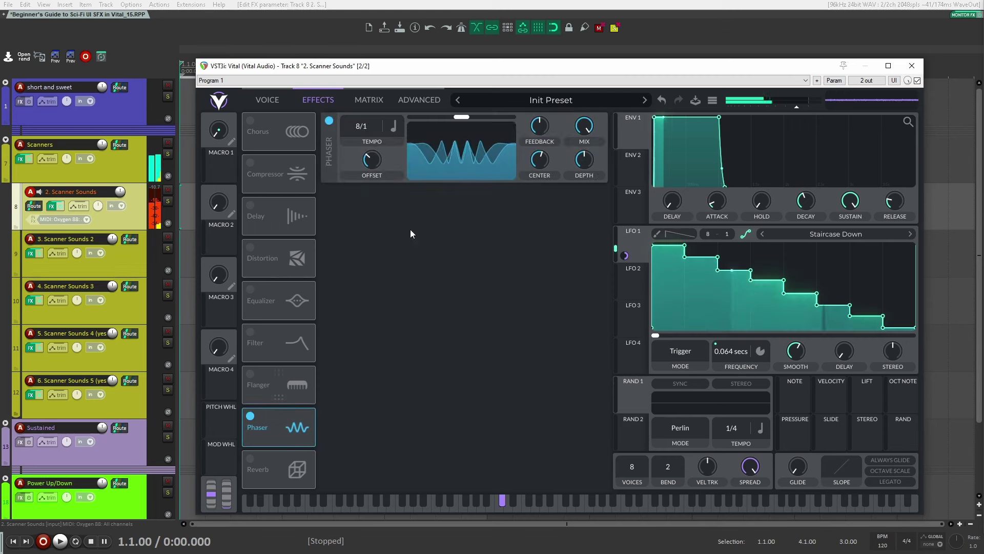
pyautogui.moveTo(579, 160); pyautogui.dragTo(581, 156)
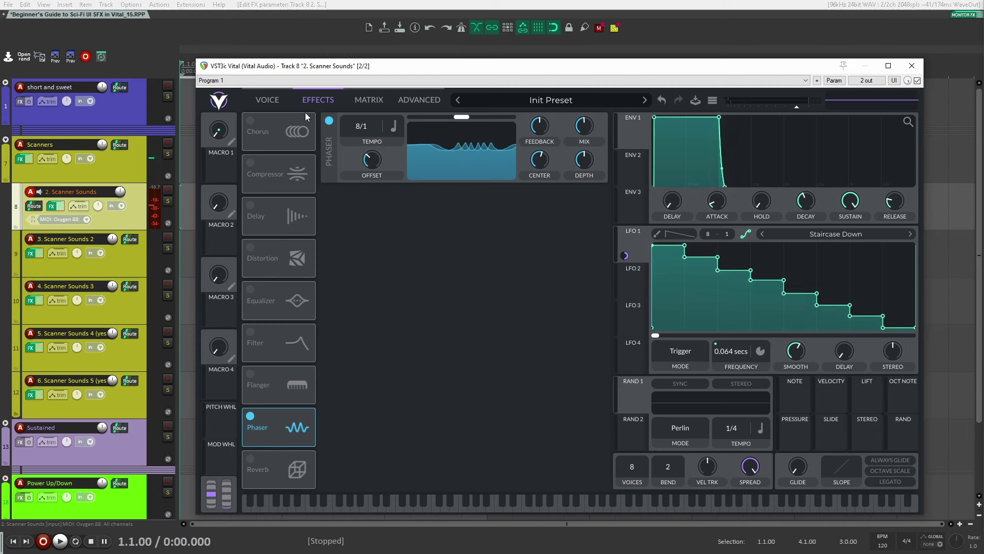
pyautogui.click(329, 121)
# Try modulating oscillator 1's spectral morph amount with LFO 1, then remove the modulation.
pyautogui.click(267, 100)
pyautogui.moveTo(625, 254); pyautogui.dragTo(506, 154)
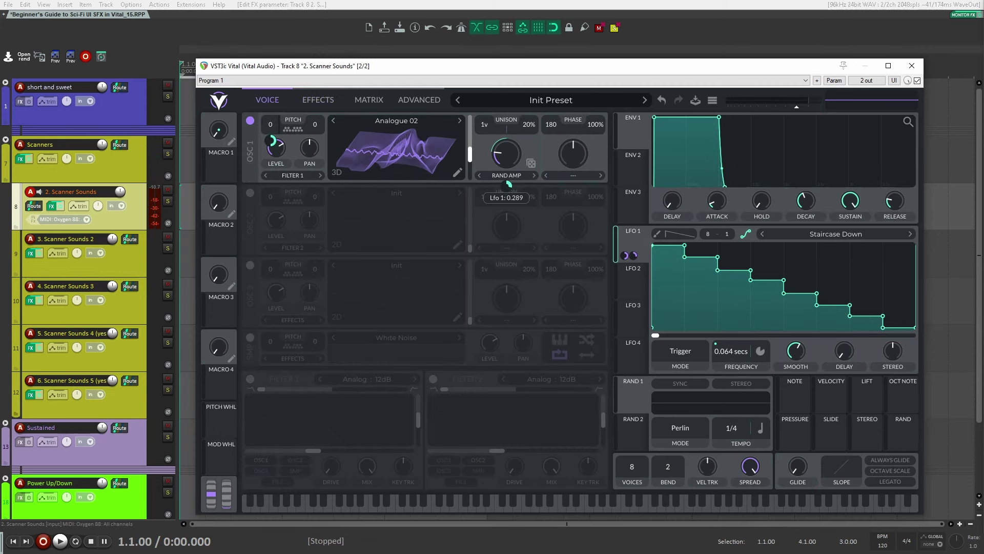
pyautogui.moveTo(505, 190); pyautogui.dragTo(508, 186)
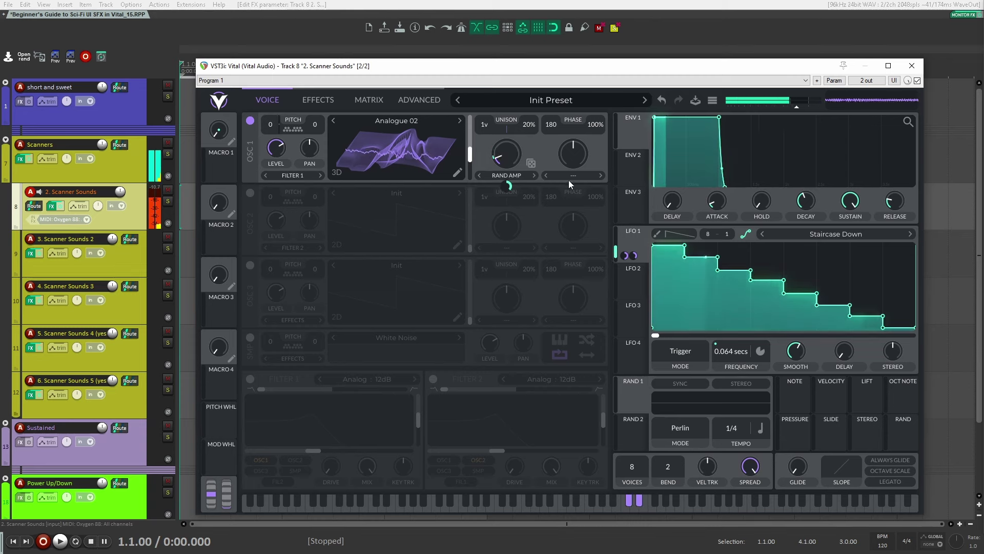
pyautogui.click(327, 100)
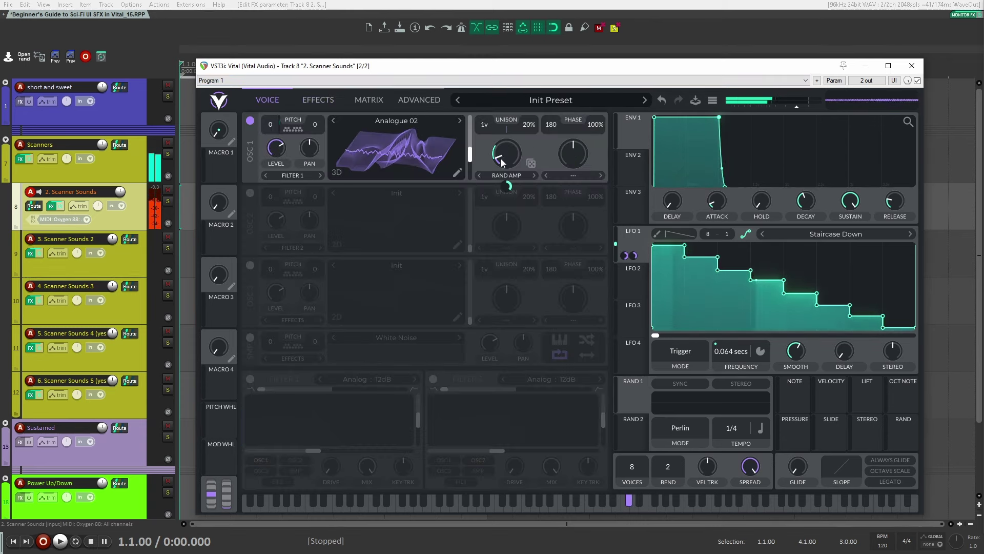
pyautogui.moveTo(502, 151)
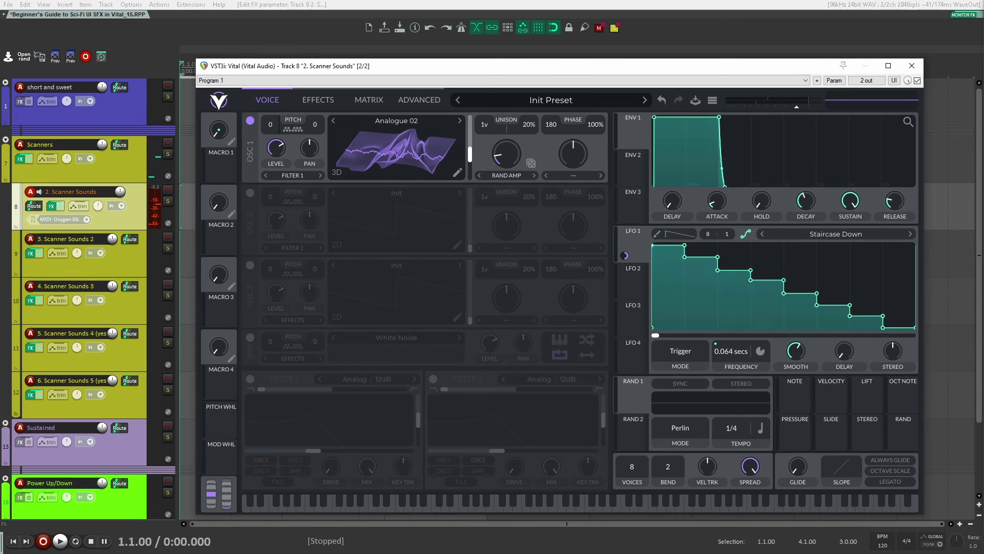
pyautogui.press('Down')
pyautogui.click(133, 213)
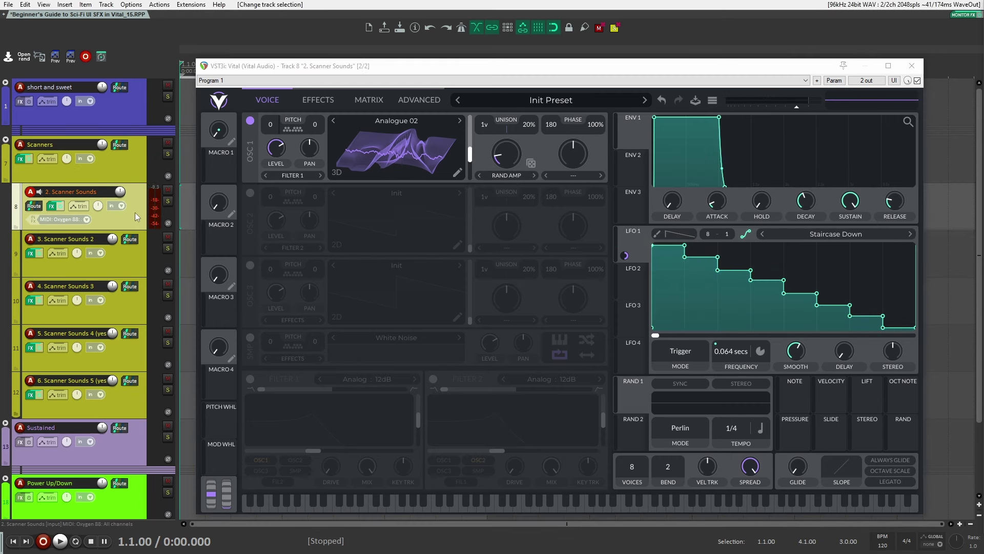
# Change LFO 1's shape to Growing Oscillations and set its frequency to 0.432 secs.
pyautogui.click(821, 234)
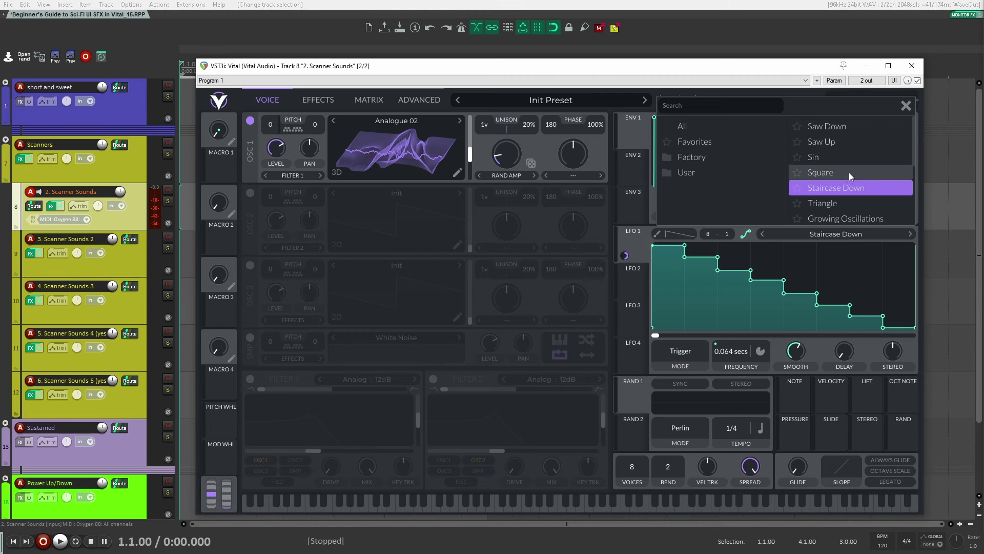
pyautogui.scroll(-1, 853, 179)
pyautogui.click(861, 200)
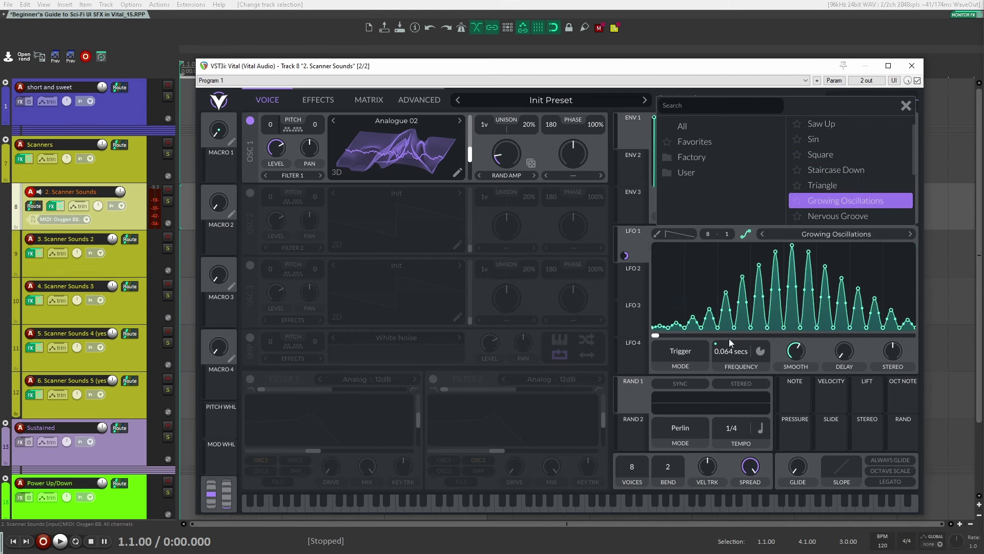
pyautogui.scroll(2, 729, 367)
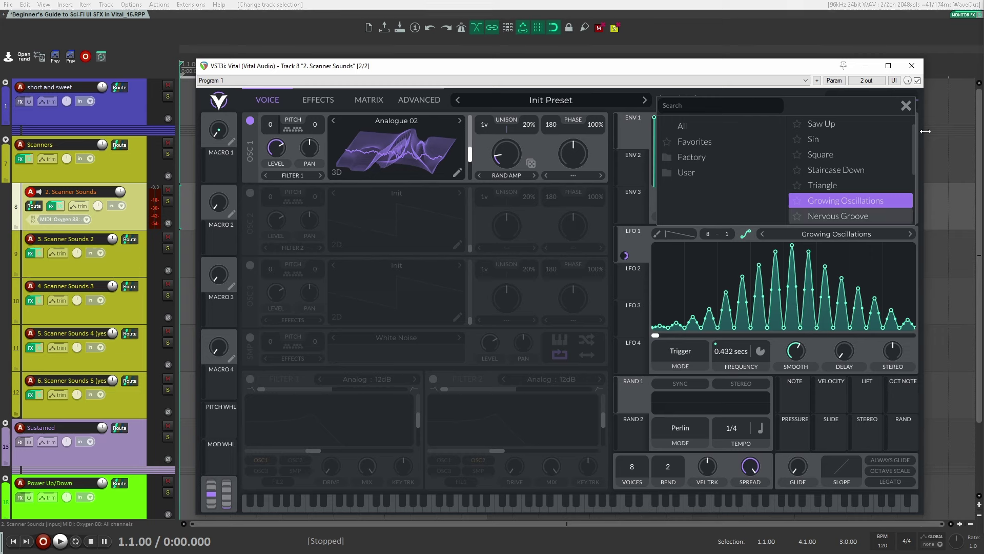
pyautogui.click(905, 105)
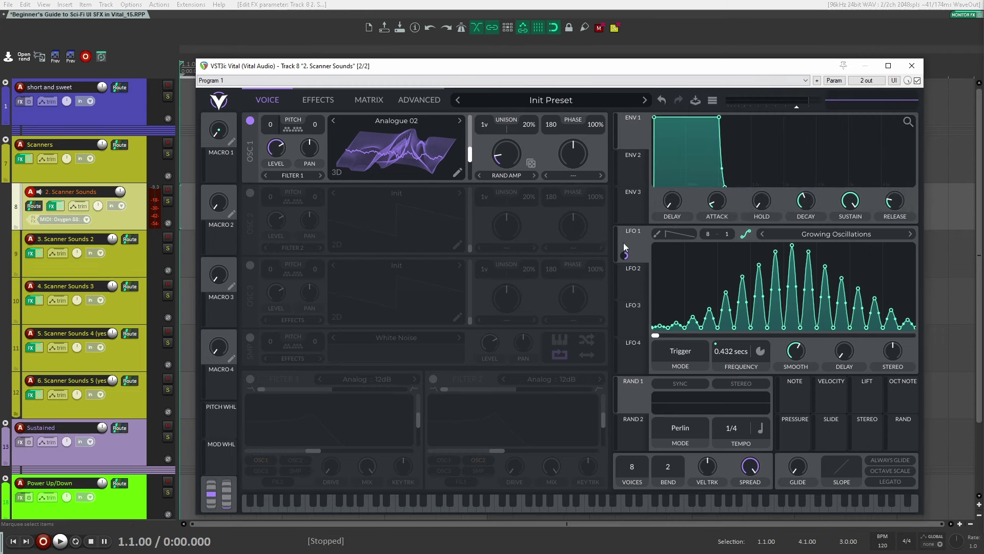
# Set oscillator 1's spectral morph to None and LFO 1's frequency to 0.322 secs.
pyautogui.click(506, 176)
pyautogui.click(509, 183)
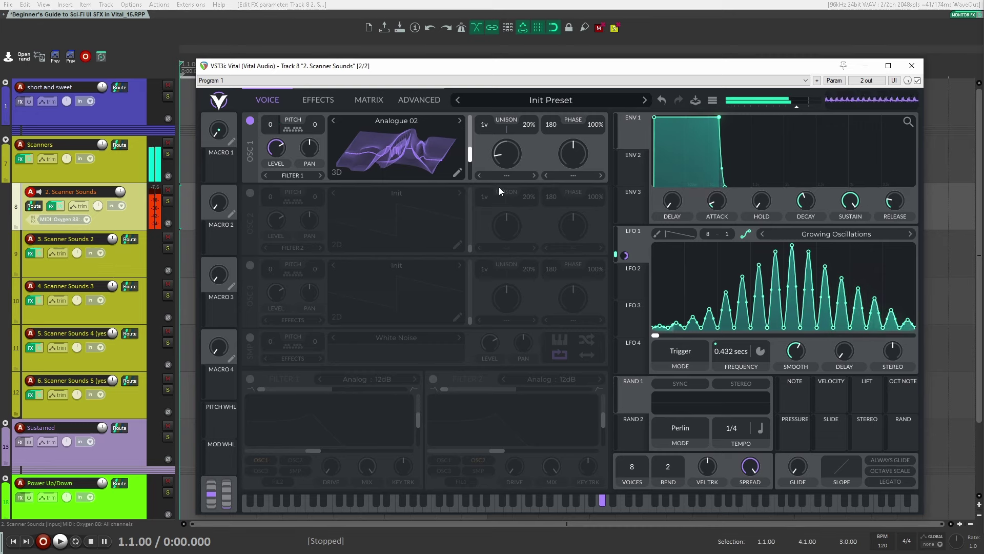
pyautogui.moveTo(729, 352); pyautogui.dragTo(728, 351)
# Try the Vocode spectral morph on oscillator 1 with a morph amount of about 43%.
pyautogui.click(533, 175)
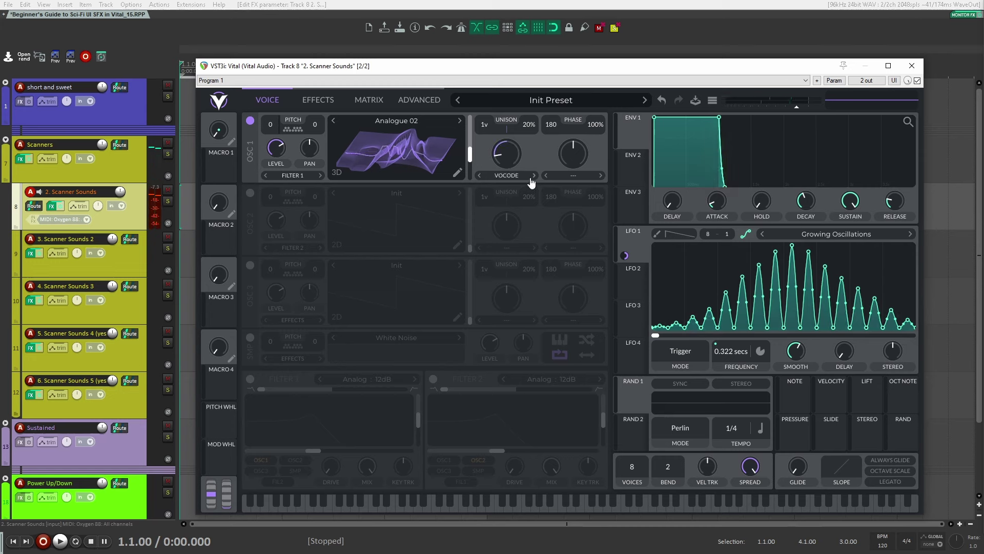
pyautogui.moveTo(509, 132); pyautogui.dragTo(506, 106)
pyautogui.moveTo(506, 152); pyautogui.dragTo(506, 146)
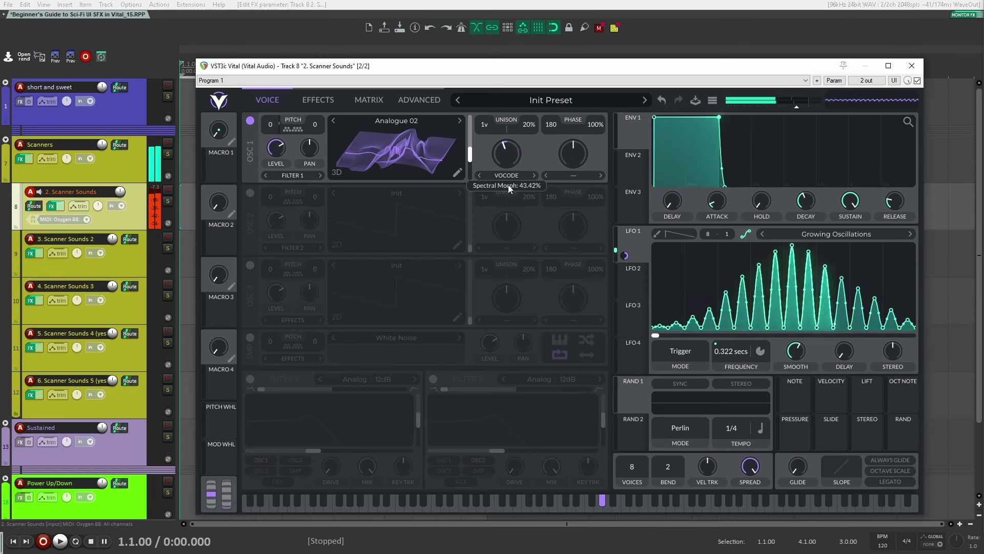
# Apply the Harmonic Stretch spectral morph to oscillator 1 at about 85% and set LFO 1's frequency to 0.027 secs.
pyautogui.click(533, 175)
pyautogui.click(533, 175)
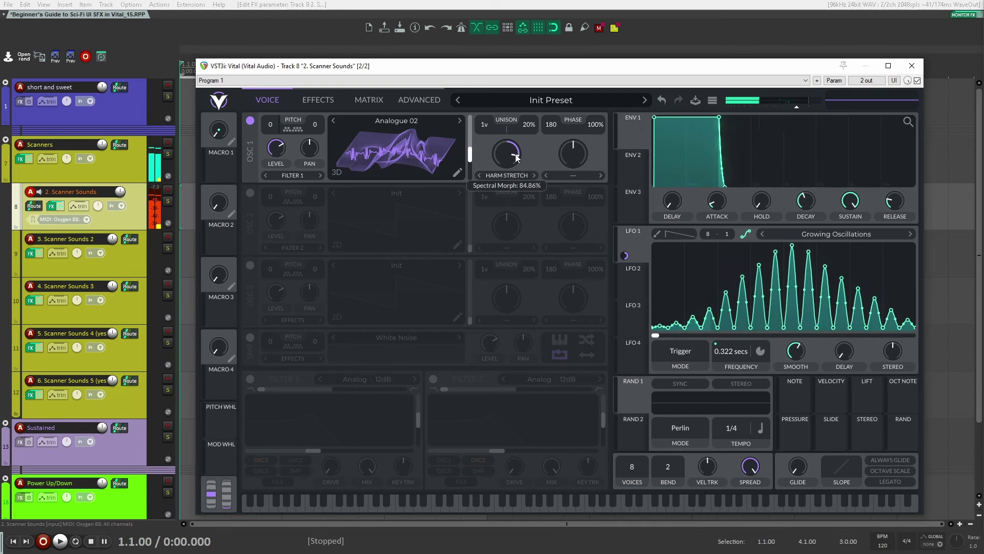
pyautogui.moveTo(725, 350); pyautogui.dragTo(729, 336)
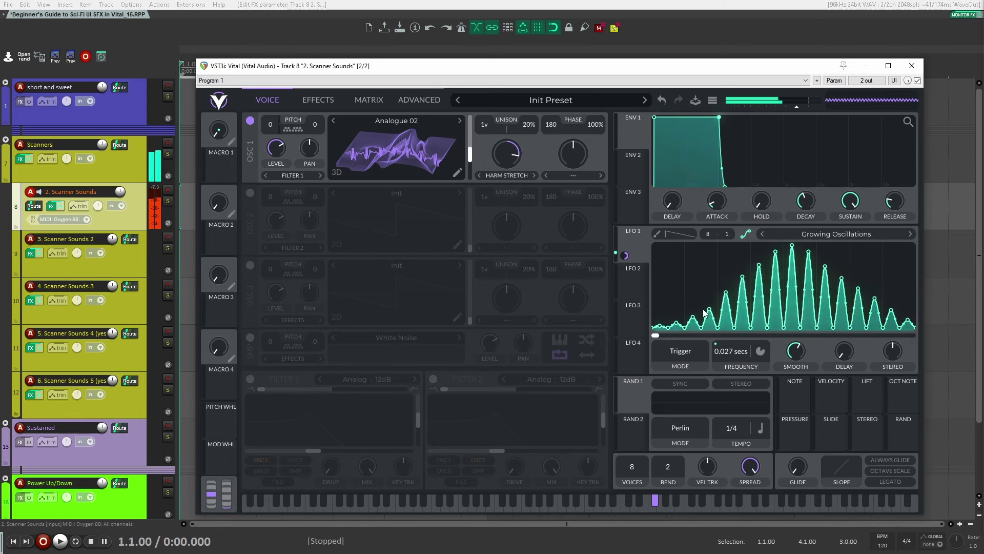
# Raise the Phaser effect's mix and return to the oscillator settings.
pyautogui.click(317, 101)
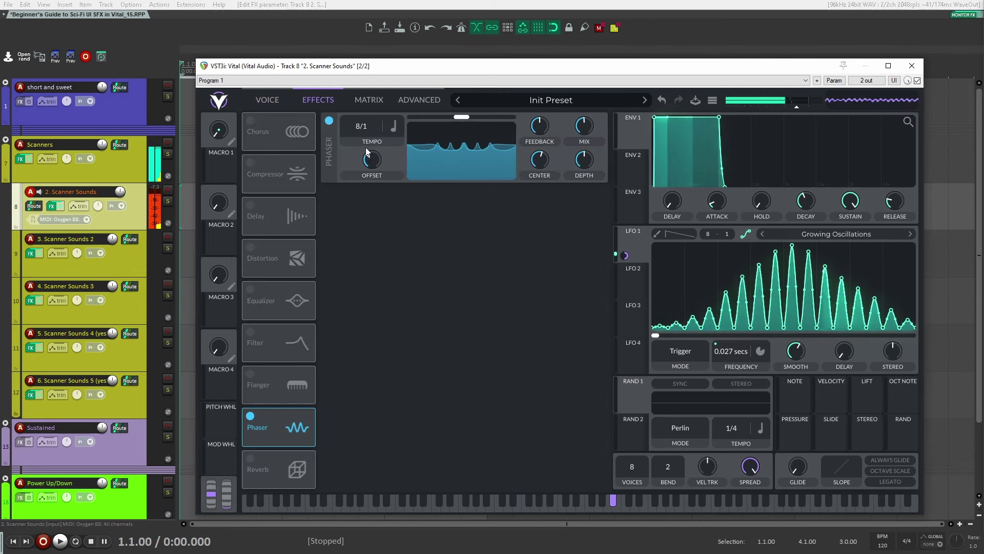
pyautogui.moveTo(587, 121)
pyautogui.mouseDown()
pyautogui.moveTo(587, 106)
pyautogui.moveTo(582, 126)
pyautogui.mouseUp()
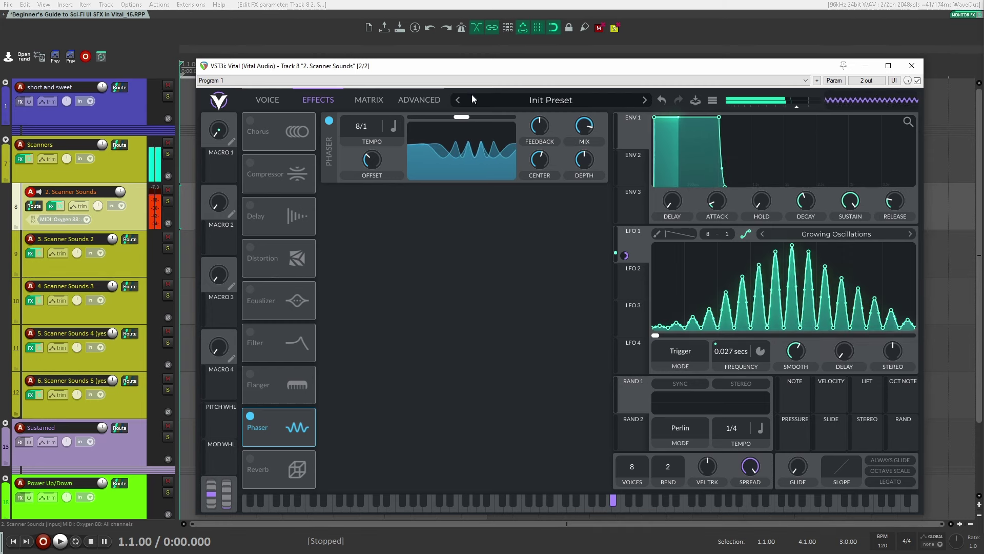
pyautogui.click(284, 100)
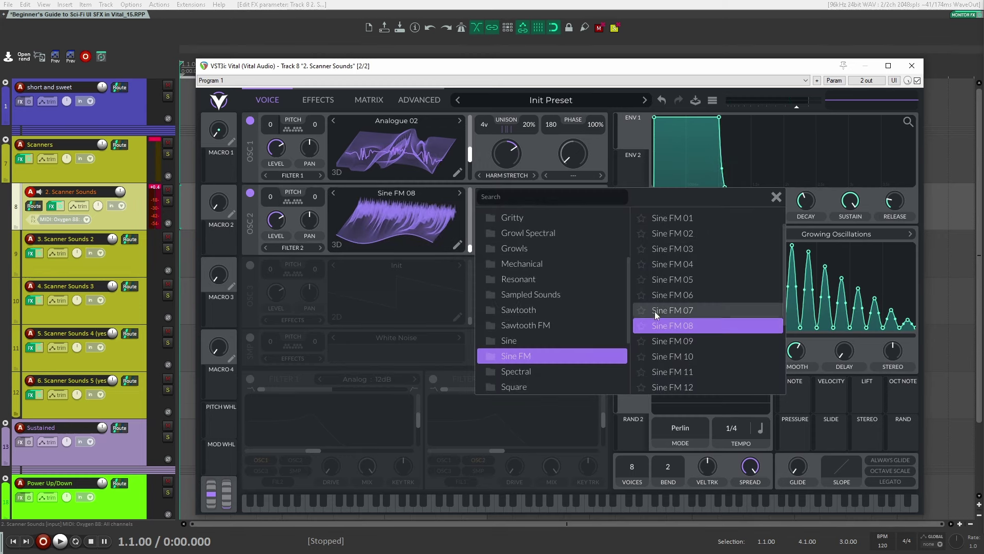
# Load the Sine FM 08 wavetable into oscillator 2 and set its phase distortion to RM <- Osc 1.
pyautogui.click(661, 326)
pyautogui.click(568, 248)
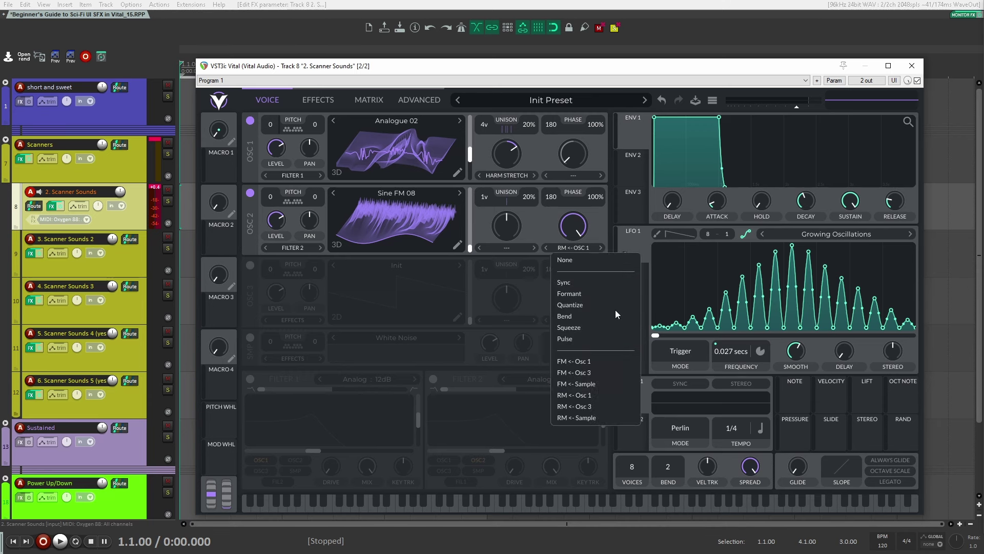
pyautogui.click(594, 396)
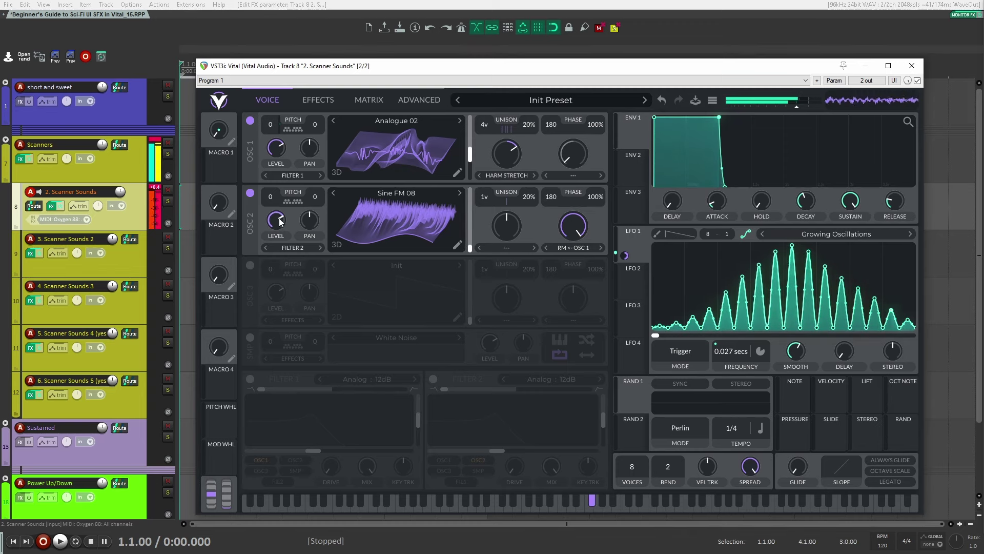
# Compare the sound with oscillator 2 off and on, and adjust oscillator 2's level.
pyautogui.click(250, 194)
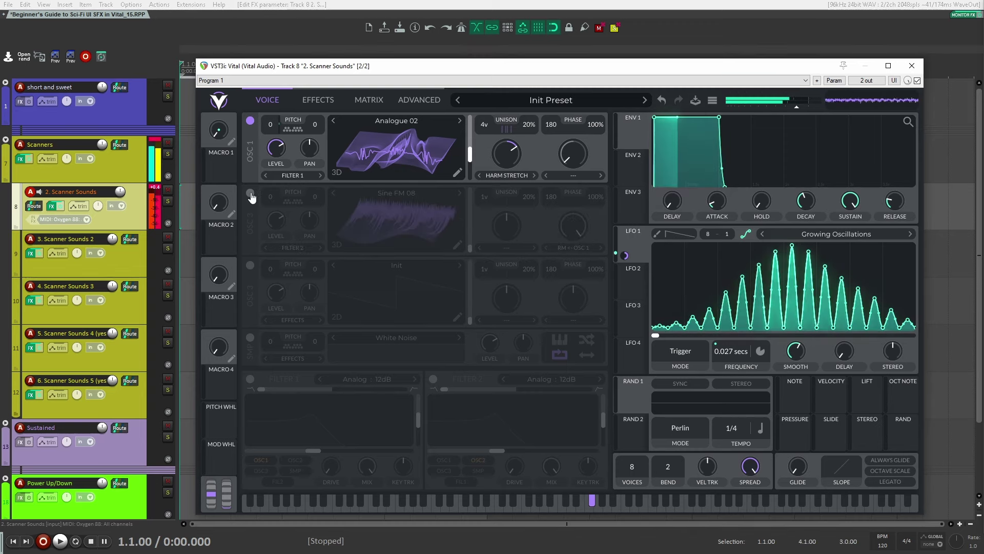
pyautogui.click(250, 193)
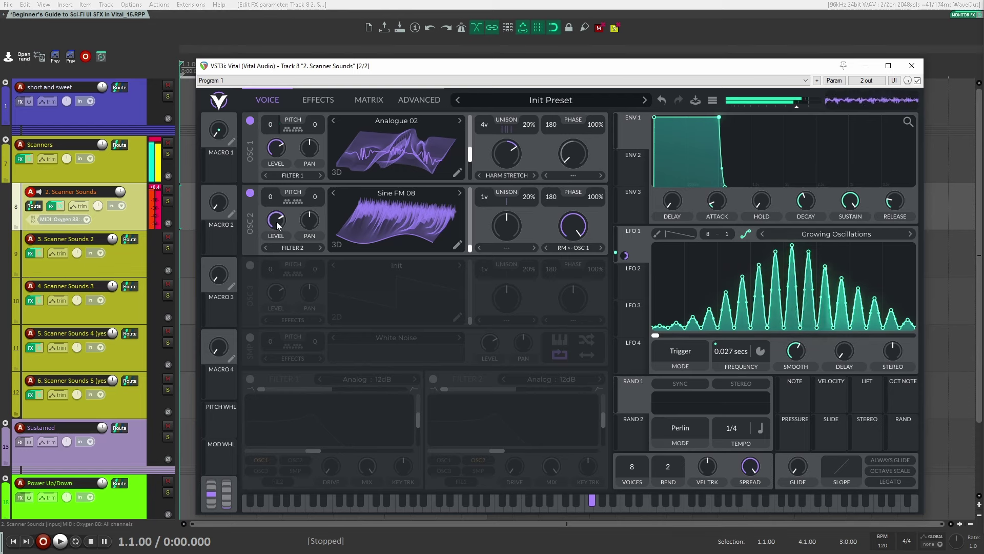
pyautogui.moveTo(275, 220)
pyautogui.mouseDown()
pyautogui.moveTo(266, 255)
pyautogui.moveTo(277, 224)
pyautogui.mouseUp()
# Modulate oscillator 2's level with LFO 2, using a frequency in seconds set to 2.677 secs.
pyautogui.click(631, 282)
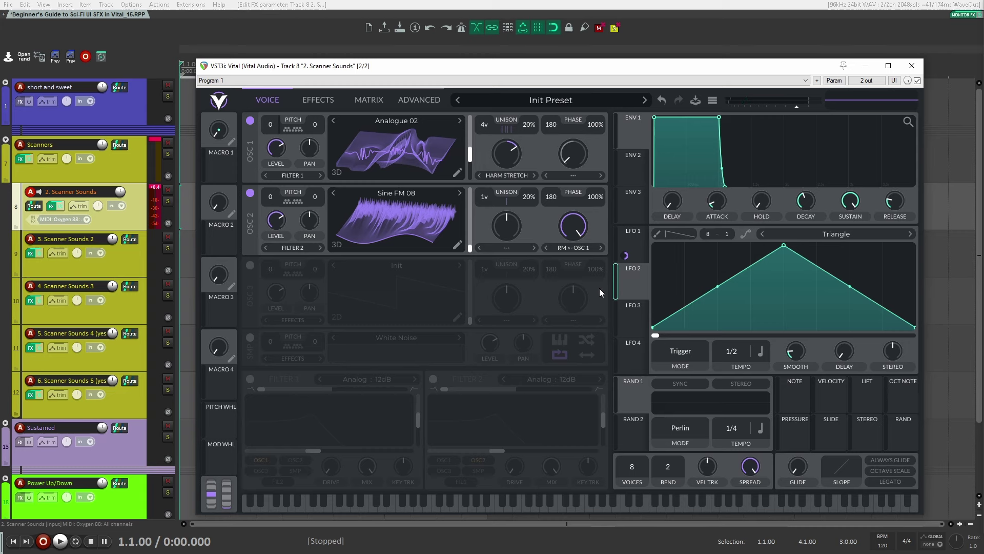
pyautogui.click(762, 357)
pyautogui.click(779, 366)
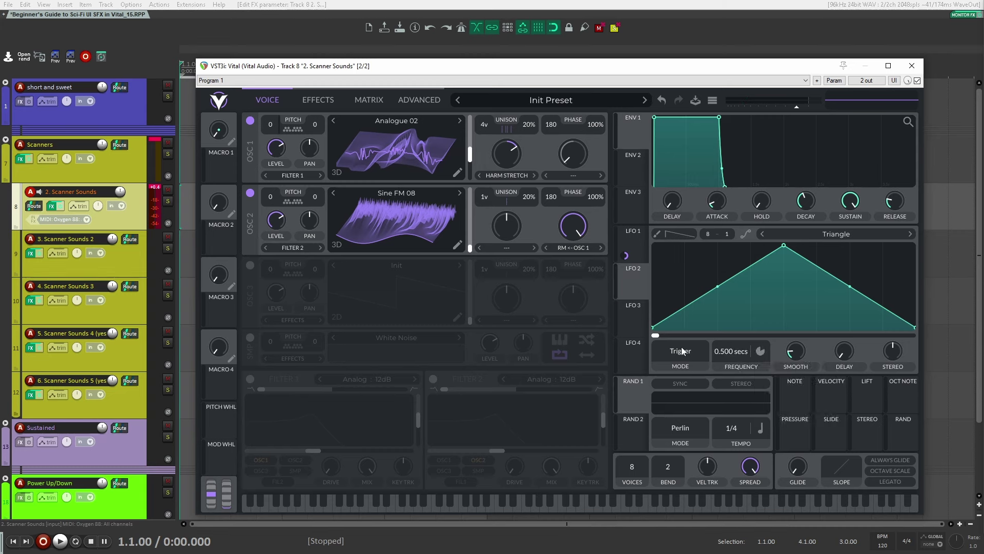
pyautogui.moveTo(634, 291); pyautogui.dragTo(276, 224)
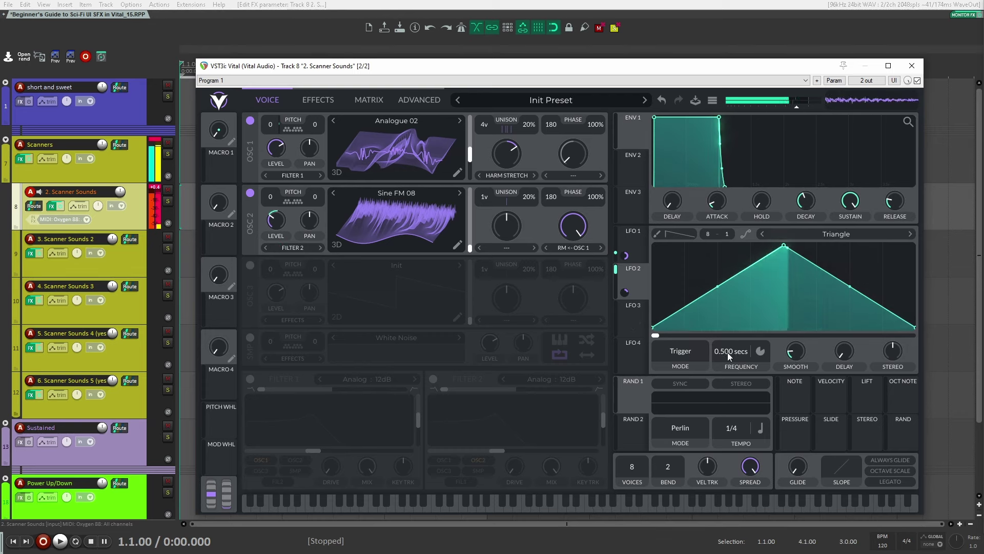
pyautogui.moveTo(728, 352)
pyautogui.mouseDown()
pyautogui.moveTo(727, 364)
pyautogui.moveTo(727, 353)
pyautogui.mouseUp()
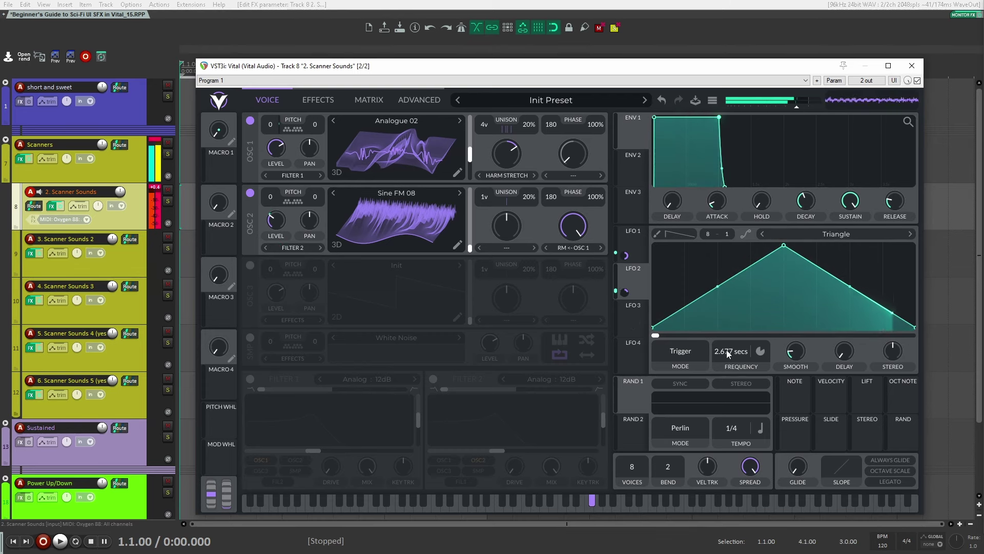
pyautogui.moveTo(624, 291); pyautogui.dragTo(276, 220)
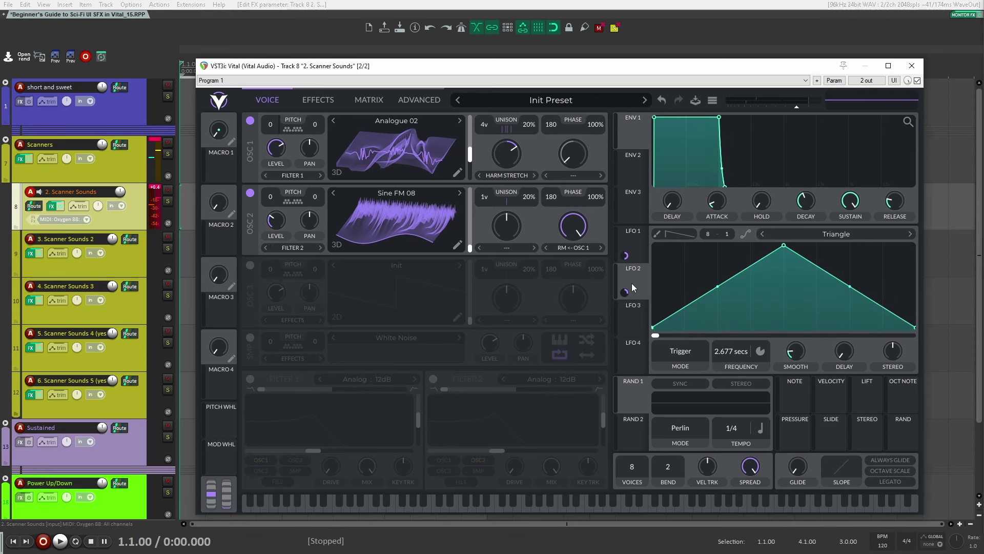
# Modulate oscillator 2's wavetable position with LFO 3, using a frequency in seconds set to 7.435 secs.
pyautogui.click(636, 324)
pyautogui.click(757, 358)
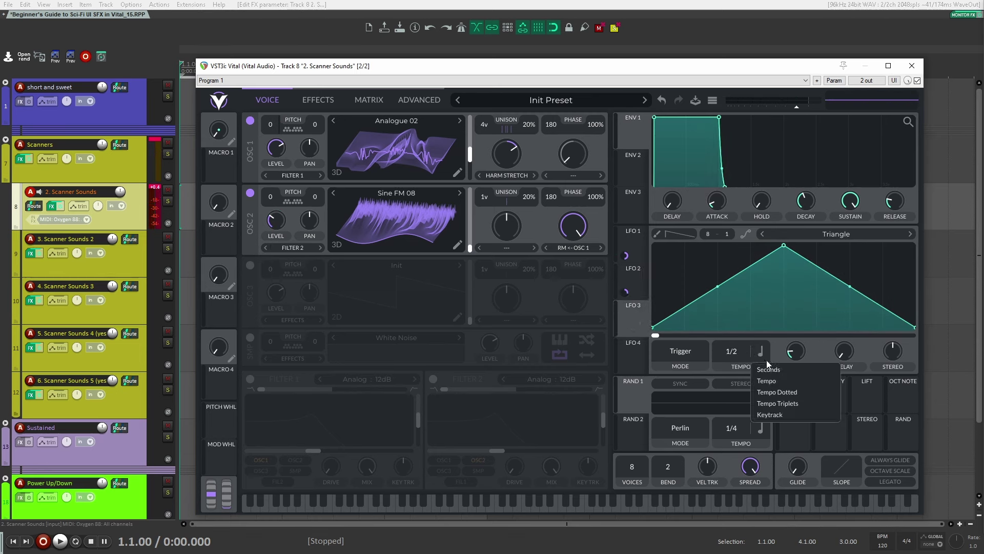
pyautogui.click(772, 367)
pyautogui.moveTo(510, 236); pyautogui.dragTo(409, 217)
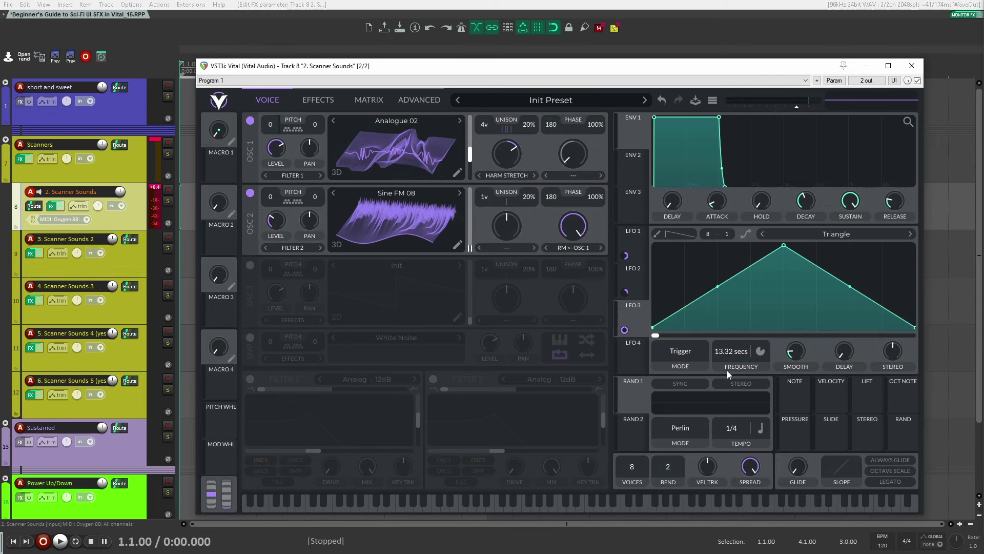
pyautogui.moveTo(728, 361); pyautogui.dragTo(730, 369)
# Try the Random Amplitudes spectral morph on oscillator 2 with a raised morph amount, then set the morph back to None.
pyautogui.click(513, 250)
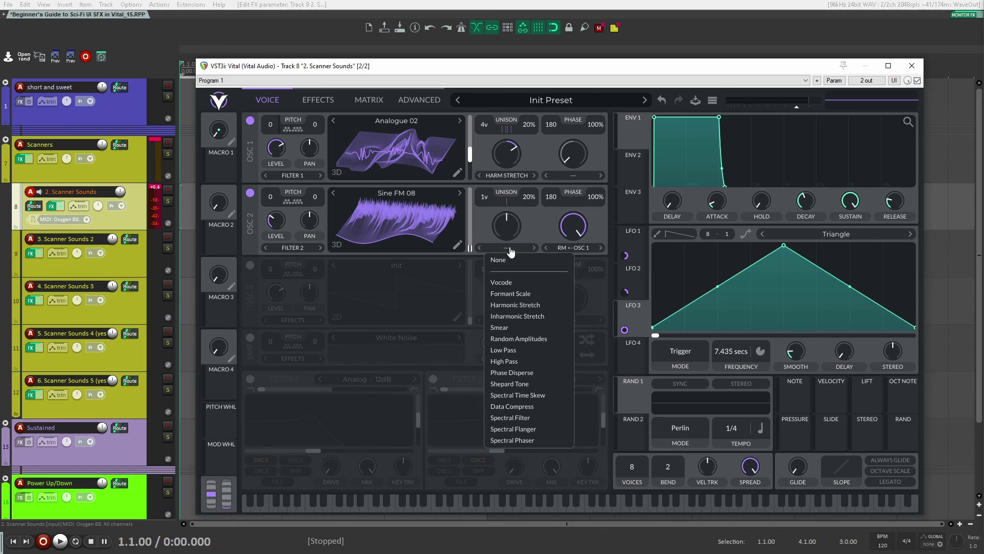
pyautogui.click(513, 340)
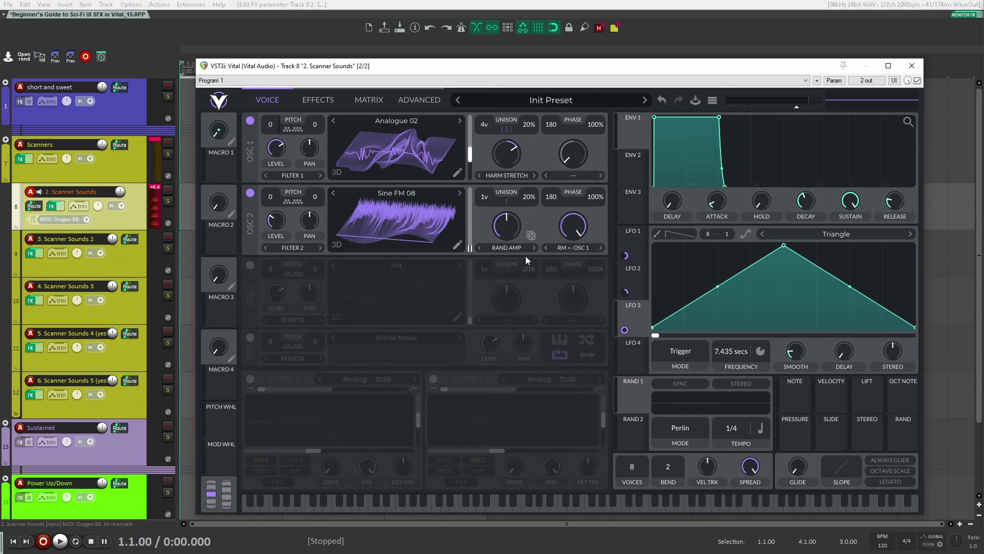
pyautogui.moveTo(506, 220); pyautogui.dragTo(508, 244)
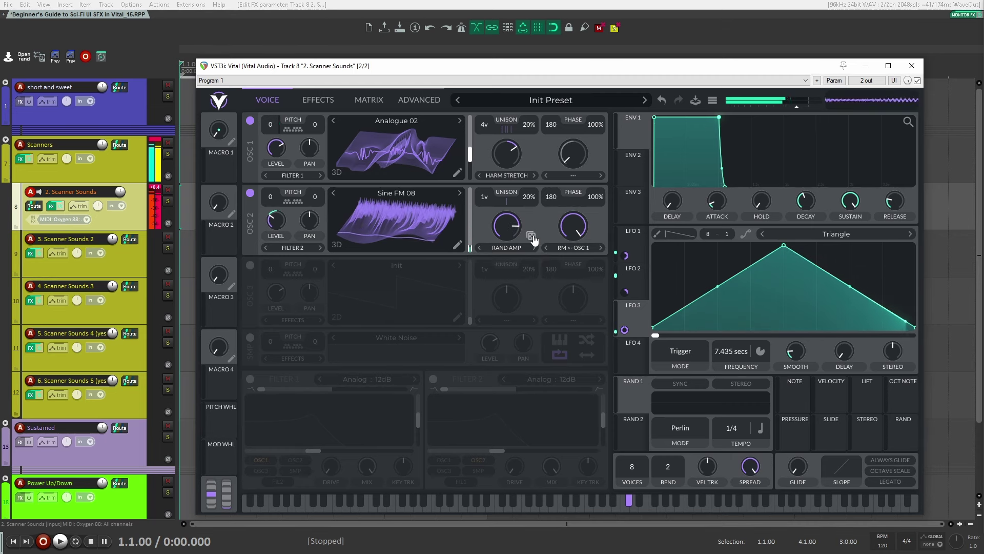
pyautogui.click(507, 248)
pyautogui.click(510, 257)
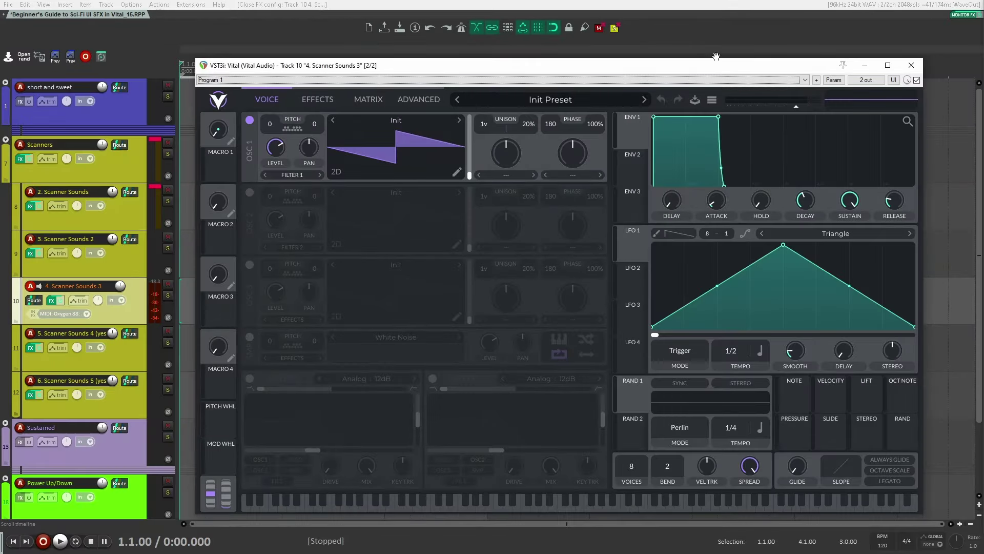
# Show oscillator 1's waveform in 3D and load the Analogue 05 wavetable from the DDA Core Pack.
pyautogui.click(336, 172)
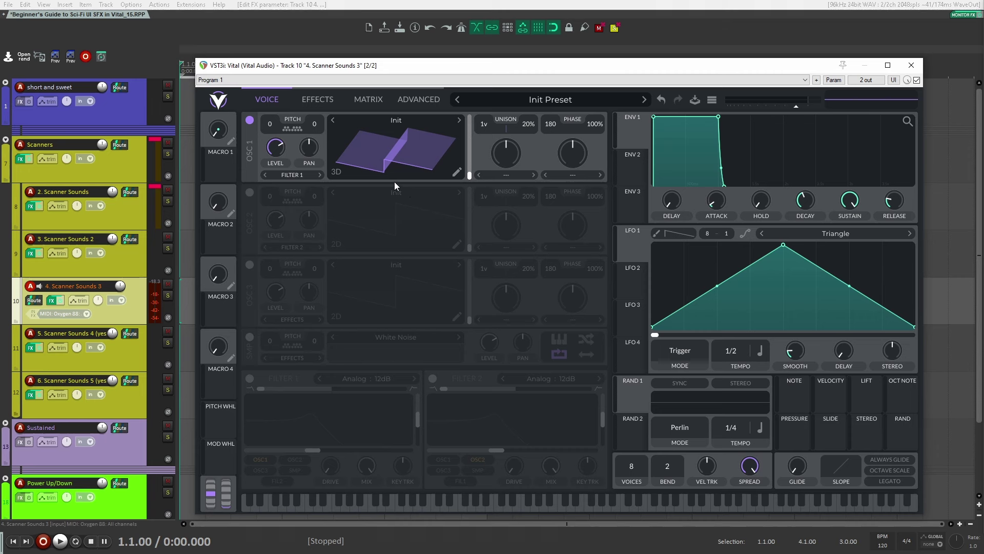
pyautogui.click(398, 121)
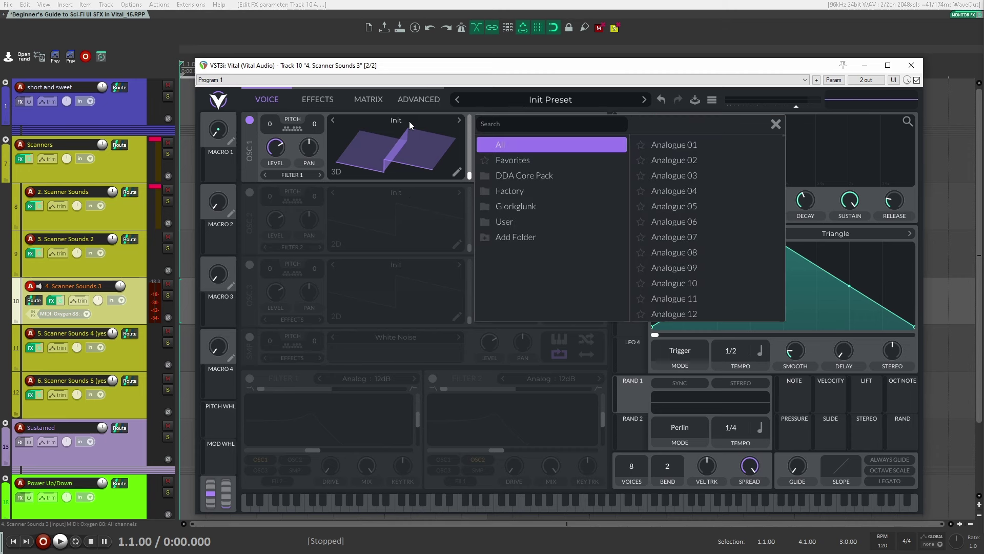
pyautogui.click(490, 191)
pyautogui.click(488, 174)
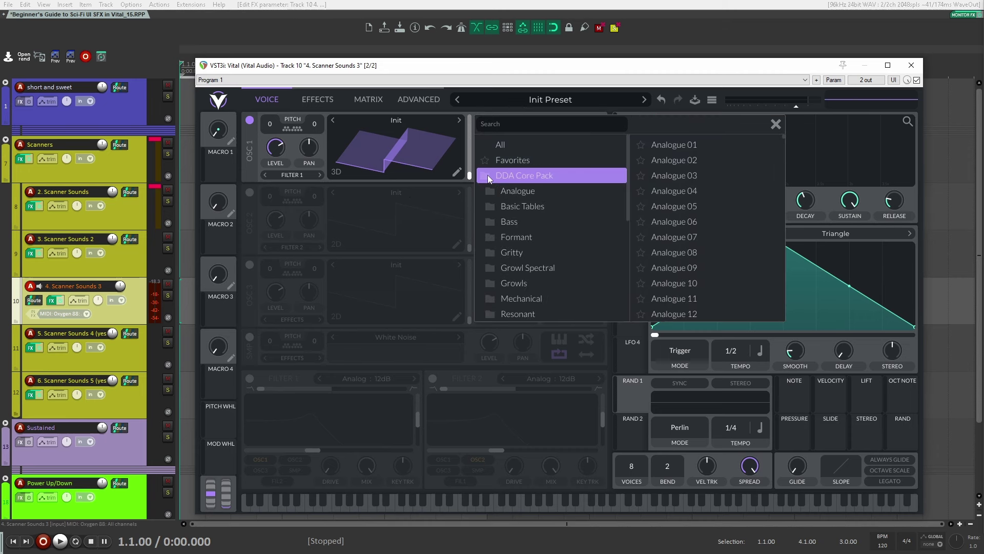
pyautogui.click(517, 194)
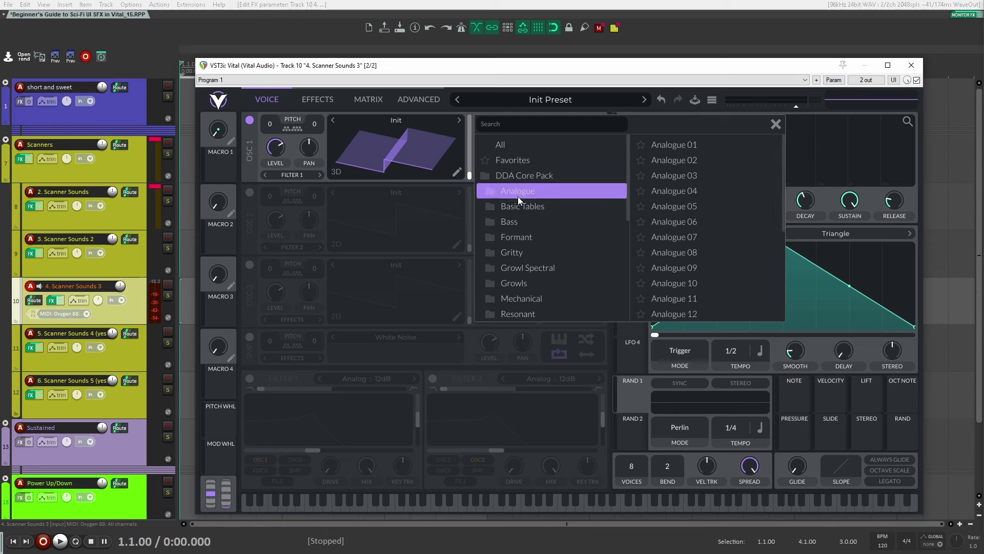
pyautogui.click(696, 204)
pyautogui.click(696, 204)
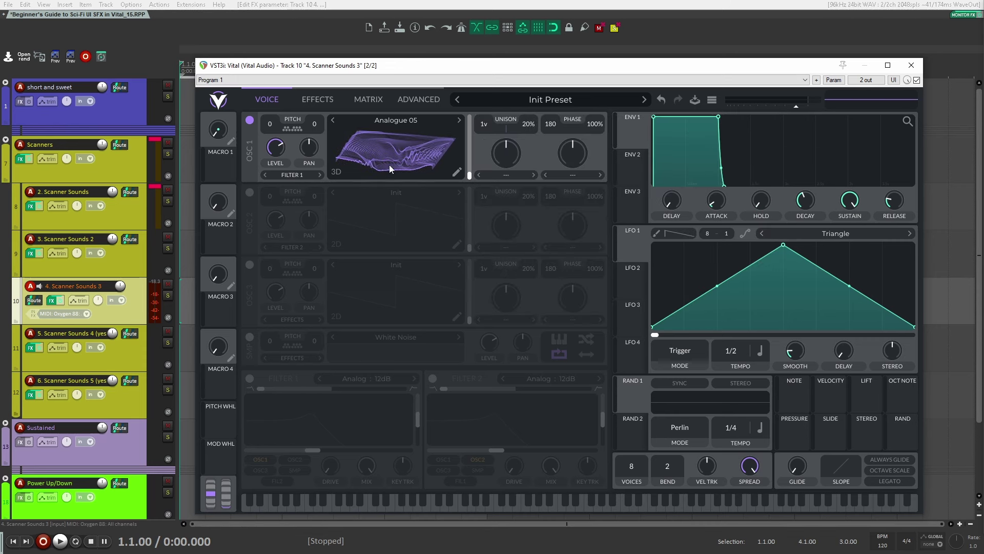
# Set oscillator 1's spectral morph to Random Amplitudes with an amount of about 60%.
pyautogui.click(527, 175)
pyautogui.click(528, 266)
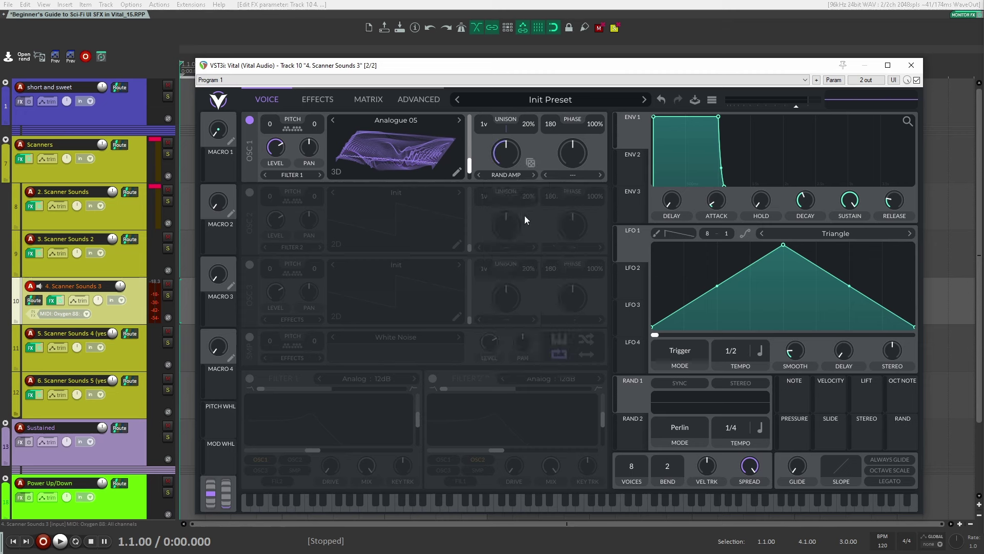
pyautogui.moveTo(512, 151); pyautogui.dragTo(514, 149)
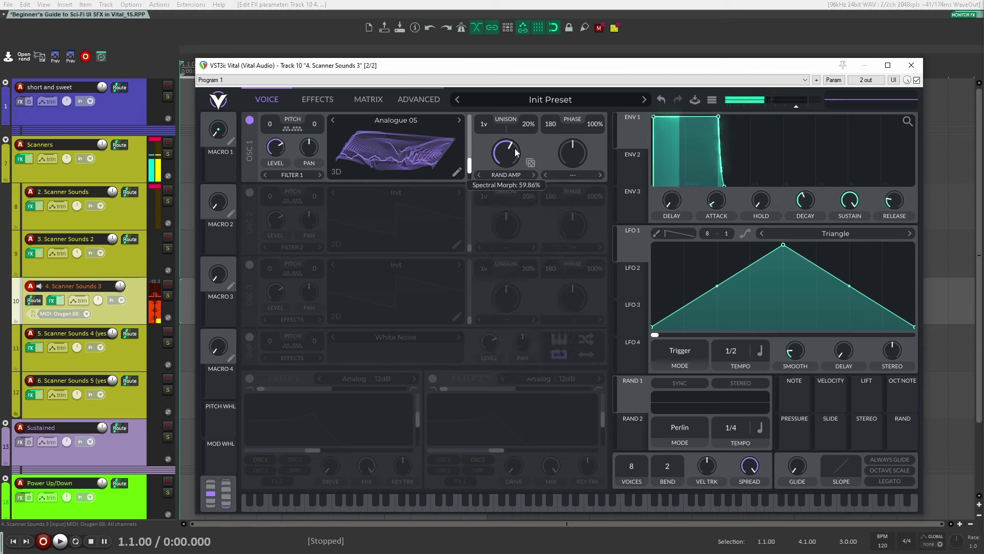
# Load the Random Pulses shape into LFO 1 and modulate oscillator 1's level with it.
pyautogui.click(840, 236)
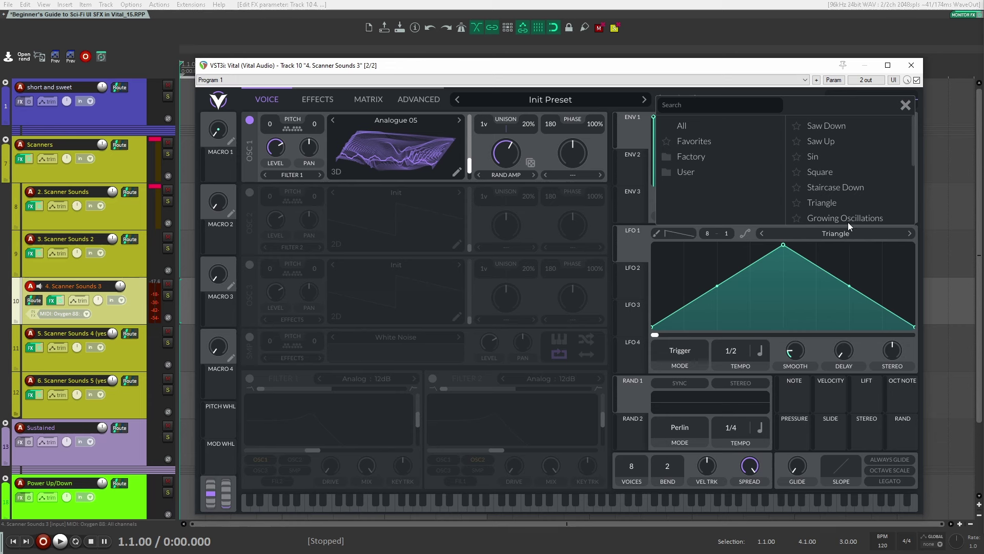
pyautogui.scroll(-3, 856, 176)
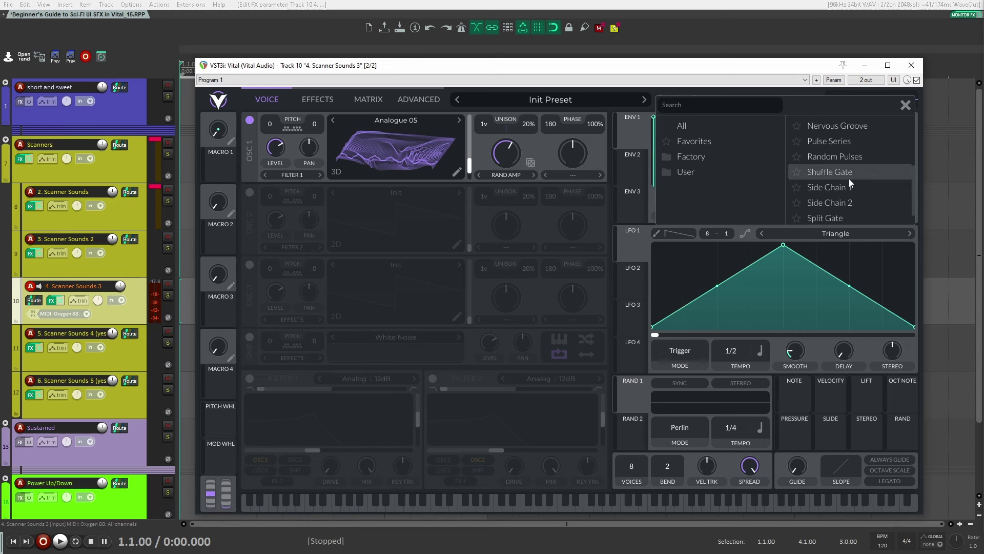
pyautogui.scroll(1, 849, 178)
pyautogui.click(849, 178)
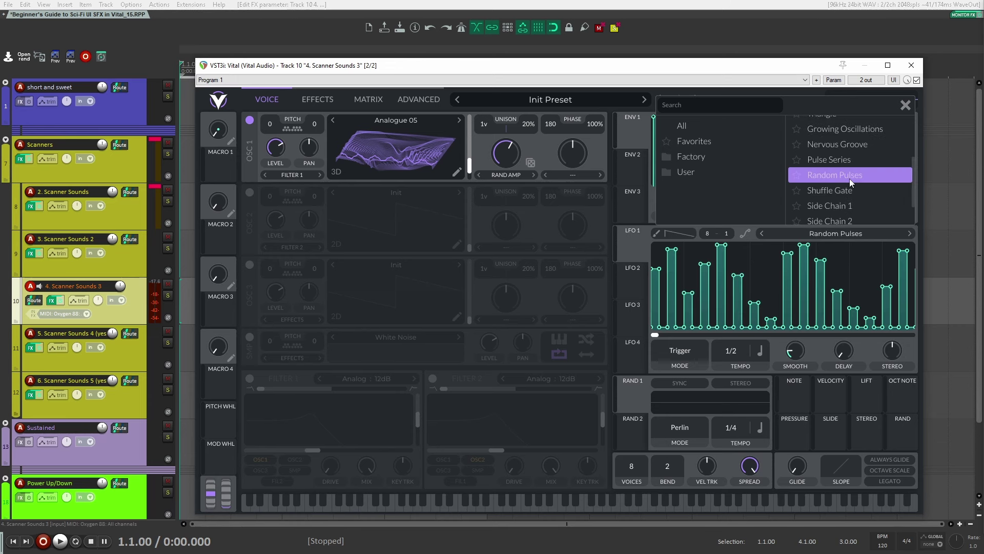
pyautogui.click(905, 105)
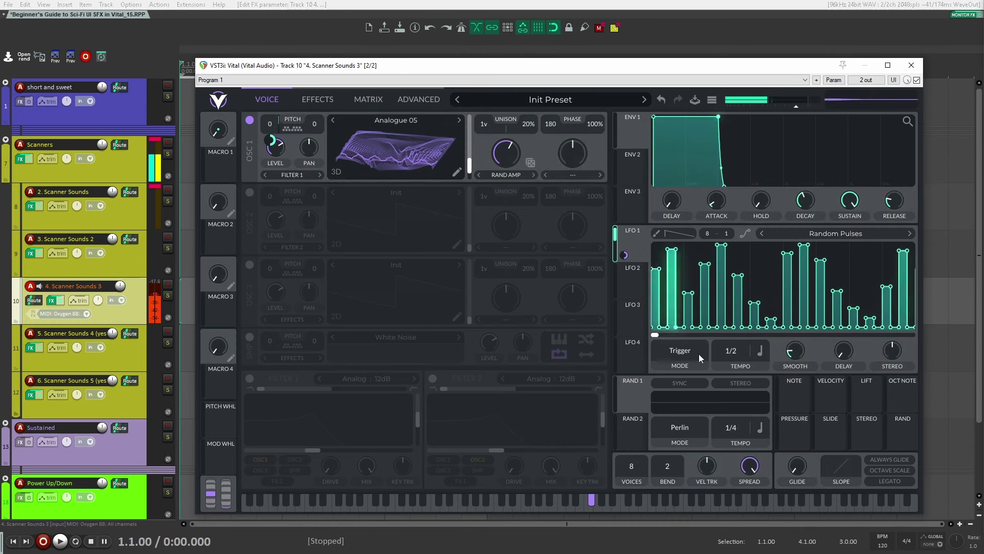
# Switch LFO 1's rate from tempo to seconds and set its frequency to 0.259 secs.
pyautogui.click(761, 351)
pyautogui.click(769, 370)
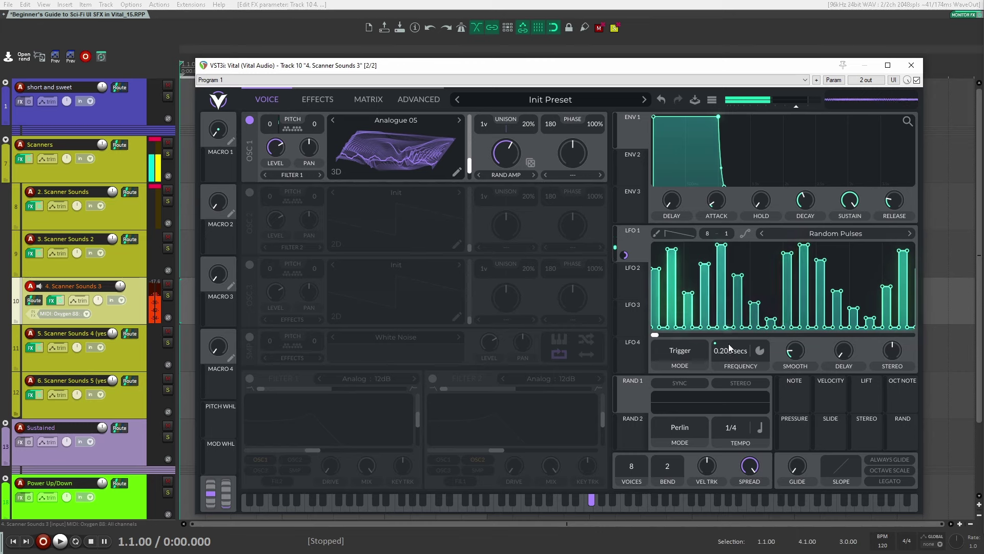
pyautogui.moveTo(730, 342)
pyautogui.mouseDown()
pyautogui.moveTo(731, 350)
pyautogui.moveTo(734, 342)
pyautogui.mouseUp()
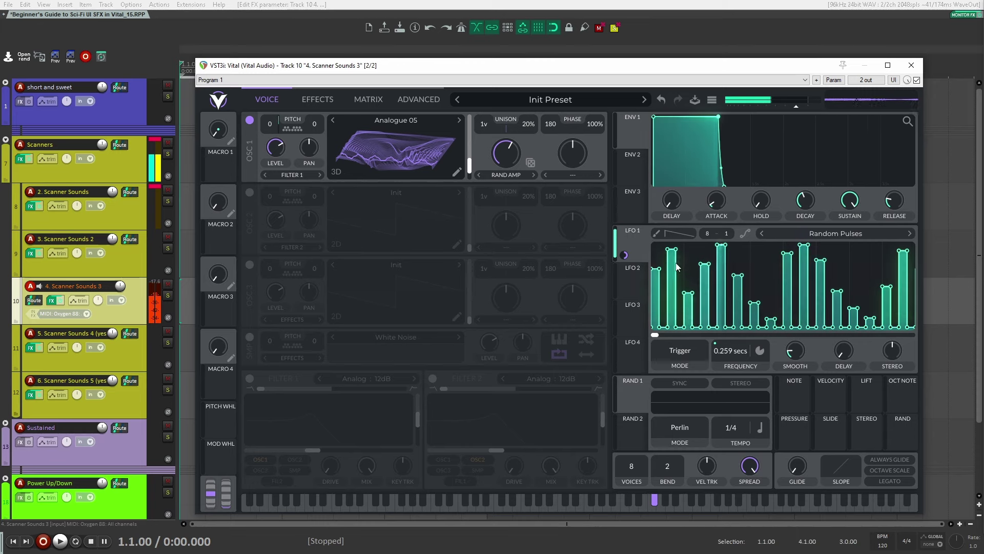
# Sweep oscillator 1's Random Amplitudes amount down to about 14% and up to about 58%, and shift the wavetable position.
pyautogui.moveTo(500, 154); pyautogui.dragTo(499, 174)
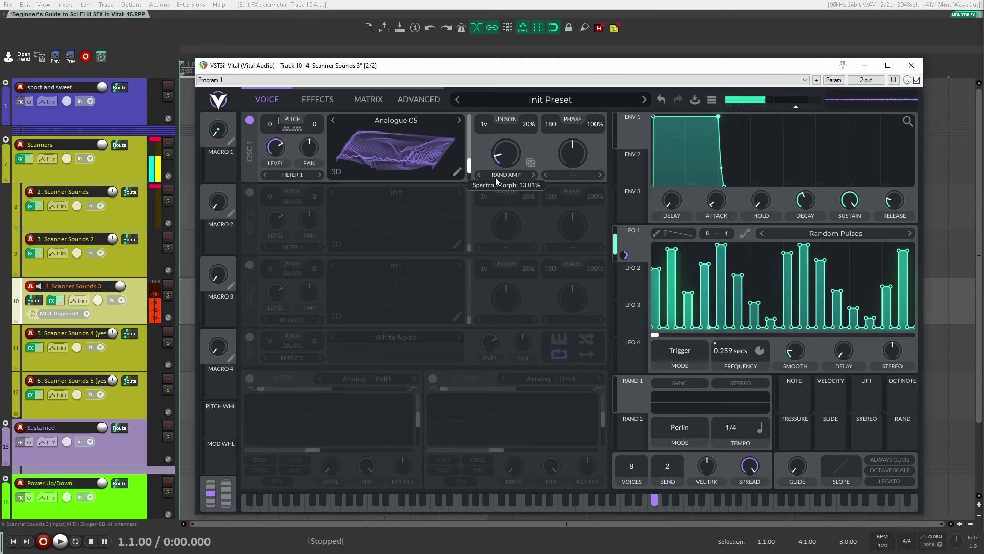
pyautogui.moveTo(505, 157); pyautogui.dragTo(506, 137)
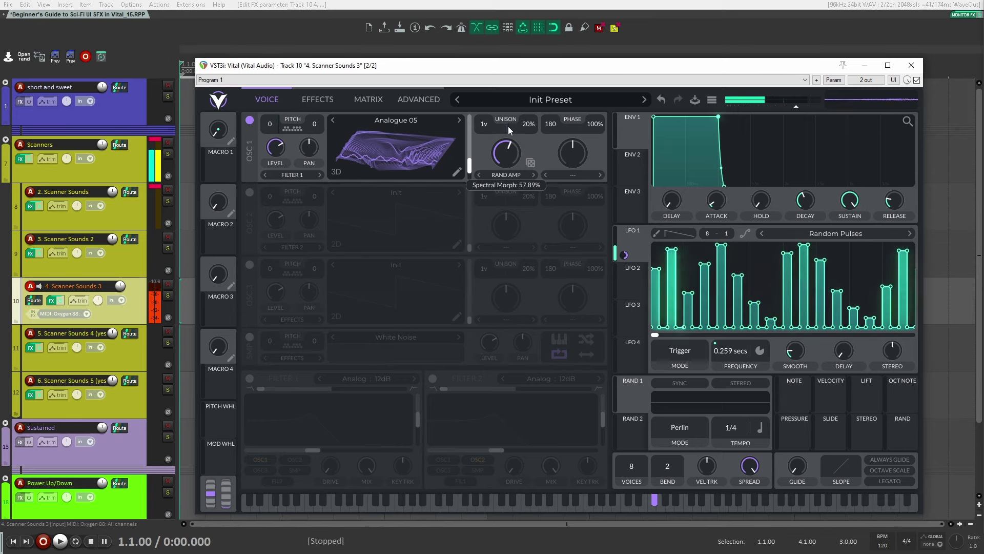
pyautogui.moveTo(411, 148)
pyautogui.mouseDown()
pyautogui.moveTo(415, 139)
pyautogui.moveTo(420, 158)
pyautogui.moveTo(399, 186)
pyautogui.moveTo(417, 131)
pyautogui.moveTo(414, 159)
pyautogui.mouseUp()
# Set oscillator 1's spectral morph to None, raise its unison to 4 voices, and adjust the wavetable position.
pyautogui.click(505, 175)
pyautogui.click(507, 187)
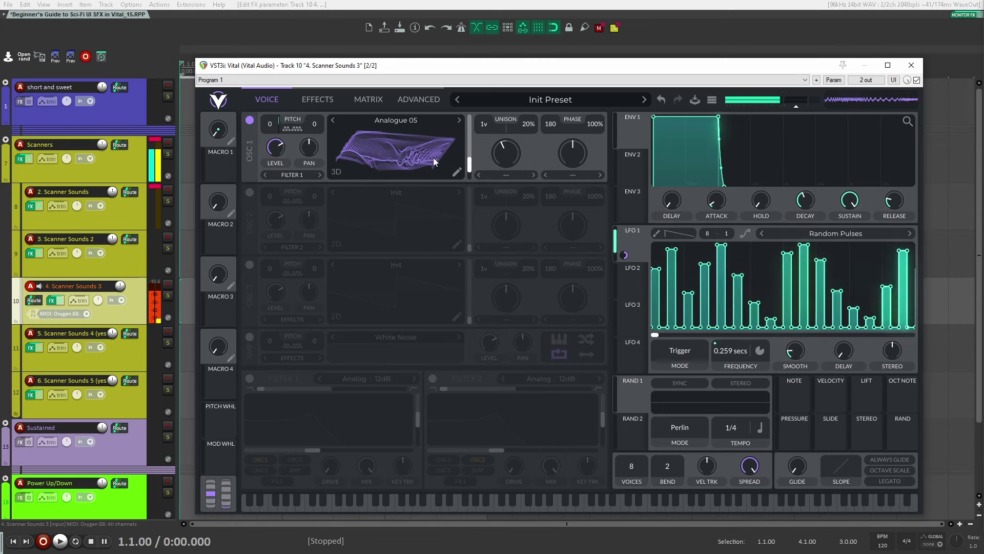
pyautogui.scroll(3, 483, 123)
pyautogui.moveTo(446, 147)
pyautogui.mouseDown()
pyautogui.moveTo(420, 154)
pyautogui.moveTo(413, 189)
pyautogui.moveTo(431, 137)
pyautogui.mouseUp()
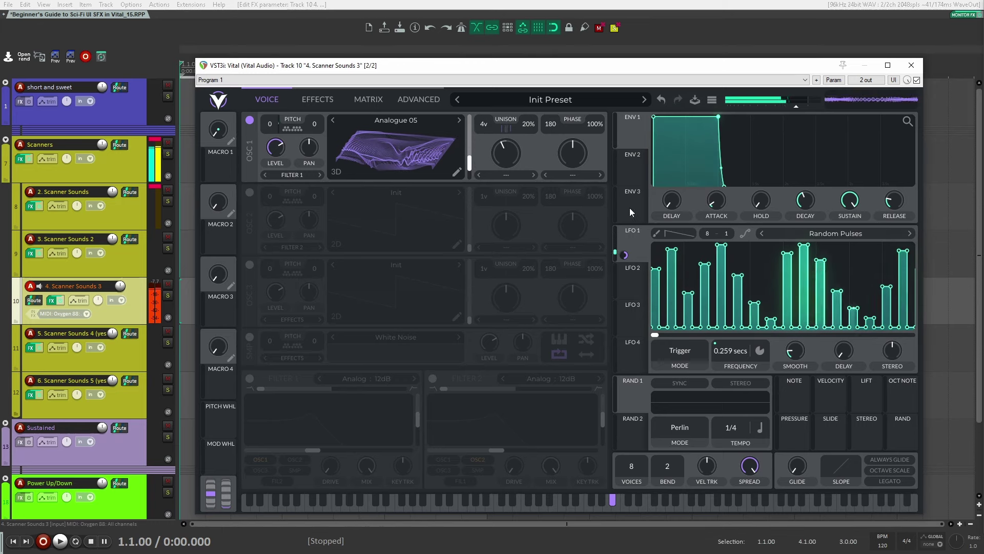
# Adjust LFO 1's smoothing and set its frequency to 0.093 secs.
pyautogui.moveTo(798, 348)
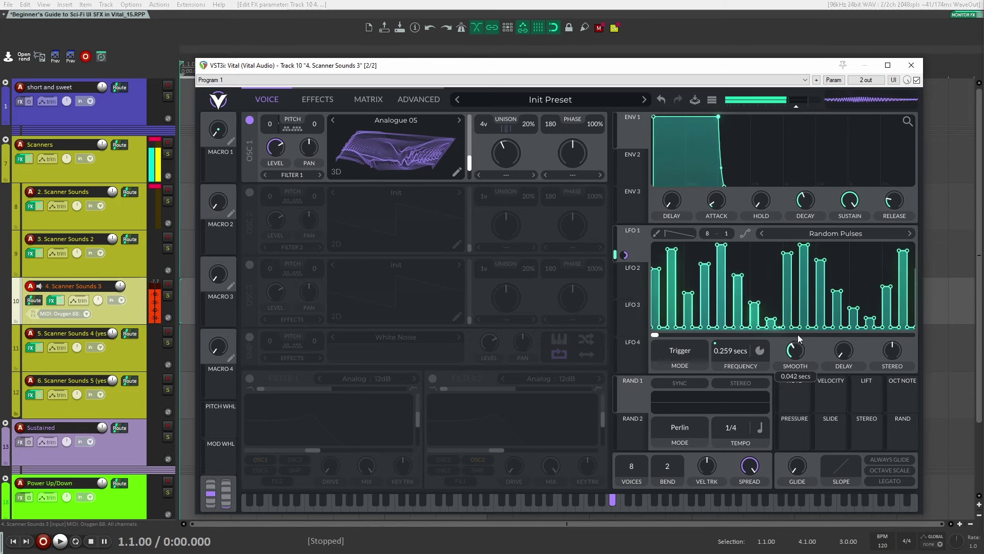
pyautogui.scroll(-1, 798, 338)
pyautogui.scroll(-2, 728, 349)
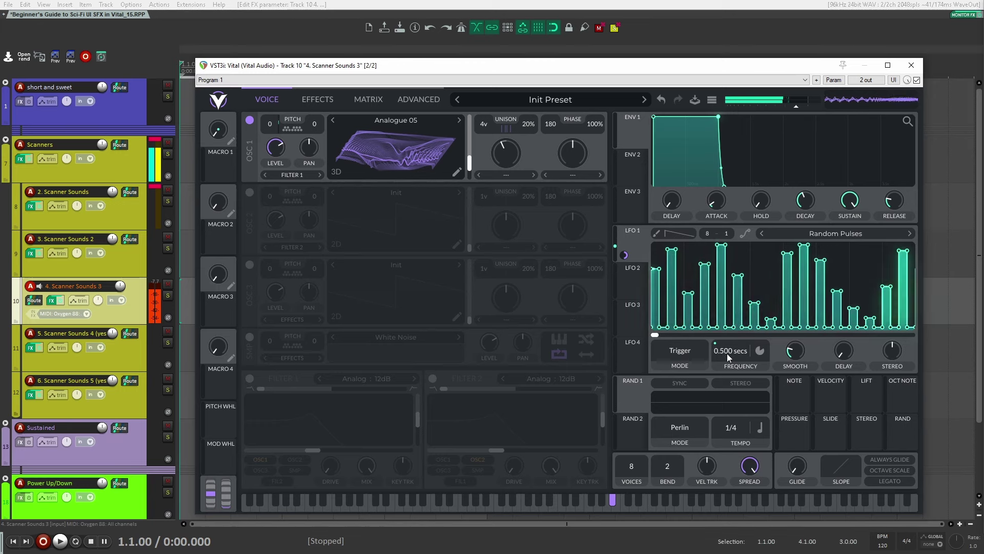
pyautogui.scroll(-6, 727, 351)
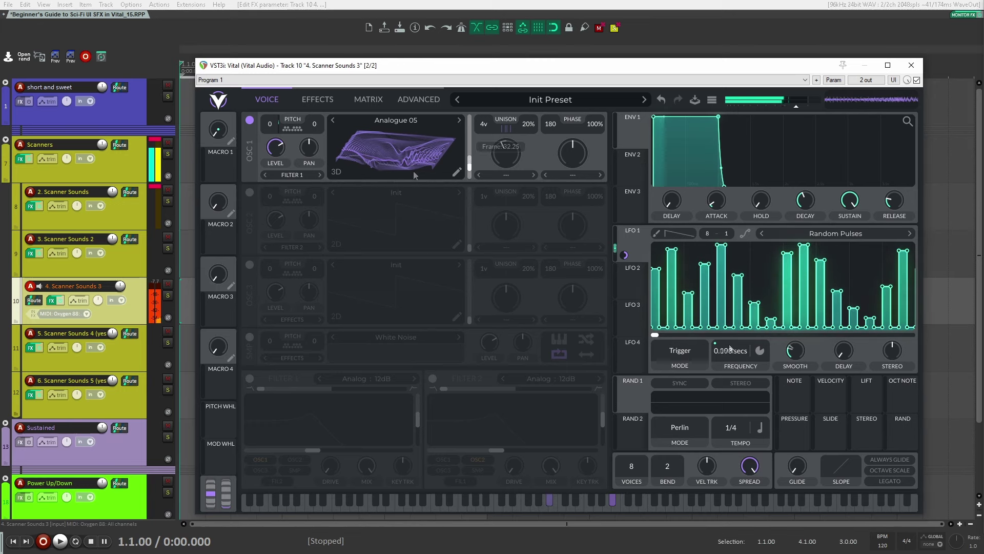
# Try the Formant Scale, Harmonic Stretch and Inharmonic spectral morphs on oscillator 1, raising the Inharmonic amount to about 73%.
pyautogui.click(533, 175)
pyautogui.click(533, 175)
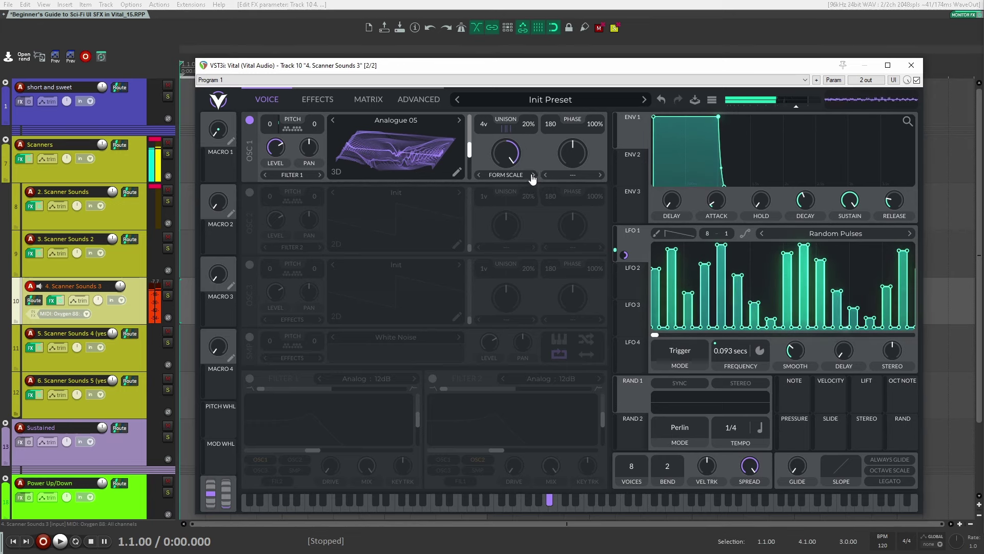
pyautogui.click(533, 175)
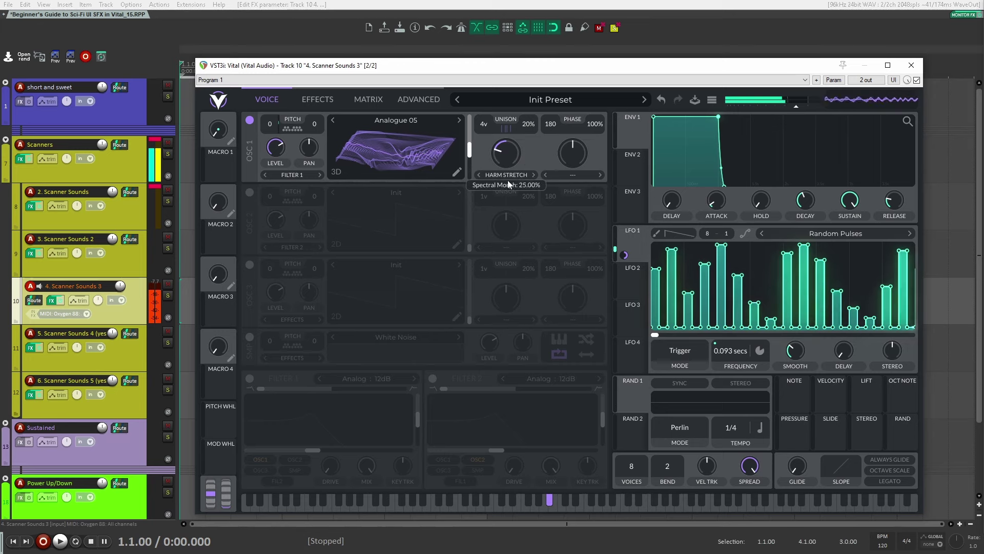
pyautogui.click(534, 175)
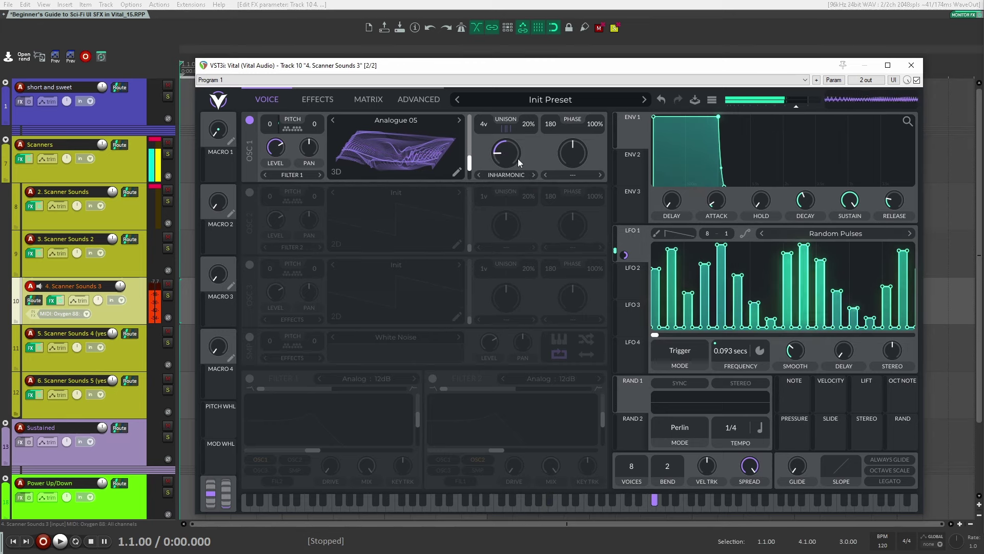
pyautogui.moveTo(518, 158); pyautogui.dragTo(517, 113)
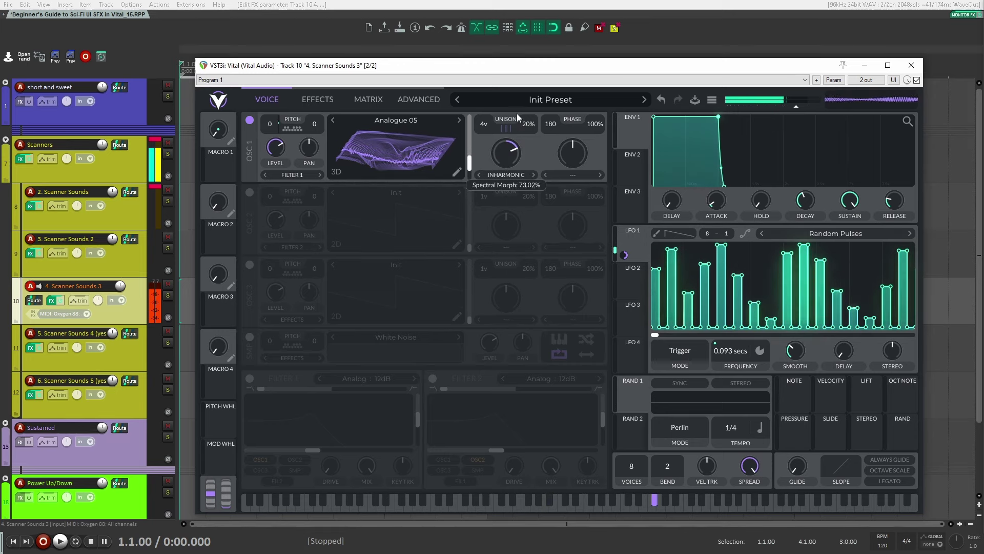
# Set oscillator 1's spectral morph to Random Amplitudes, lower the morph amount, and adjust the wavetable position.
pyautogui.click(534, 174)
pyautogui.click(533, 175)
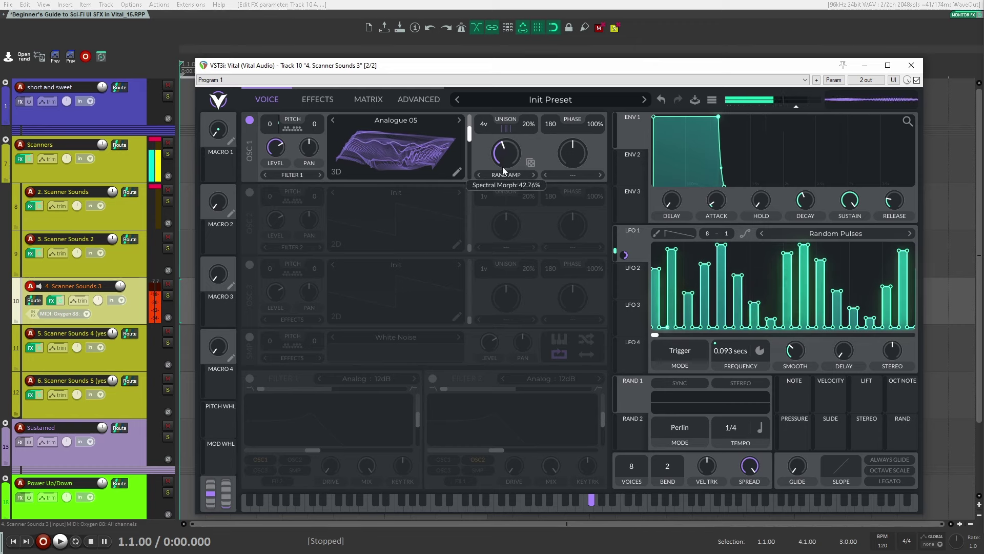
pyautogui.scroll(-5, 430, 164)
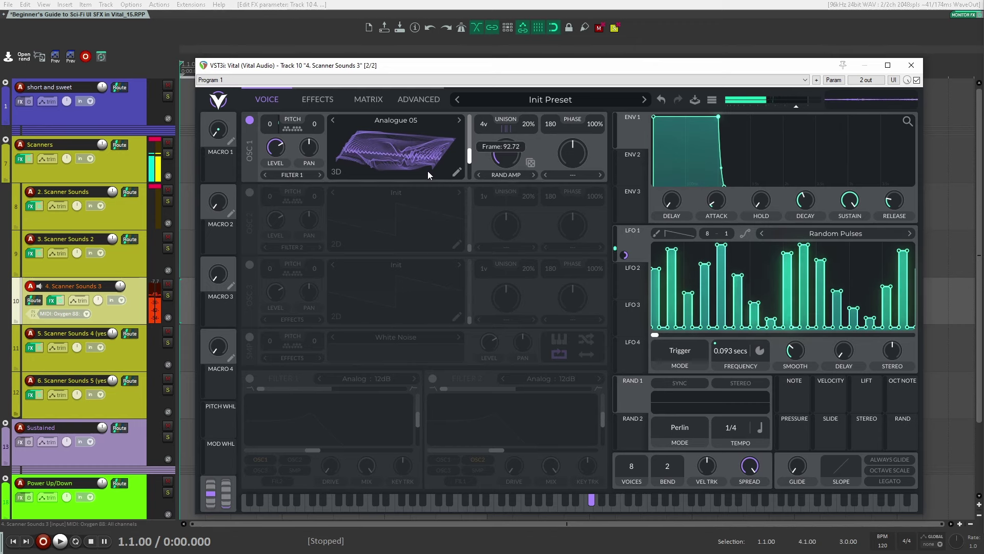
pyautogui.scroll(-2, 429, 164)
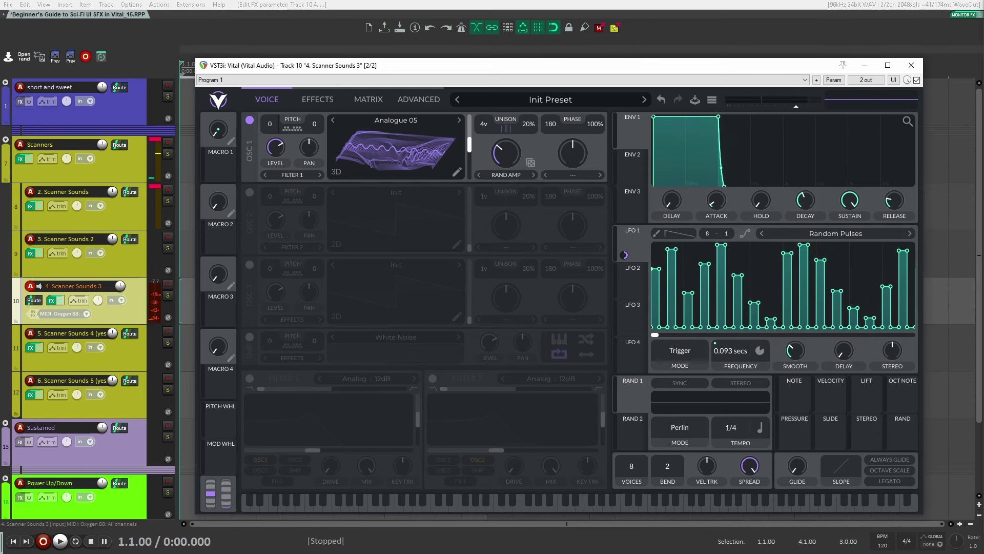
# Enable the Analog 12dB filter effect, compare high-pass with low-pass blending, and keep a low-pass blend with a raised cutoff.
pyautogui.click(317, 99)
pyautogui.click(250, 333)
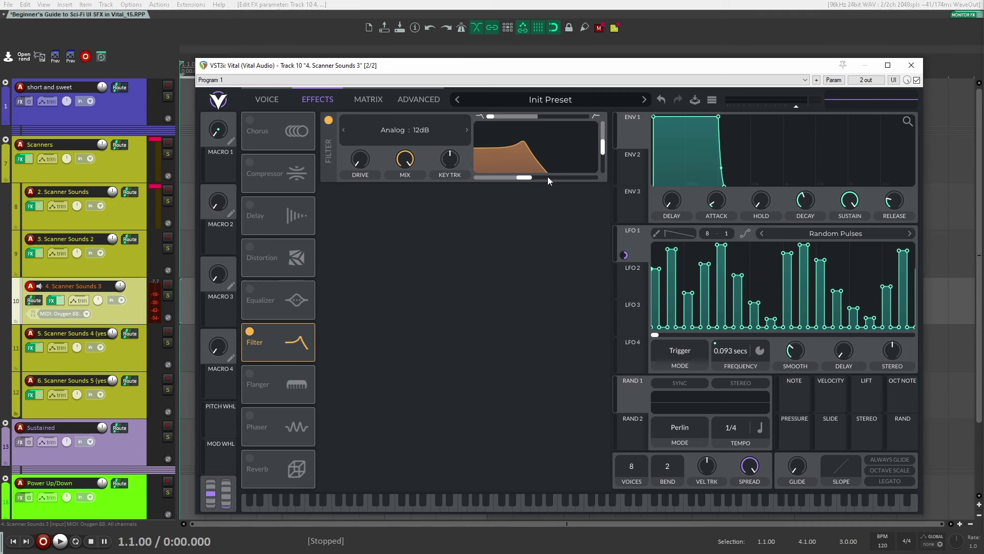
pyautogui.moveTo(500, 120); pyautogui.dragTo(592, 186)
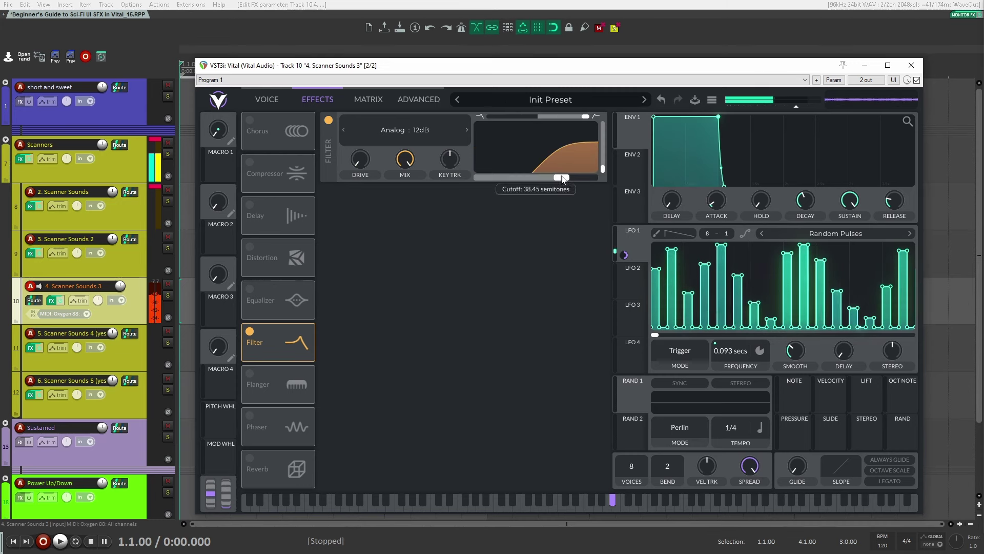
pyautogui.moveTo(531, 116); pyautogui.dragTo(485, 118)
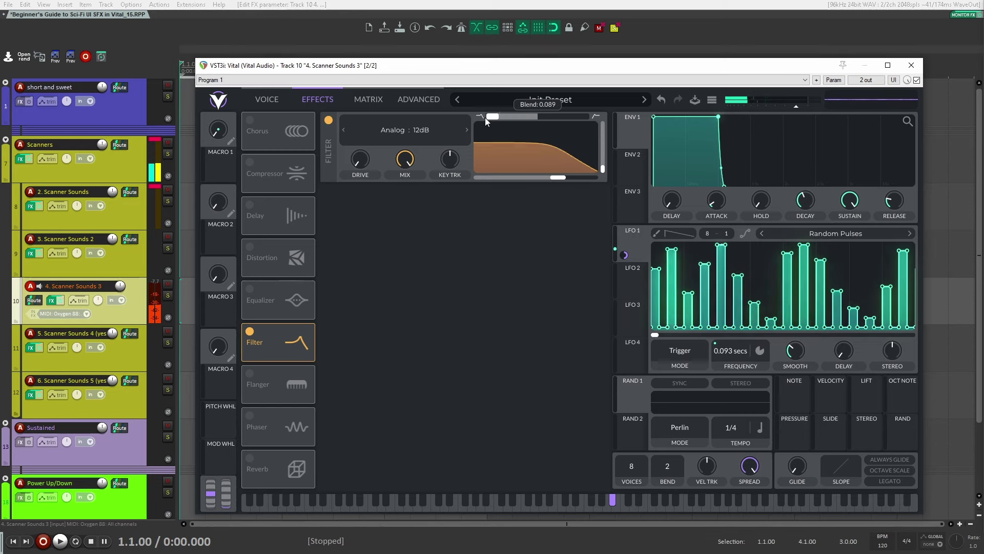
pyautogui.moveTo(582, 181); pyautogui.dragTo(580, 179)
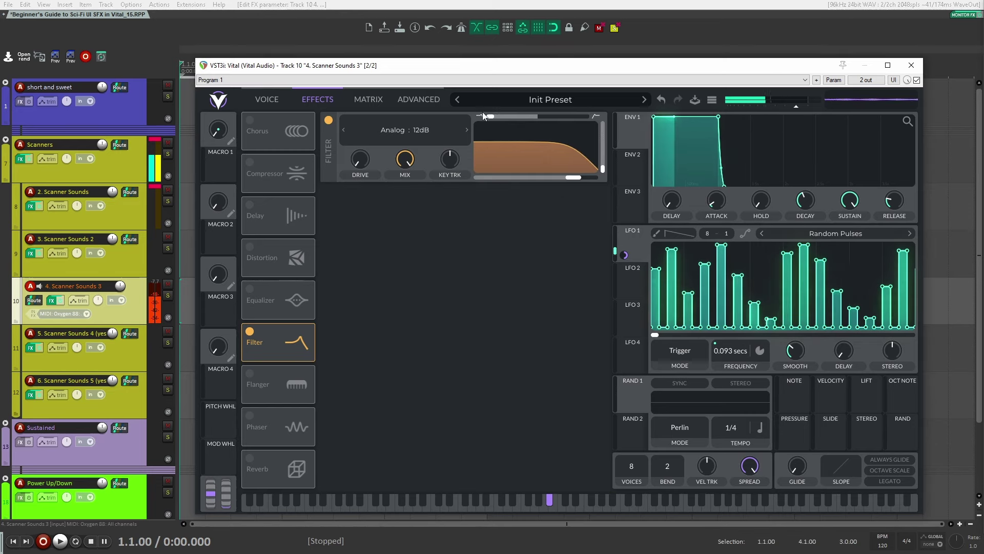
# Set LFO 1's frequency to 0.023 secs and adjust its smoothing.
pyautogui.click(270, 98)
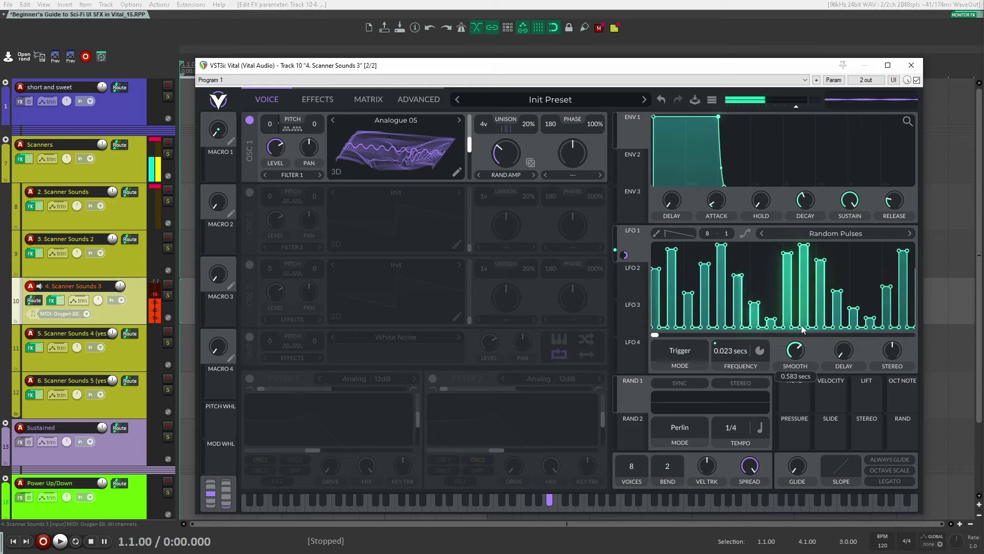
pyautogui.moveTo(801, 344); pyautogui.dragTo(801, 352)
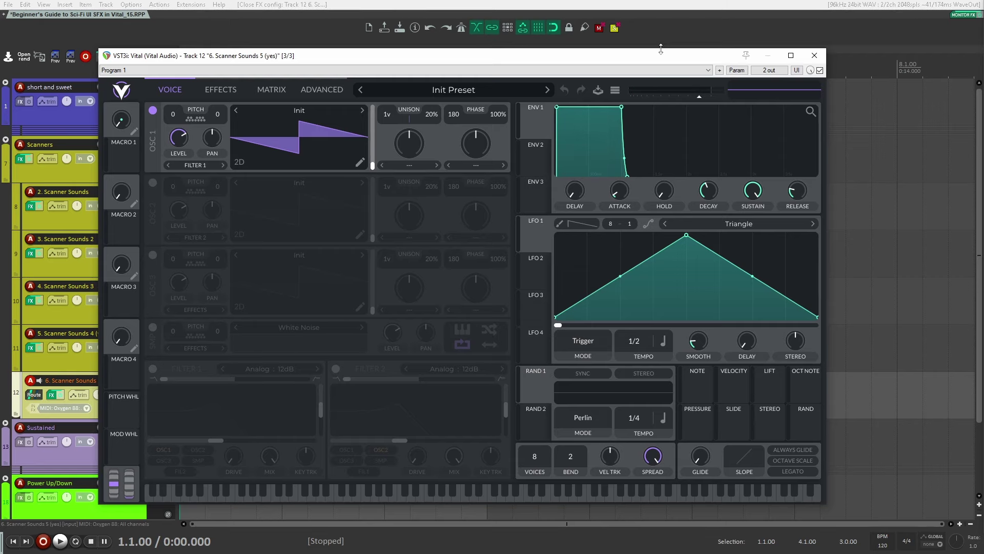
# Move the Vital window aside and set LFO 1's shape to Staircase Down.
pyautogui.moveTo(661, 49)
pyautogui.mouseDown()
pyautogui.moveTo(703, 48)
pyautogui.moveTo(677, 51)
pyautogui.mouseUp()
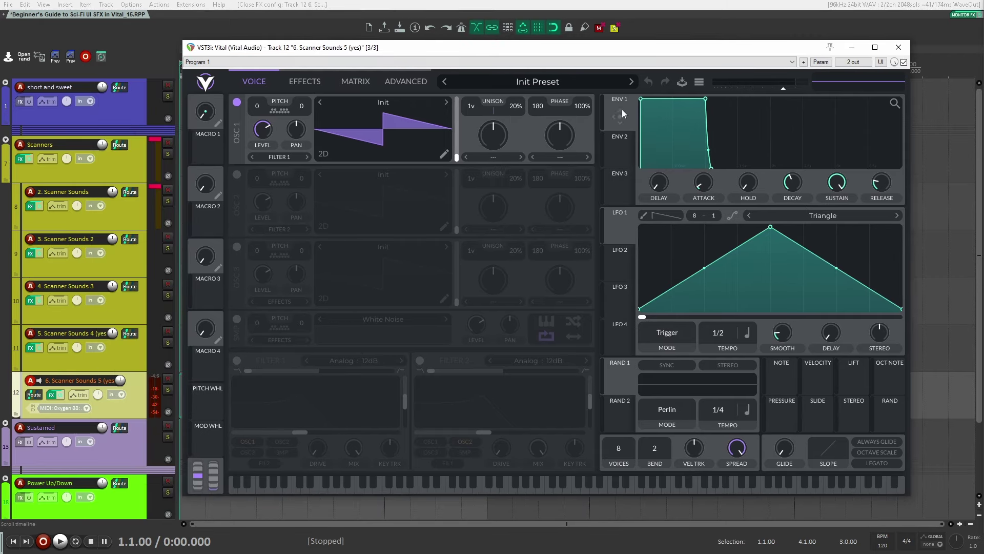
pyautogui.click(838, 216)
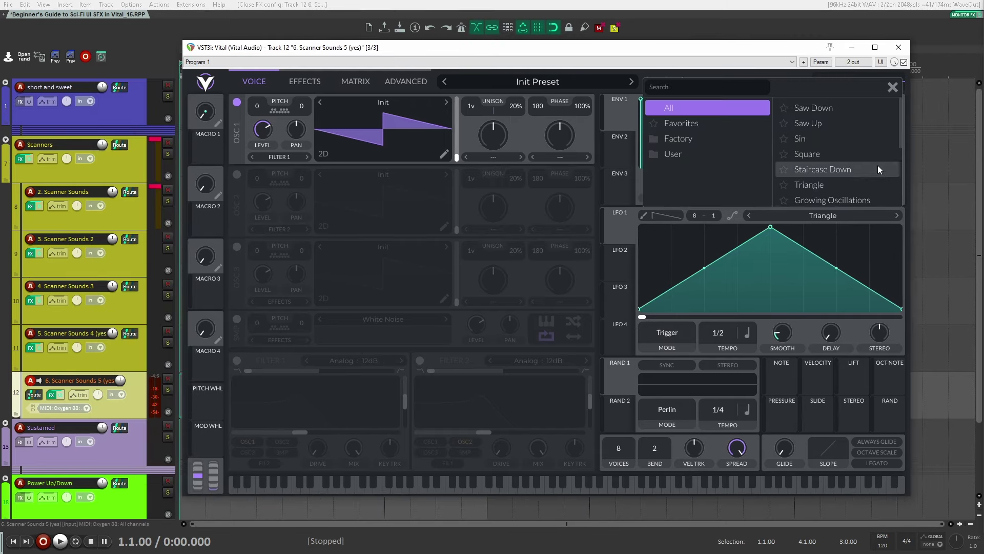
pyautogui.scroll(-3, 862, 180)
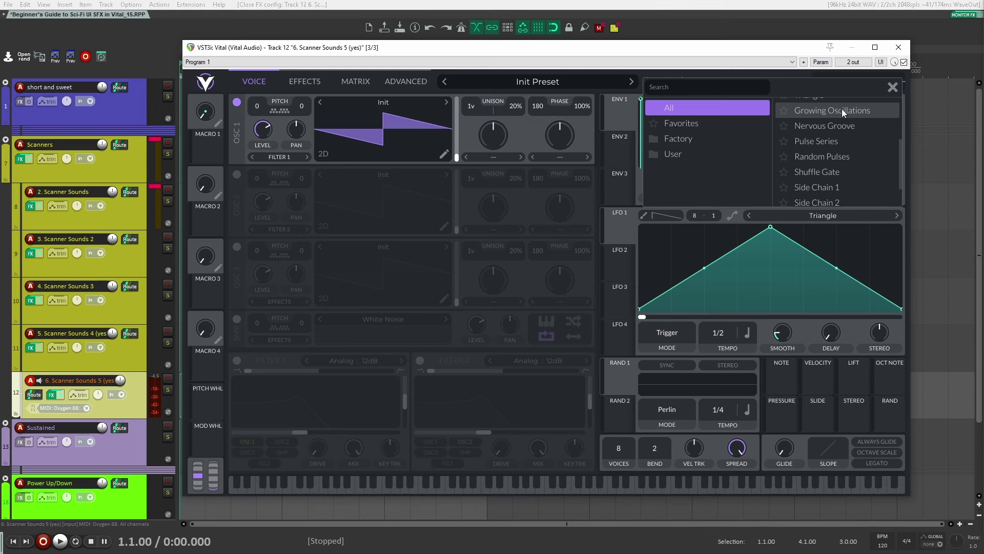
pyautogui.scroll(2, 842, 108)
pyautogui.click(850, 134)
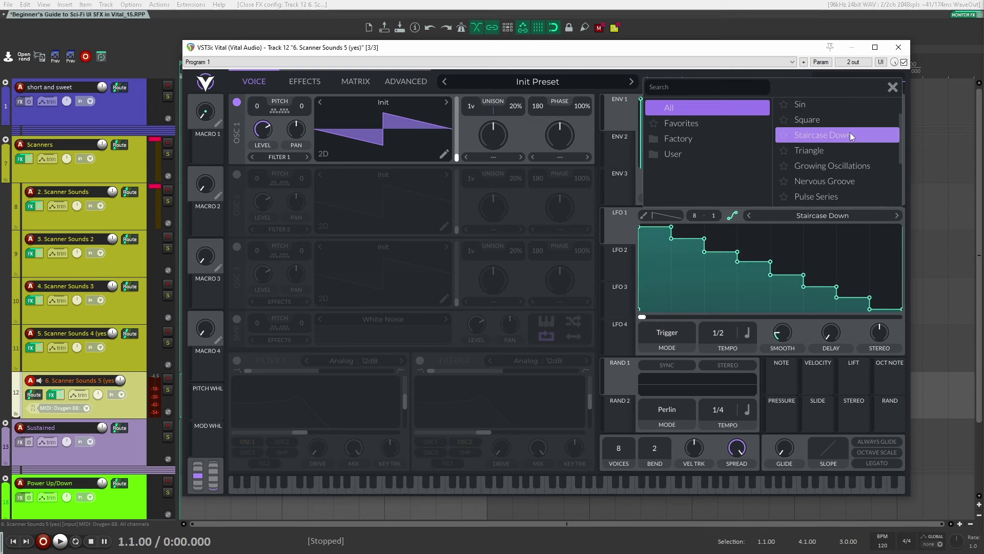
pyautogui.click(893, 88)
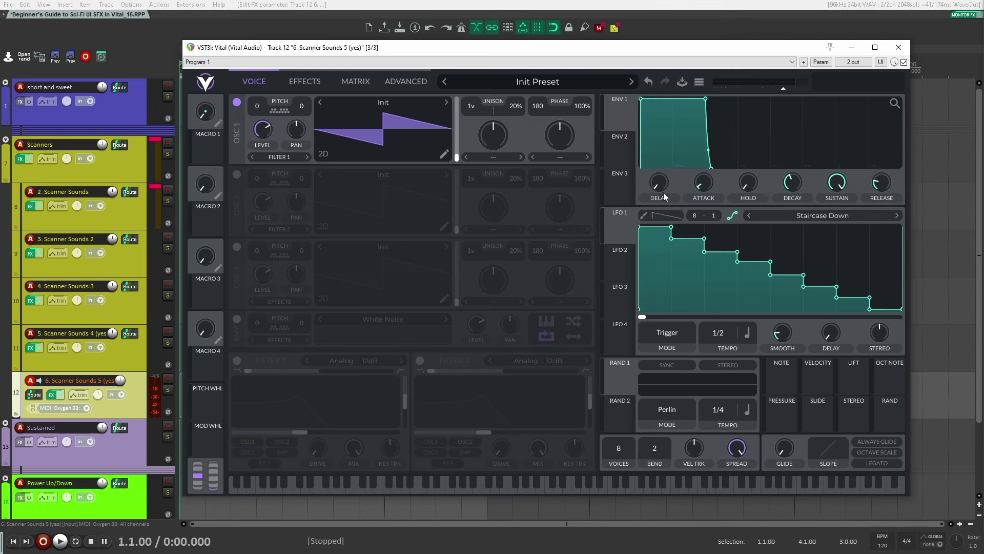
# Assign LFO 1 to oscillator 1's level and the mod wheel to its pitch transpose.
pyautogui.moveTo(611, 237); pyautogui.dragTo(260, 125)
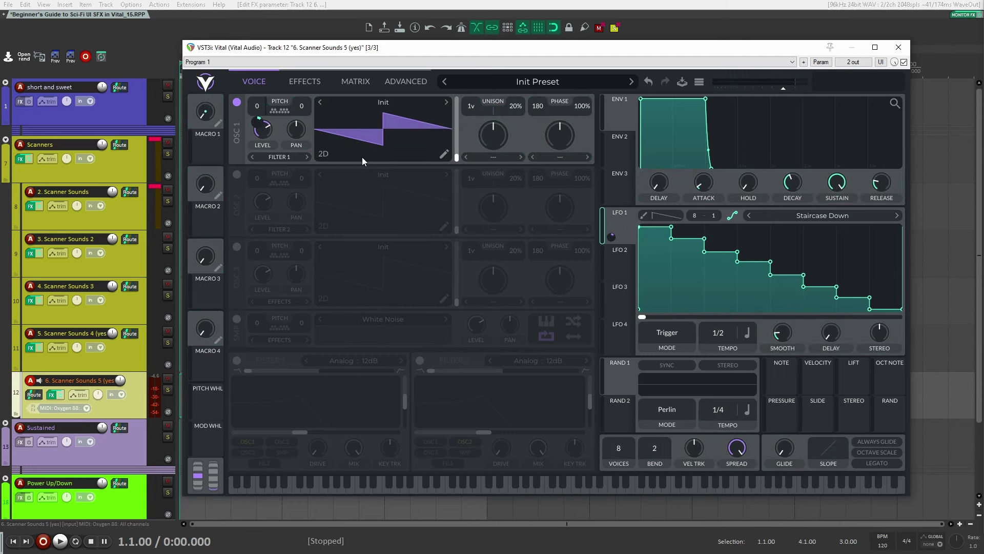
pyautogui.moveTo(210, 441); pyautogui.dragTo(248, 159)
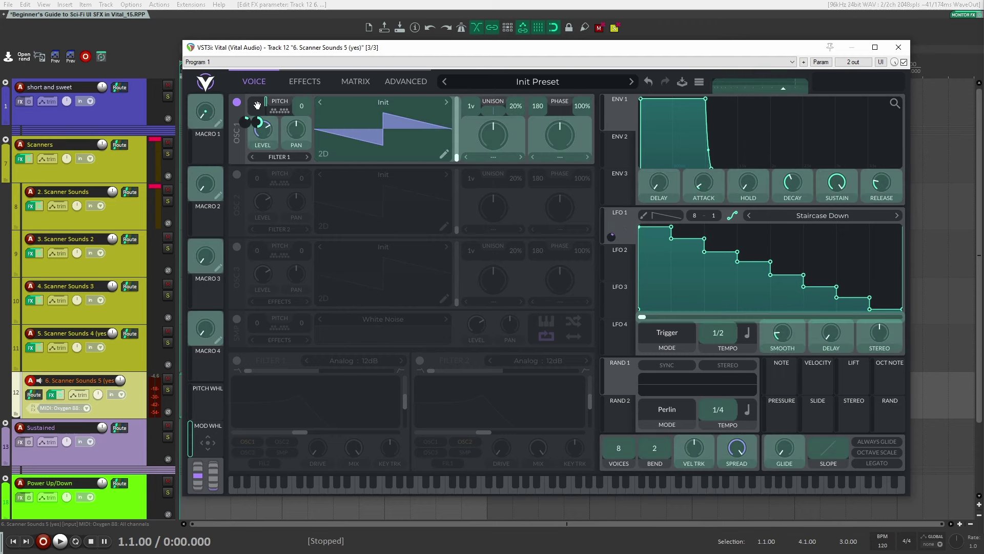
pyautogui.moveTo(257, 105); pyautogui.dragTo(258, 105)
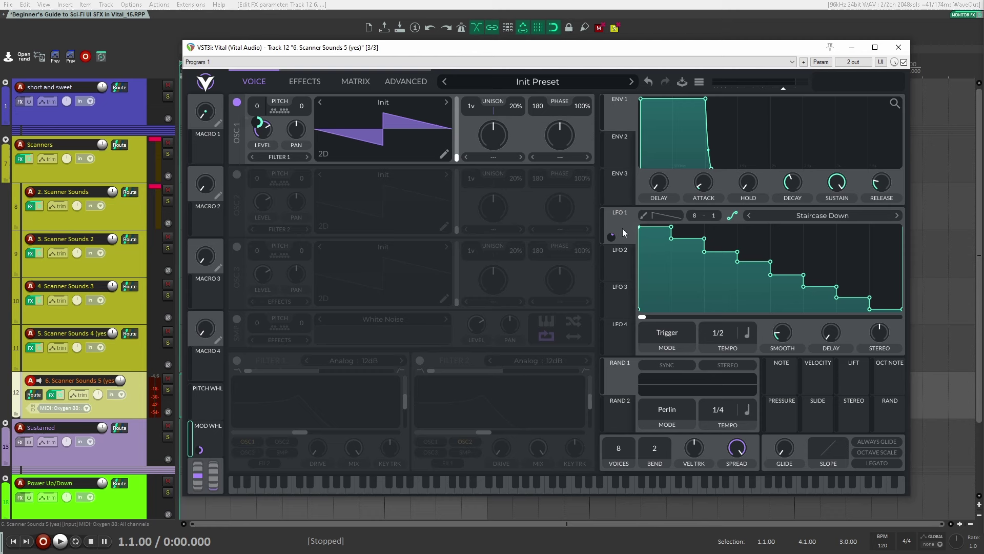
# Assign LFO 1 to oscillator 1's spectral morph, set the morph type to Harmonic Stretch, and lower its amount.
pyautogui.moveTo(611, 237); pyautogui.dragTo(493, 137)
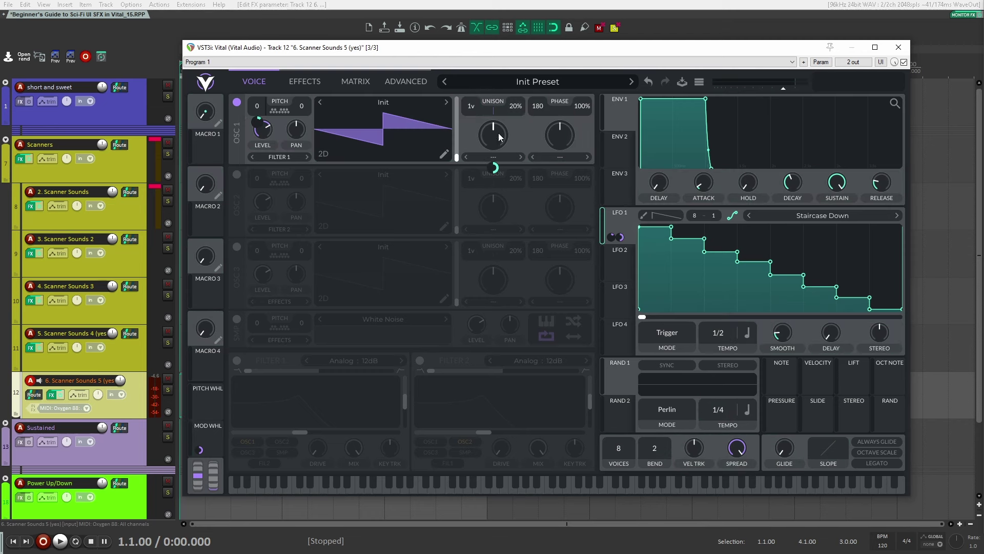
pyautogui.click(515, 160)
pyautogui.click(507, 214)
pyautogui.moveTo(493, 134); pyautogui.dragTo(484, 152)
# Show oscillator 1's wavetable in 3D and load Formant 08 from the DDA Core Pack's Formant folder.
pyautogui.click(323, 154)
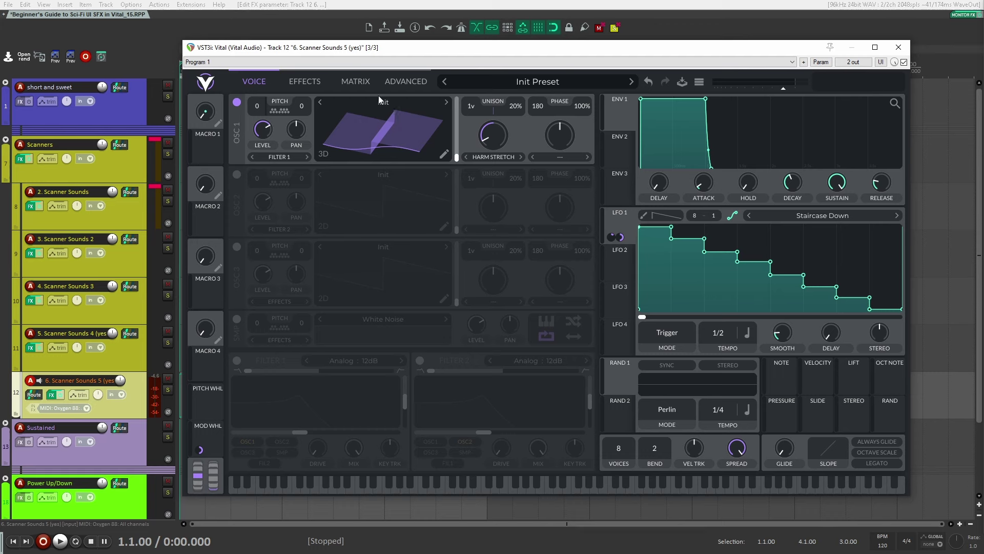
pyautogui.click(376, 96)
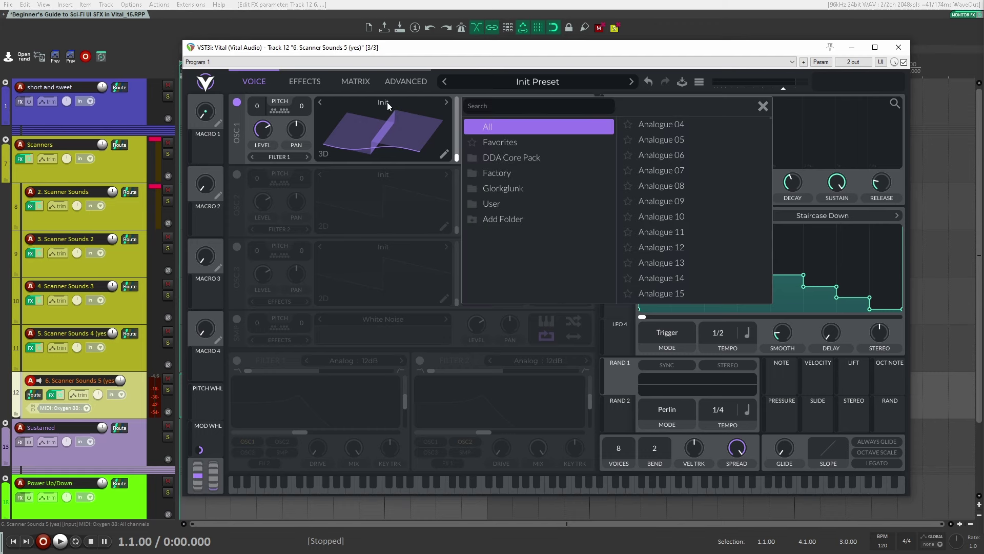
pyautogui.click(478, 162)
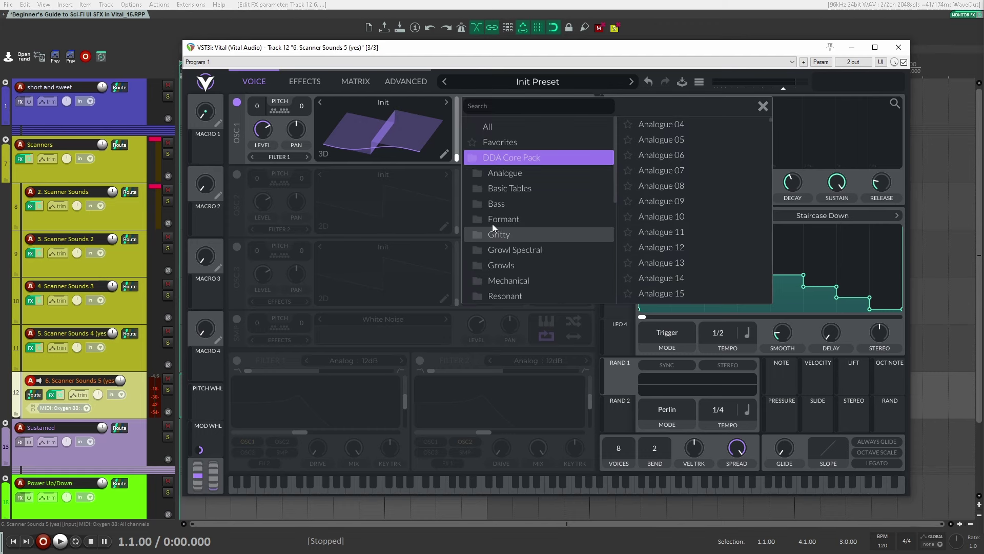
pyautogui.click(490, 220)
pyautogui.click(715, 214)
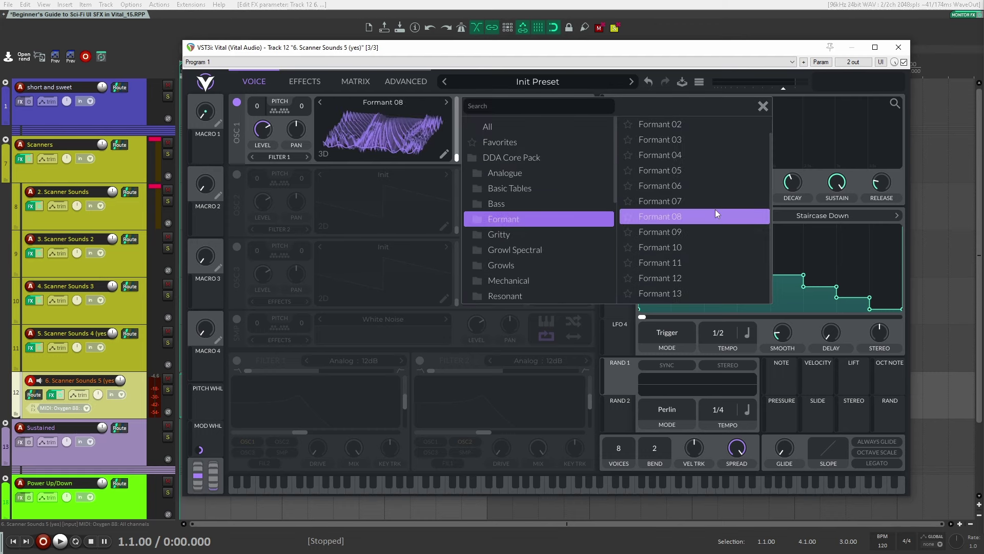
pyautogui.click(763, 107)
# Set LFO 1's frequency to 0.027 secs in Trigger mode and raise oscillator 1's Harmonic Stretch amount.
pyautogui.click(747, 334)
pyautogui.click(784, 350)
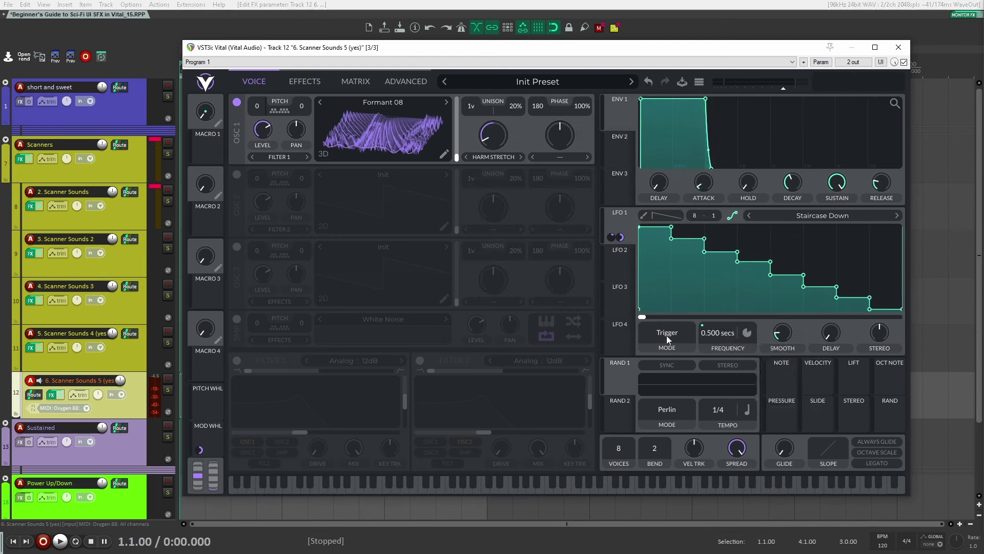
pyautogui.click(667, 335)
pyautogui.click(712, 352)
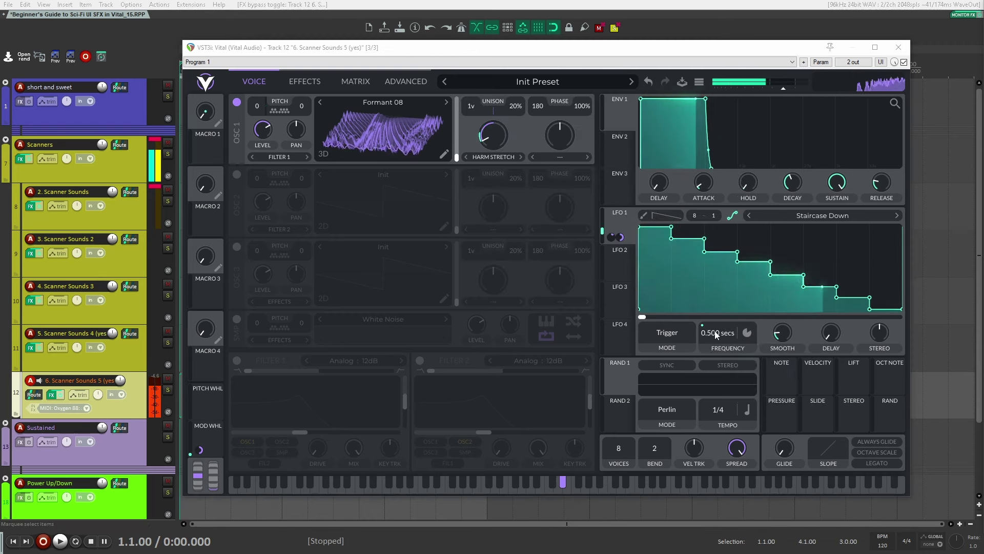
pyautogui.moveTo(715, 330); pyautogui.dragTo(710, 303)
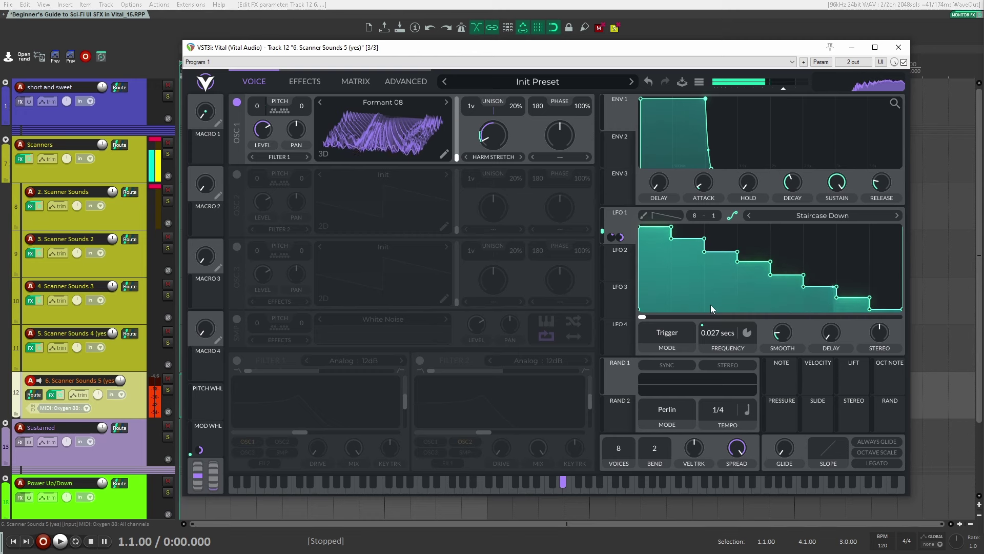
pyautogui.moveTo(503, 142); pyautogui.dragTo(503, 104)
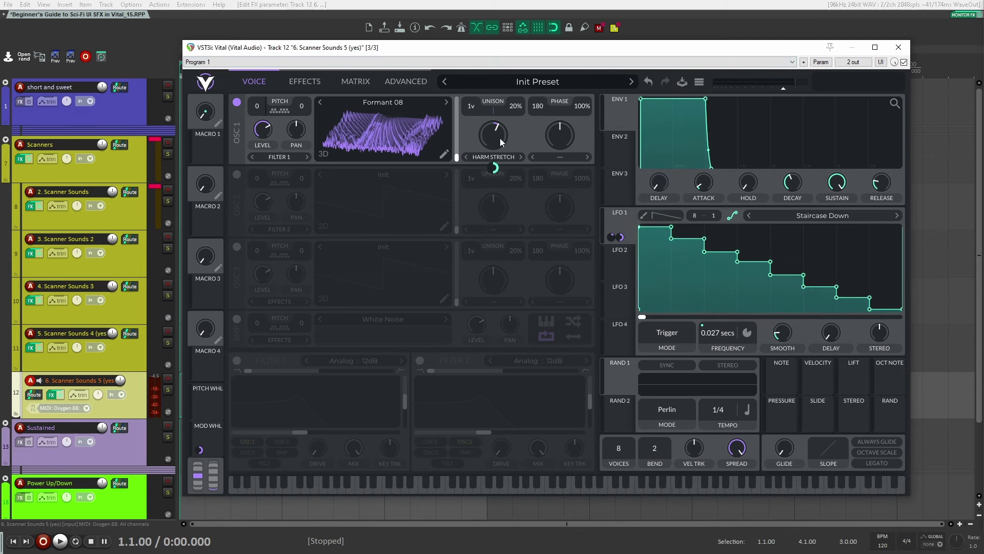
# Enable the Compressor and Phaser effects and adjust the phaser's mix.
pyautogui.click(304, 81)
pyautogui.click(239, 145)
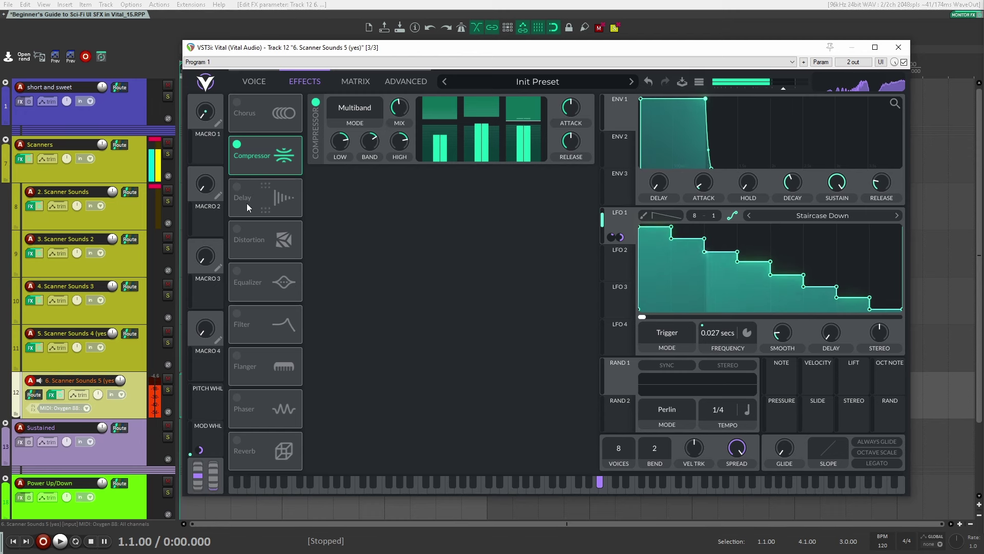
pyautogui.click(237, 398)
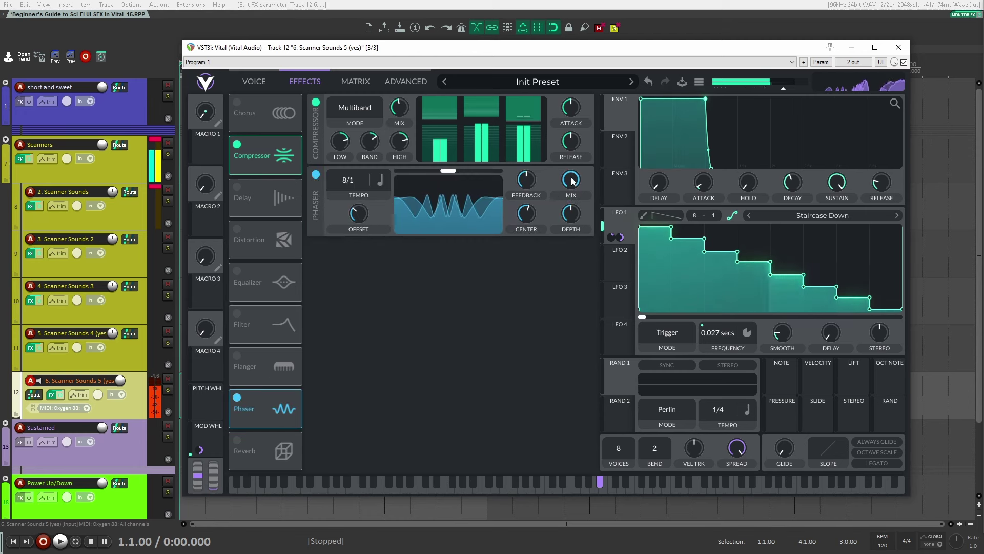
pyautogui.moveTo(561, 215)
pyautogui.scroll(2, 561, 214)
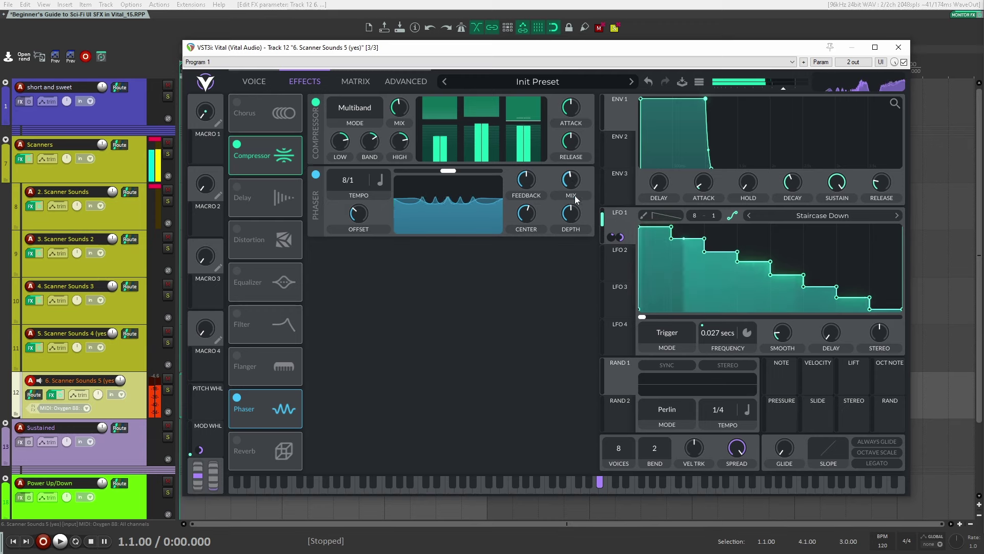
# Enable the Distortion effect with a reduced mix, try Hard Clip, choose Linear Fold as the type, and adjust the drive.
pyautogui.click(237, 228)
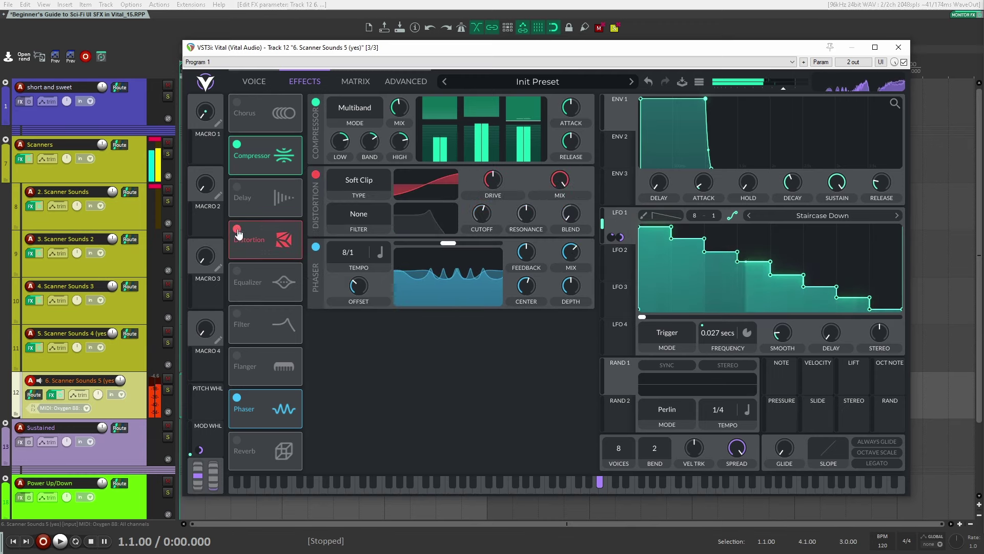
pyautogui.moveTo(555, 183); pyautogui.dragTo(549, 216)
pyautogui.click(363, 180)
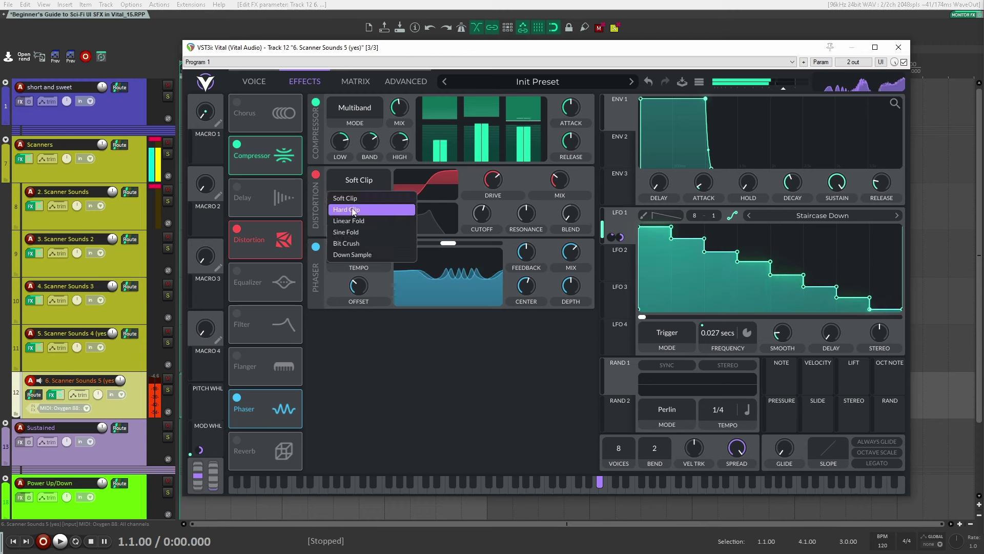
pyautogui.click(362, 208)
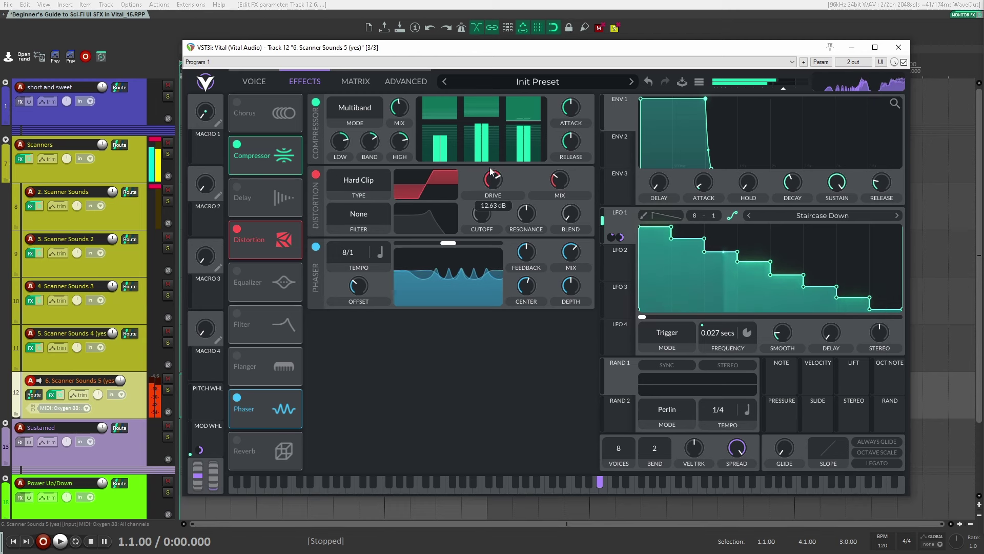
pyautogui.click(367, 184)
pyautogui.click(356, 218)
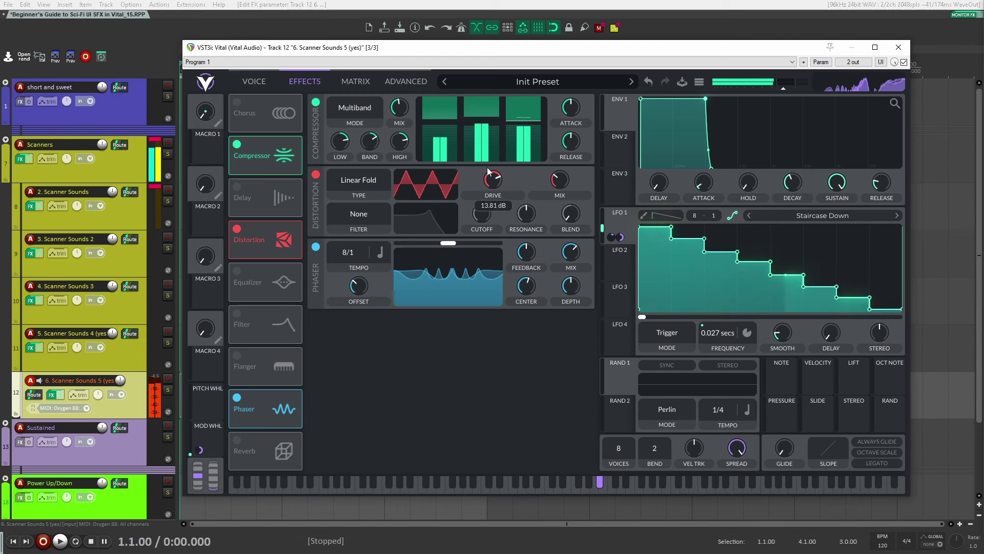
pyautogui.moveTo(488, 171); pyautogui.dragTo(490, 180)
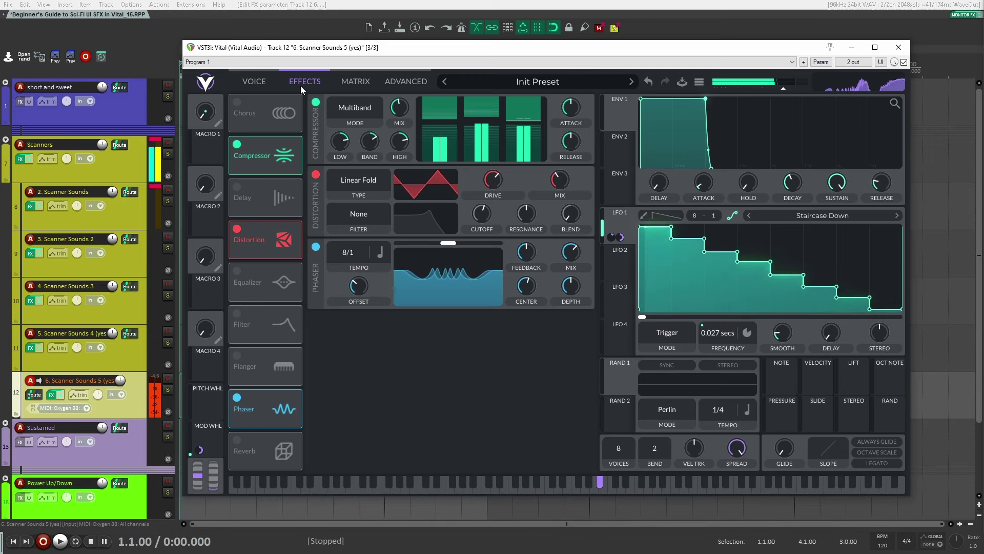
# Change oscillator 1's spectral morph to Inharmonic Stretch and adjust the morph amount.
pyautogui.click(277, 85)
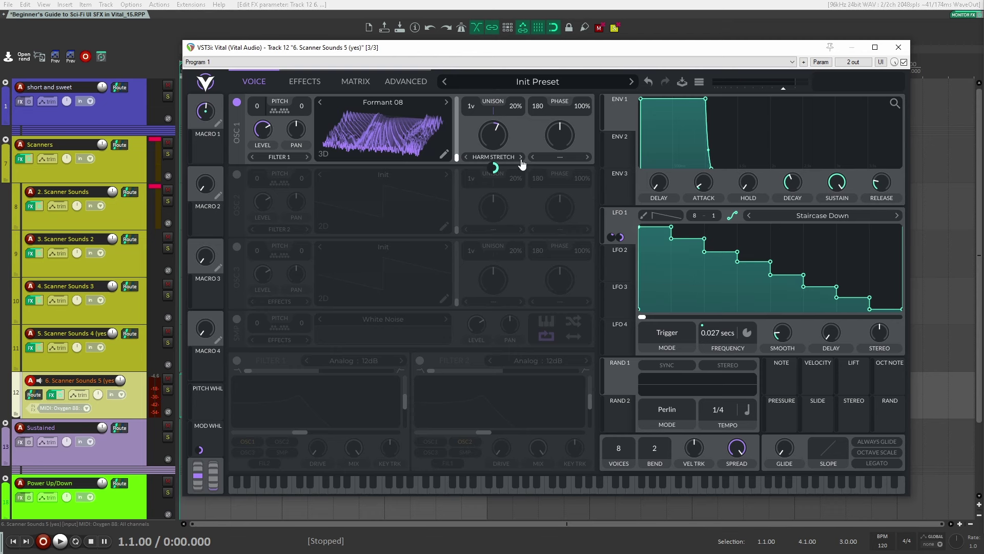
pyautogui.click(491, 156)
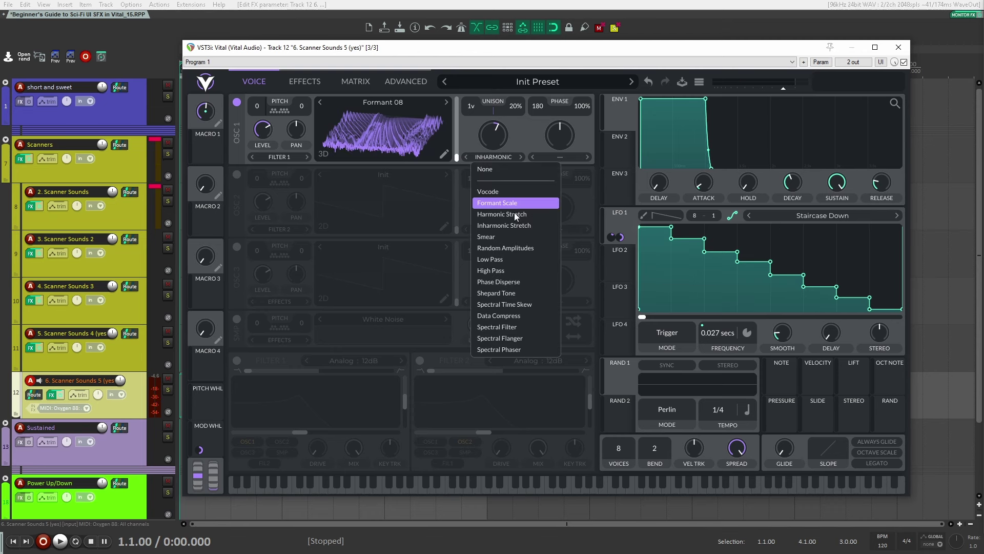
pyautogui.click(531, 137)
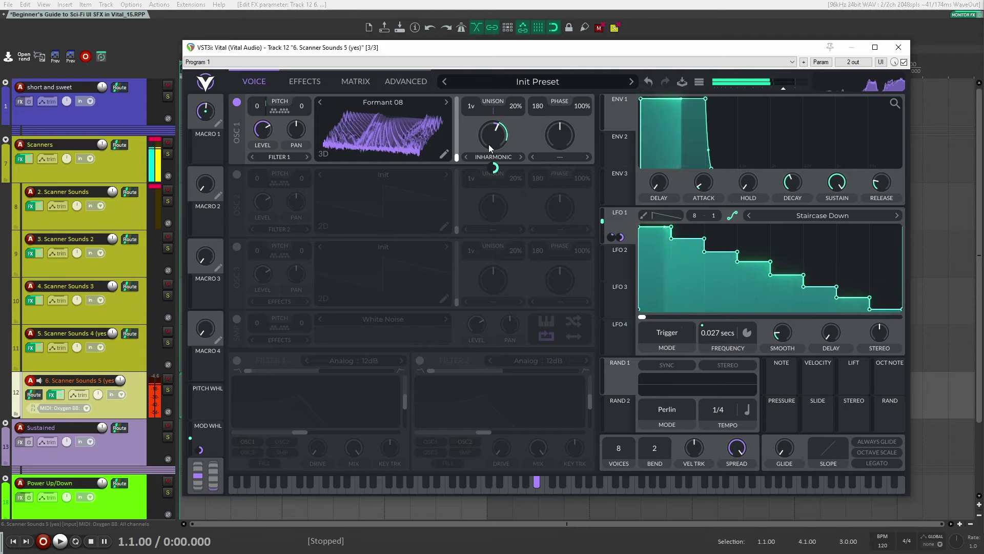
pyautogui.moveTo(490, 142); pyautogui.dragTo(476, 151)
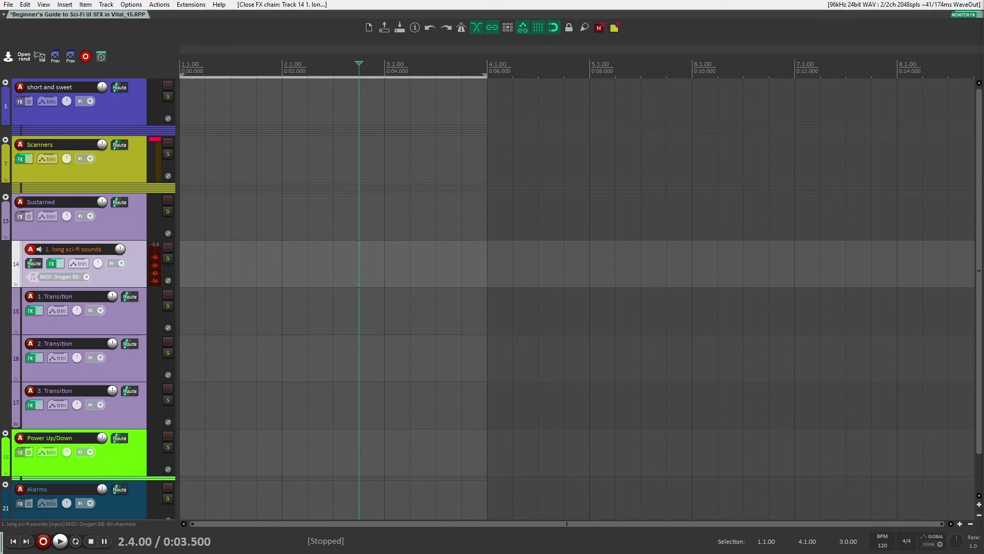
# Add the VST3i Vital synth to the "1. long sci-fi sounds" track and show oscillator 1's wavetable in 3D.
pyautogui.press('f')
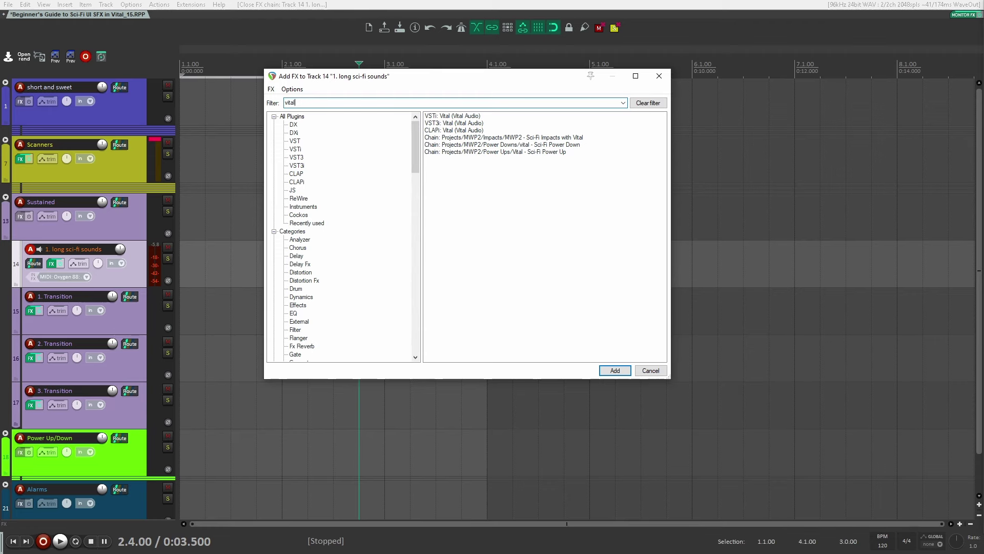
pyautogui.press('Down')
pyautogui.press('Down')
pyautogui.press('Return')
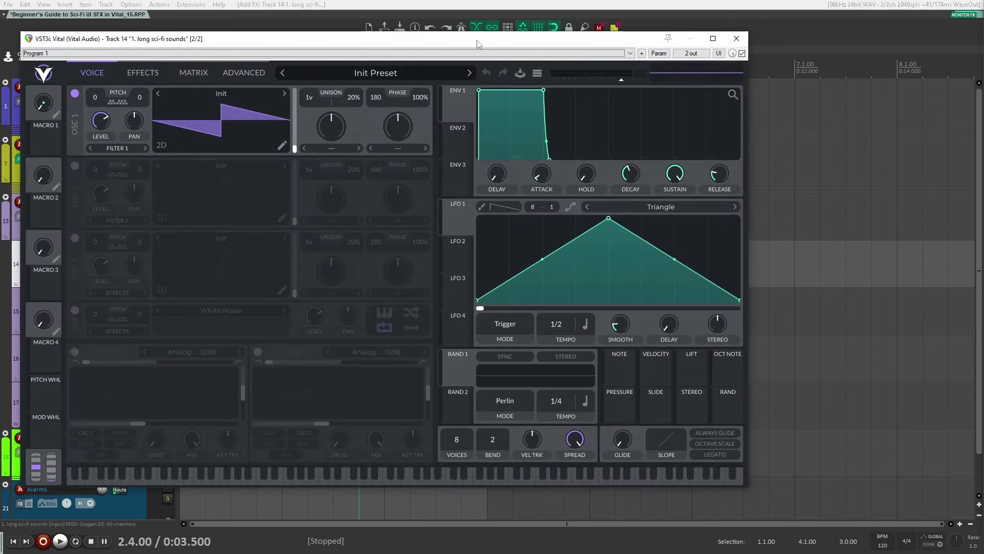
pyautogui.moveTo(476, 43); pyautogui.dragTo(626, 55)
pyautogui.click(311, 156)
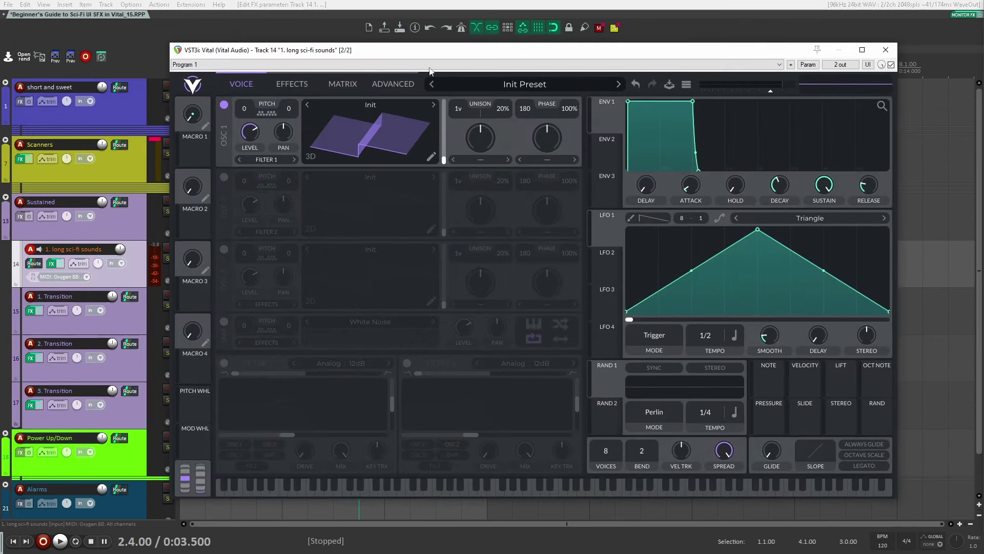
pyautogui.moveTo(430, 51); pyautogui.dragTo(406, 60)
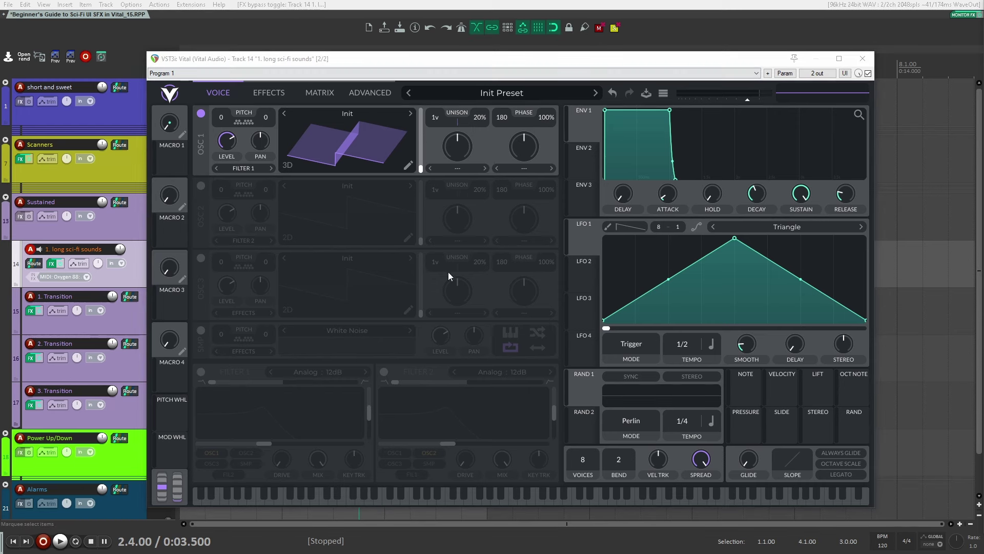
# Modulate oscillator 1's spectral morph amount with Random 1 and set the morph type to Vocode.
pyautogui.moveTo(583, 390); pyautogui.dragTo(471, 147)
pyautogui.click(485, 169)
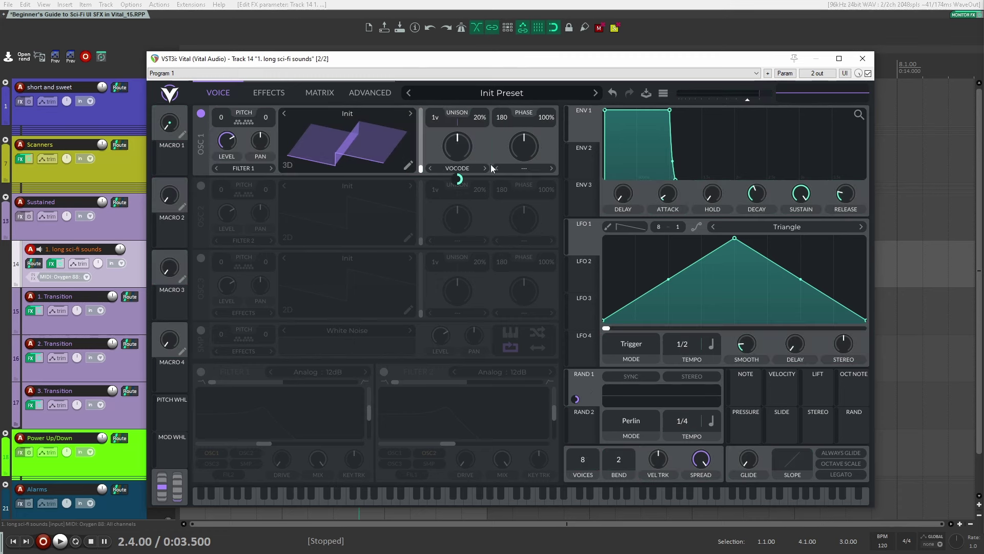
# Load the Saw FM 04 wavetable from the DDA Core Pack's Sawtooth FM folder into oscillator 1.
pyautogui.click(501, 93)
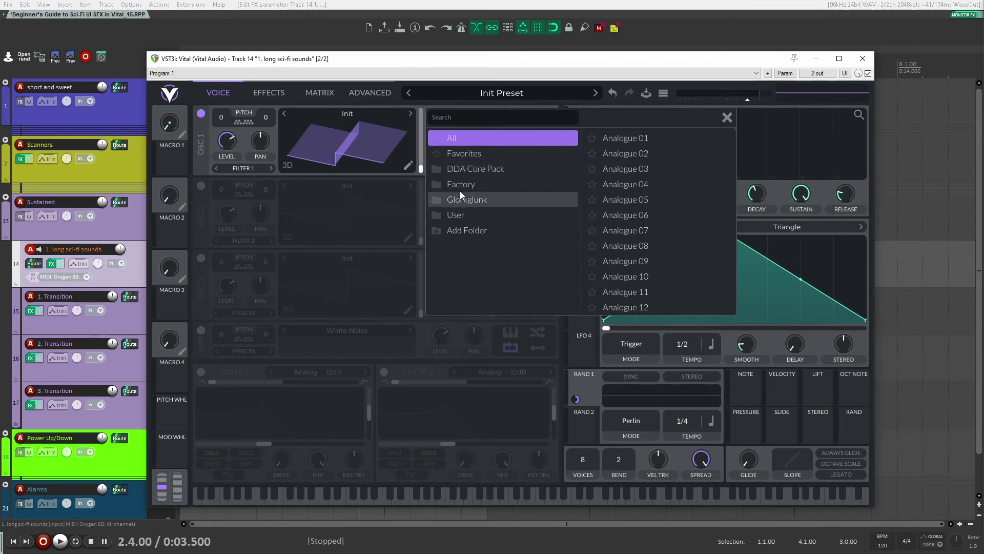
pyautogui.click(444, 170)
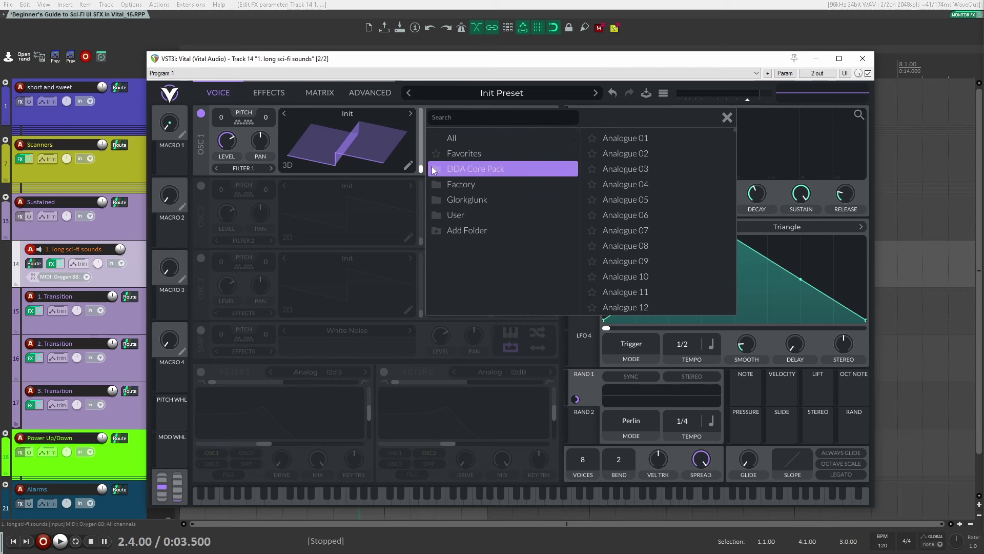
pyautogui.scroll(-2, 504, 232)
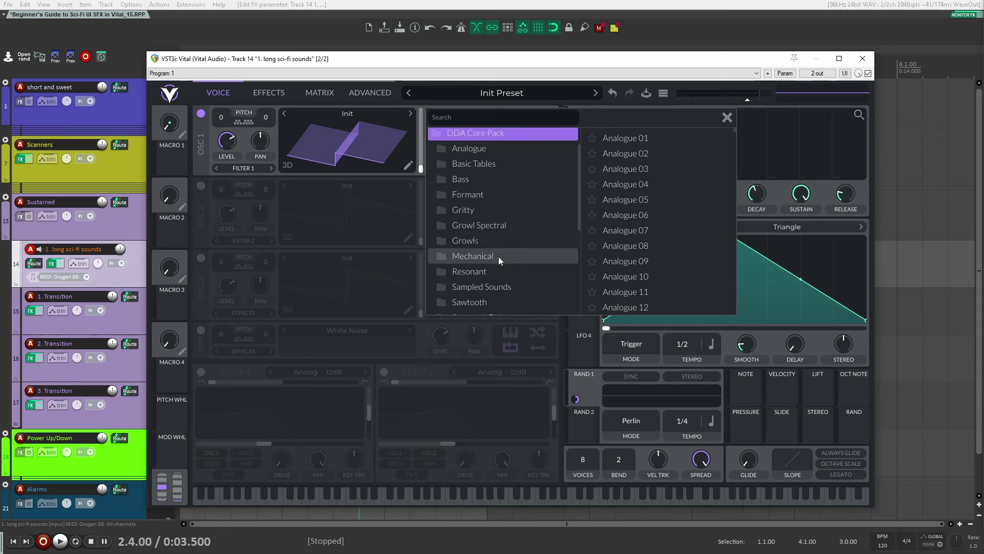
pyautogui.scroll(-1, 489, 285)
pyautogui.scroll(-2, 497, 285)
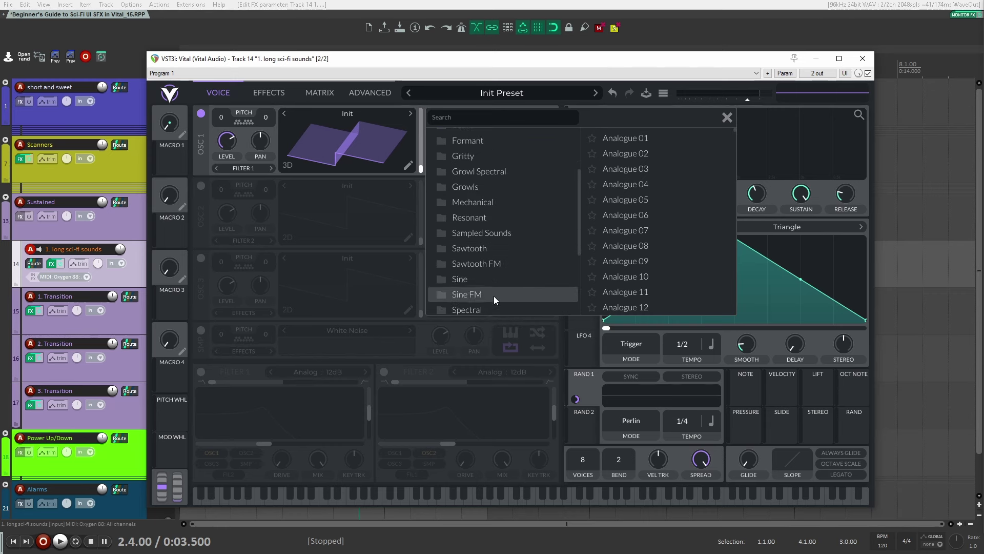
pyautogui.click(488, 265)
pyautogui.click(639, 185)
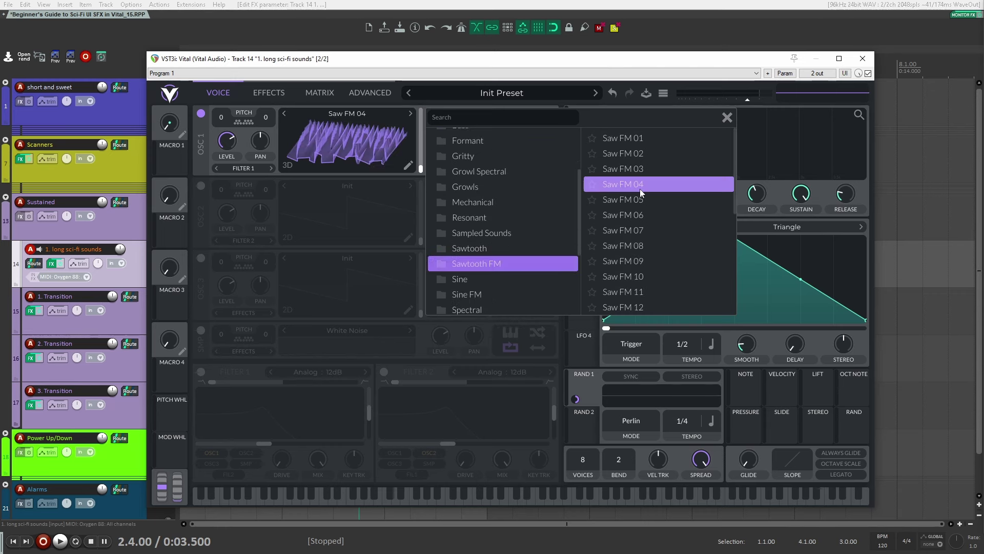
pyautogui.click(726, 117)
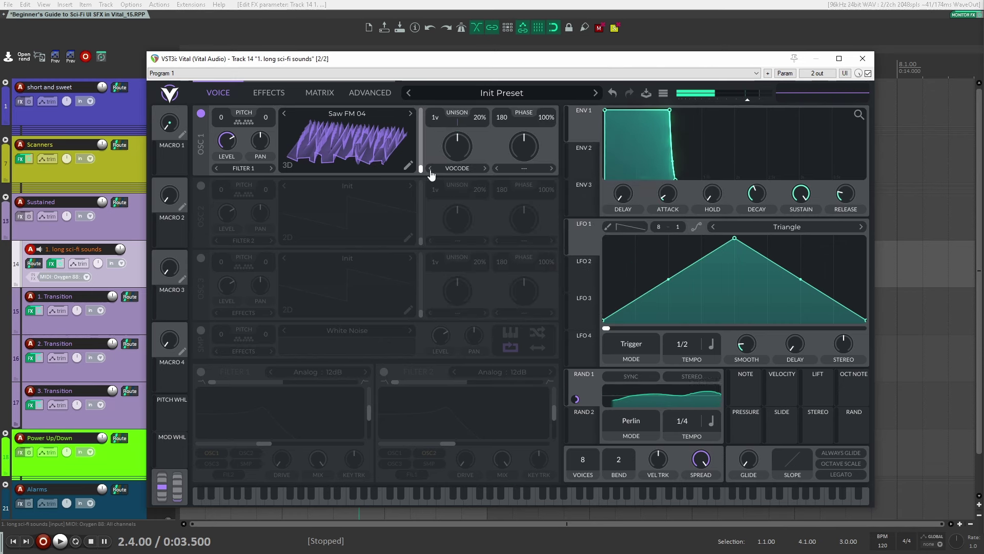
# Try the Form Scale and Harm Stretch spectral morphs on oscillator 1, ending on Inharmonic.
pyautogui.click(485, 168)
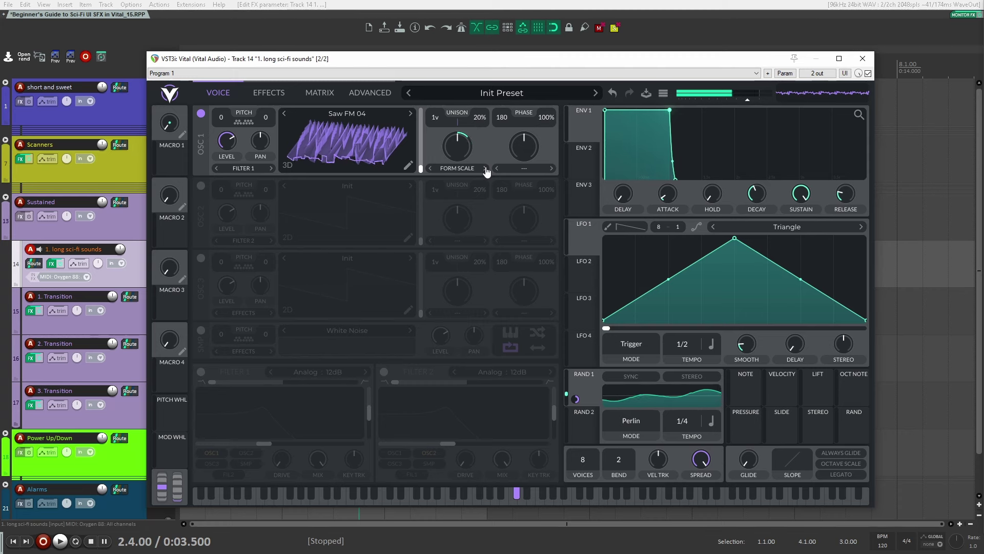
pyautogui.click(485, 168)
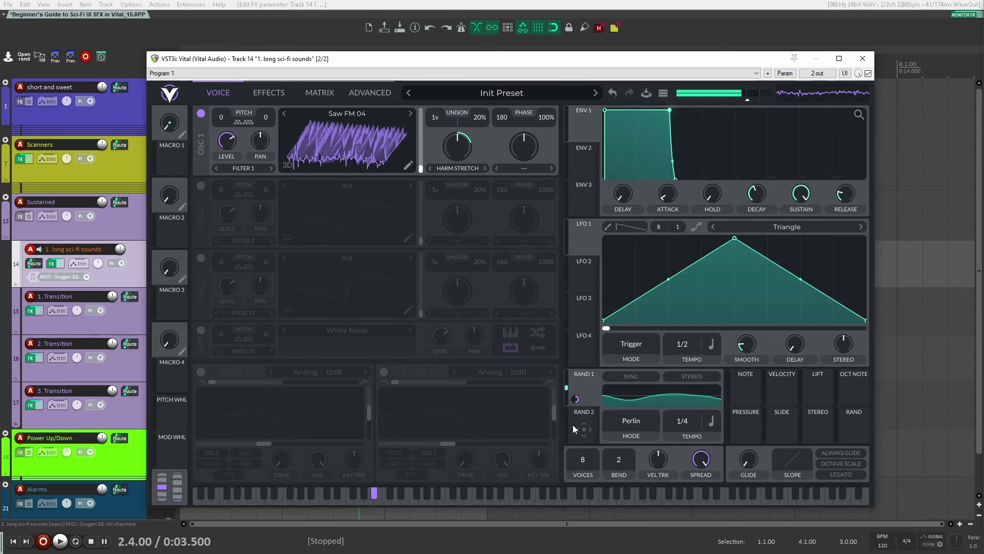
pyautogui.moveTo(573, 425); pyautogui.dragTo(458, 154)
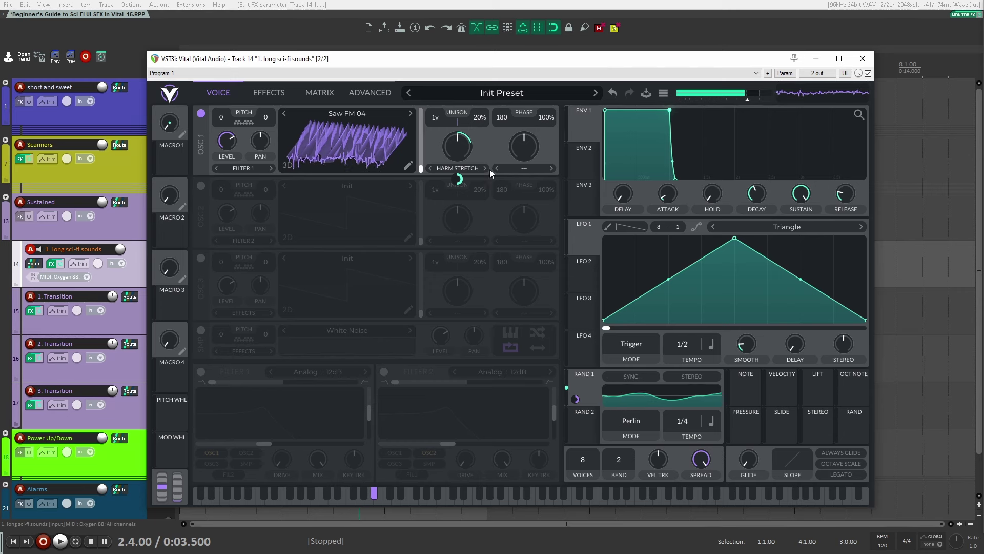
pyautogui.click(485, 169)
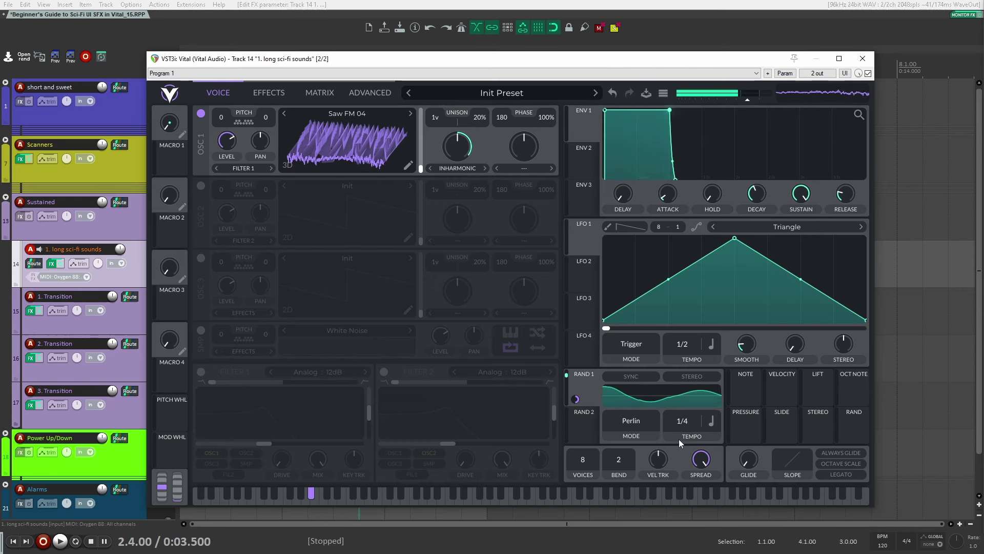
# Switch Random 1's rate from tempo sync to seconds and set it to about 1.999 secs.
pyautogui.click(715, 424)
pyautogui.click(715, 438)
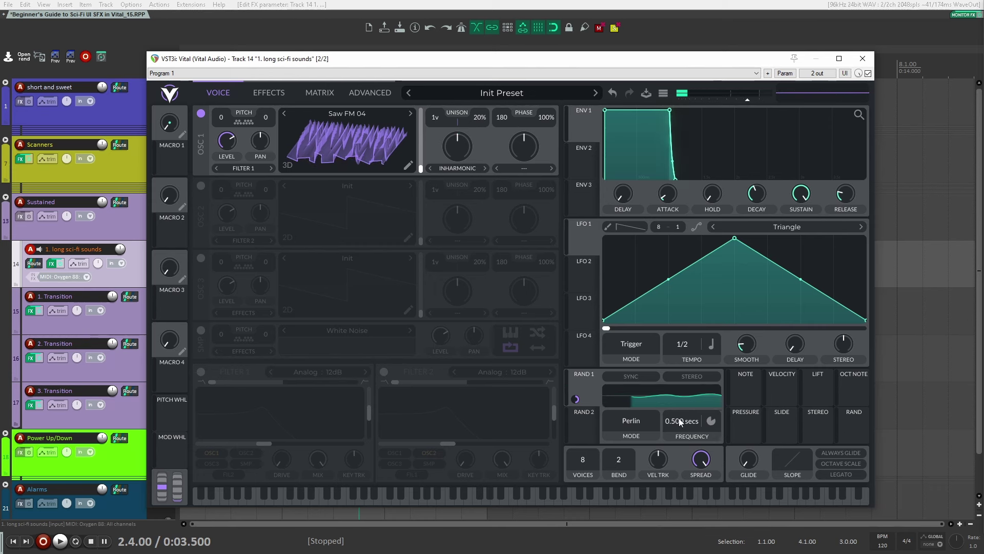
pyautogui.moveTo(680, 420); pyautogui.dragTo(673, 431)
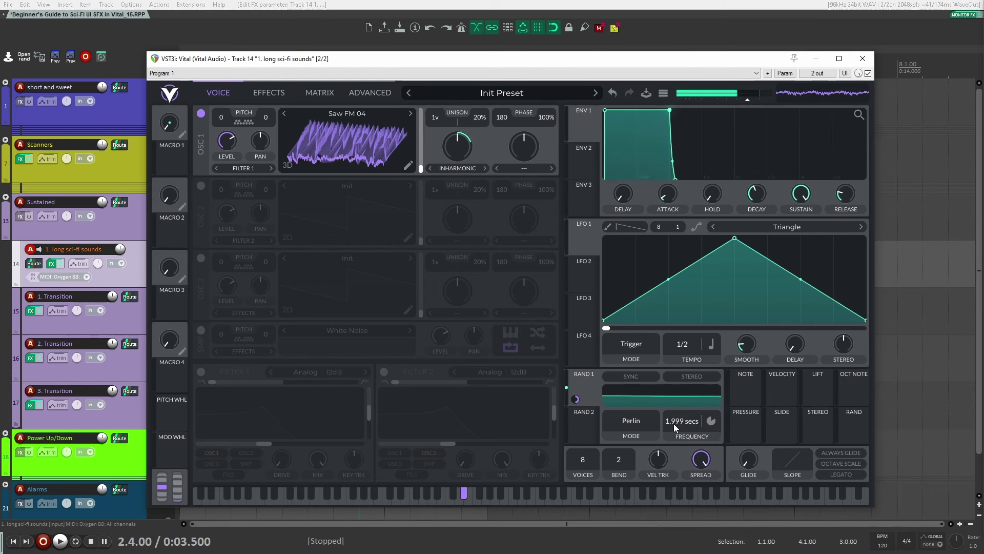
# Change oscillator 1's spectral morph type to Rand Amp and set its amount to about 40.79%.
pyautogui.click(484, 169)
pyautogui.click(482, 170)
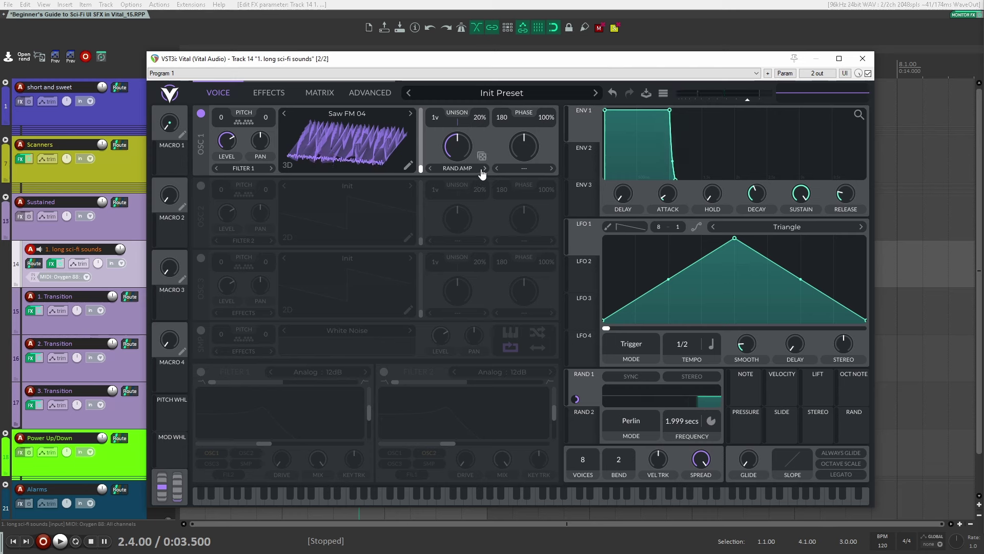
pyautogui.moveTo(465, 146); pyautogui.dragTo(459, 149)
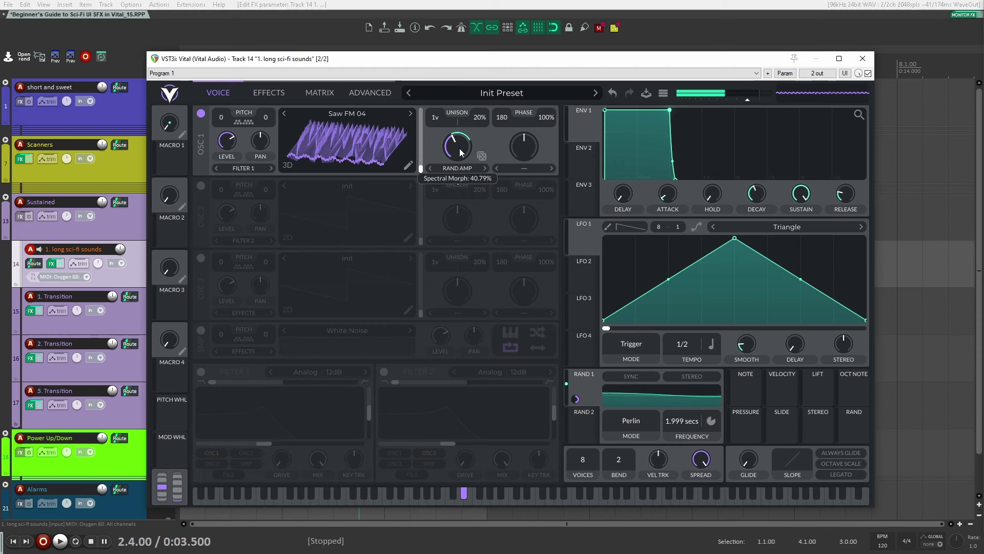
# Enable the Reverb effect and slow Random 1's rate to about 2.880 secs.
pyautogui.click(271, 95)
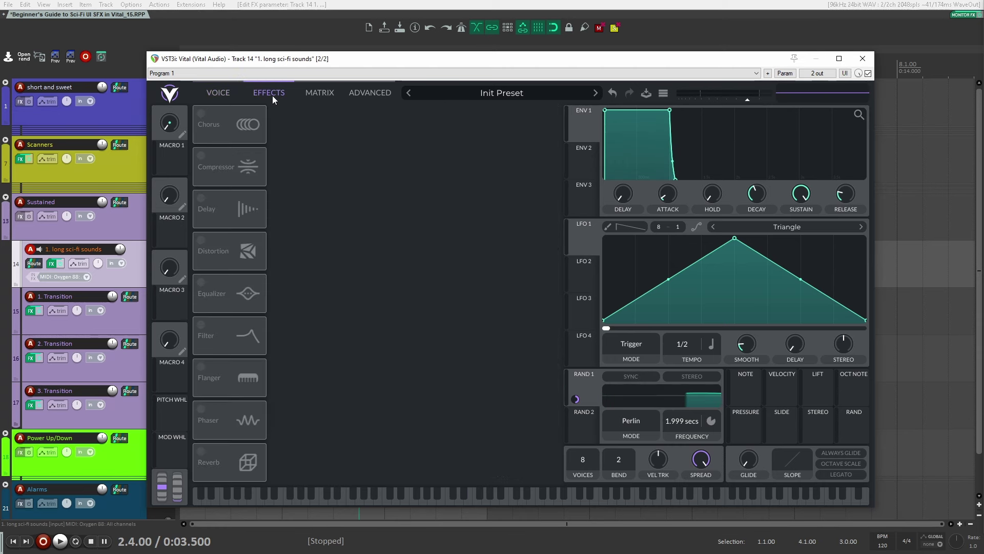
pyautogui.click(200, 451)
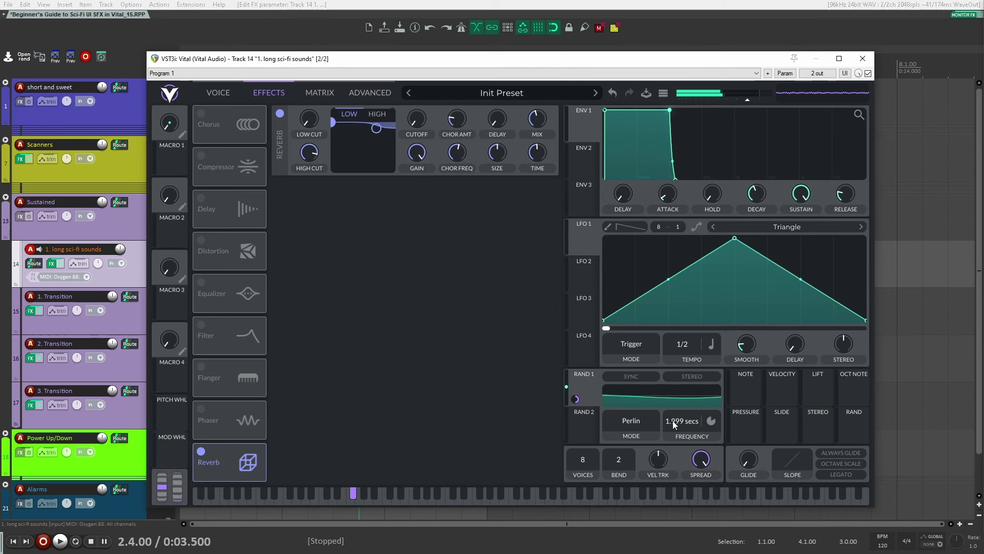
pyautogui.moveTo(672, 423); pyautogui.dragTo(670, 417)
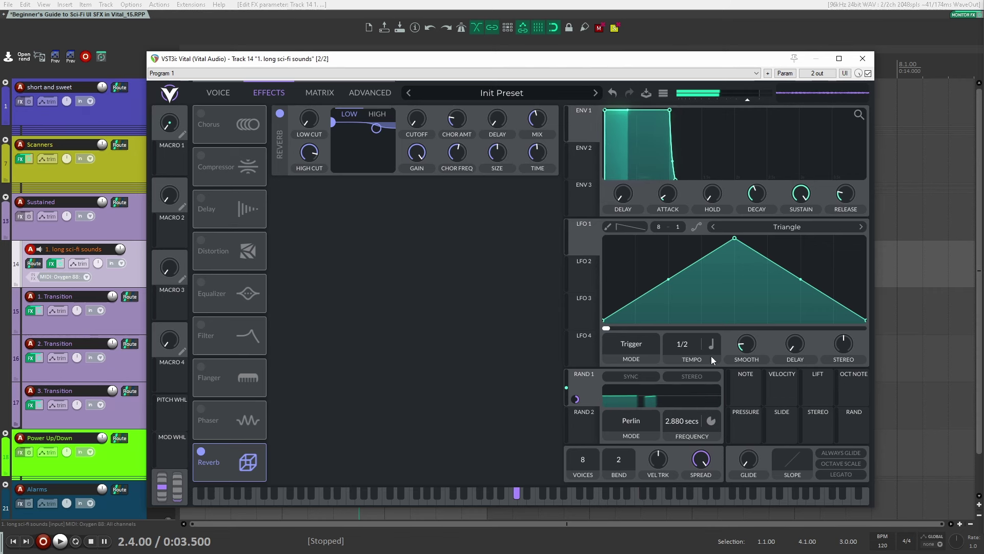
# Load the S'in'e Coming! wavetable from the Sine folder into oscillator 1 and set its frame to about 66.51.
pyautogui.click(221, 93)
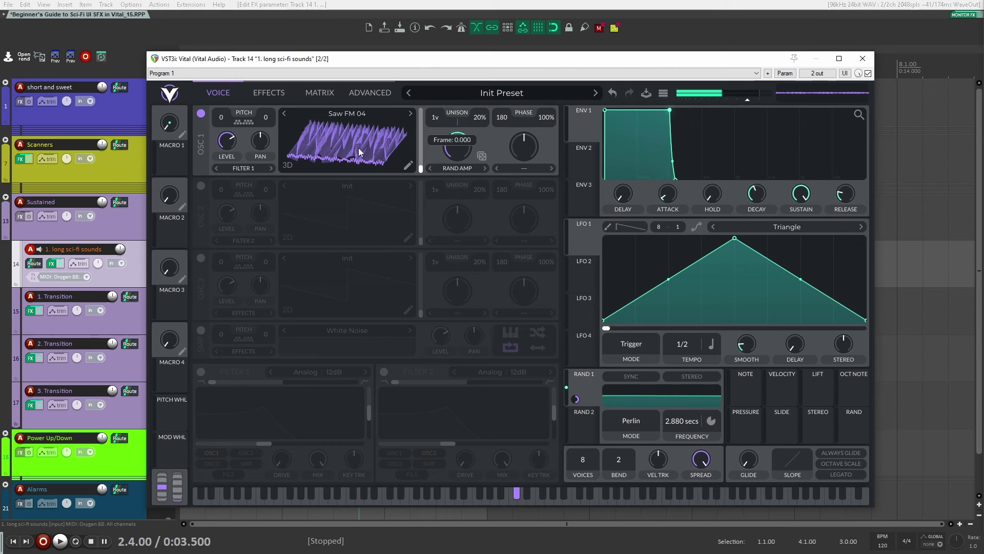
pyautogui.click(403, 113)
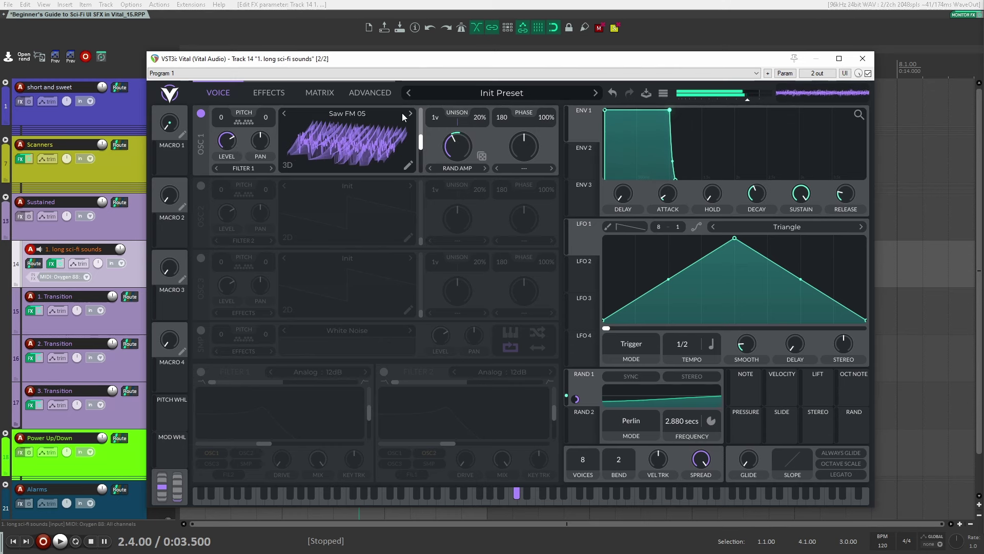
pyautogui.click(366, 114)
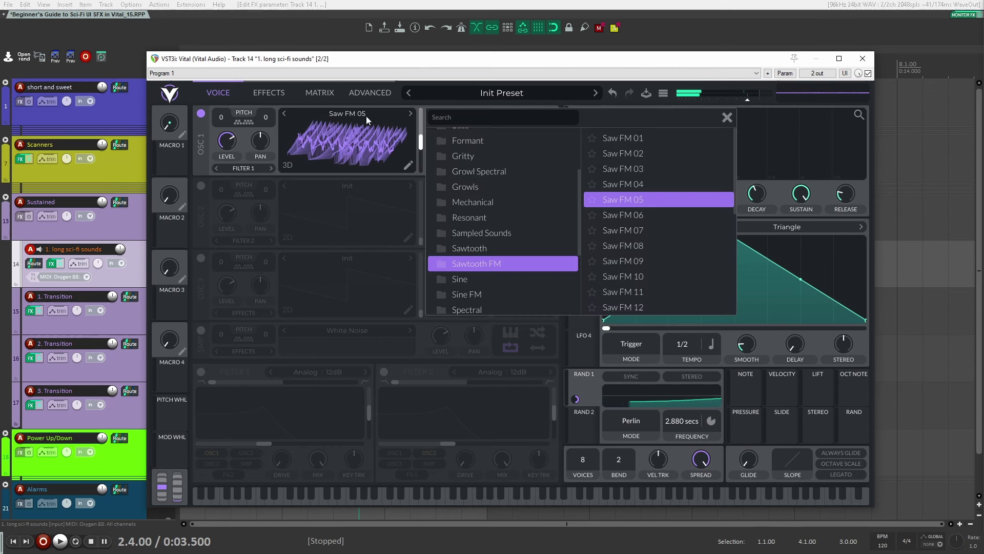
pyautogui.click(469, 278)
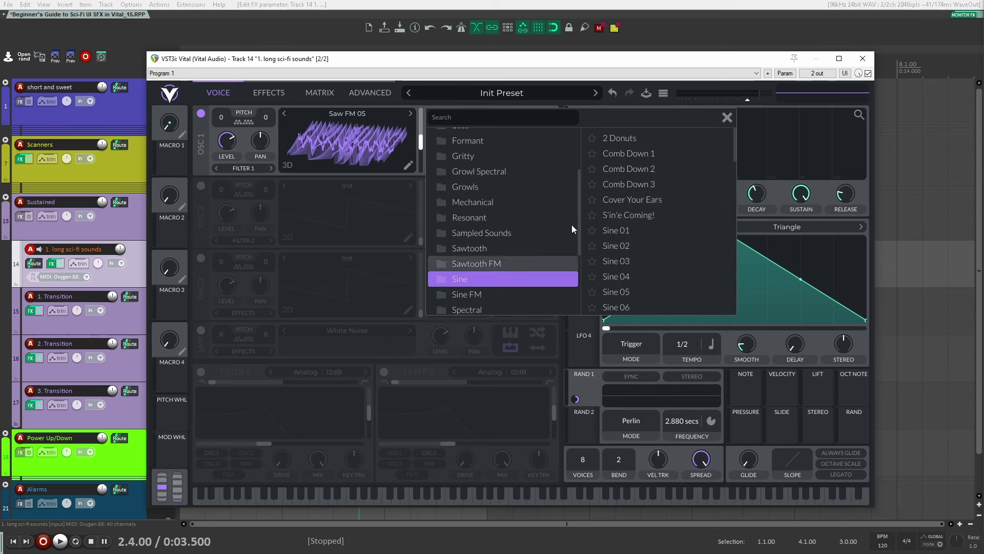
pyautogui.click(631, 215)
pyautogui.moveTo(332, 146); pyautogui.dragTo(344, 183)
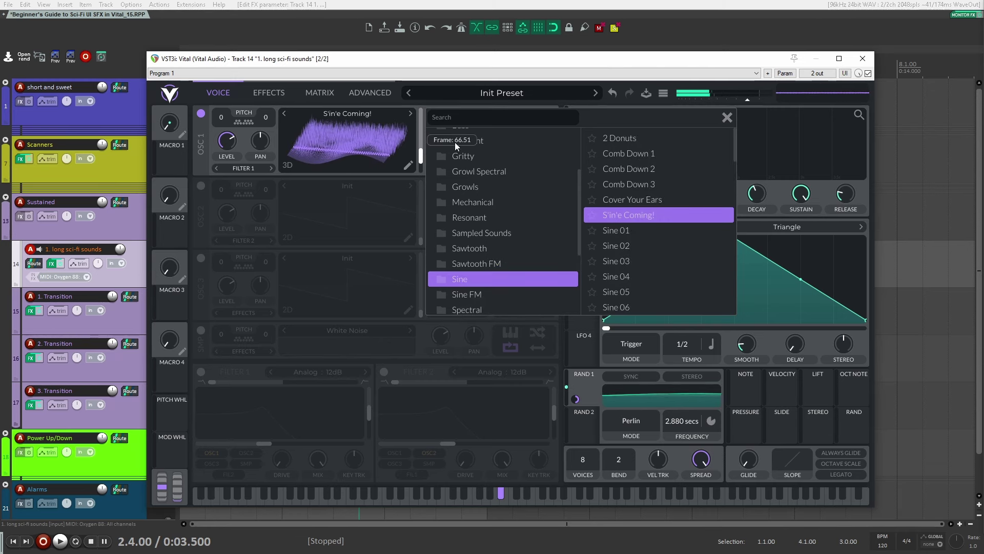
pyautogui.click(727, 117)
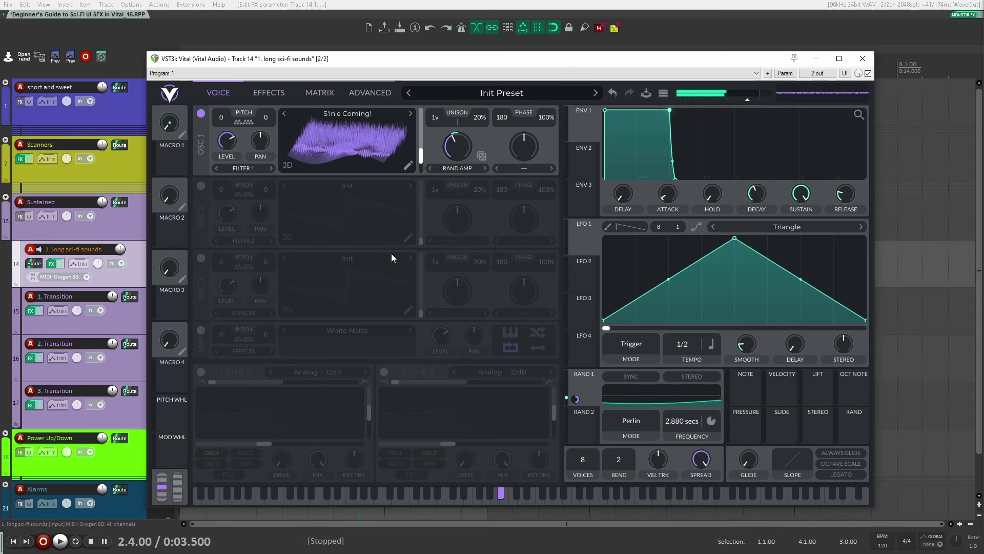
# Enable the Filter effect, raise its cutoff to about 60.04 semitones and lower its resonance until the peak flattens.
pyautogui.click(268, 92)
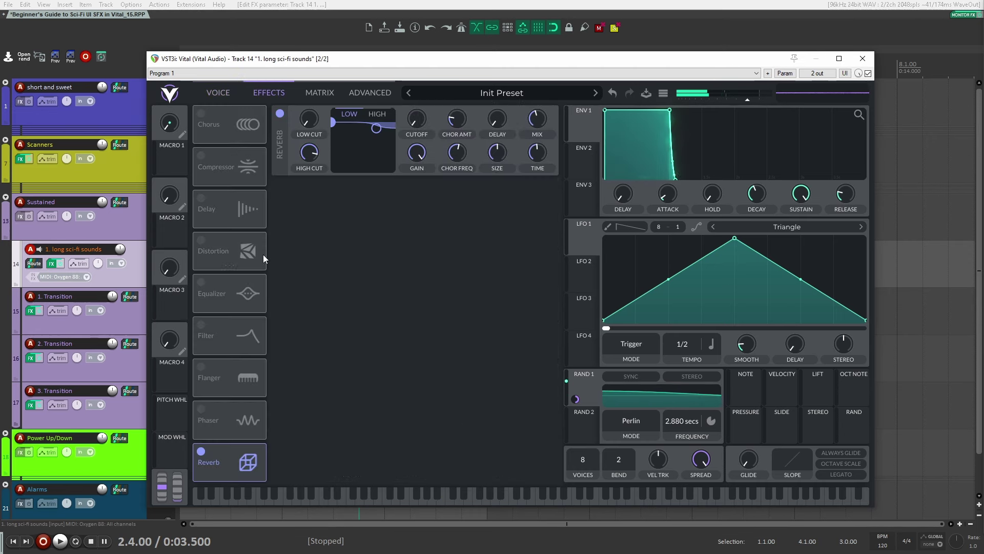
pyautogui.click(202, 325)
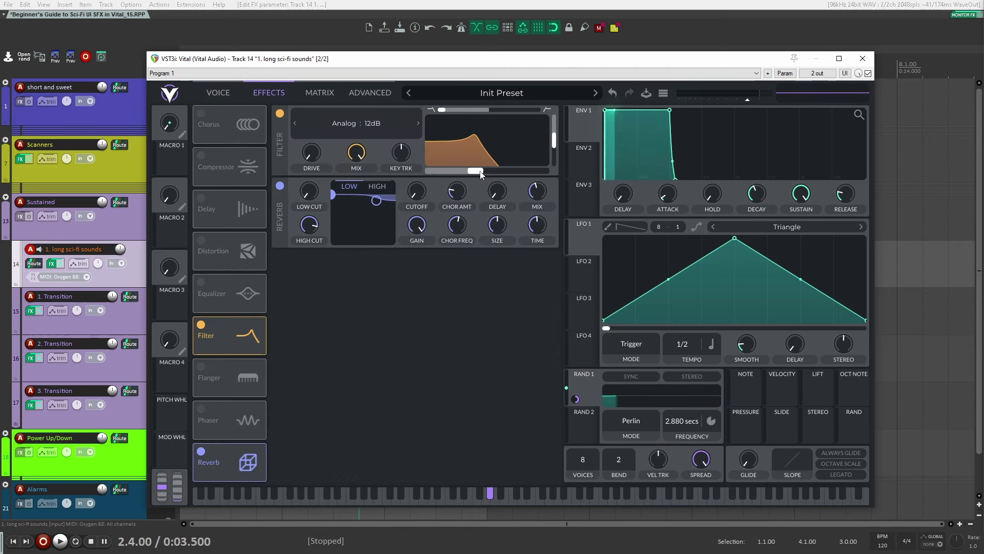
pyautogui.moveTo(476, 170); pyautogui.dragTo(534, 175)
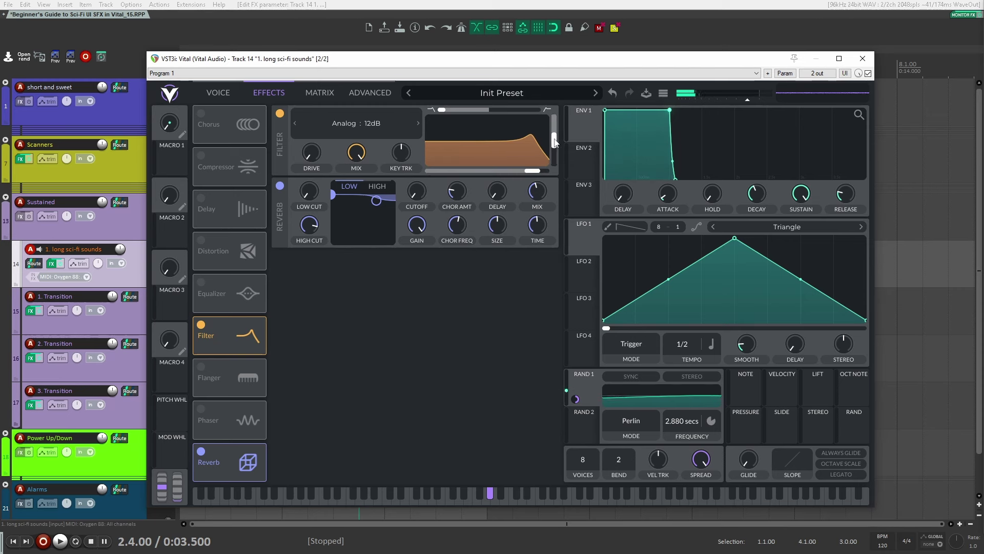
pyautogui.moveTo(555, 141); pyautogui.dragTo(533, 171)
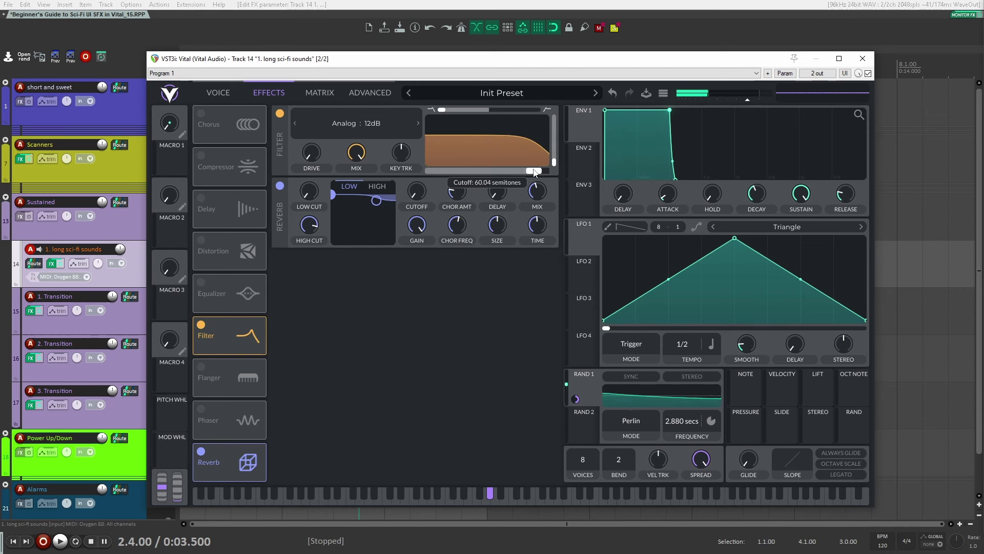
# Transpose oscillator 1 by -12 semitones and return to the effects chain.
pyautogui.click(217, 94)
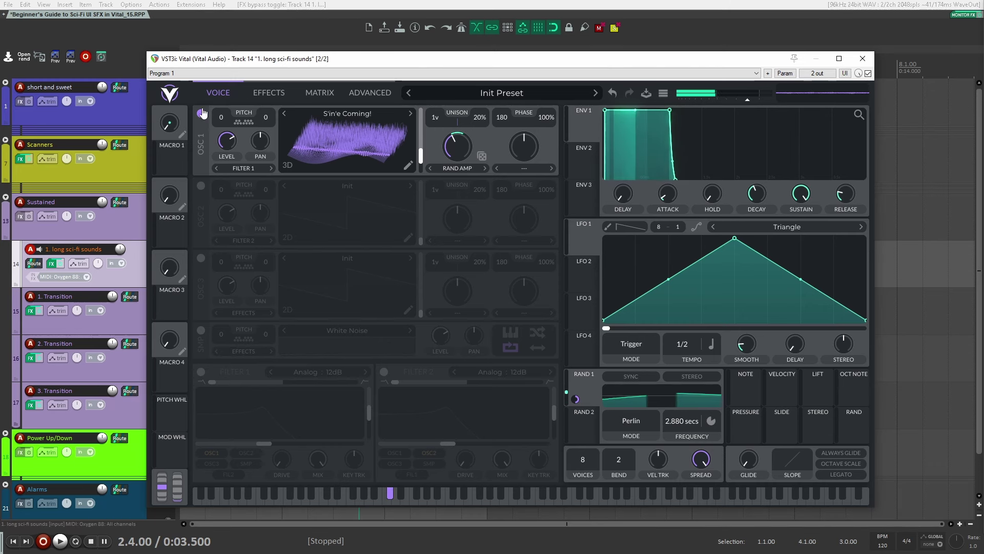
pyautogui.moveTo(220, 118); pyautogui.dragTo(225, 161)
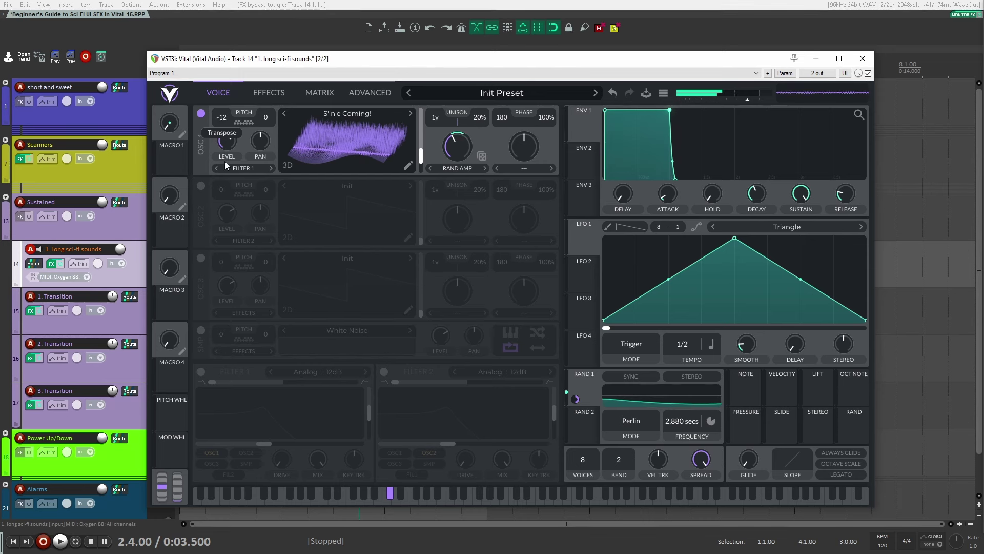
pyautogui.click(272, 93)
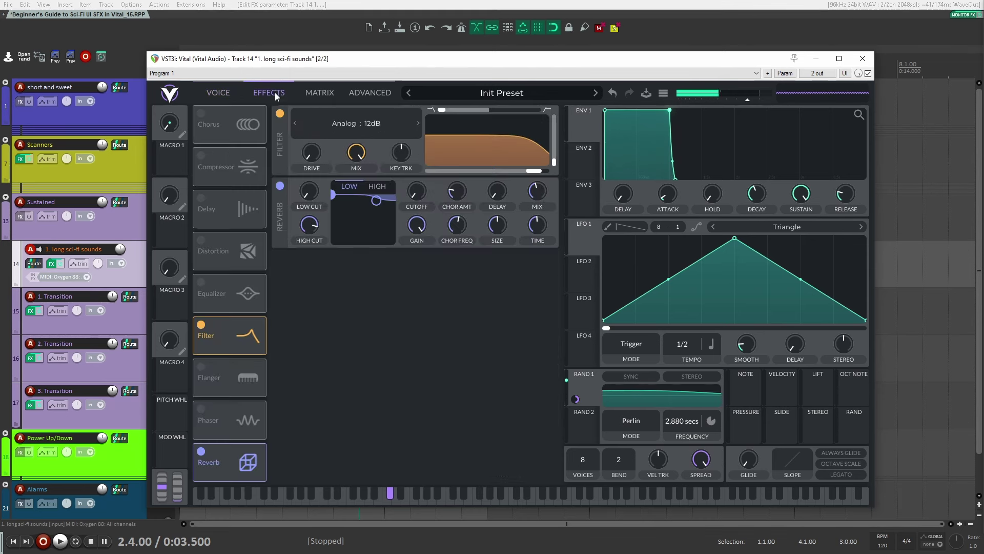
# Enable the Compressor effect, lower its mix to about 0.315 and return to the voice settings.
pyautogui.click(201, 155)
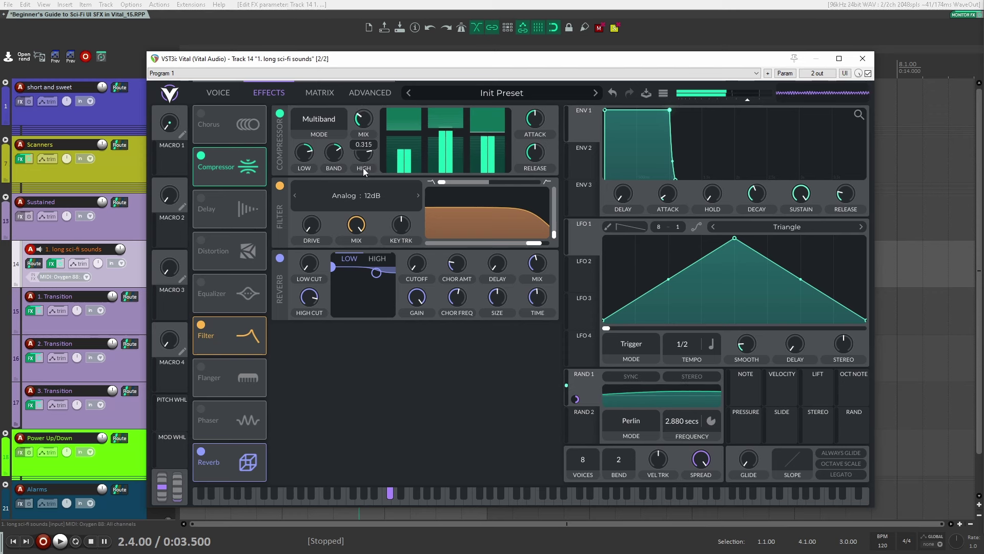
pyautogui.click(217, 97)
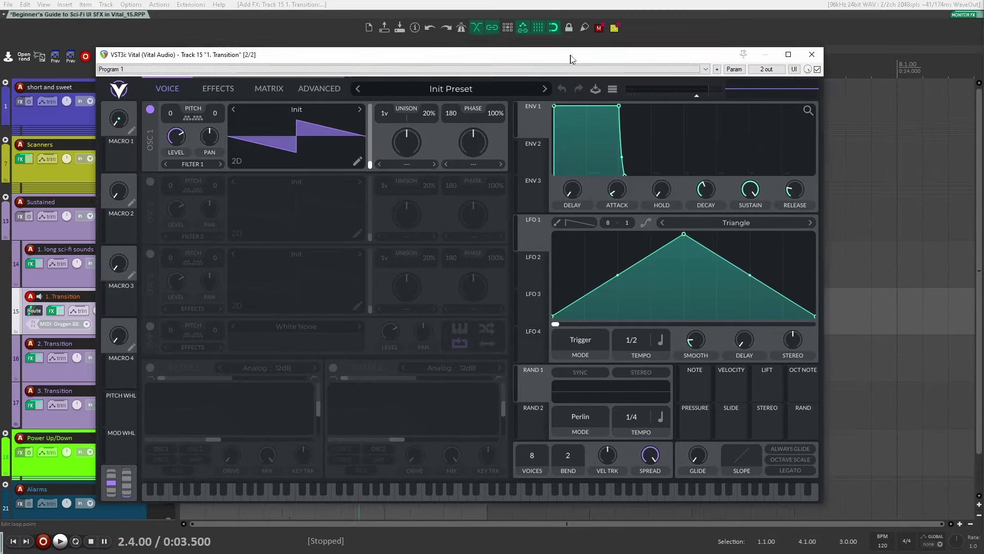
# On the "1. Transition" track, load the Growl 06 wavetable from the Growls folder into oscillator 1 and show it in 3D.
pyautogui.click(467, 81)
pyautogui.click(404, 158)
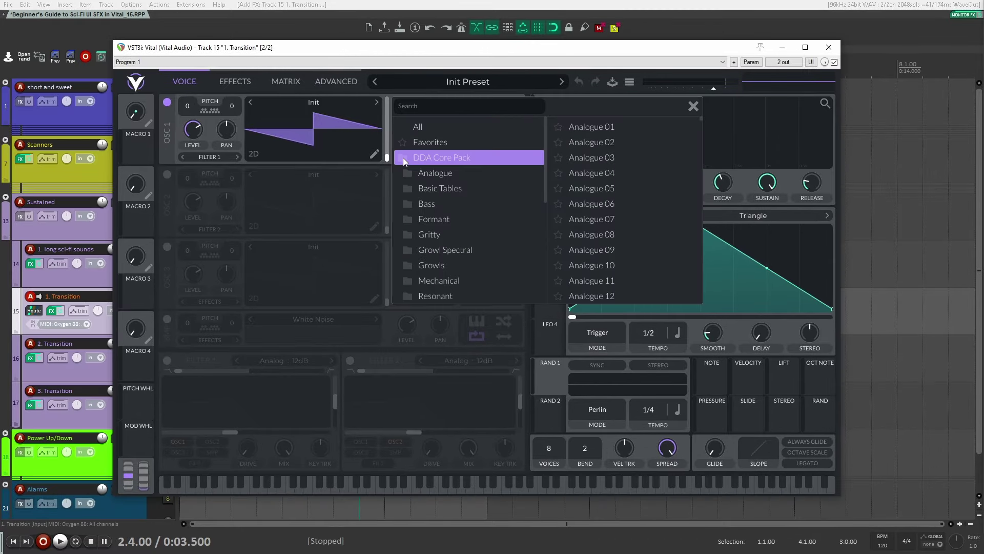
pyautogui.click(431, 264)
pyautogui.click(610, 202)
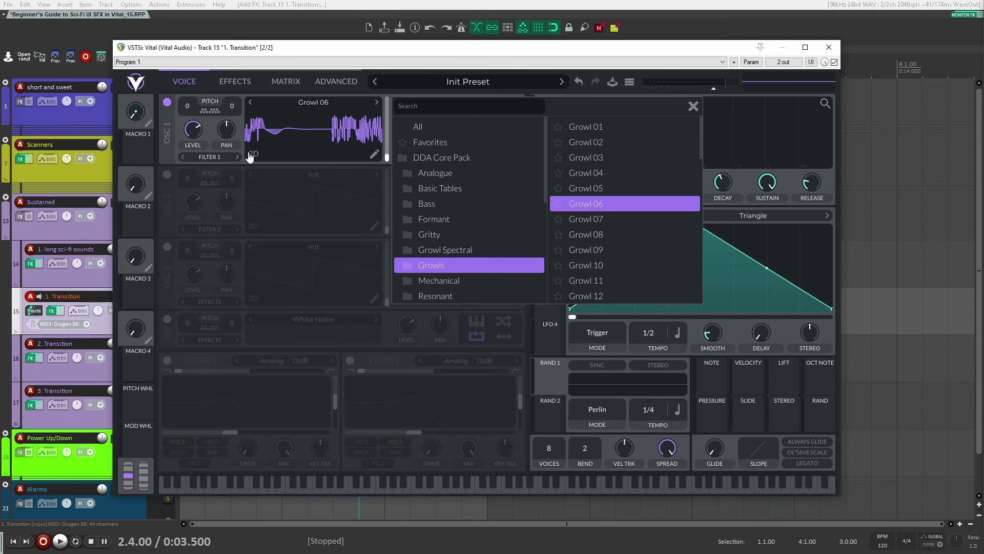
pyautogui.click(694, 106)
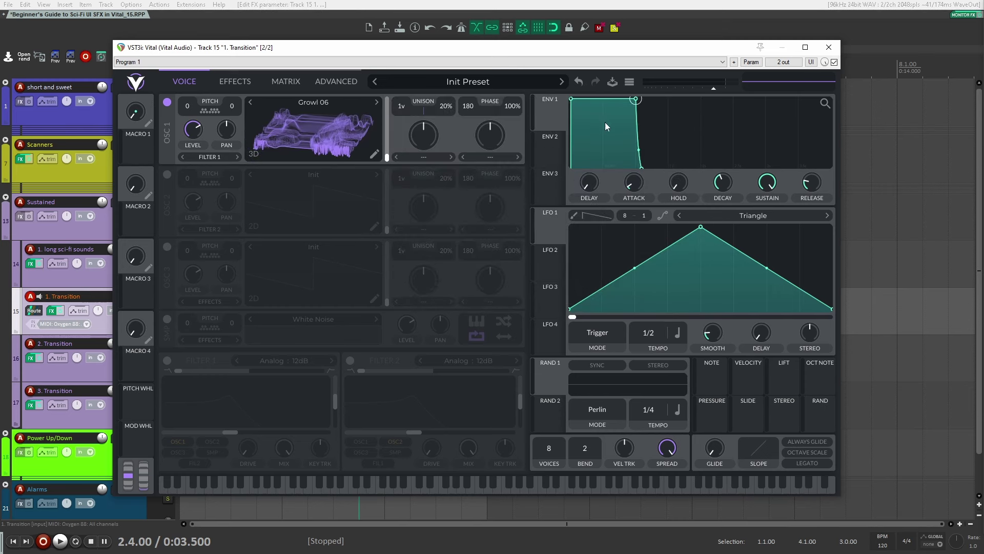
# Lengthen the attack and release of Env 1.
pyautogui.moveTo(640, 191); pyautogui.dragTo(632, 162)
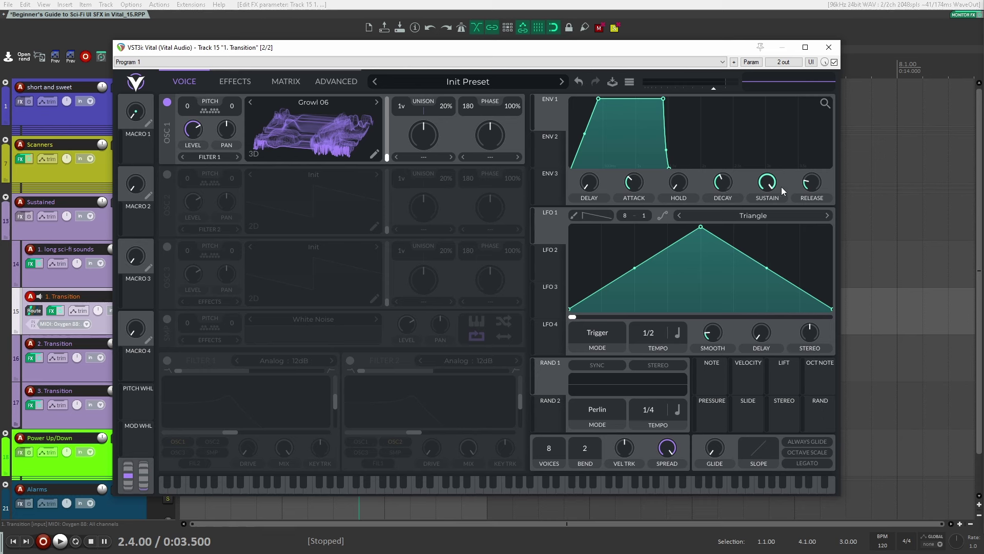
pyautogui.moveTo(815, 190); pyautogui.dragTo(817, 186)
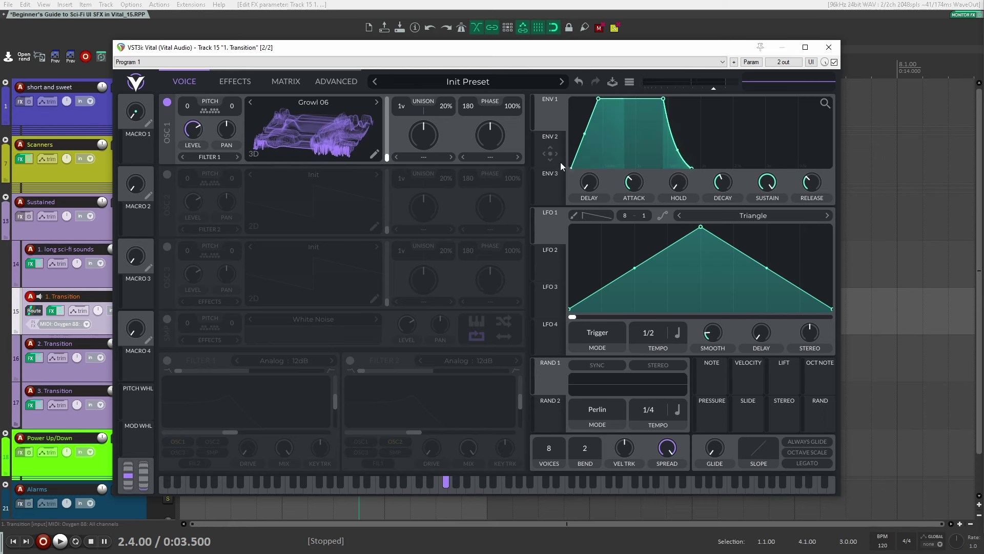
# Modulate oscillator 1's wavetable frame with LFO 1 at about 9.254 secs and lengthen Env 1's release further.
pyautogui.moveTo(541, 237); pyautogui.dragTo(375, 128)
pyautogui.click(677, 333)
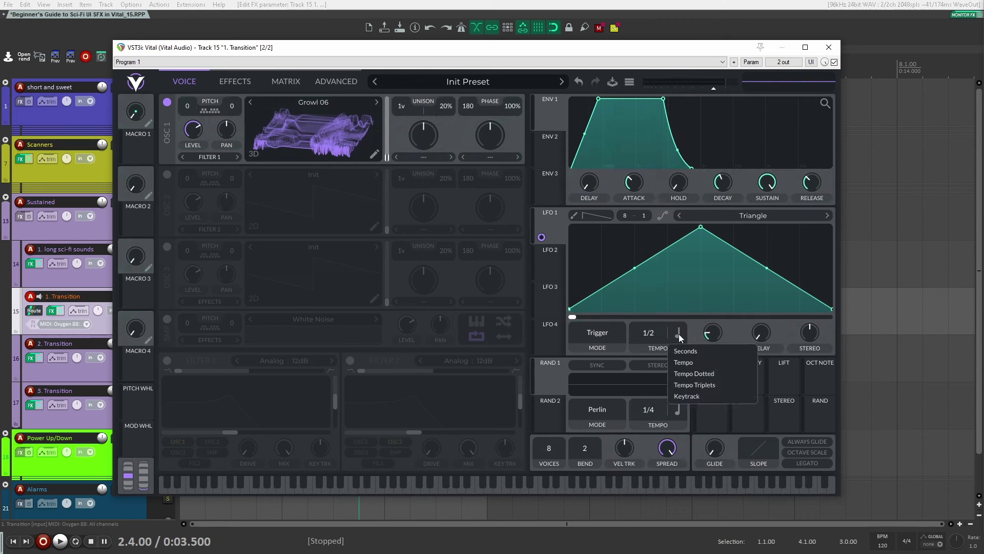
pyautogui.click(718, 350)
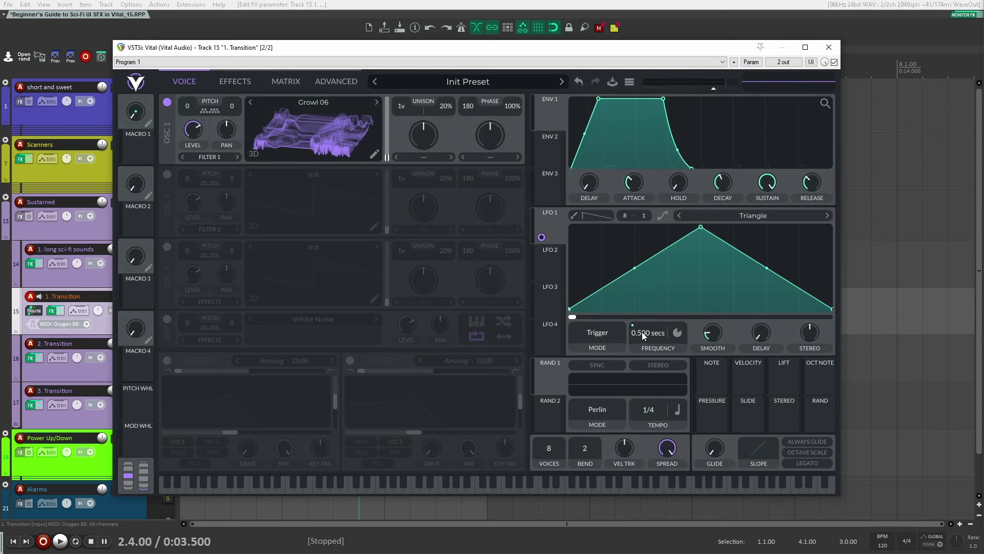
pyautogui.moveTo(642, 338); pyautogui.dragTo(645, 339)
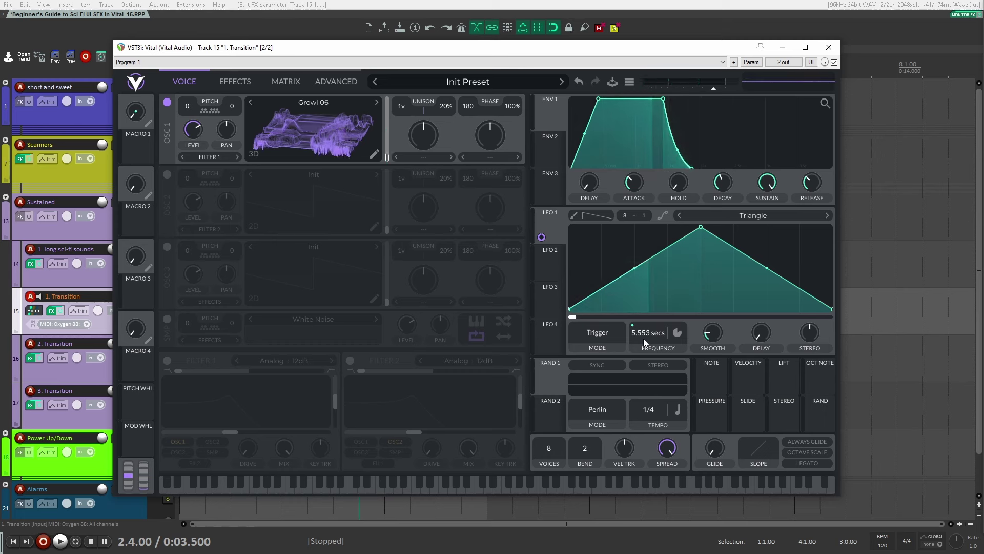
pyautogui.moveTo(812, 190); pyautogui.dragTo(810, 180)
pyautogui.moveTo(645, 333)
pyautogui.mouseDown()
pyautogui.moveTo(646, 343)
pyautogui.moveTo(644, 334)
pyautogui.mouseUp()
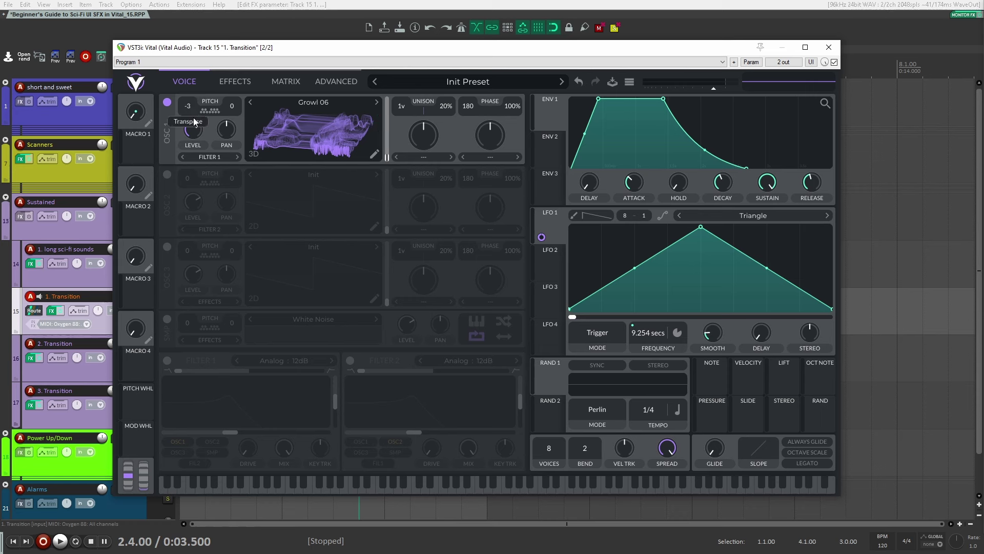
# Transpose oscillator 1 to -12 semitones and give it 5 unison voices with a raised Harm Stretch spectral morph.
pyautogui.moveTo(198, 140); pyautogui.dragTo(202, 154)
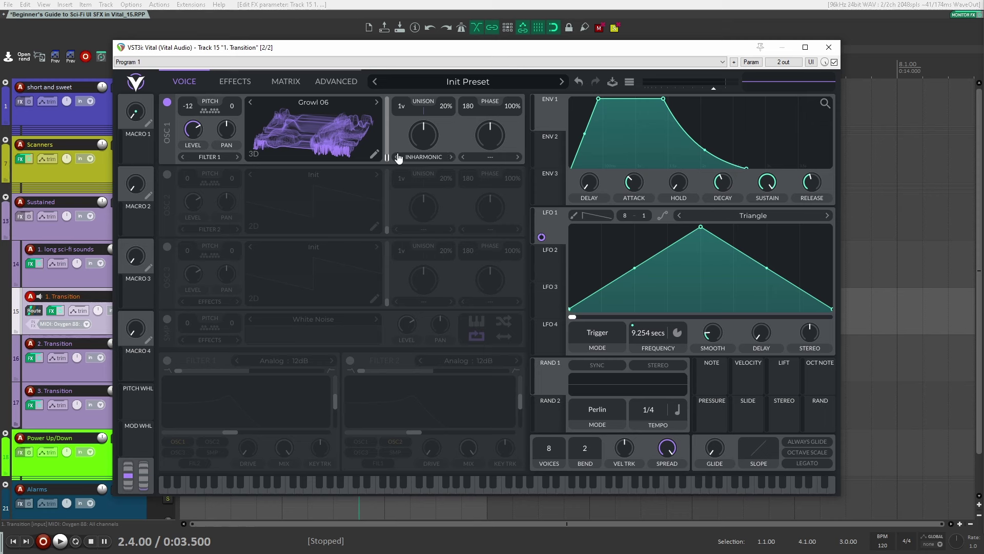
pyautogui.moveTo(428, 135); pyautogui.dragTo(404, 88)
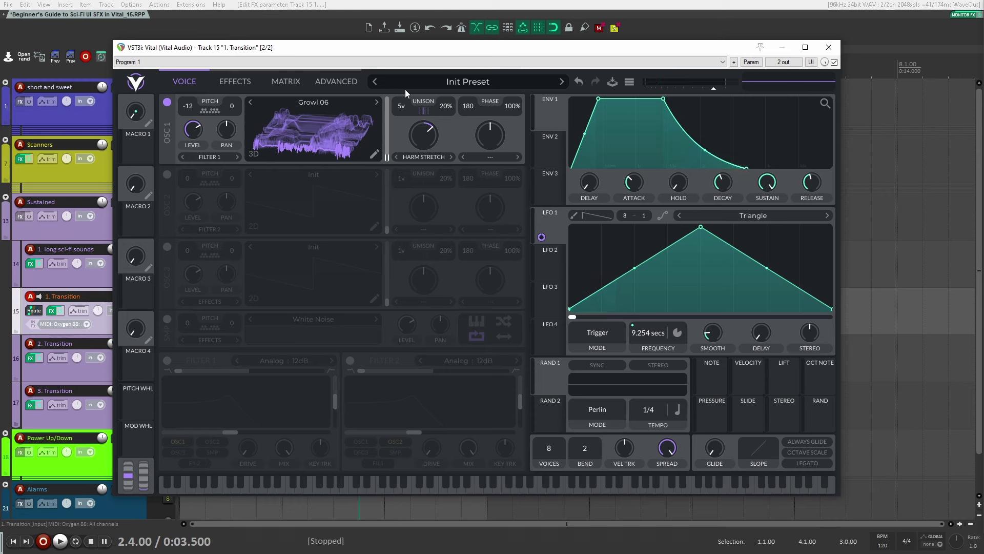
# Advance oscillator 1's wavetable to Growl 11 and switch its spectral morph to Inharmonic.
pyautogui.click(377, 102)
pyautogui.click(377, 102)
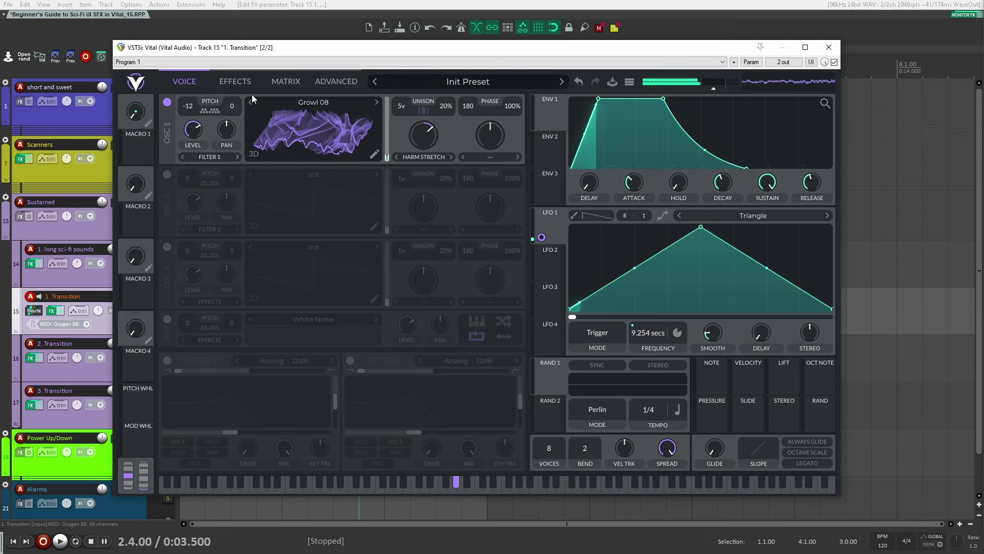
pyautogui.click(376, 103)
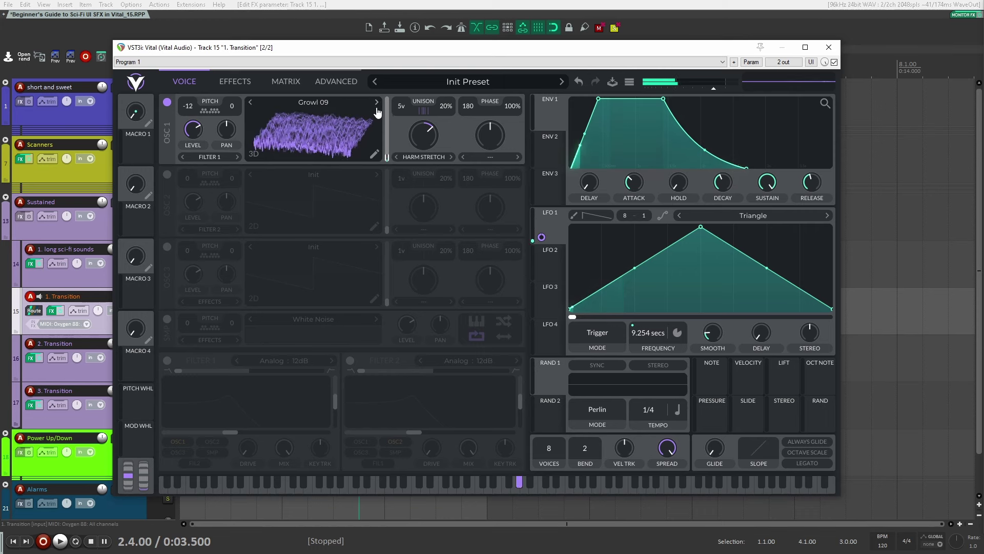
pyautogui.click(376, 102)
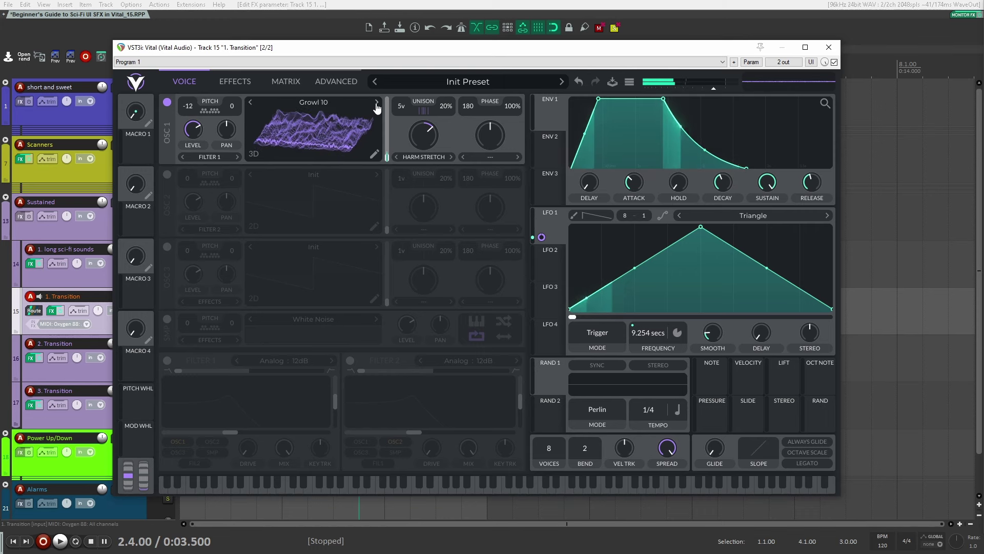
pyautogui.click(451, 157)
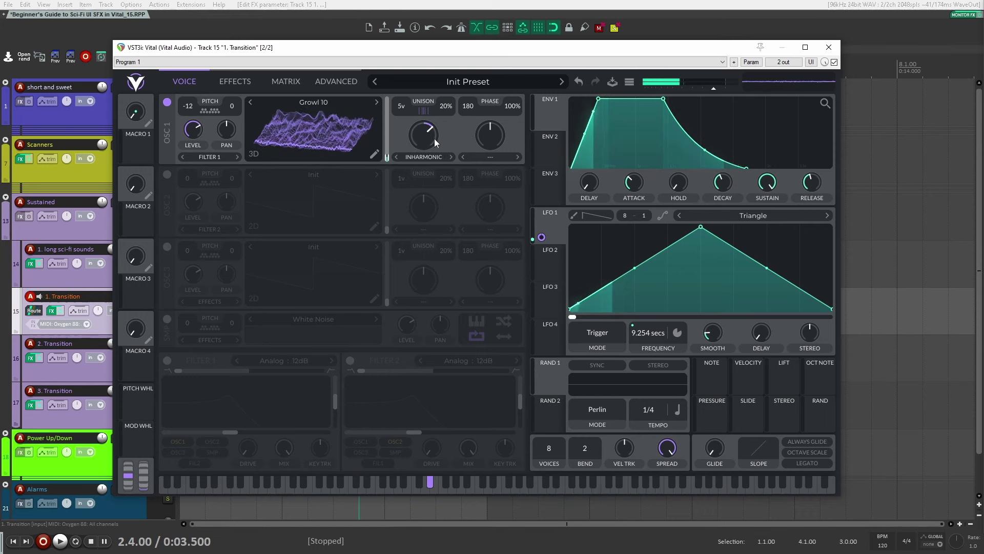
pyautogui.click(376, 103)
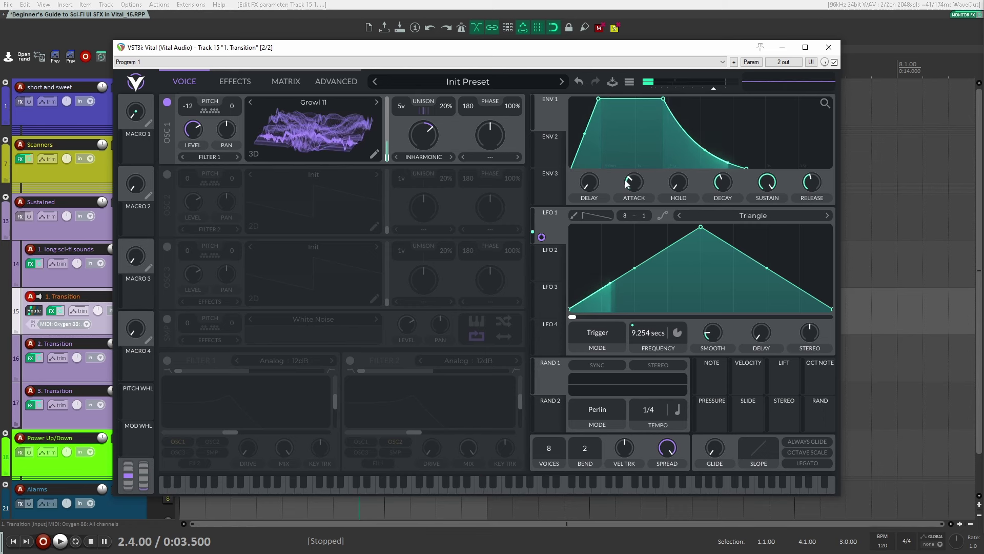
# Shorten Env 1's attack and set oscillator 1 to 4 unison voices after trying 15 and 2.
pyautogui.moveTo(627, 179); pyautogui.dragTo(625, 185)
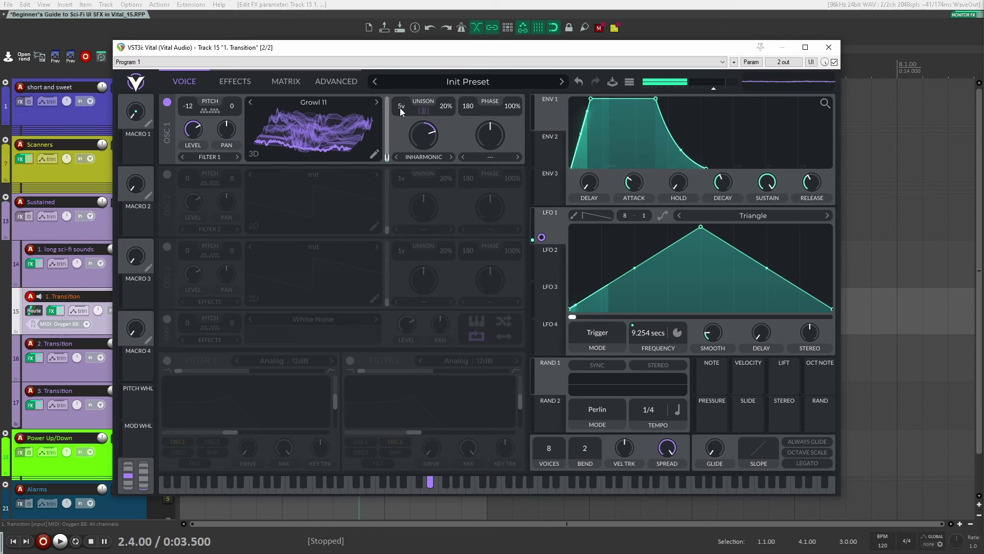
pyautogui.moveTo(399, 108); pyautogui.dragTo(405, 75)
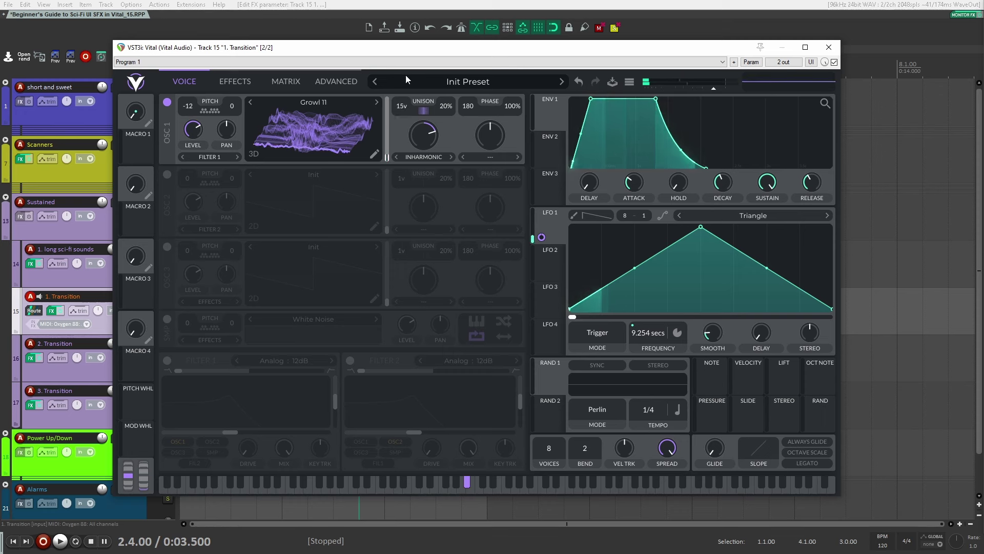
pyautogui.moveTo(403, 130); pyautogui.dragTo(408, 220)
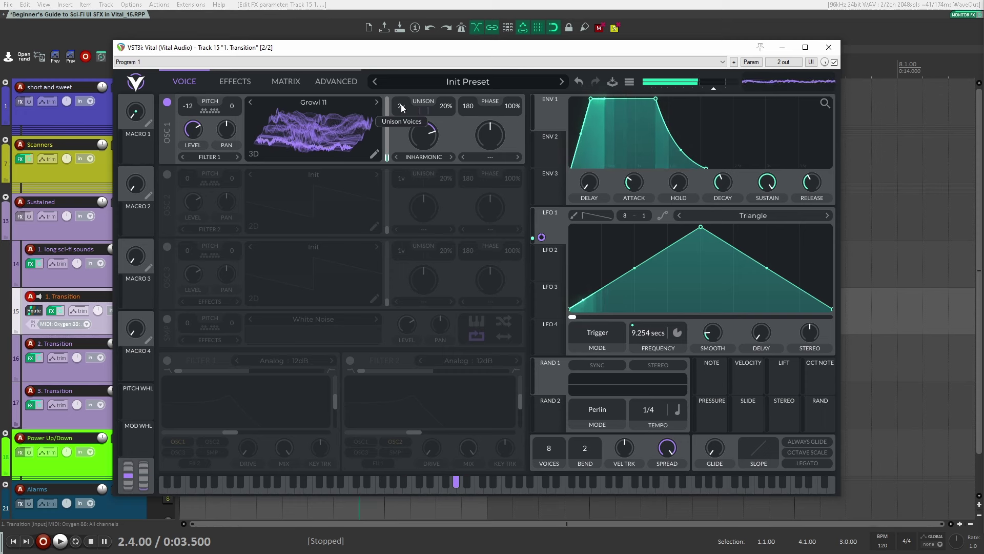
pyautogui.scroll(1, 401, 114)
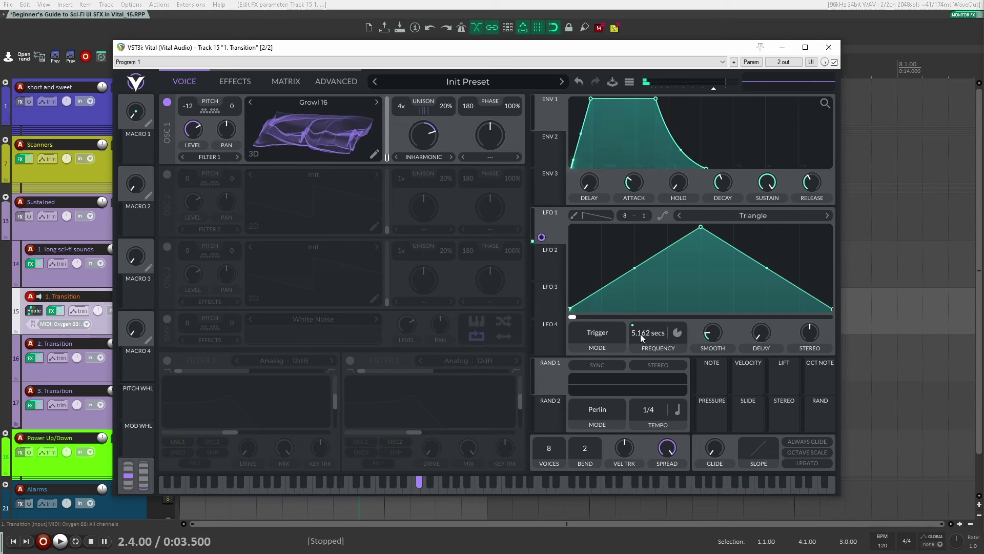
# Set LFO 1's rate to about 5.162 secs and advance oscillator 1's wavetable to Growl 17.
pyautogui.moveTo(640, 334); pyautogui.dragTo(399, 168)
pyautogui.click(376, 103)
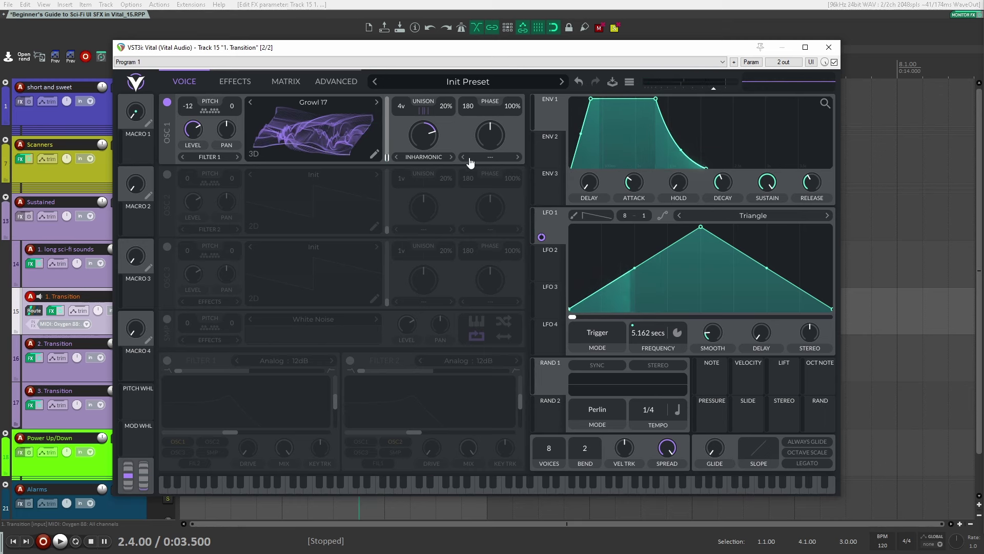
# Switch oscillator 1's spectral morph to Rand Amp with a reduced amount and advance its wavetable to Growl 19.
pyautogui.click(425, 157)
pyautogui.click(431, 197)
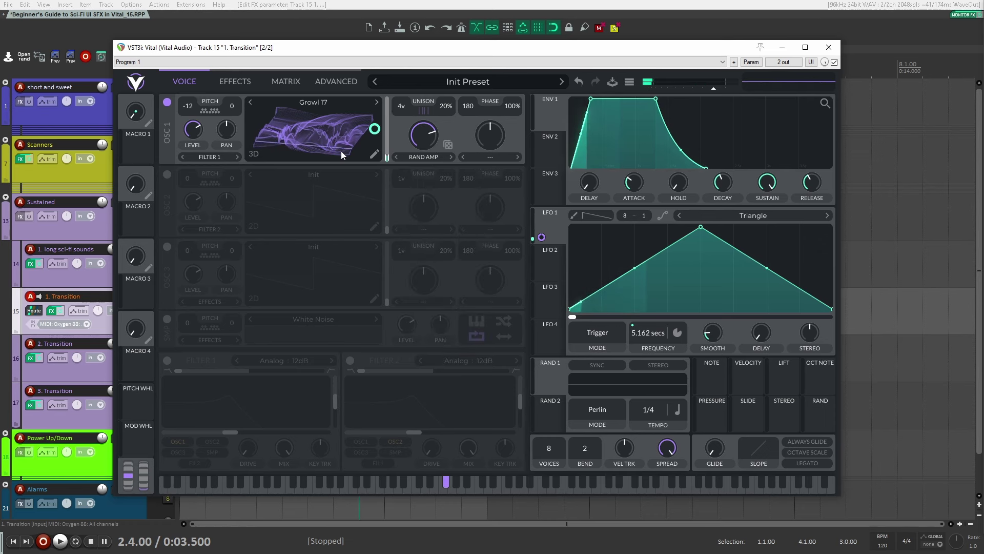
pyautogui.click(377, 103)
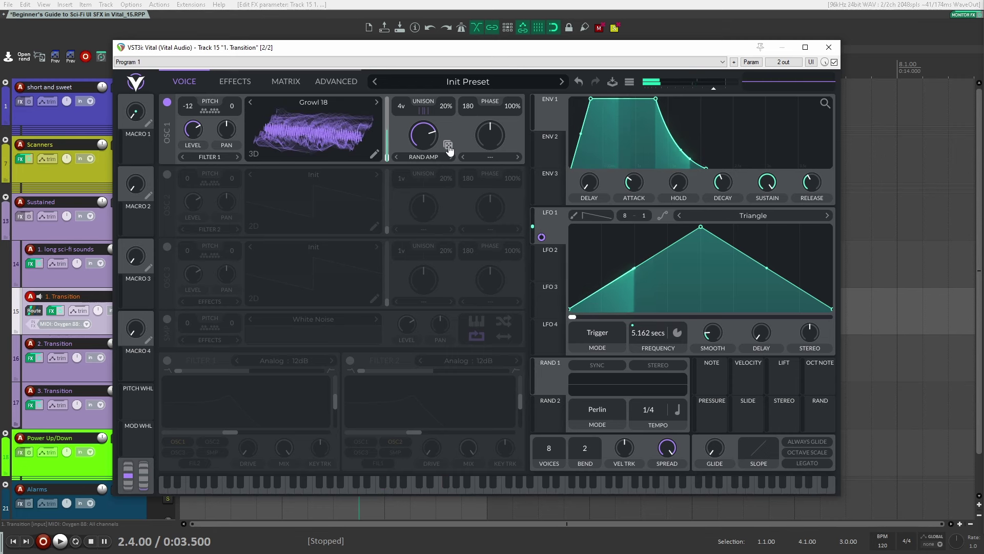
pyautogui.click(378, 104)
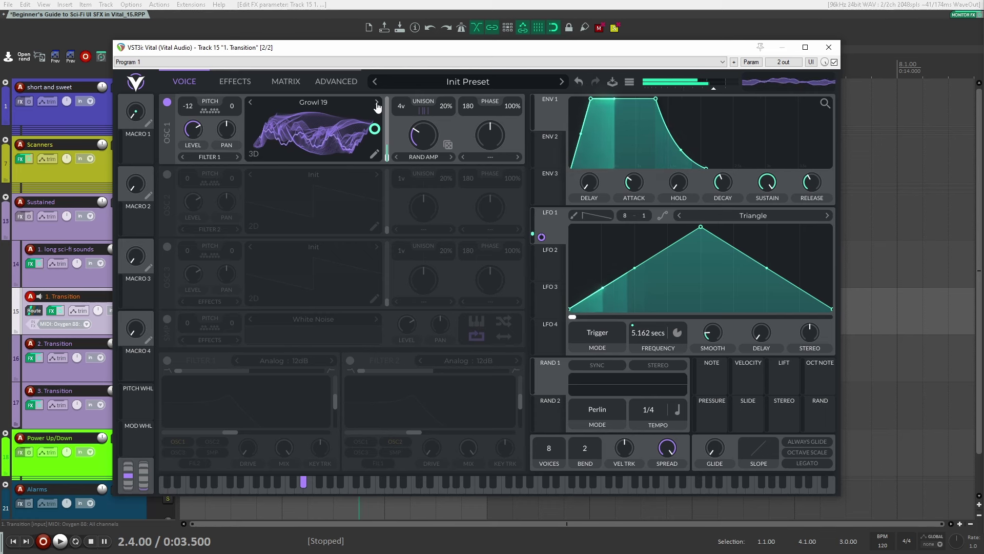
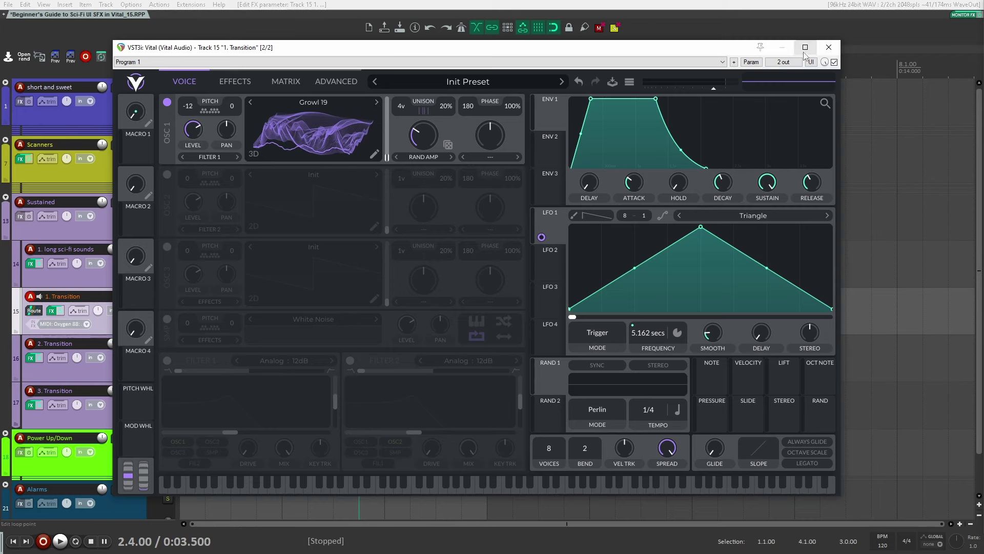
pyautogui.click(829, 47)
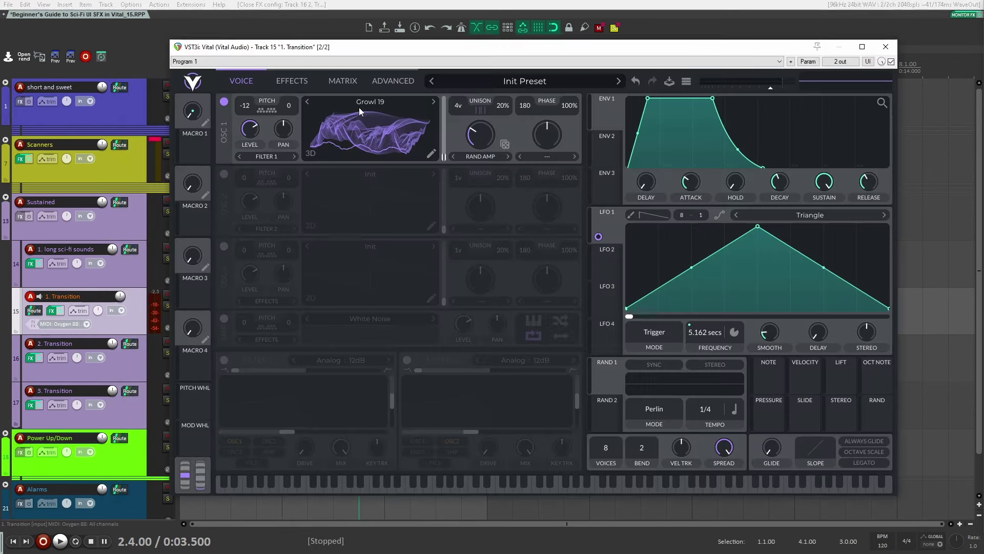
# Replace oscillator 1's wavetable on the "1. Transition" track with Spectral 06 from the Spectral folder.
pyautogui.click(358, 105)
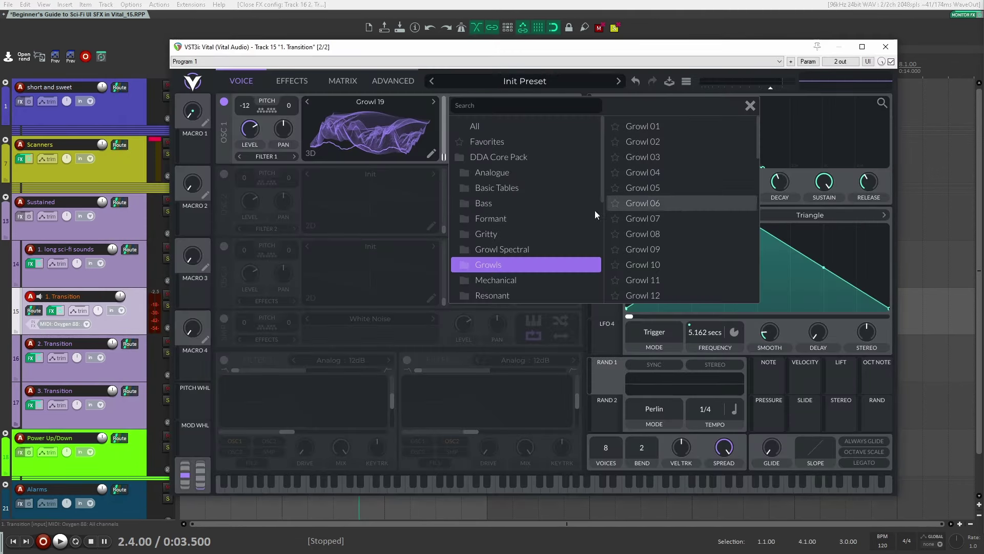
pyautogui.scroll(-2, 484, 280)
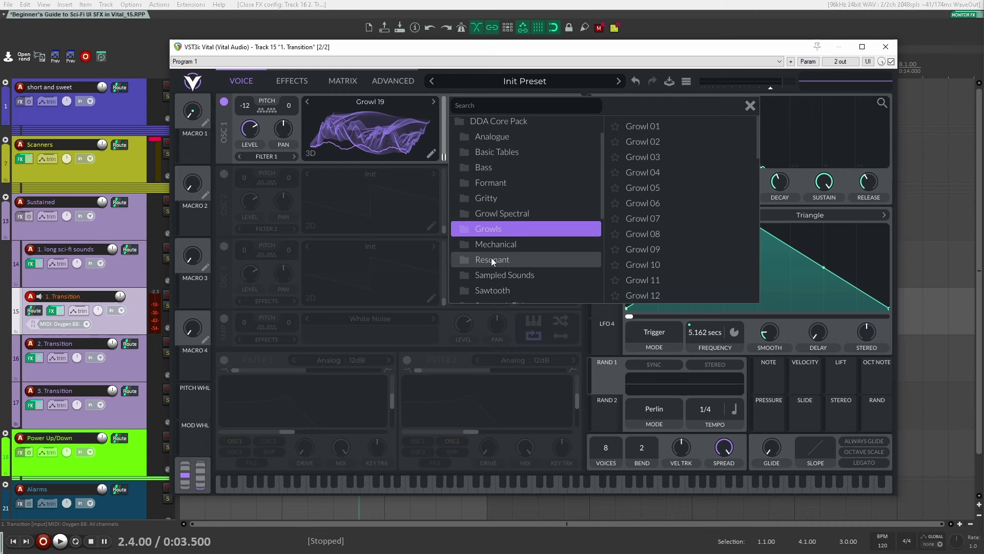
pyautogui.scroll(-5, 491, 260)
pyautogui.click(490, 280)
pyautogui.click(657, 203)
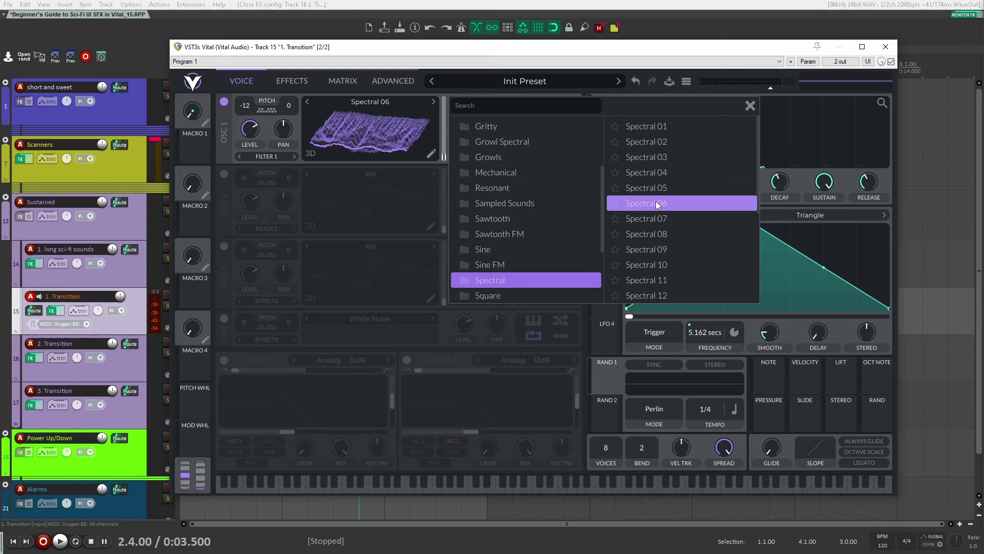
pyautogui.click(750, 105)
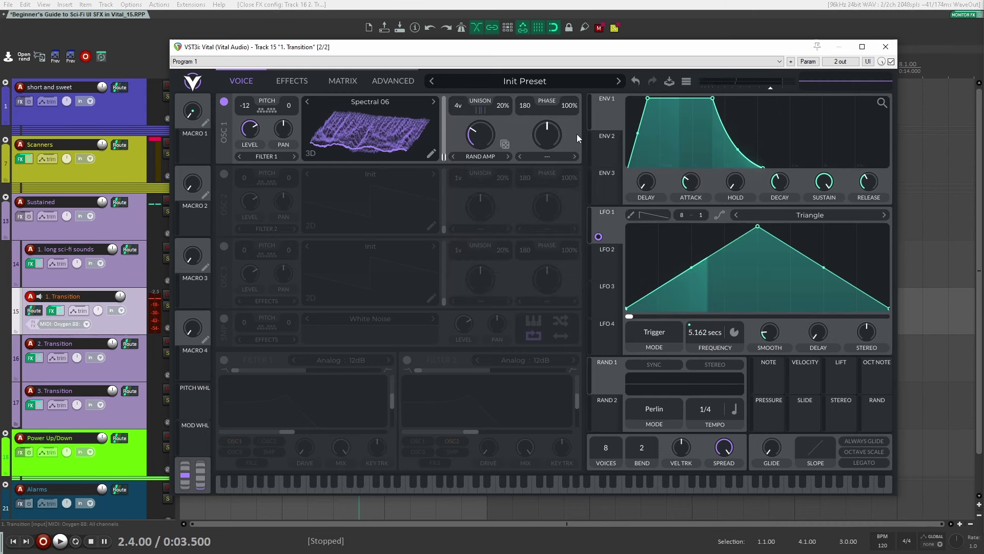
# Raise oscillator 1's Rand Amp amount, reduce it to 1 unison voice and transpose it to 12 semitones.
pyautogui.moveTo(491, 135); pyautogui.dragTo(490, 120)
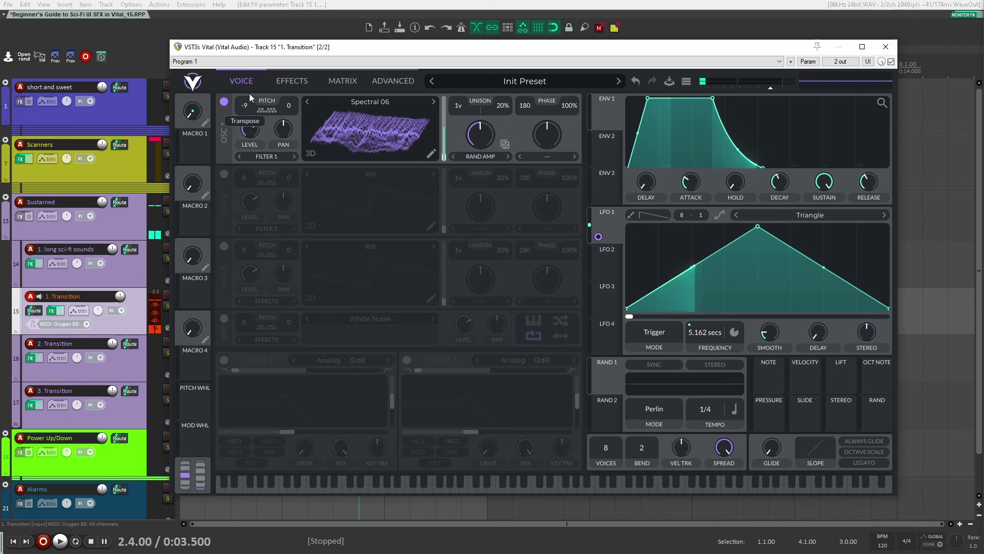
pyautogui.scroll(5, 245, 104)
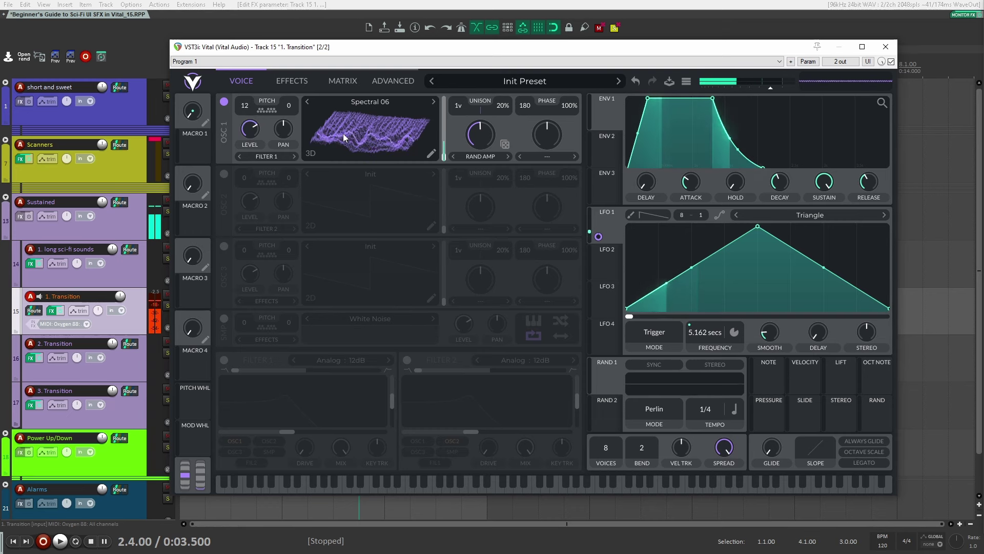
# Enable the multiband Compressor in the effects chain of the "1. Transition" sound.
pyautogui.click(276, 85)
pyautogui.click(225, 144)
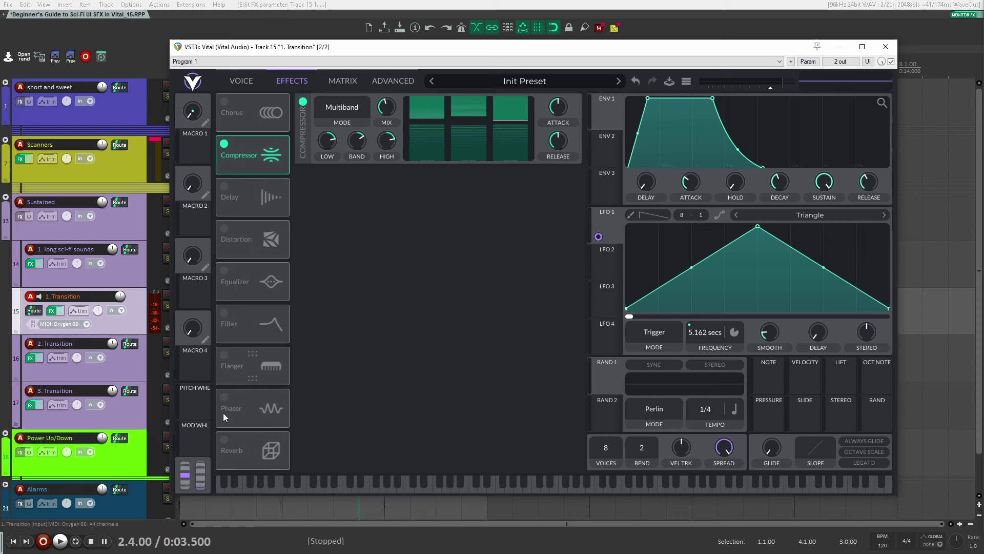
# Enable Reverb with a mix of about 46% and a Filter set to Comb: Low High Comb on the "1. Transition" sound.
pyautogui.click(225, 441)
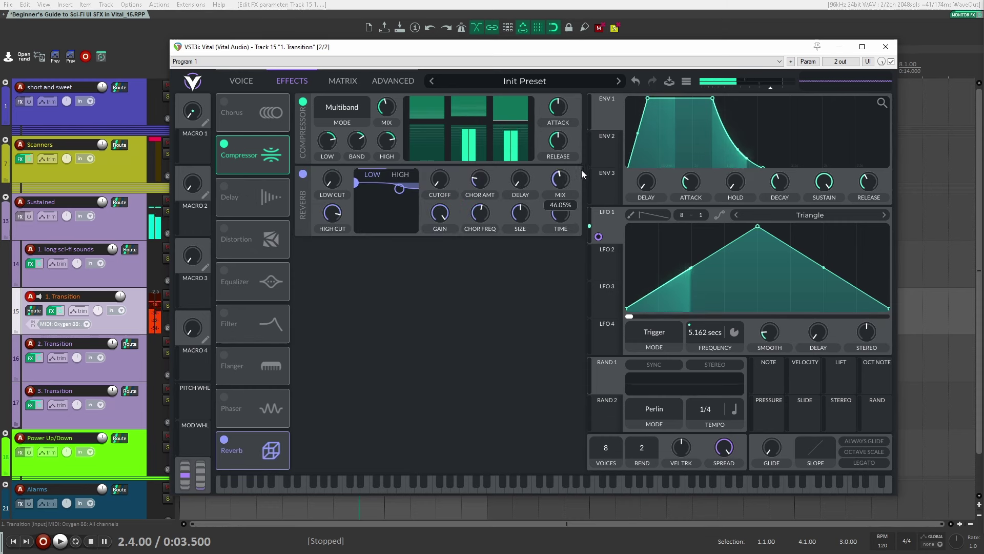
pyautogui.click(224, 313)
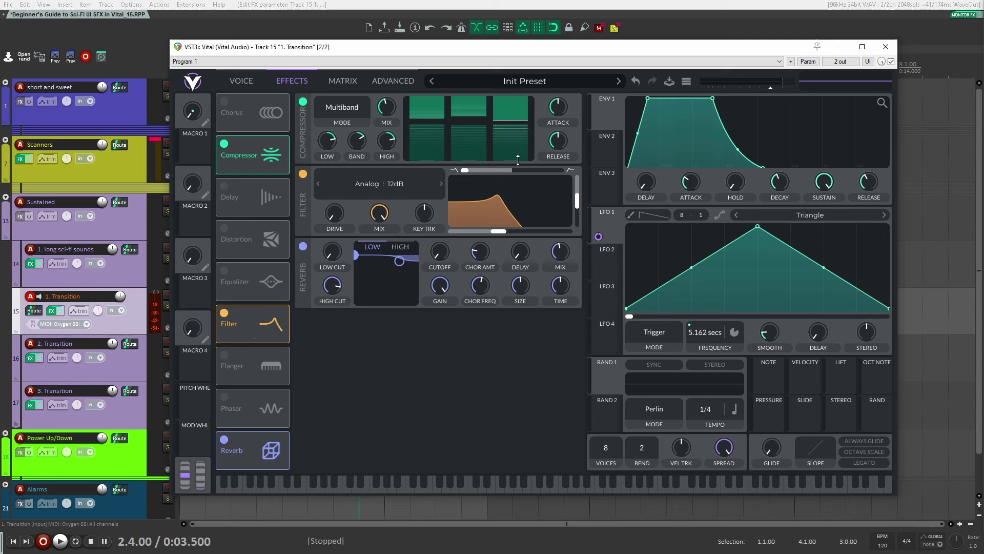
pyautogui.click(396, 185)
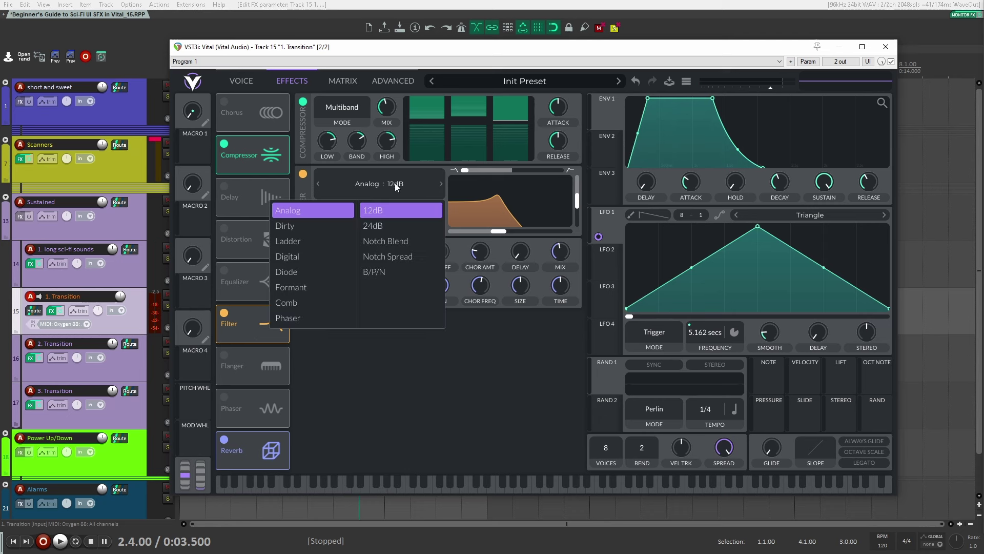
pyautogui.click(295, 302)
# Raise the comb filter's resonance close to maximum and move its cutoff up past the middle of its range.
pyautogui.click(577, 201)
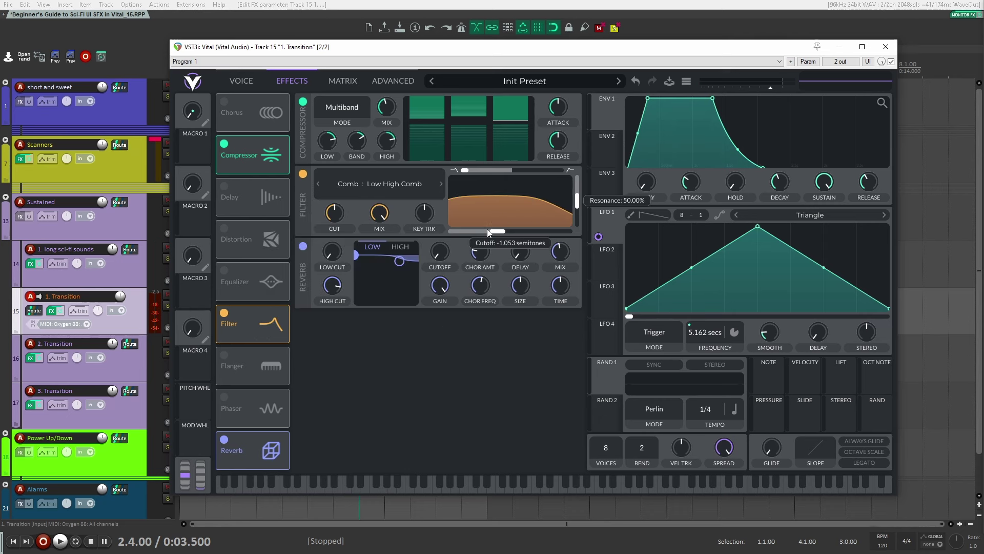
pyautogui.moveTo(577, 201); pyautogui.dragTo(581, 178)
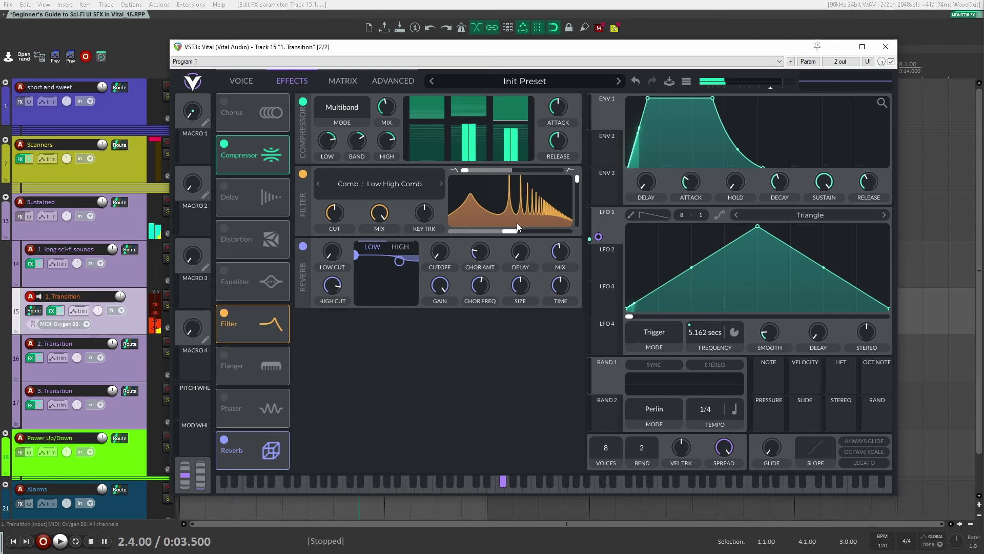
pyautogui.moveTo(511, 231); pyautogui.dragTo(531, 231)
pyautogui.moveTo(577, 182); pyautogui.dragTo(578, 189)
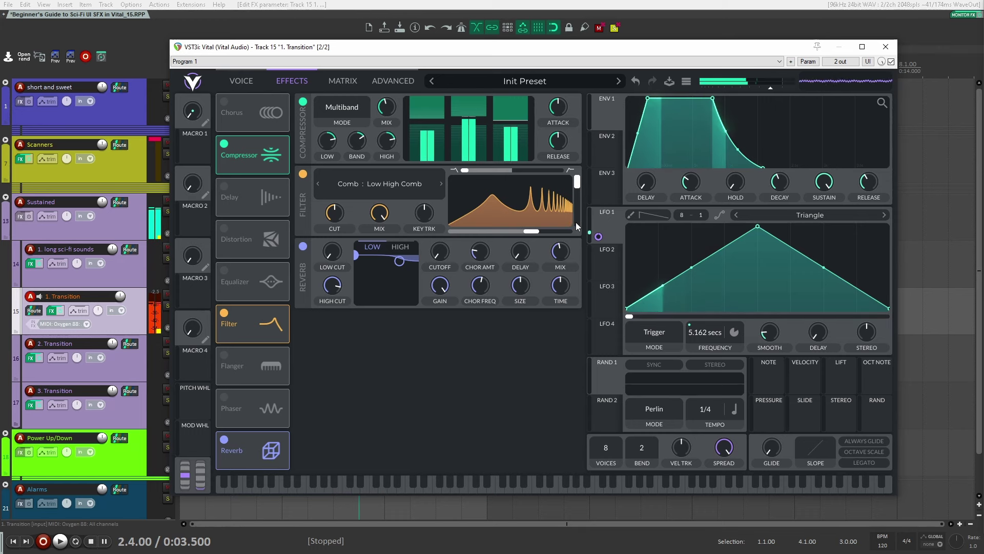
# Advance oscillator 1's wavetable through the Spectral set to Spectral 11.
pyautogui.click(241, 81)
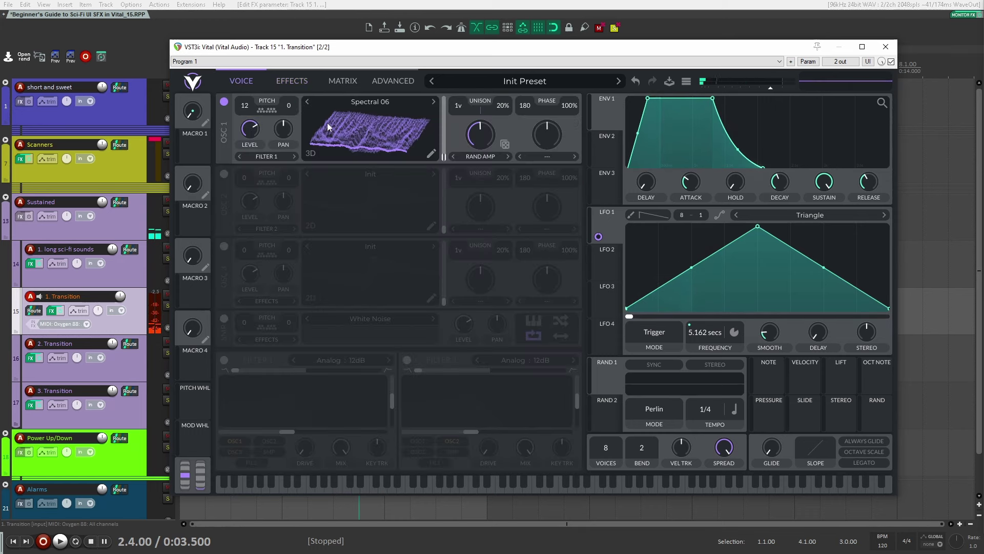
pyautogui.click(435, 105)
pyautogui.click(435, 104)
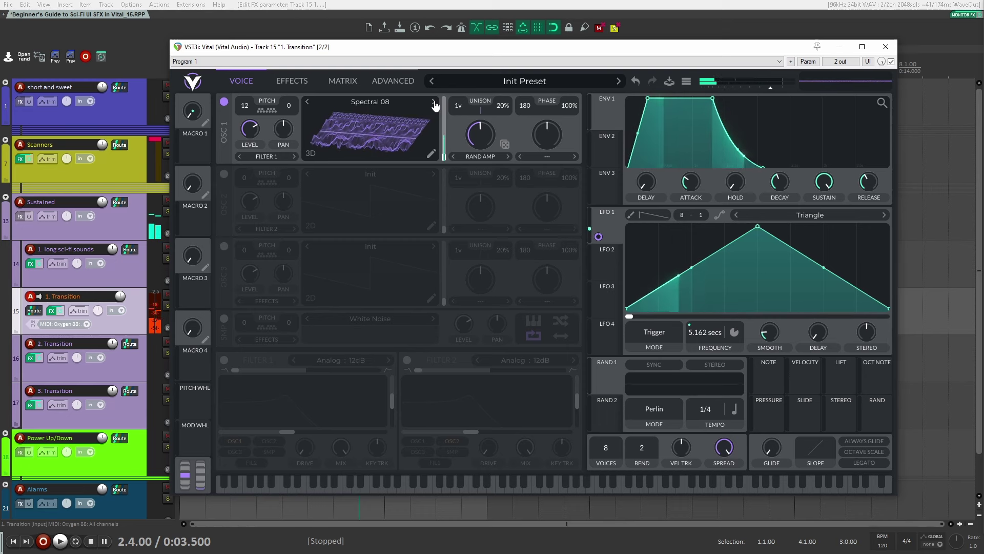
pyautogui.click(435, 105)
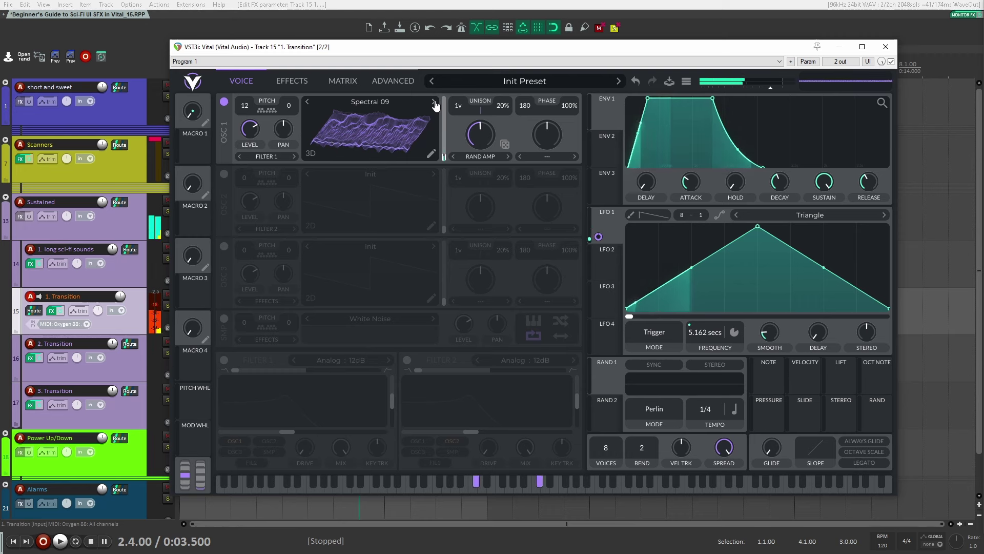
pyautogui.click(435, 104)
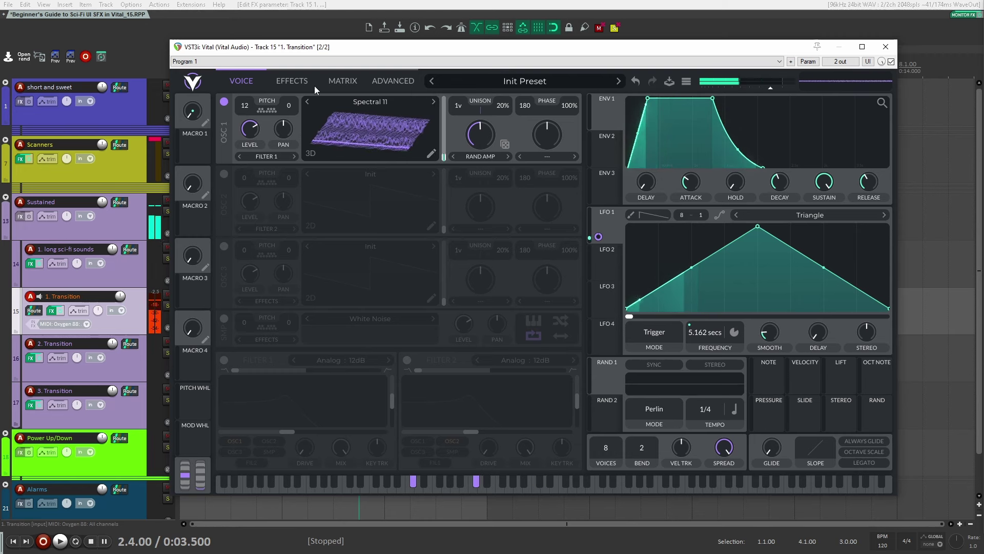
# Turn off the comb Filter effect and change oscillator 1's wavetable to Gritty 03.
pyautogui.click(292, 81)
pyautogui.click(303, 174)
pyautogui.click(241, 81)
pyautogui.click(436, 105)
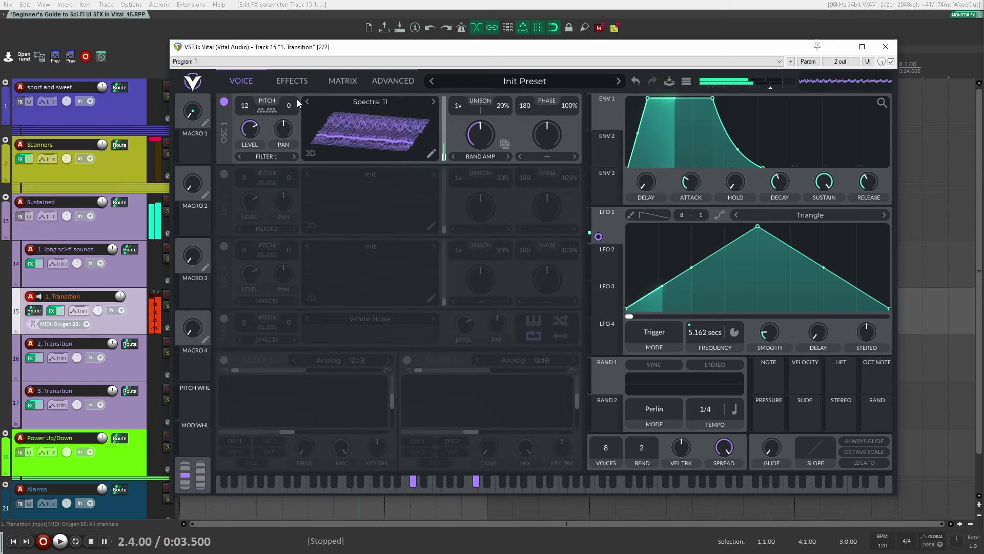
pyautogui.click(436, 105)
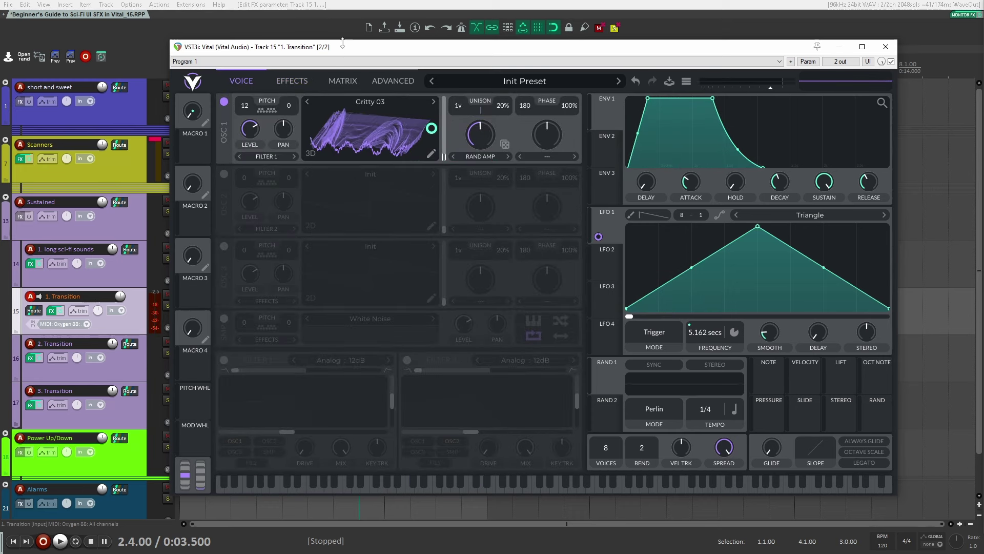
# Shape LFO 1 as a rising ramp over 1.493 seconds and modulate oscillator 1's Rand Amp amount with it, around a base of 18.42%.
pyautogui.click(886, 47)
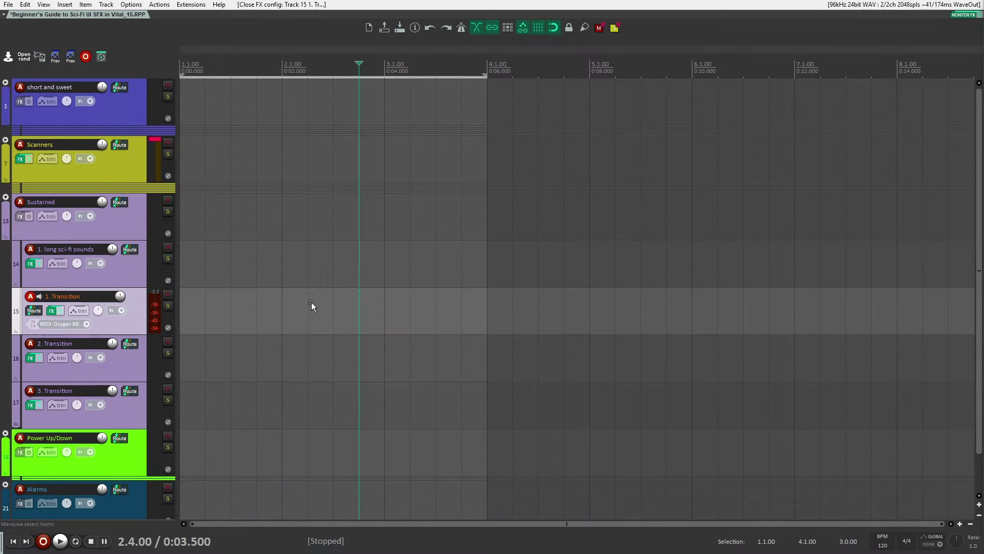
pyautogui.hotkey('ctrl', 'z')
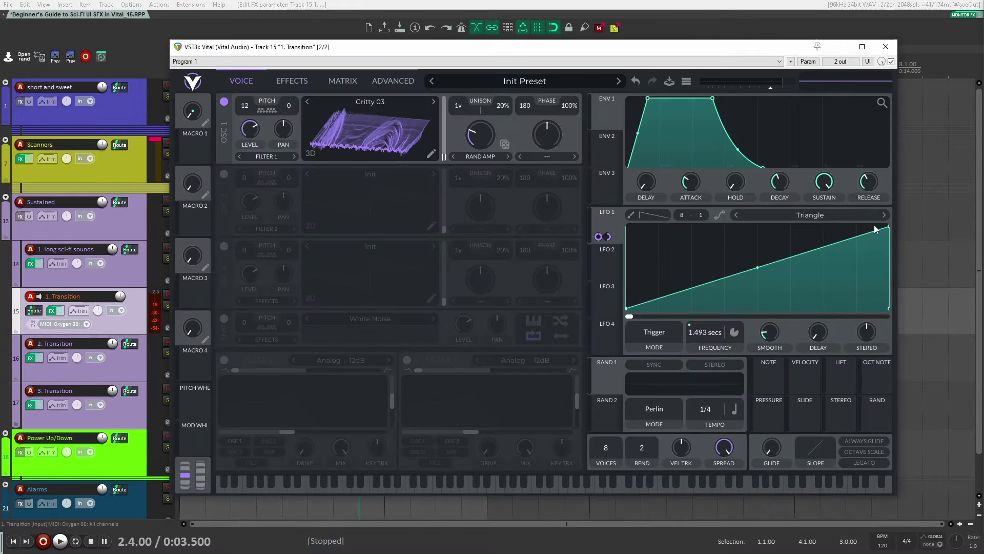
pyautogui.moveTo(874, 229); pyautogui.dragTo(761, 205)
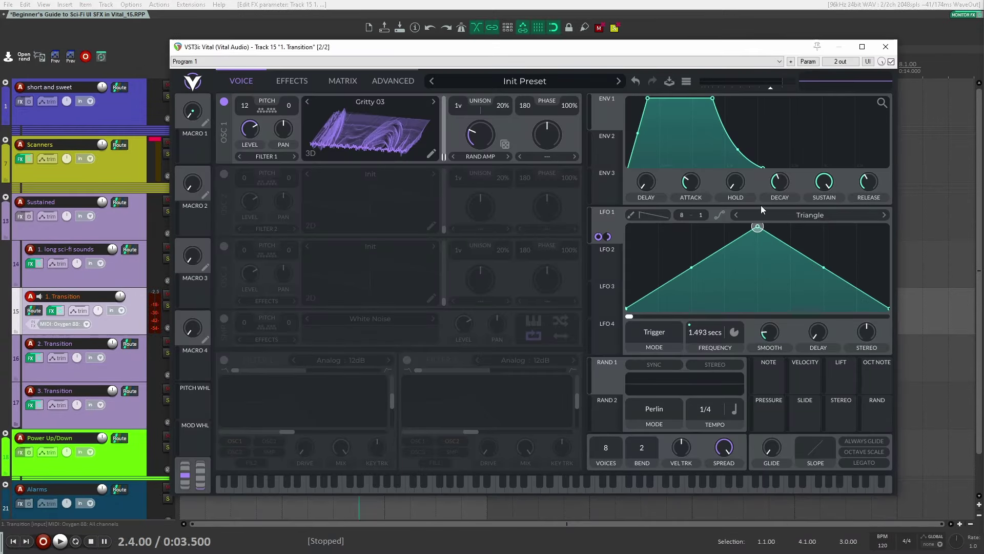
pyautogui.hotkey('ctrl', 'z')
pyautogui.moveTo(608, 234); pyautogui.dragTo(481, 135)
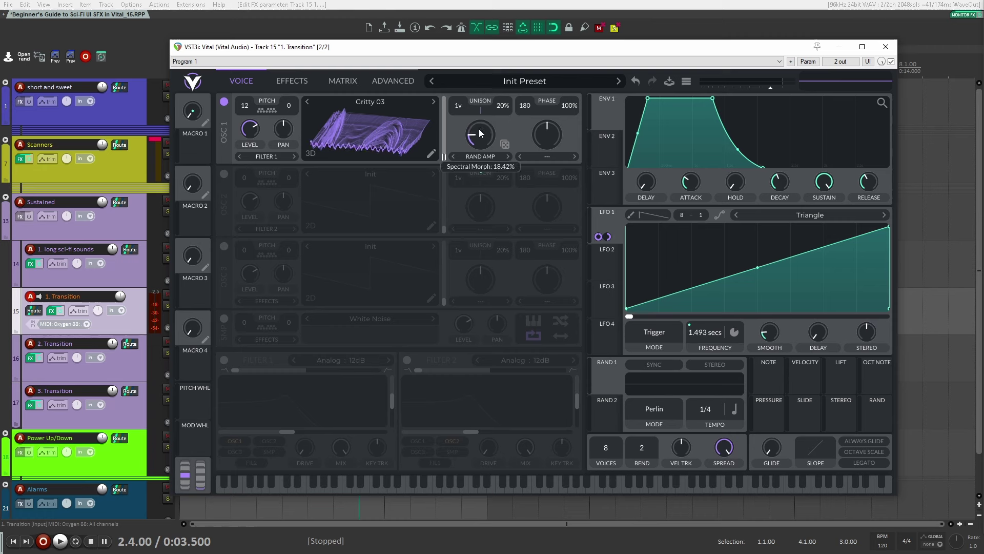
pyautogui.moveTo(480, 167)
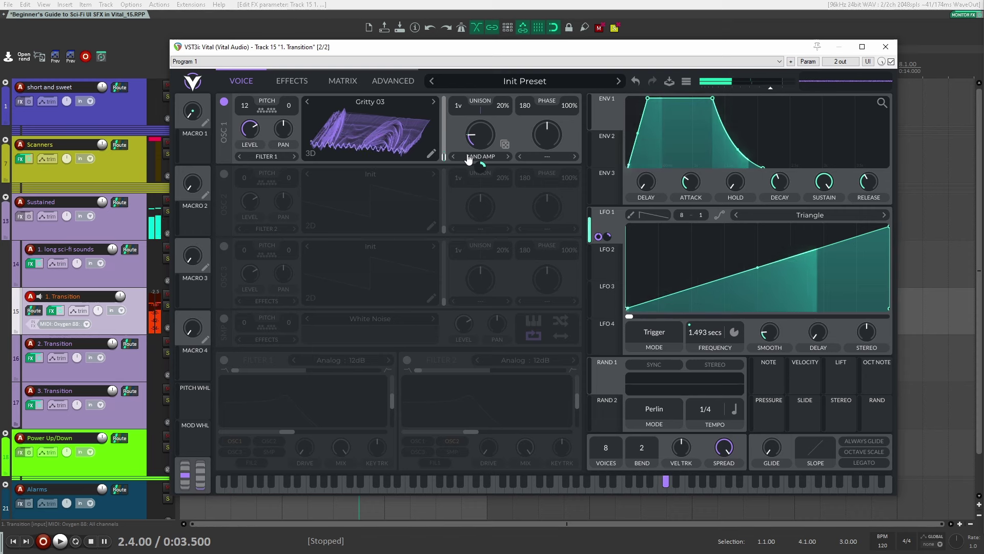
# Advance oscillator 1's wavetable past Gritty 05 and switch to the next spectral morph type.
pyautogui.click(434, 102)
pyautogui.click(434, 102)
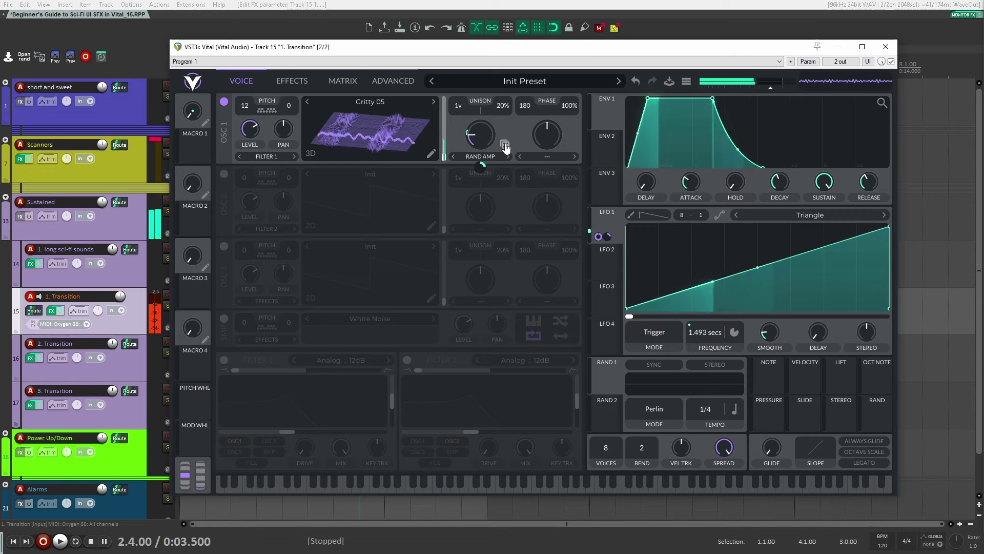
pyautogui.click(434, 102)
pyautogui.click(508, 157)
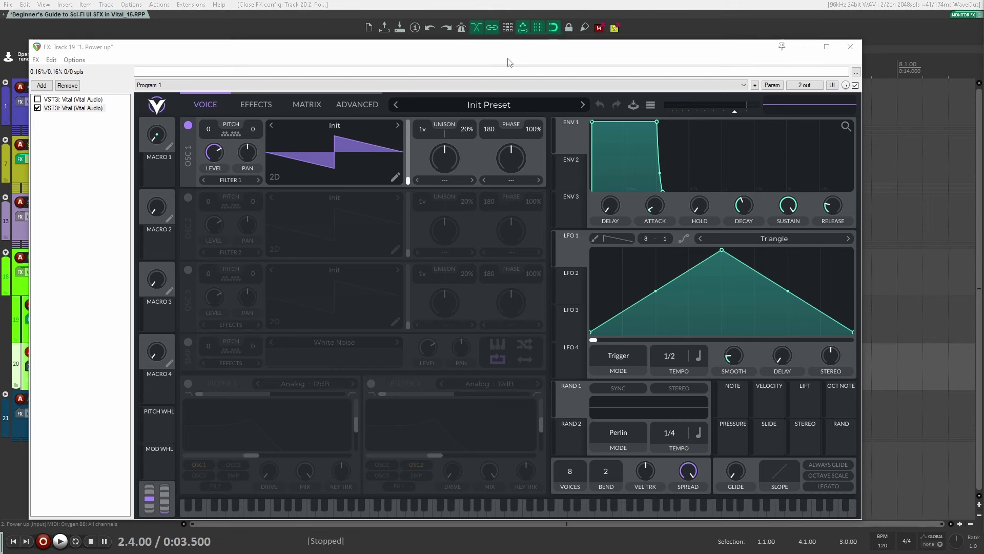
# Load the Spectral Growl 15 wavetable from DDA Core Pack's Growl Spectral folder into oscillator 1 on the "1. Power up" track.
pyautogui.moveTo(484, 37); pyautogui.dragTo(502, 28)
pyautogui.click(505, 93)
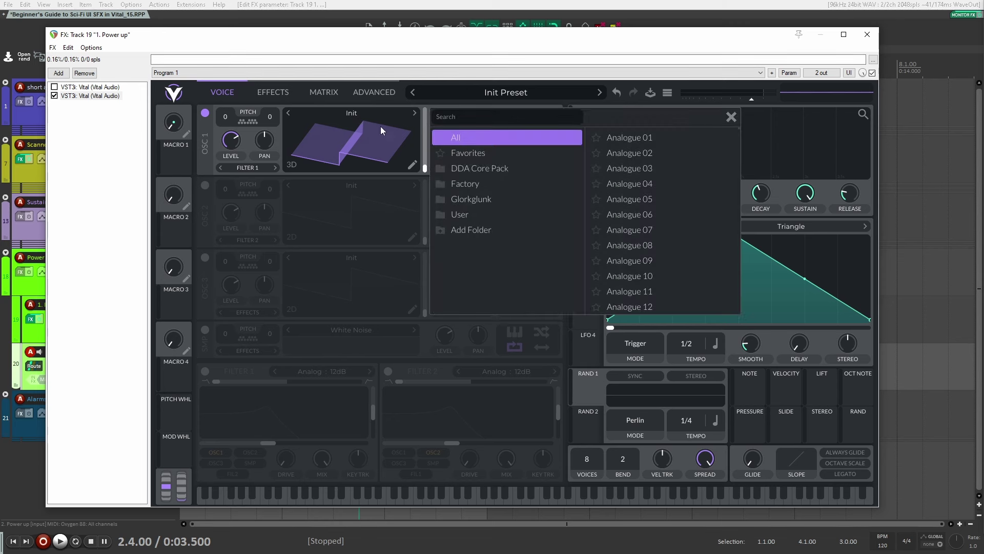
pyautogui.click(440, 168)
pyautogui.click(439, 168)
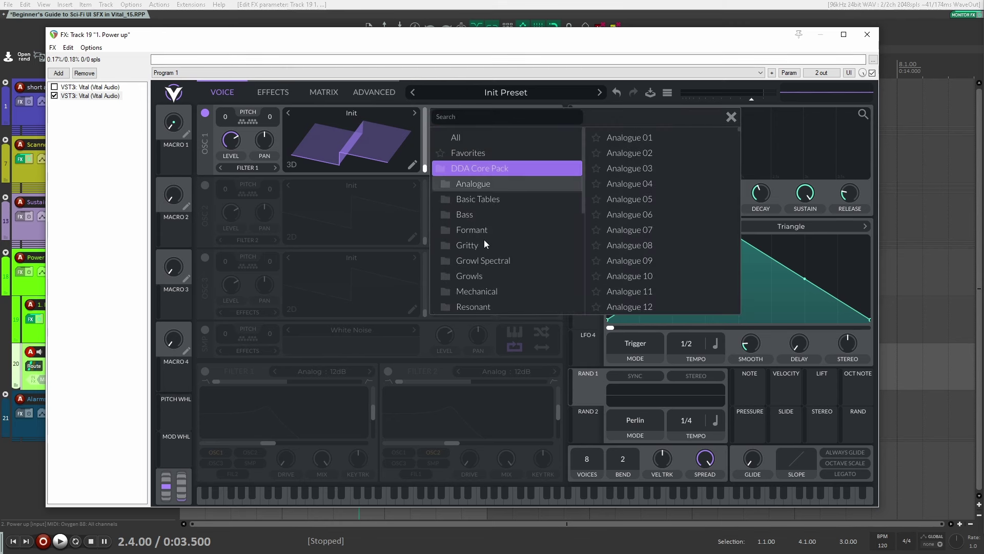
pyautogui.scroll(-1, 484, 239)
pyautogui.click(469, 257)
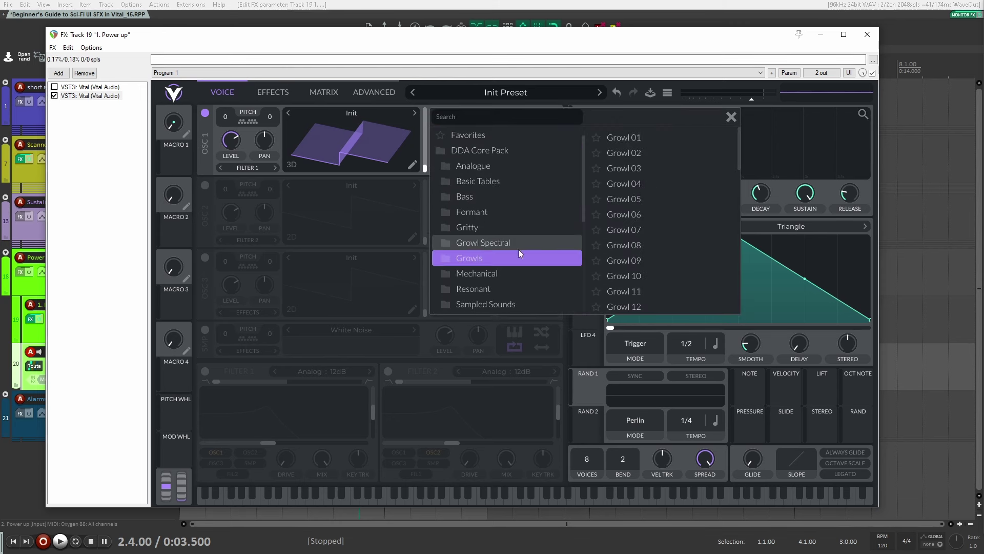
pyautogui.click(540, 242)
pyautogui.click(677, 268)
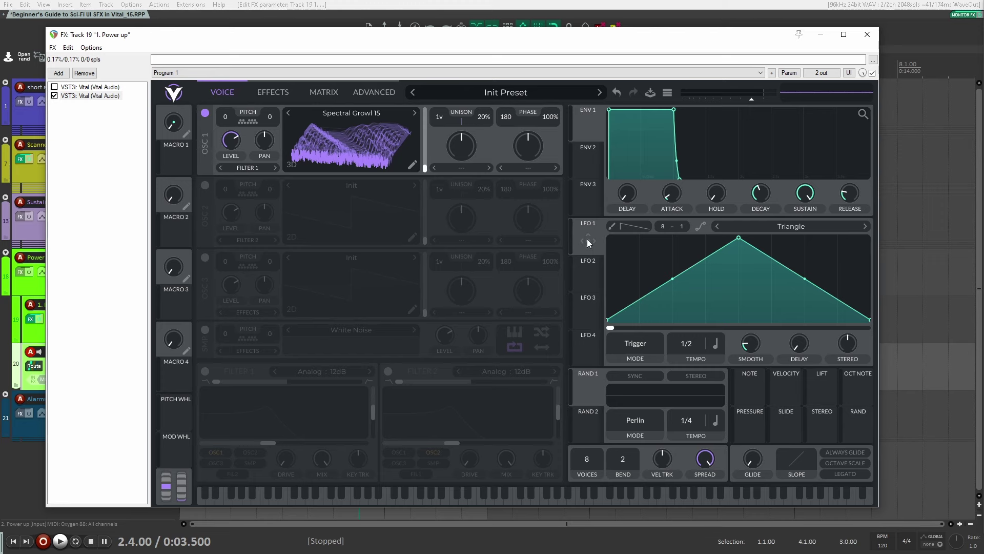
# Modulate oscillator 1's wavetable position with LFO 1, set to Envelope mode with a time of 1.606 seconds.
pyautogui.moveTo(588, 238); pyautogui.dragTo(396, 131)
pyautogui.moveTo(623, 40); pyautogui.dragTo(666, 39)
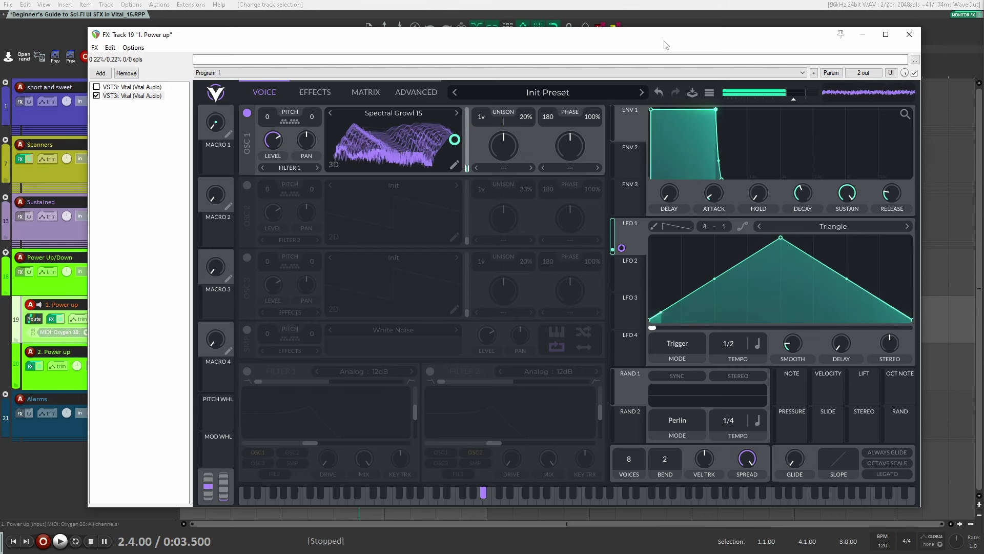
pyautogui.click(758, 343)
pyautogui.click(765, 358)
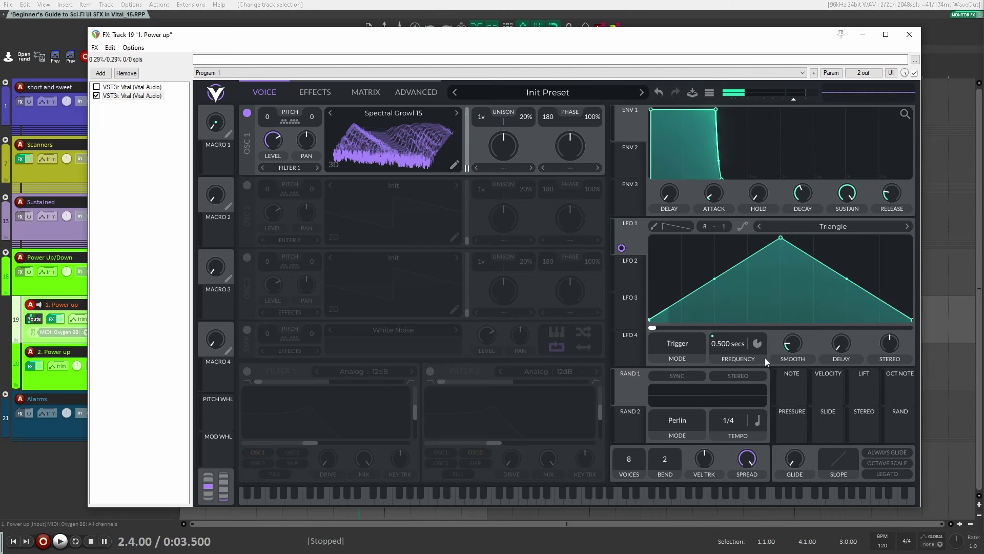
pyautogui.moveTo(749, 354)
pyautogui.mouseDown()
pyautogui.moveTo(736, 344)
pyautogui.moveTo(722, 355)
pyautogui.moveTo(732, 345)
pyautogui.mouseUp()
pyautogui.click(677, 343)
pyautogui.click(669, 384)
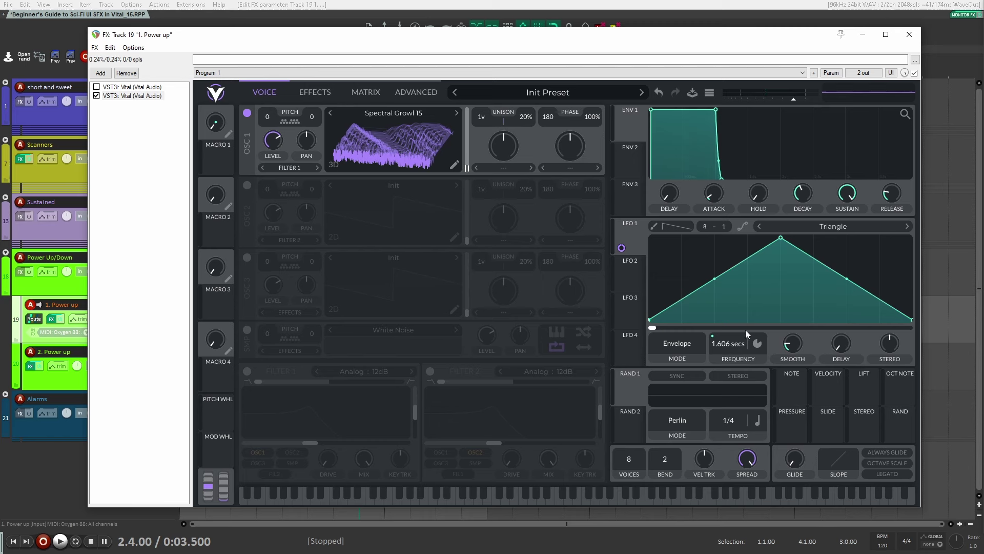
# Shape LFO 2 as a rising ramp lasting 2.489 seconds and assign it as a modulator on oscillator 1.
pyautogui.click(635, 279)
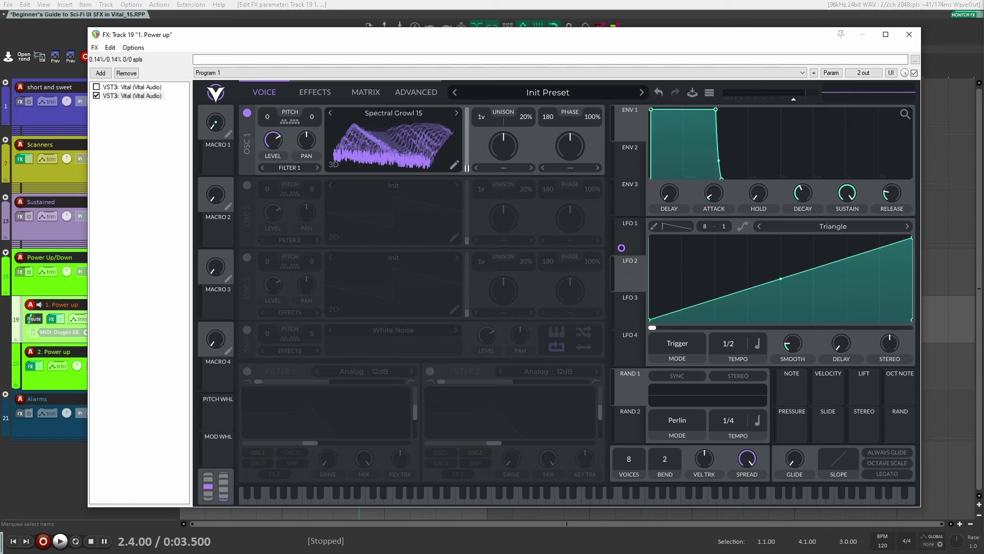
pyautogui.click(762, 346)
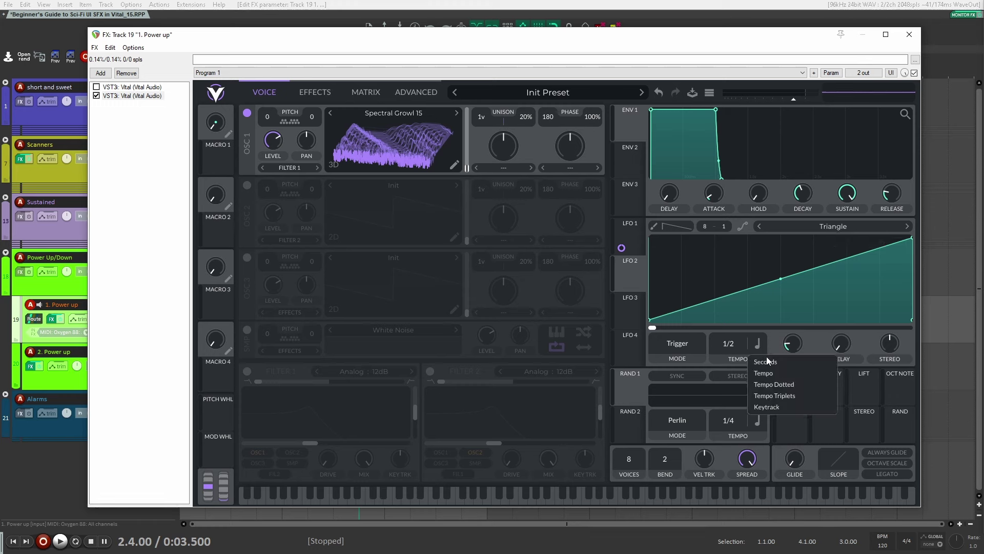
pyautogui.click(769, 361)
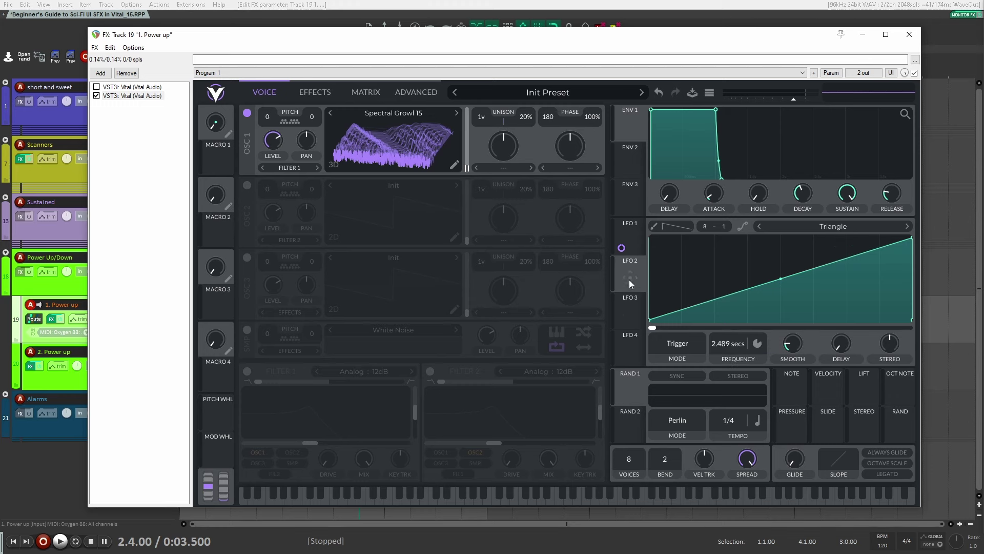
pyautogui.moveTo(629, 282); pyautogui.dragTo(282, 173)
# Enable oscillator 2 with a 3D wavetable view and set its phase distortion to RM <- Osc 1 at full amount.
pyautogui.click(247, 185)
pyautogui.click(338, 220)
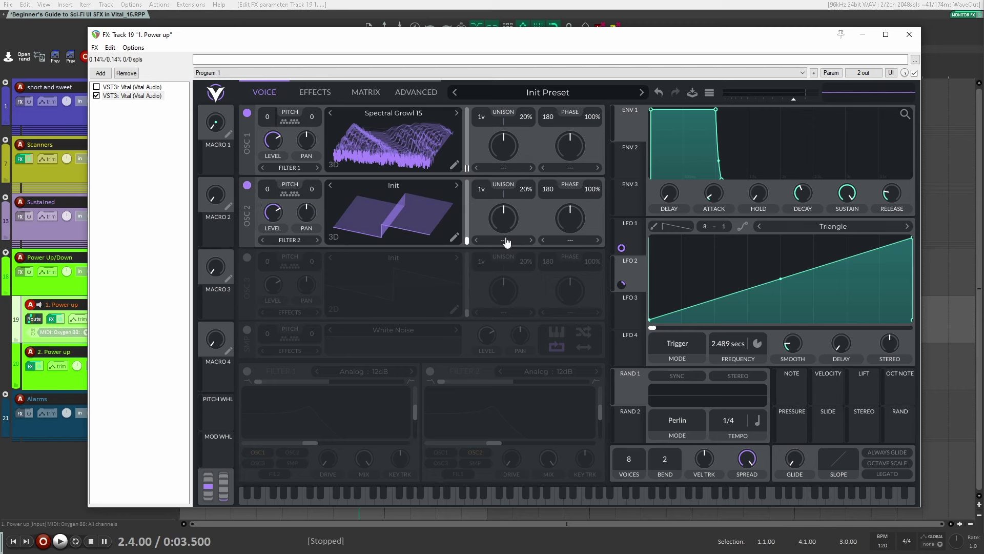
pyautogui.click(569, 240)
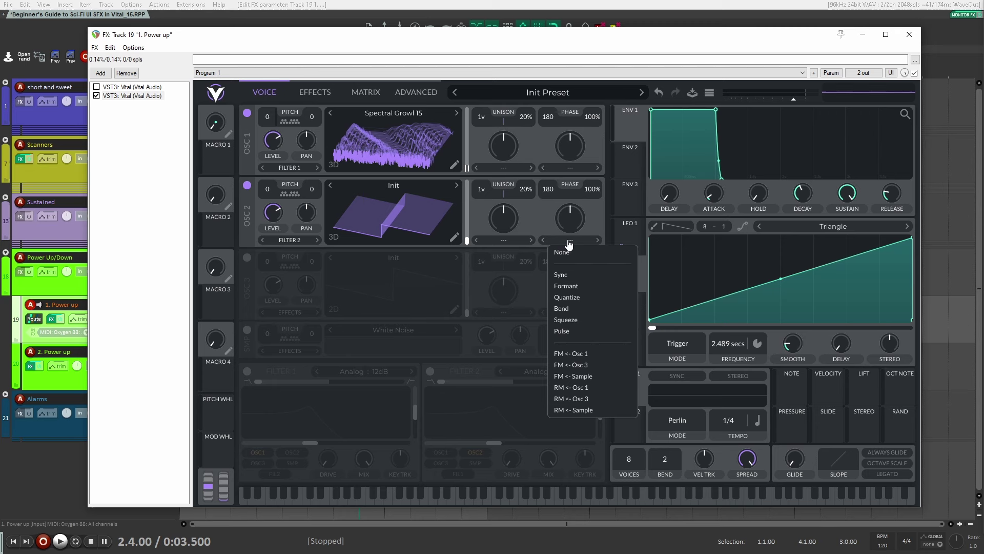
pyautogui.click(582, 388)
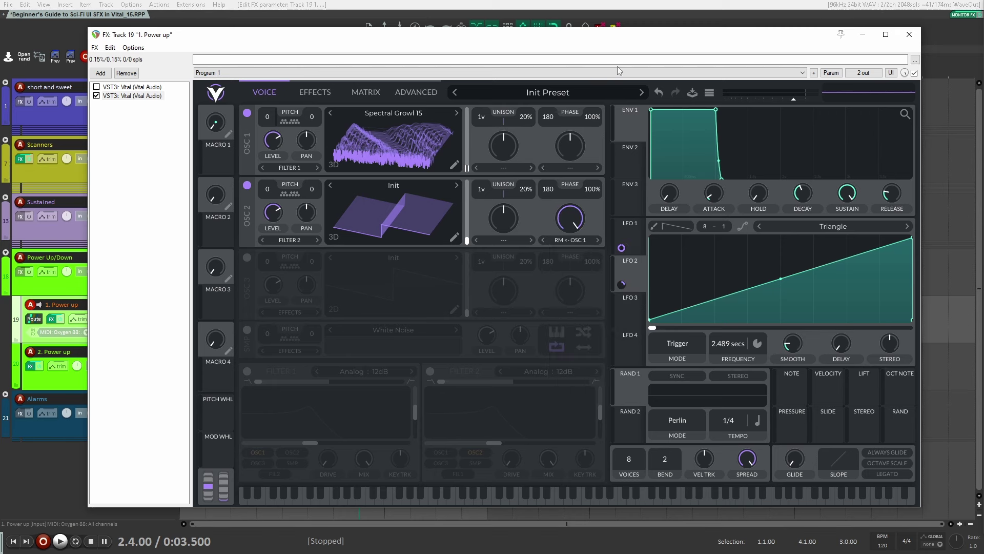
# Load the Sine FM 04 wavetable from DDA Core Pack's Sine FM folder into oscillator 2.
pyautogui.click(401, 185)
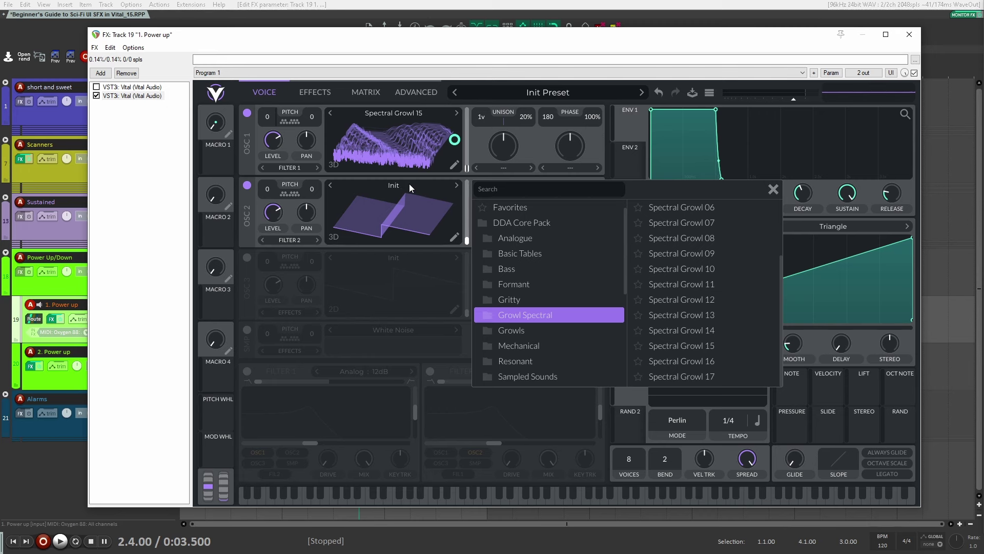
pyautogui.scroll(-5, 540, 326)
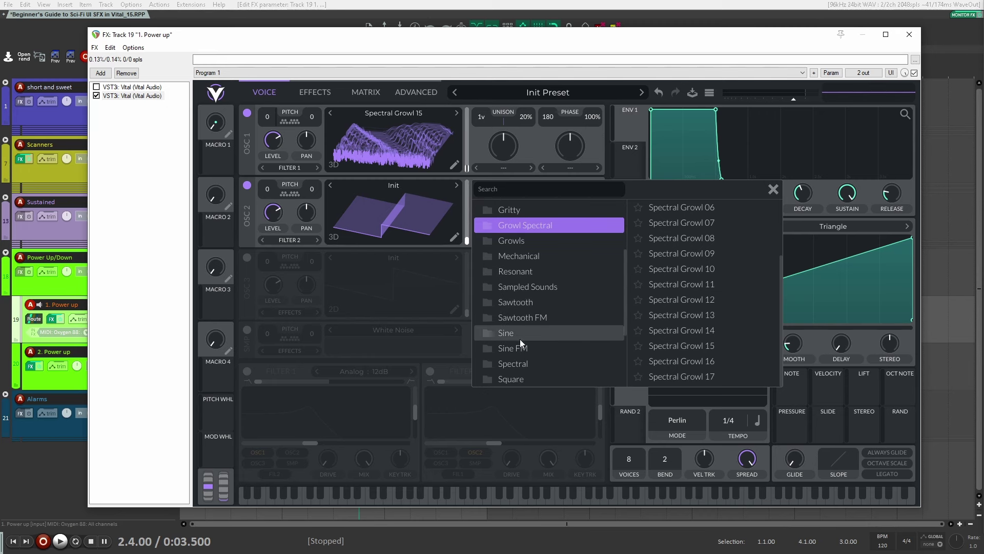
pyautogui.click(520, 347)
pyautogui.click(699, 207)
pyautogui.click(421, 229)
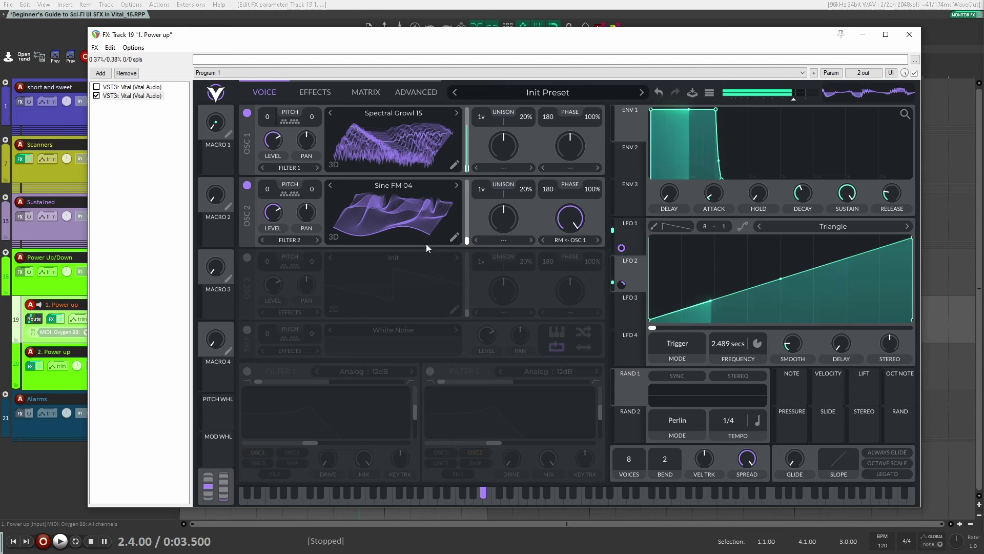
# Set LFO 1 to Trigger mode and LFO 2 to Envelope mode.
pyautogui.click(635, 238)
pyautogui.click(677, 347)
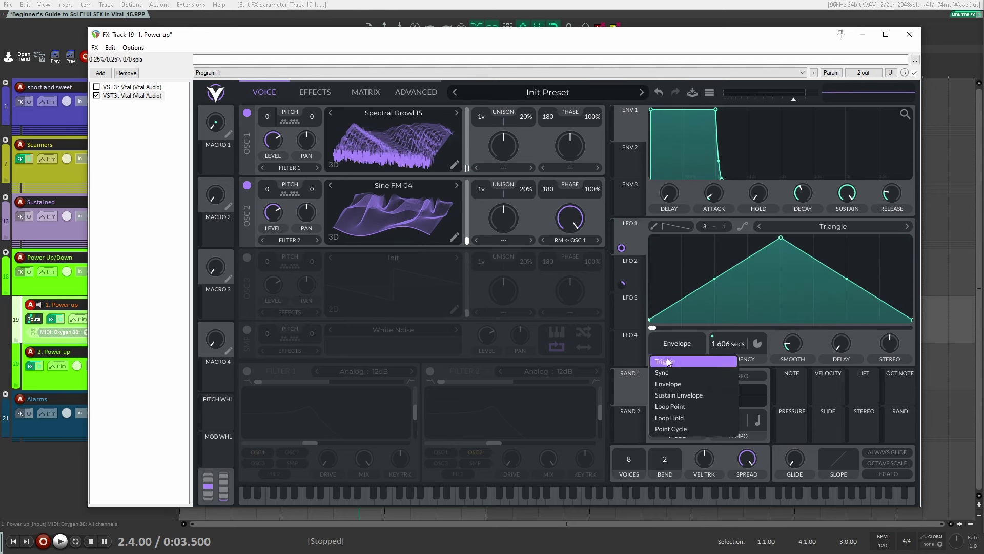
pyautogui.click(669, 358)
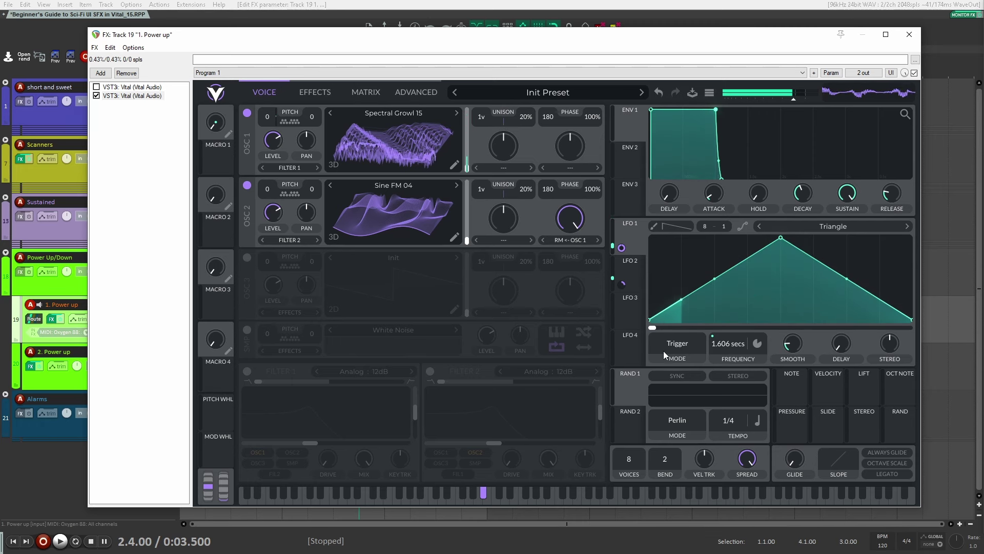
pyautogui.click(636, 282)
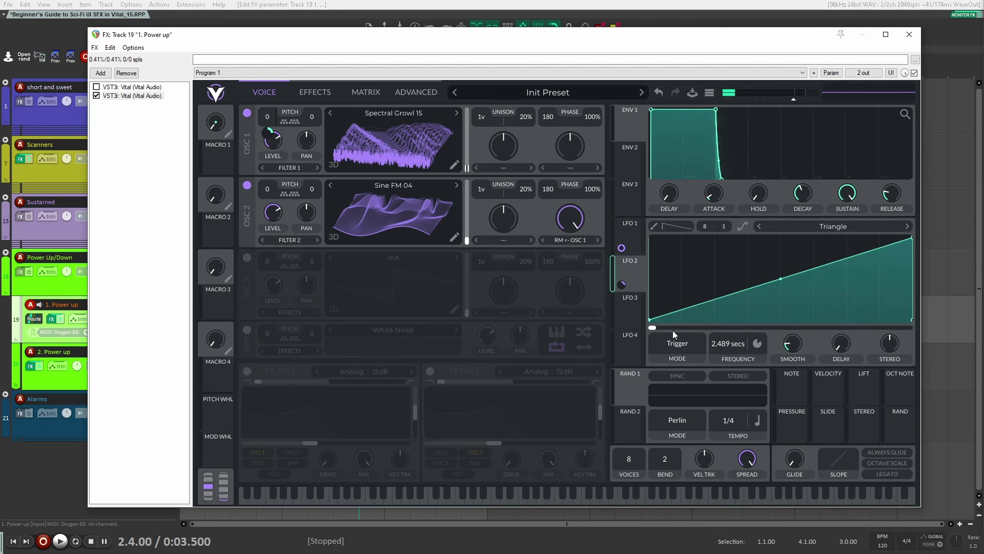
pyautogui.click(680, 341)
pyautogui.click(686, 384)
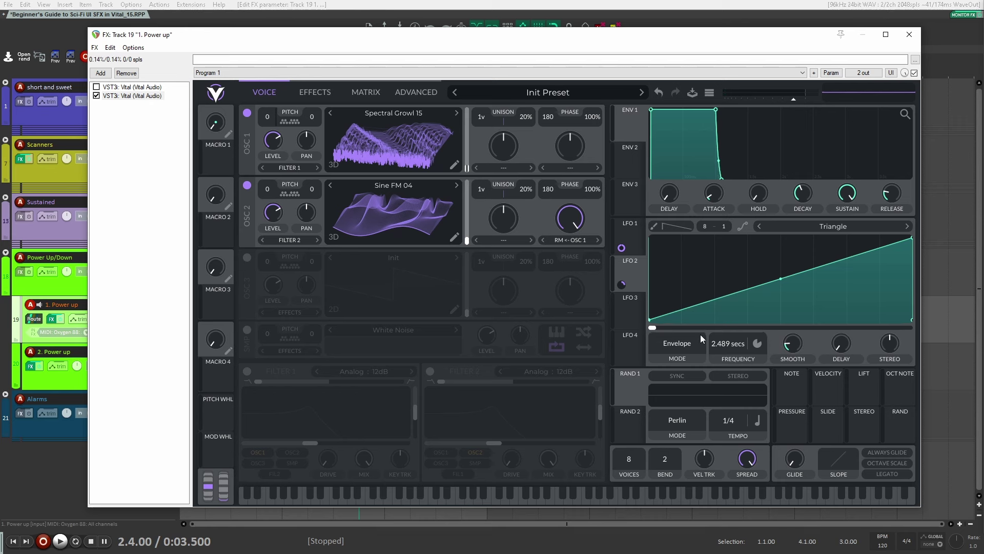
# Audition oscillator 2's wavetable frames and modulate its wavetable position with LFO 2 at an amount of 128.0.
pyautogui.click(633, 228)
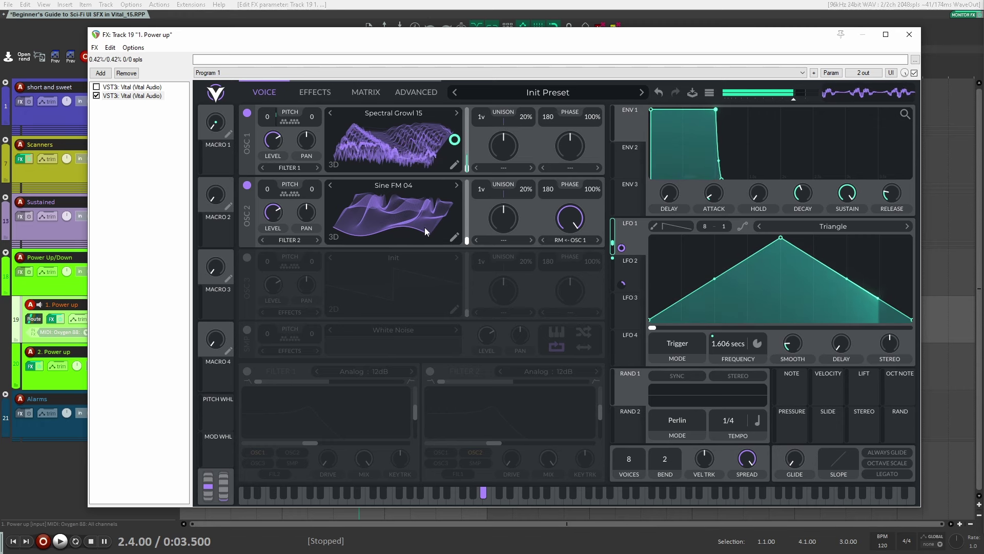
pyautogui.moveTo(425, 232); pyautogui.dragTo(438, 214)
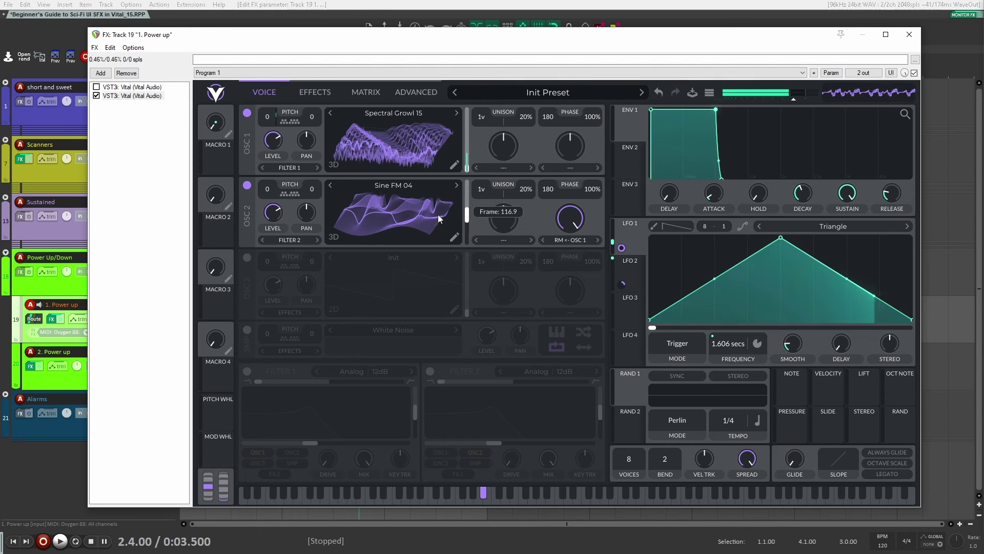
pyautogui.click(634, 276)
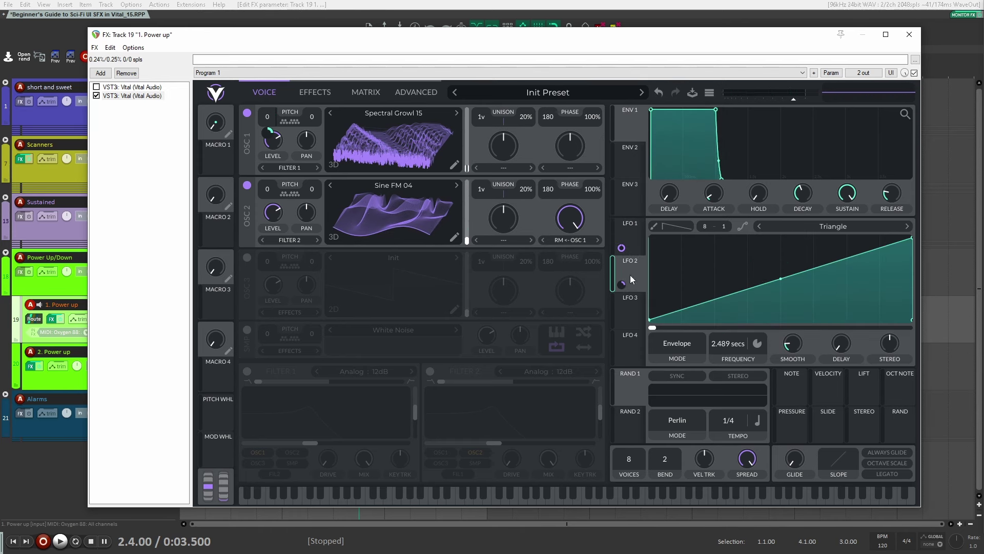
pyautogui.moveTo(622, 283); pyautogui.dragTo(410, 213)
pyautogui.moveTo(451, 206)
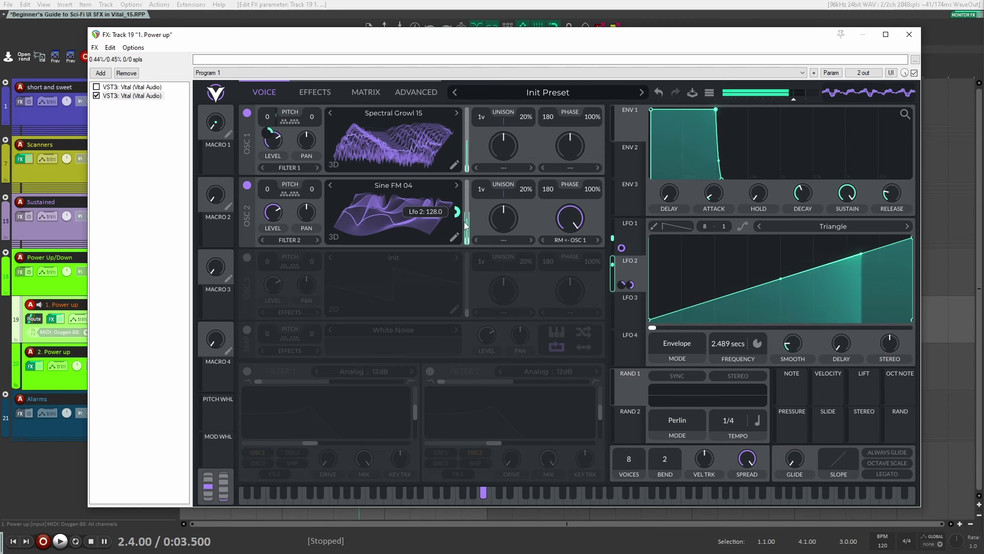
# Try Inharmonic Stretch, Smear, Harmonic Stretch and Random Amplitudes as oscillator 2's spectral morph at a high morph amount.
pyautogui.click(514, 241)
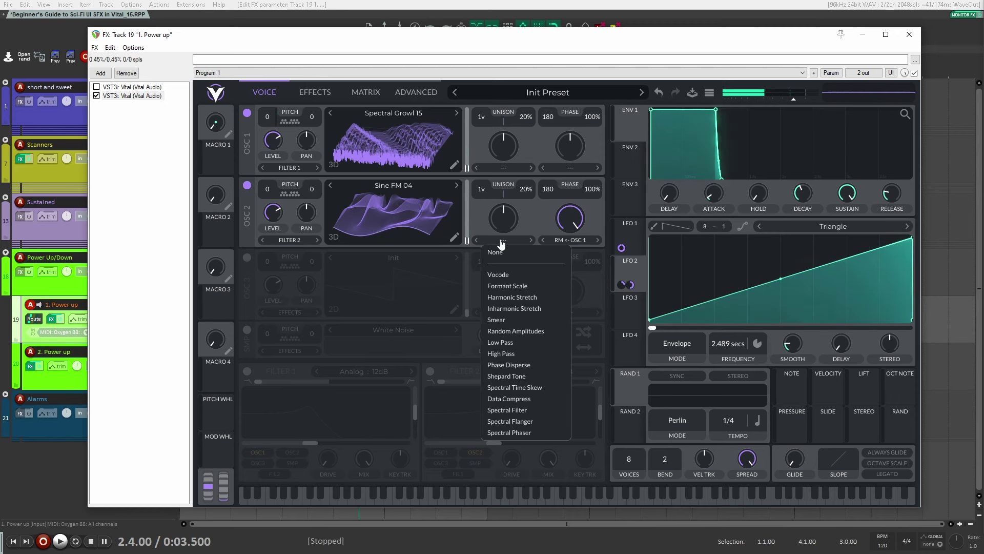
pyautogui.click(533, 309)
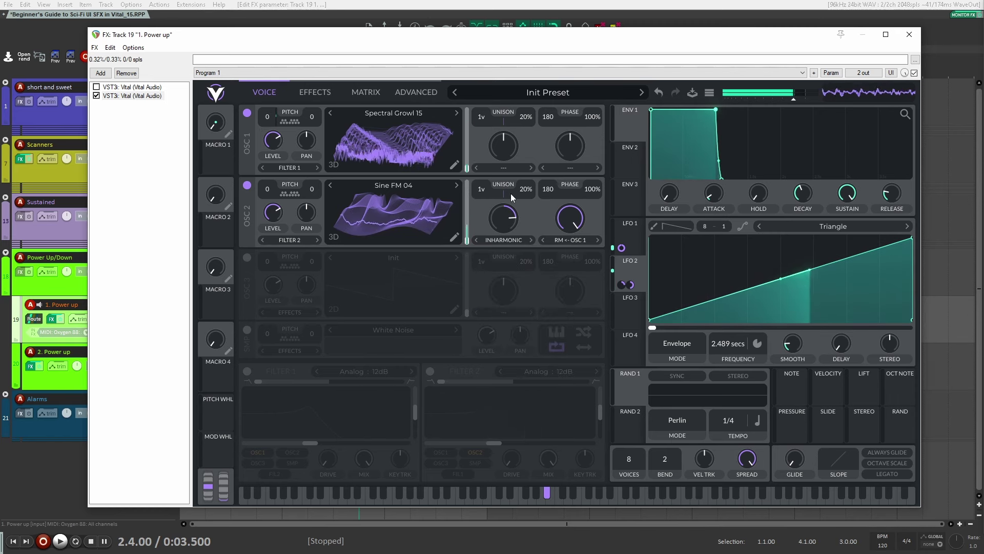
pyautogui.click(531, 240)
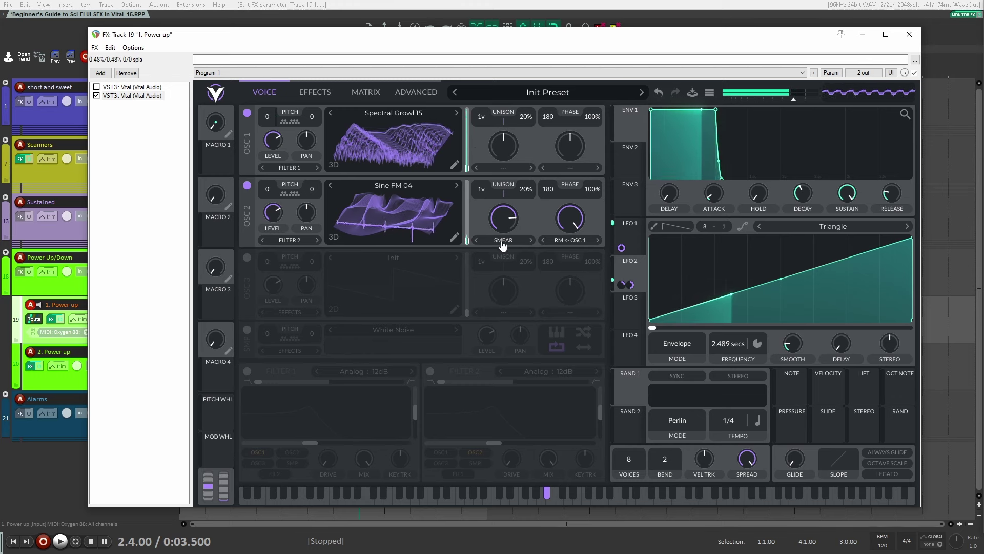
pyautogui.scroll(-2, 503, 241)
pyautogui.scroll(3, 502, 205)
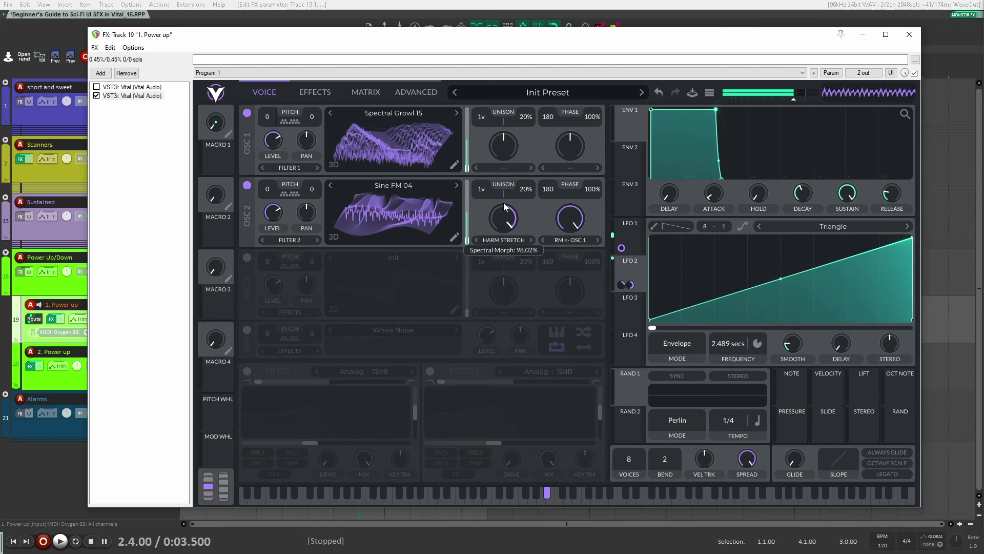
pyautogui.moveTo(504, 202); pyautogui.dragTo(501, 208)
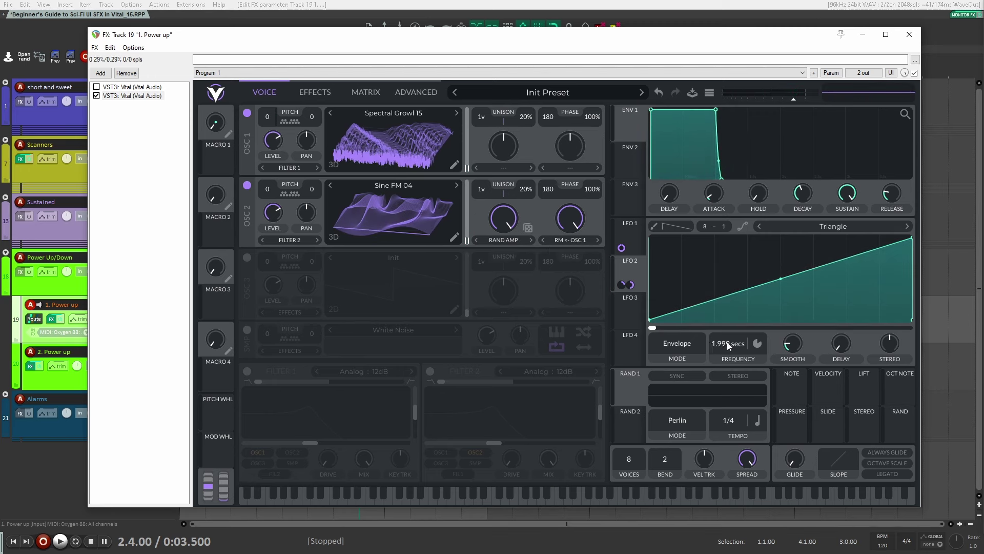
# Set LFO 2's time to 0.622 seconds and lengthen envelope 1's release.
pyautogui.moveTo(727, 342); pyautogui.dragTo(728, 343)
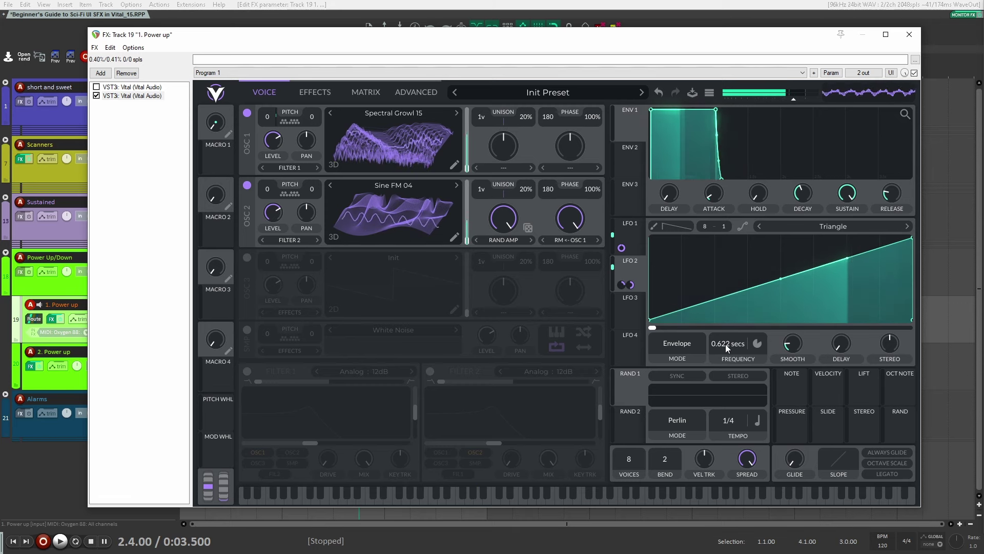
pyautogui.moveTo(892, 191); pyautogui.dragTo(891, 179)
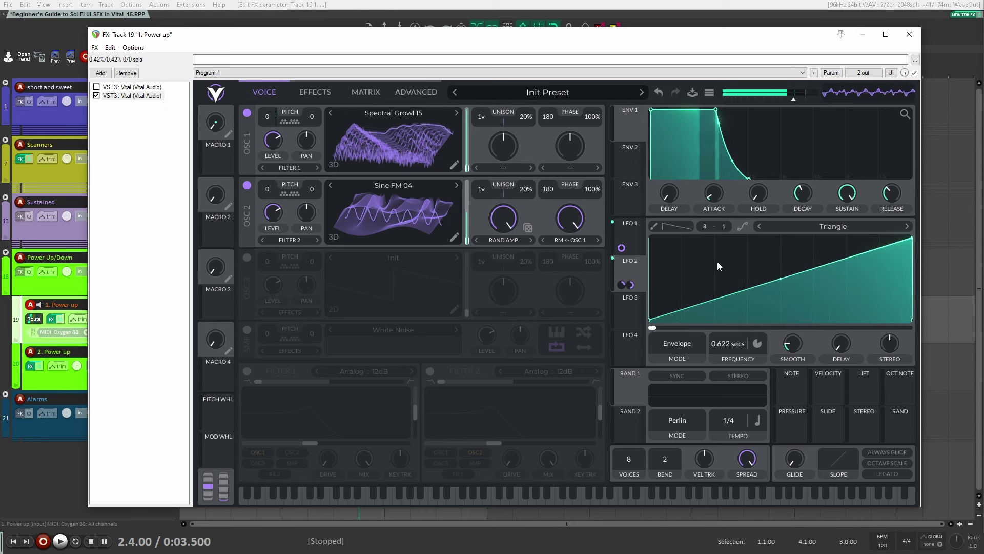
# Set oscillator 2's spectral morph to Inharmonic Stretch and modulate the morph amount with LFO 2.
pyautogui.scroll(-3, 509, 229)
pyautogui.scroll(-2, 509, 239)
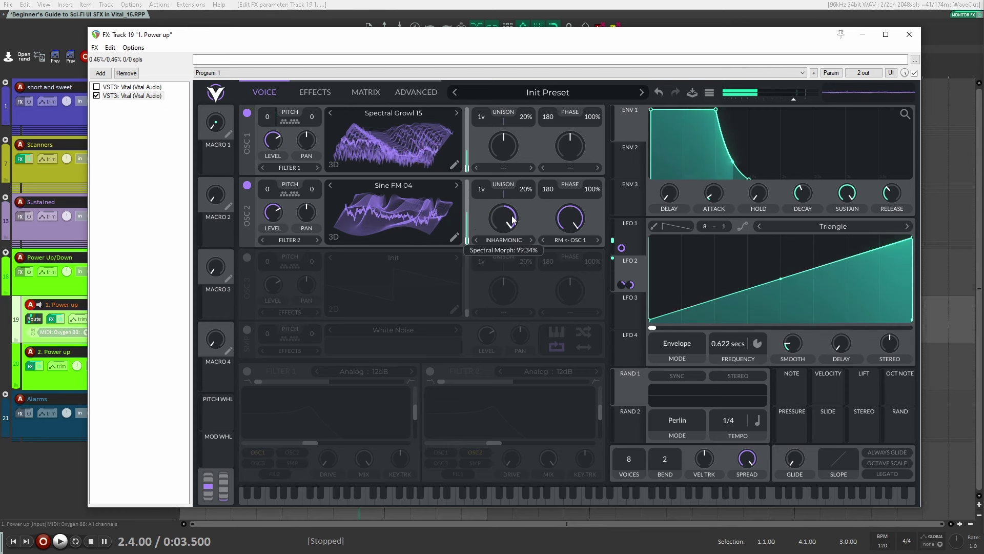
pyautogui.moveTo(563, 238); pyautogui.dragTo(505, 217)
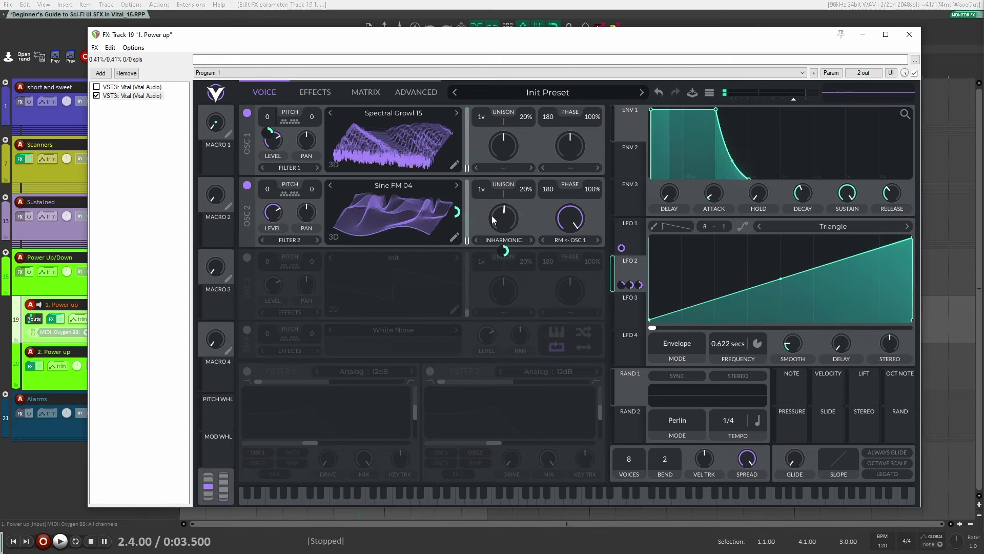
# Enable the Compressor in Multiband mode and the Reverb, and raise the reverb mix.
pyautogui.click(315, 92)
pyautogui.click(252, 159)
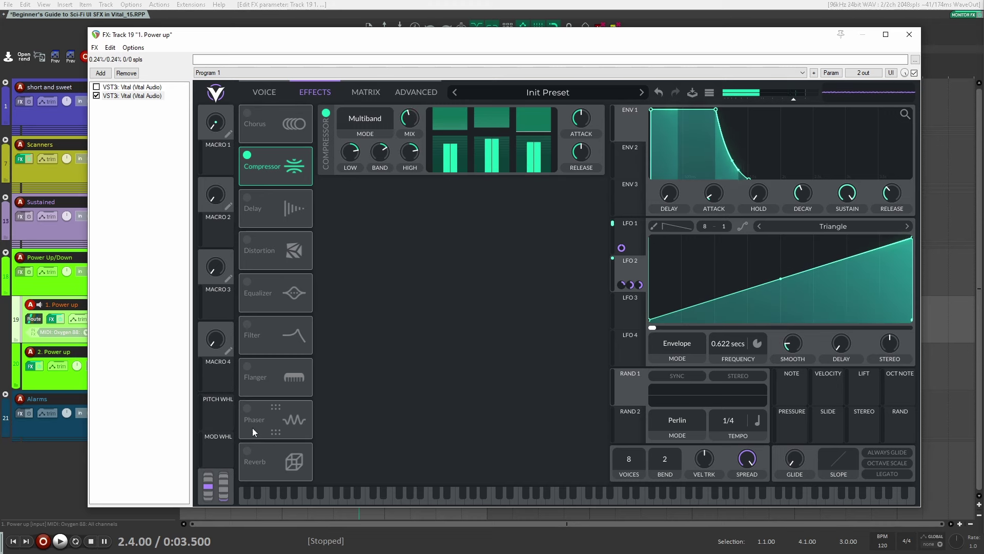
pyautogui.click(247, 451)
pyautogui.moveTo(583, 202); pyautogui.dragTo(586, 170)
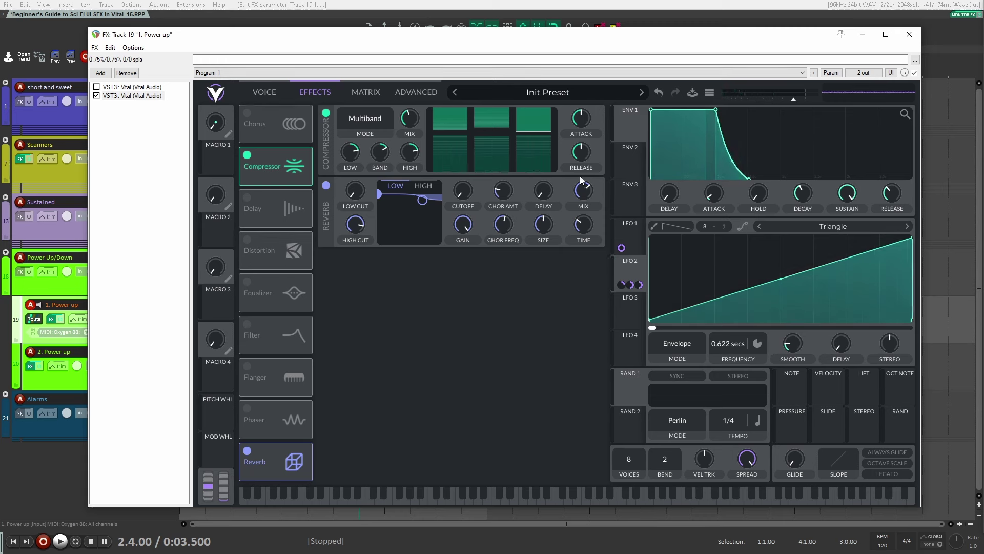
# Enable oscillator 3 with phase distortion set to RM <- Osc 1, and close the power-up track's synth window.
pyautogui.click(264, 92)
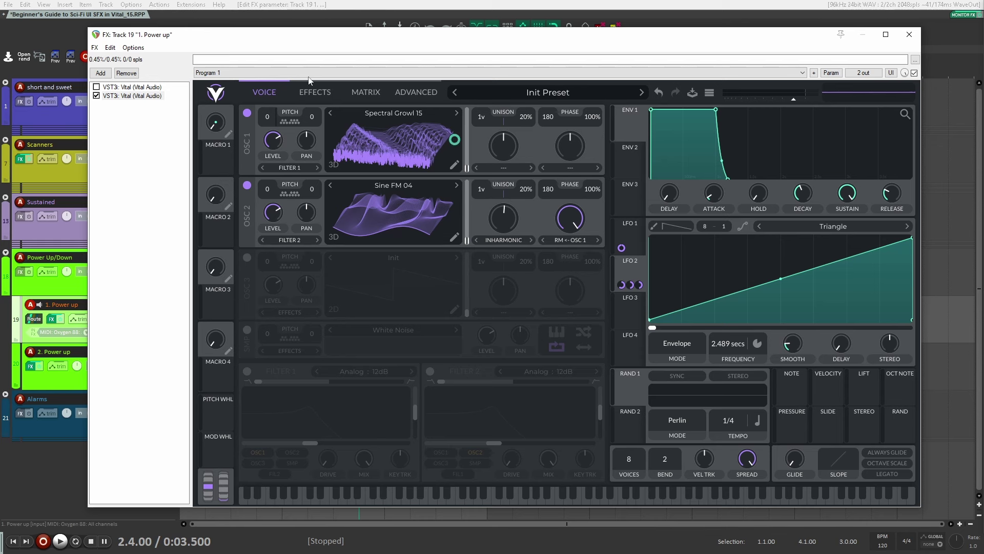
pyautogui.click(247, 258)
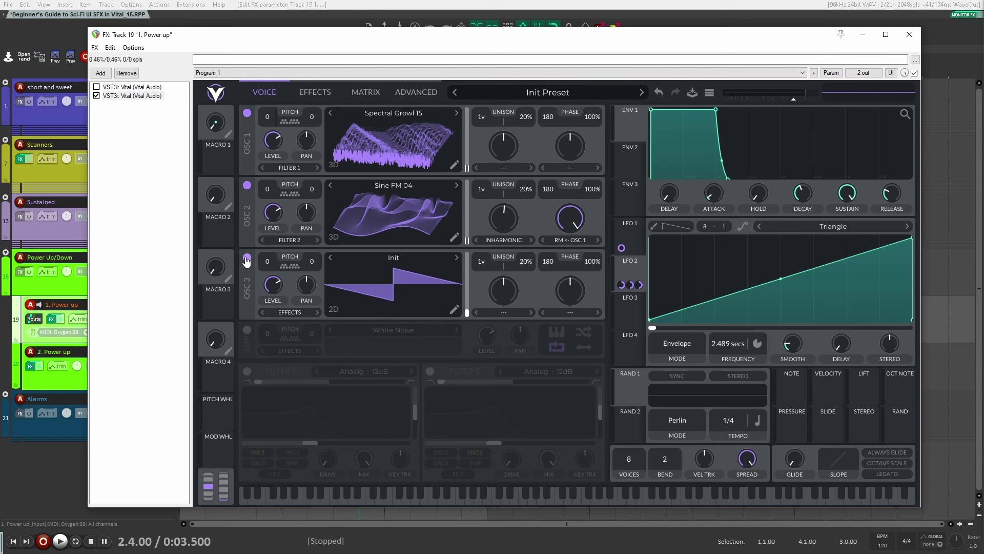
pyautogui.click(247, 258)
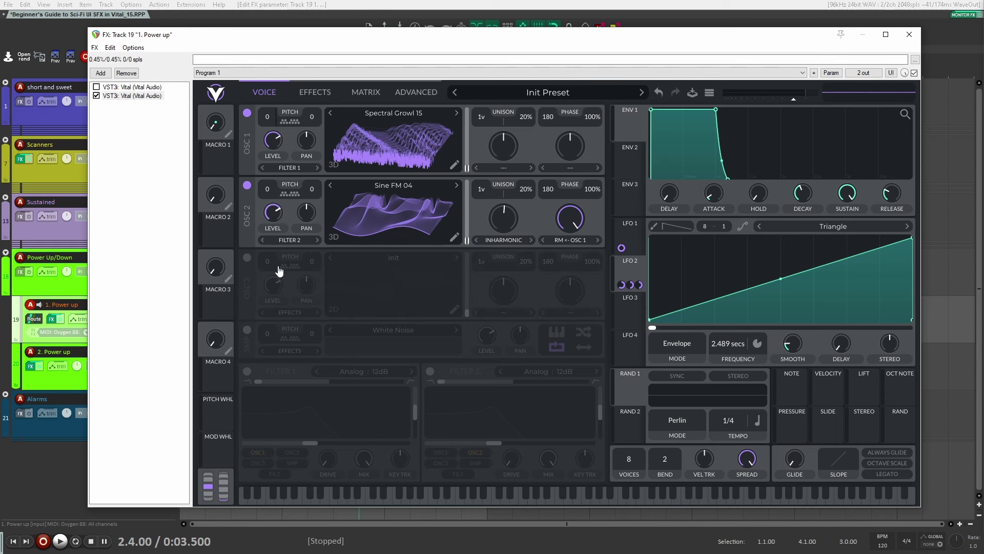
pyautogui.click(247, 258)
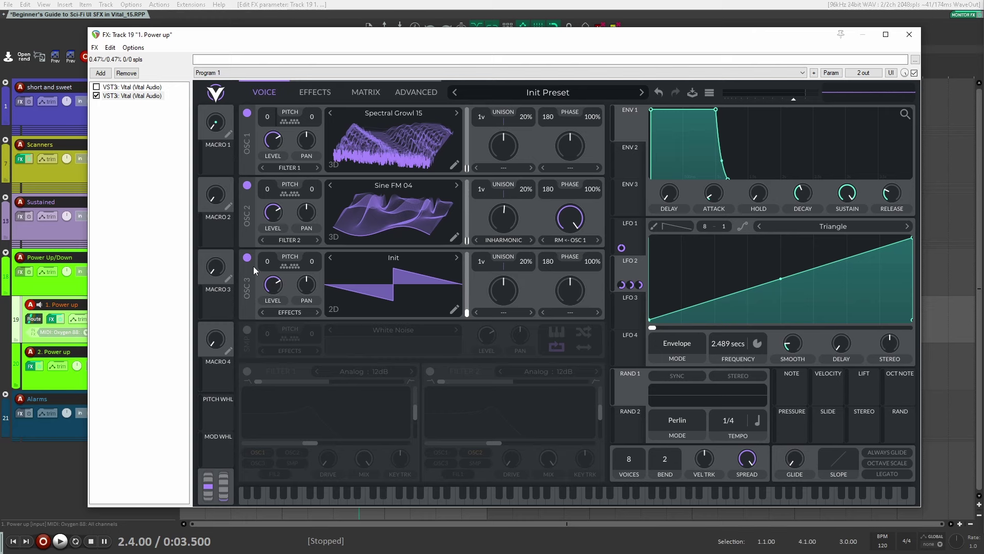
pyautogui.click(573, 313)
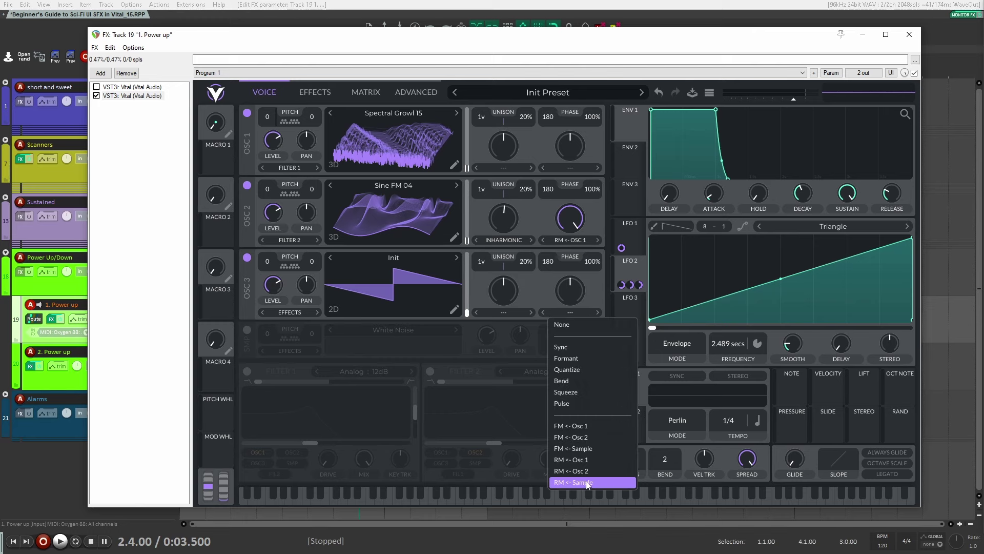
pyautogui.click(578, 460)
pyautogui.click(566, 311)
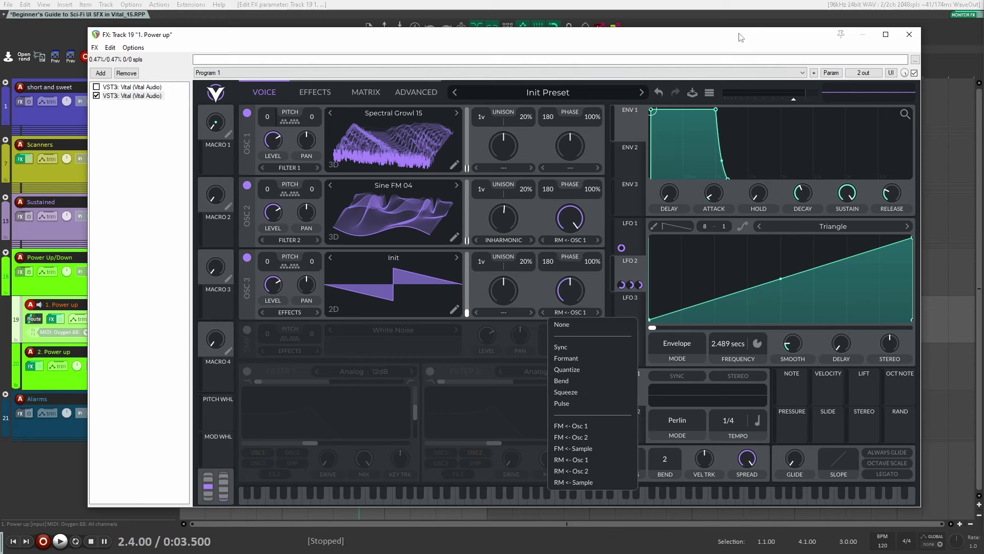
pyautogui.click(909, 35)
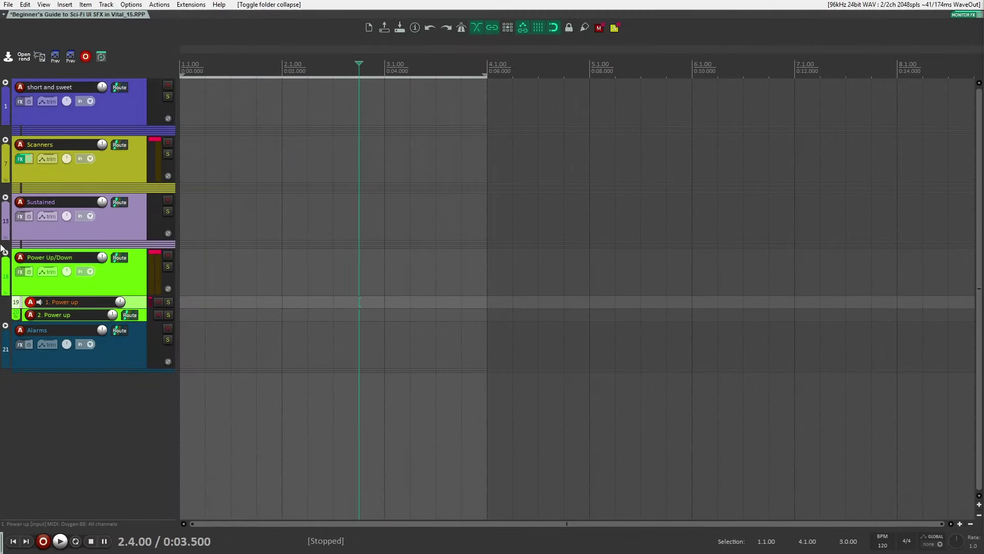
# Collapse the Power Up/Down folder, expand the Alarms folder and select the 1. Alarm track.
pyautogui.click(5, 253)
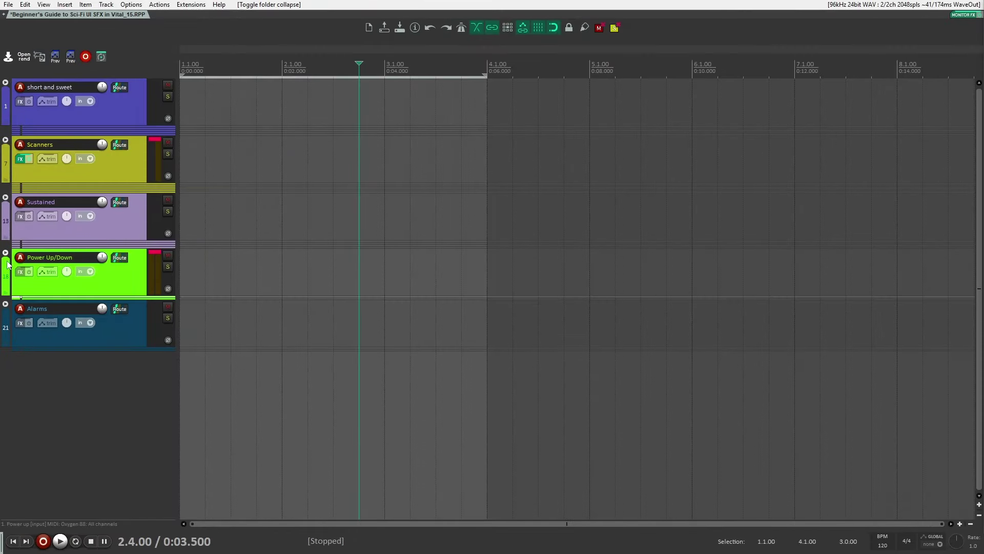
pyautogui.click(6, 303)
pyautogui.click(142, 372)
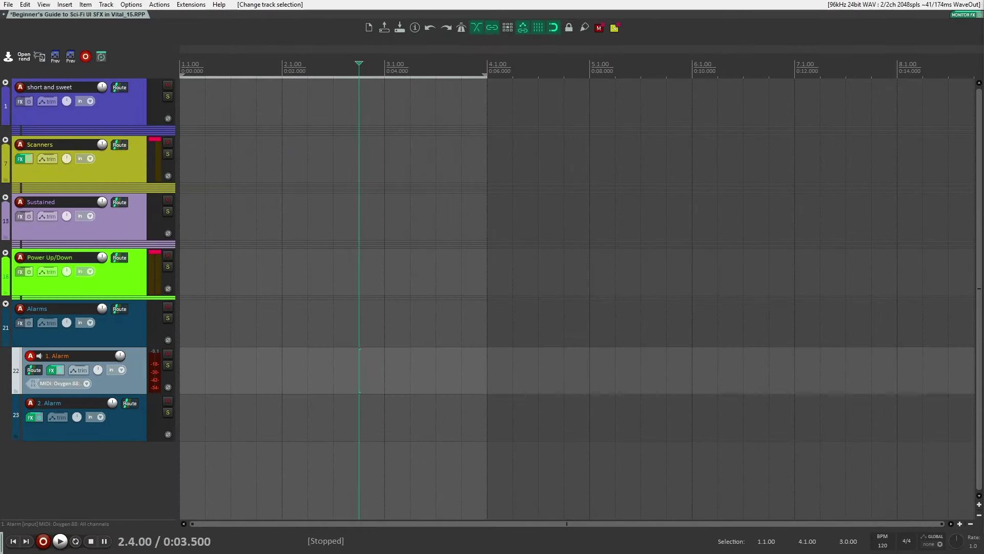
# Add the VST3i version of Vital to the 1. Alarm track and place its window clear of the track list.
pyautogui.click(52, 369)
pyautogui.write('vital')
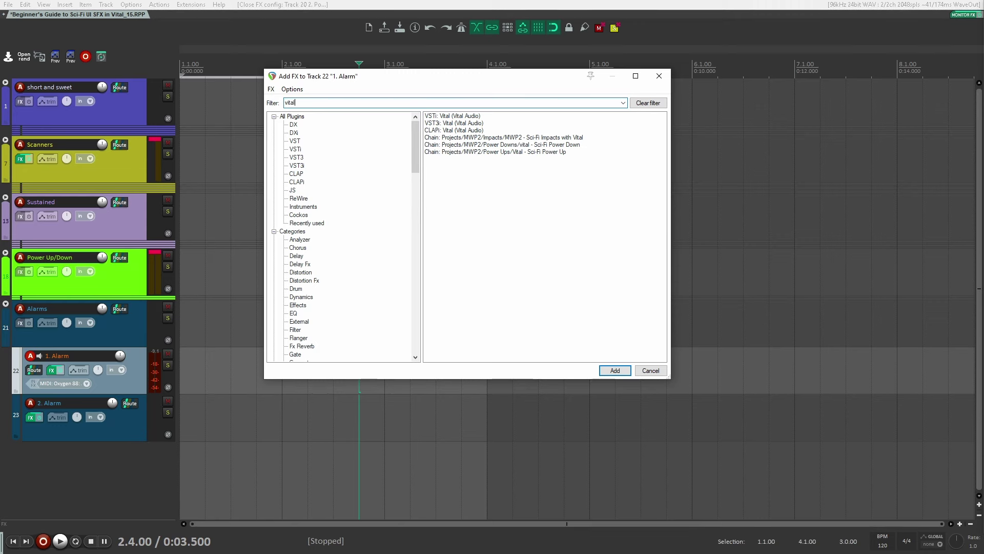
pyautogui.press('Down')
pyautogui.press('Down')
pyautogui.press('Return')
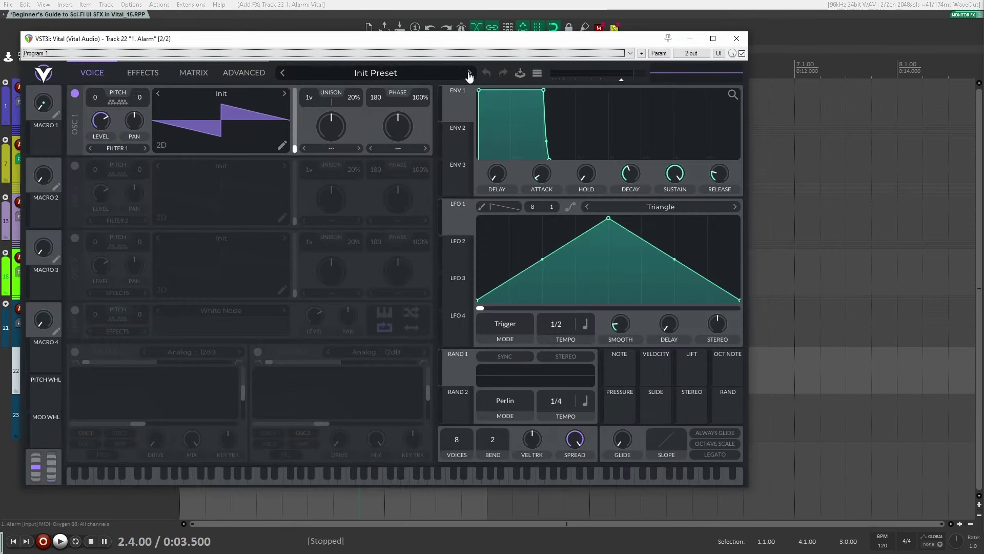
pyautogui.moveTo(514, 47); pyautogui.dragTo(677, 51)
# Set LFO 1's shape to the Square preset.
pyautogui.moveTo(775, 227); pyautogui.dragTo(641, 224)
pyautogui.click(820, 211)
pyautogui.click(809, 150)
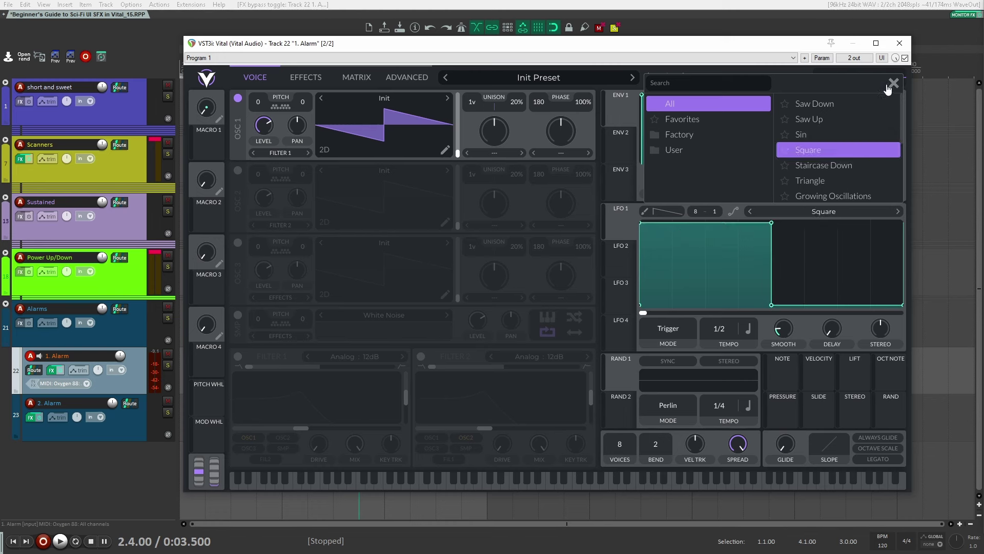
pyautogui.click(827, 297)
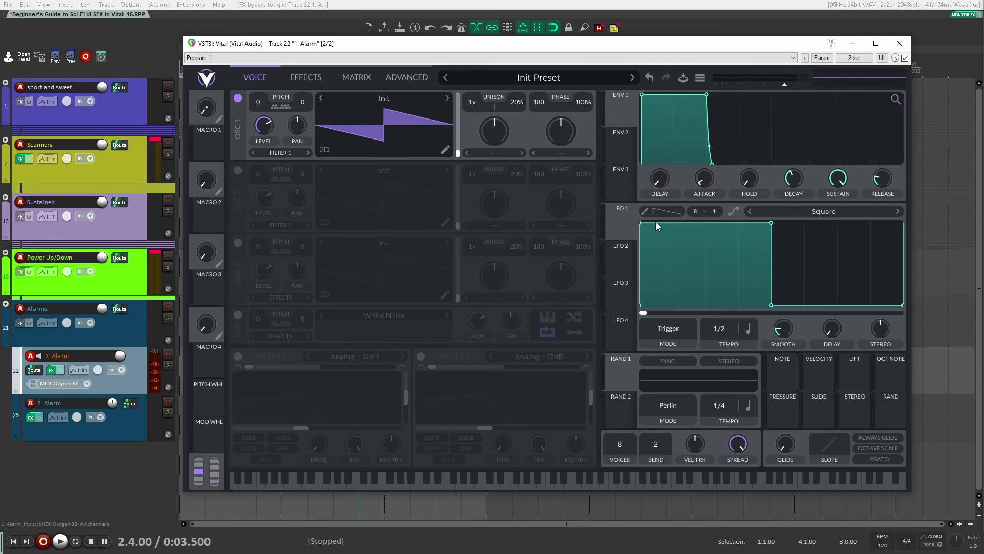
# Show oscillator 1's wavetable in 3D and modulate its level with LFO 1, with the base level at minimum.
pyautogui.click(324, 149)
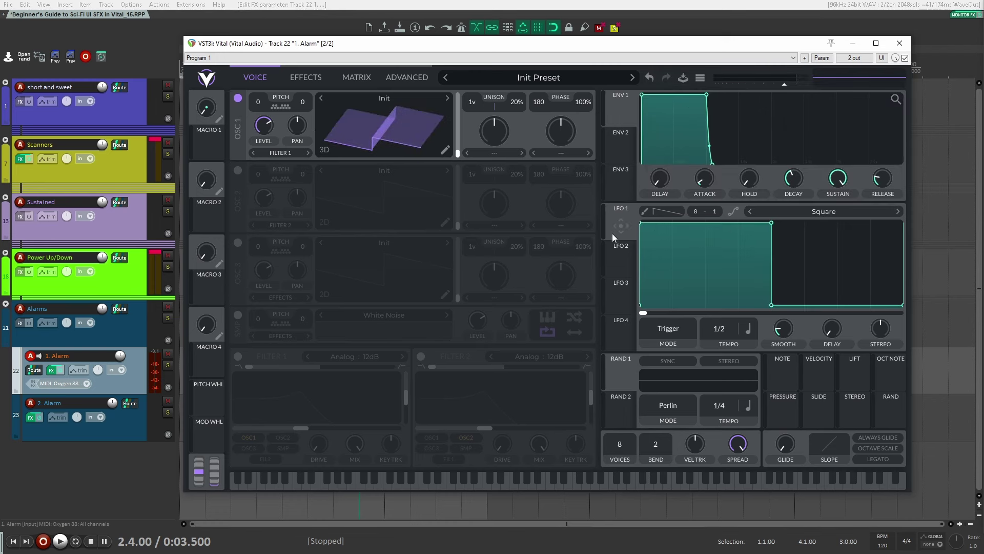
pyautogui.moveTo(612, 232); pyautogui.dragTo(264, 126)
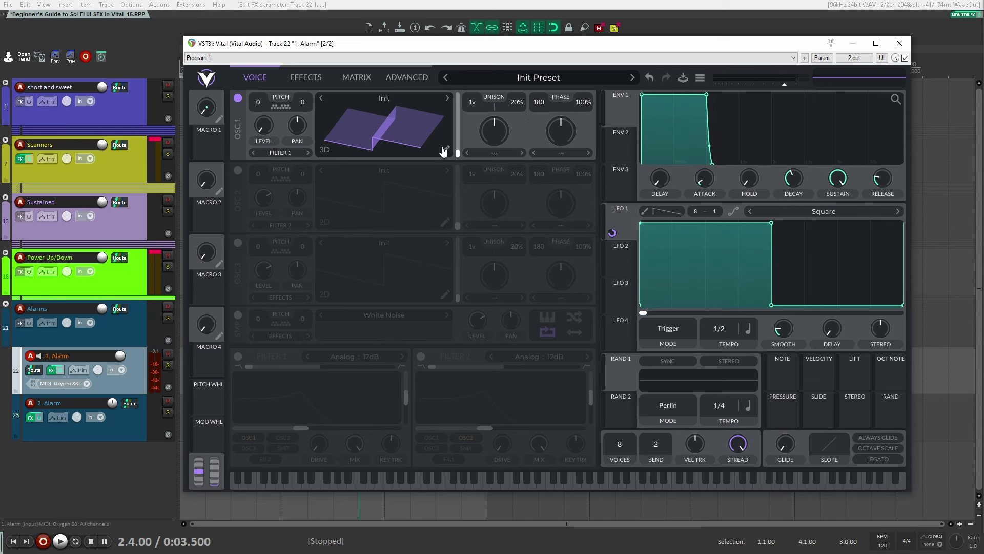
# Set oscillator 1's spectral morph to Formant Scale with an amount of about 92.76%.
pyautogui.click(522, 152)
pyautogui.moveTo(496, 136)
pyautogui.mouseDown()
pyautogui.moveTo(485, 103)
pyautogui.moveTo(491, 137)
pyautogui.mouseUp()
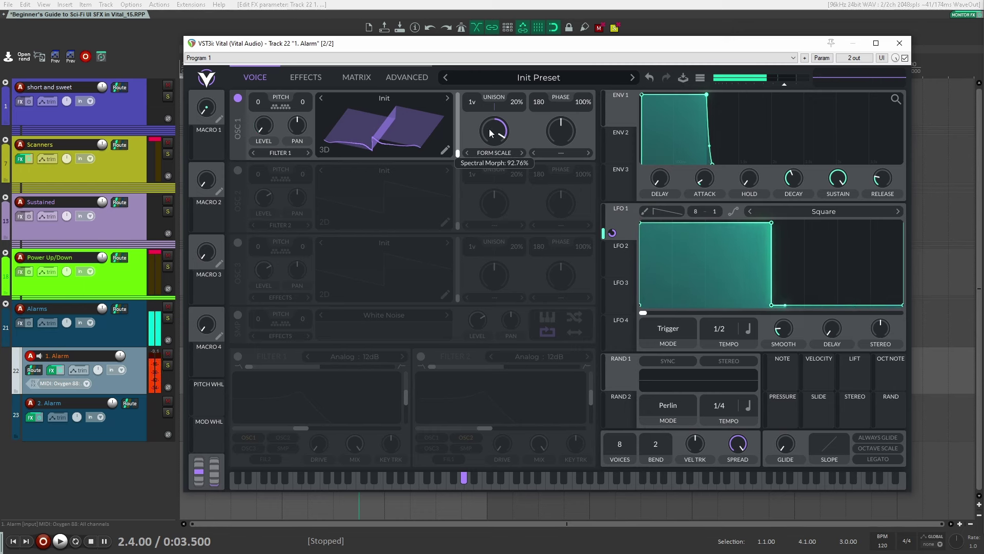
# Enable oscillator 2 with its wavetable in 3D and apply FM <- Osc 1 at maximum amount, with the base level at minimum.
pyautogui.click(239, 170)
pyautogui.click(326, 223)
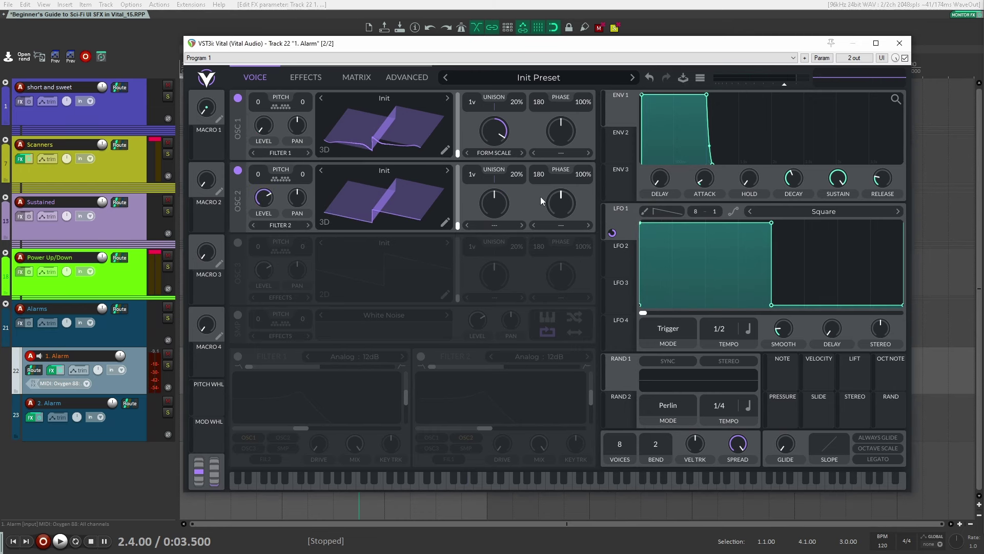
pyautogui.click(563, 225)
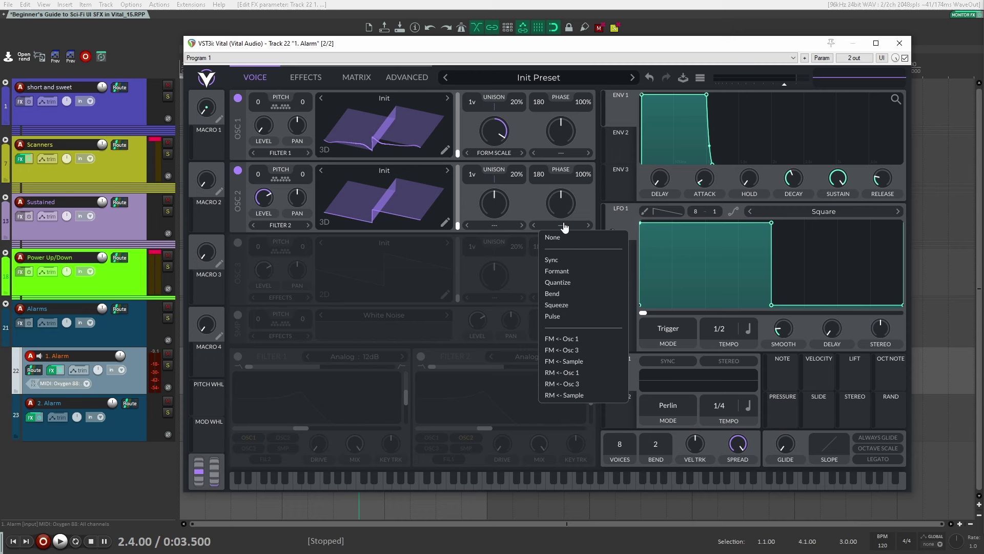
pyautogui.click(584, 338)
pyautogui.moveTo(558, 211); pyautogui.dragTo(605, 11)
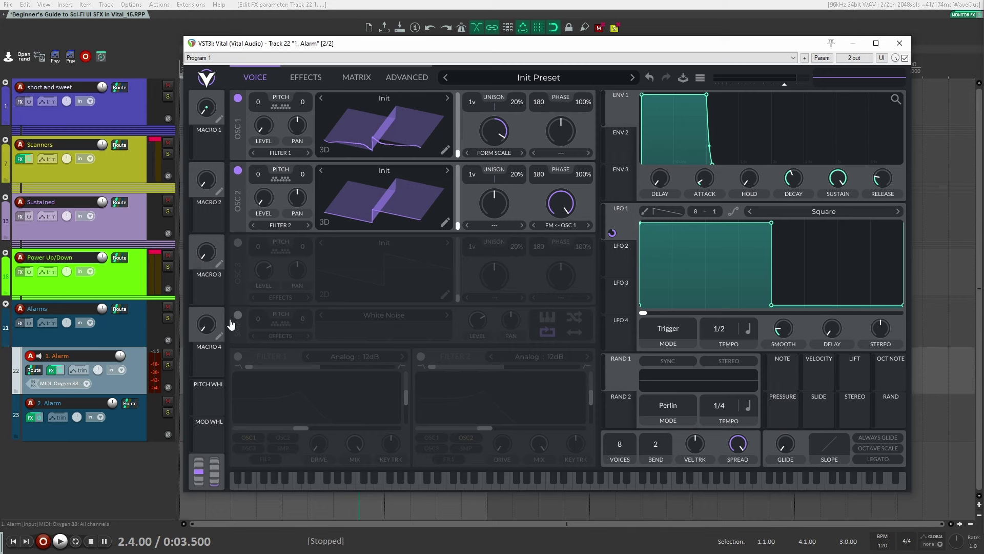
# Modulate oscillator 2's level with LFO 2 at full depth and switch LFO 2's rate from tempo to seconds.
pyautogui.click(626, 263)
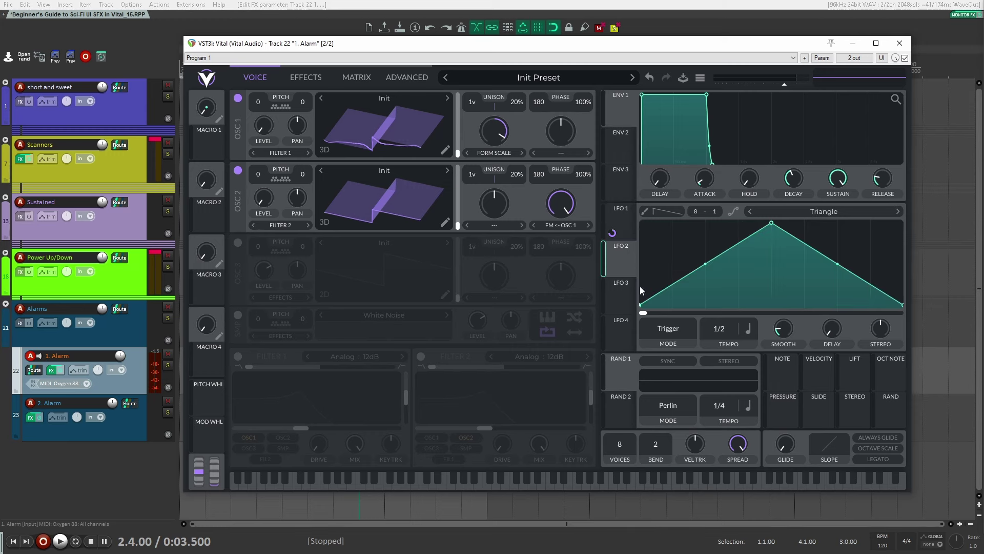
pyautogui.moveTo(621, 262); pyautogui.dragTo(264, 198)
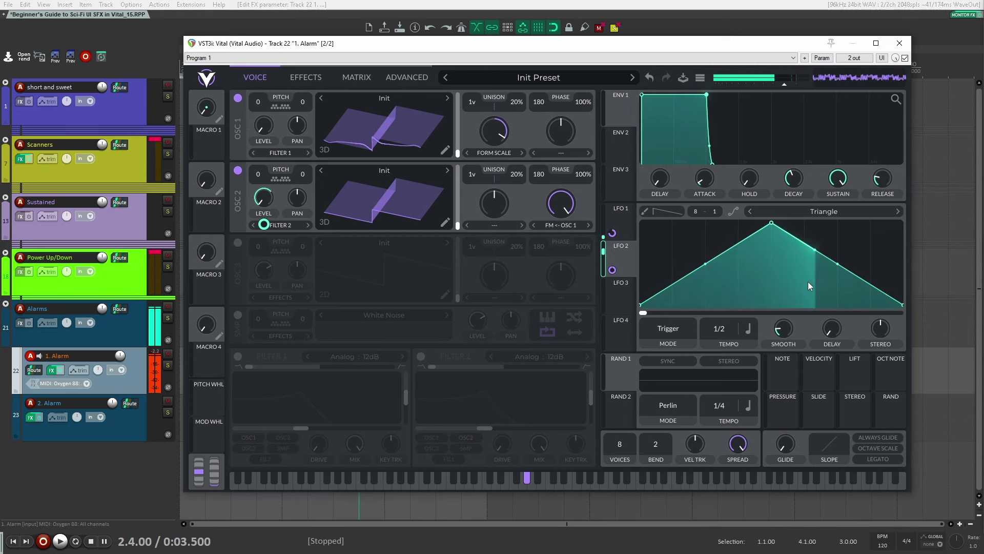
pyautogui.click(748, 328)
pyautogui.click(769, 345)
# Switch LFO 1's rate from tempo to seconds.
pyautogui.click(626, 230)
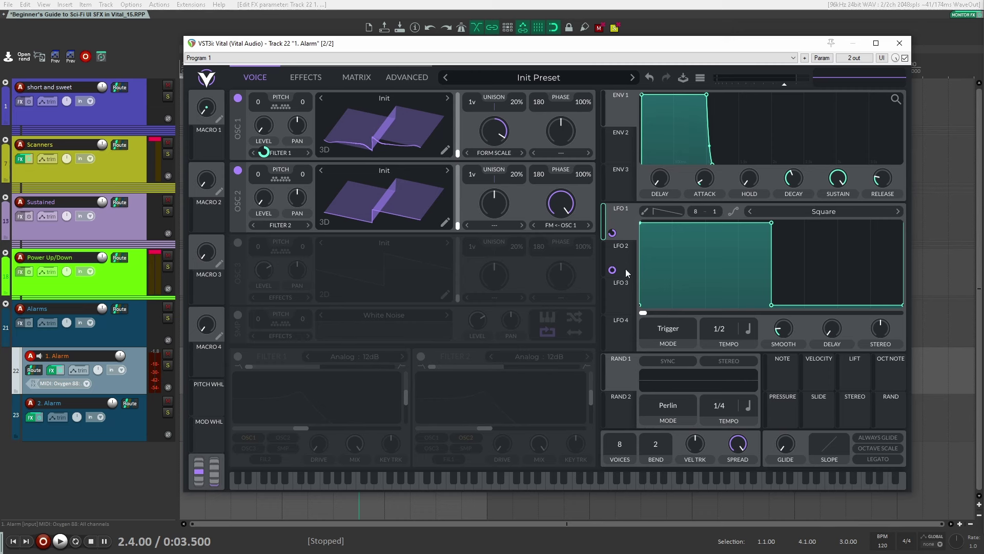
pyautogui.click(748, 330)
pyautogui.click(753, 348)
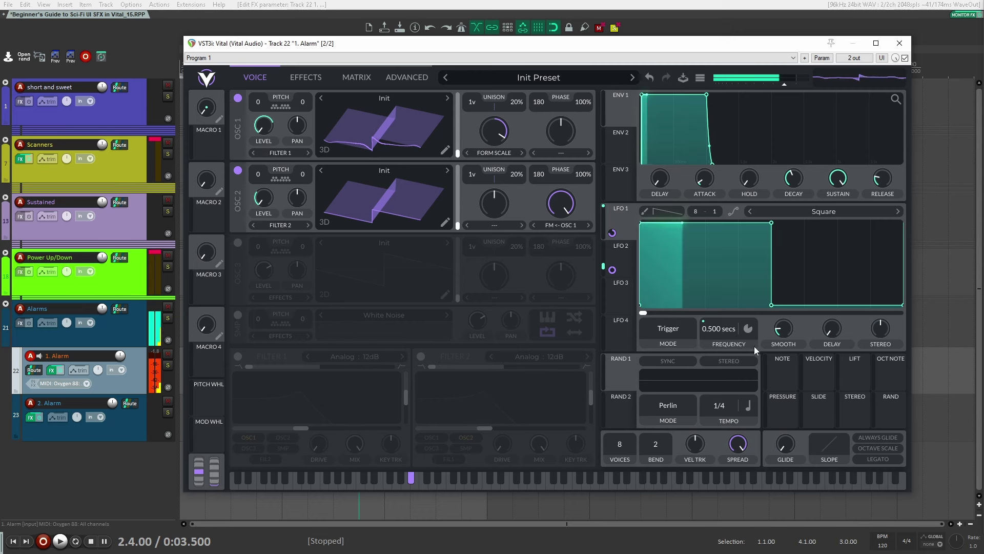
# Assign the mod wheel to modulate the frequencies of LFO 2 and LFO 1.
pyautogui.click(629, 258)
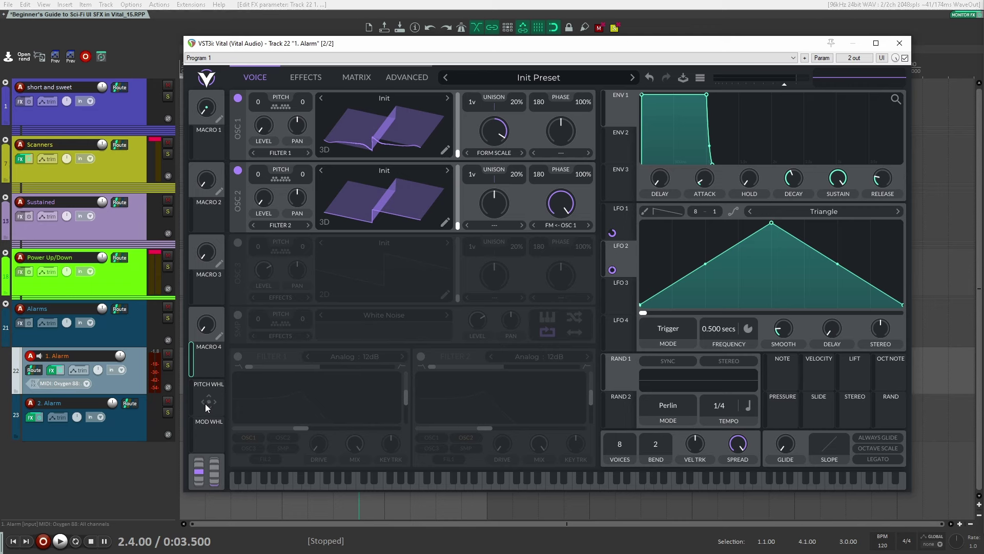
pyautogui.moveTo(612, 233); pyautogui.dragTo(396, 337)
pyautogui.moveTo(201, 446); pyautogui.dragTo(719, 331)
pyautogui.click(629, 220)
pyautogui.moveTo(201, 446); pyautogui.dragTo(720, 375)
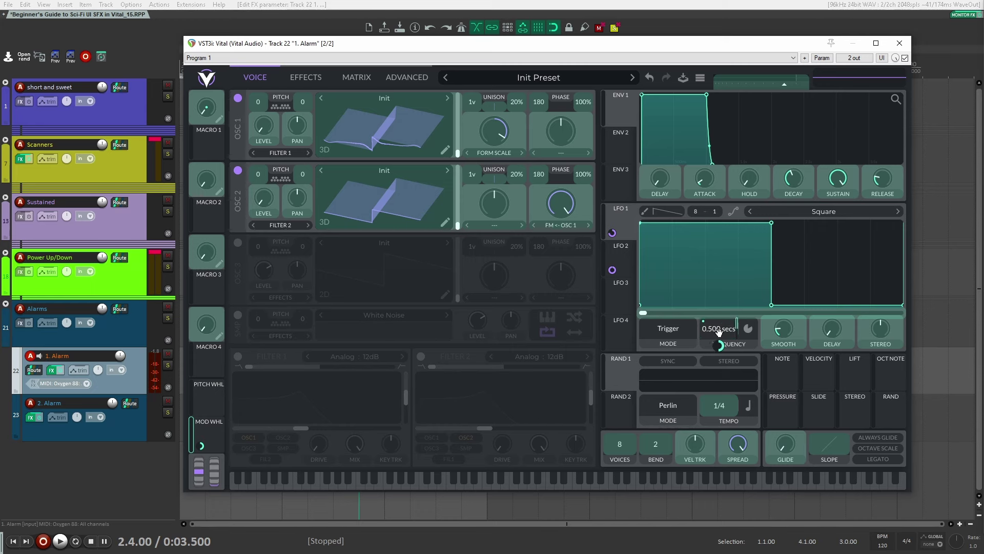
pyautogui.moveTo(719, 331); pyautogui.dragTo(719, 332)
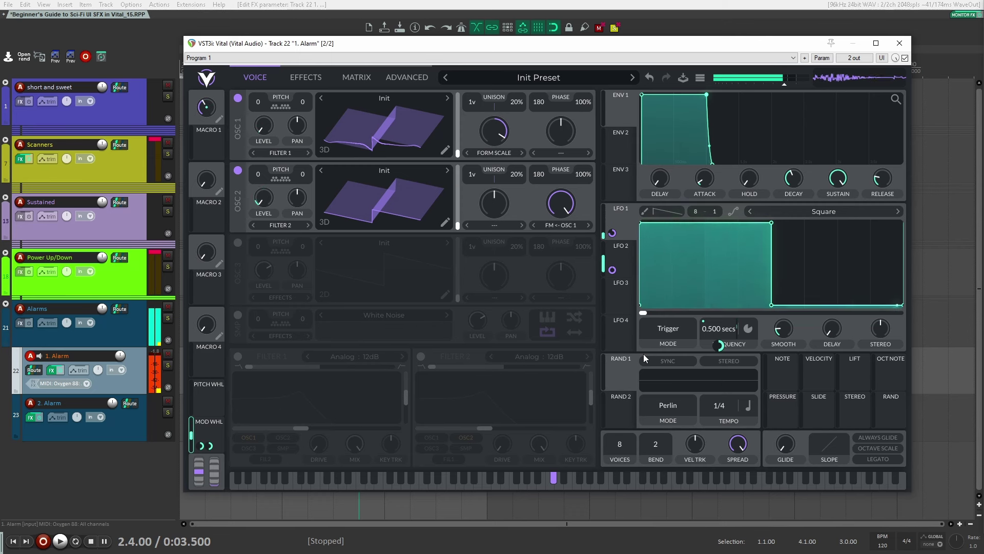
# Set the base frequency of both LFO 1 and LFO 2 to 2 seconds.
pyautogui.rightClick(716, 332)
pyautogui.click(750, 343)
pyautogui.write('2')
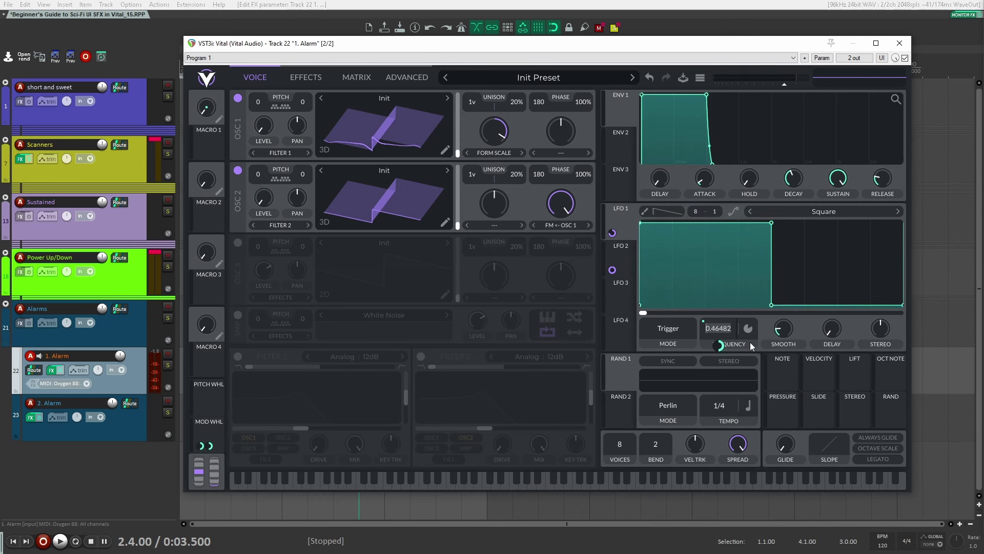
pyautogui.press('Return')
pyautogui.click(621, 257)
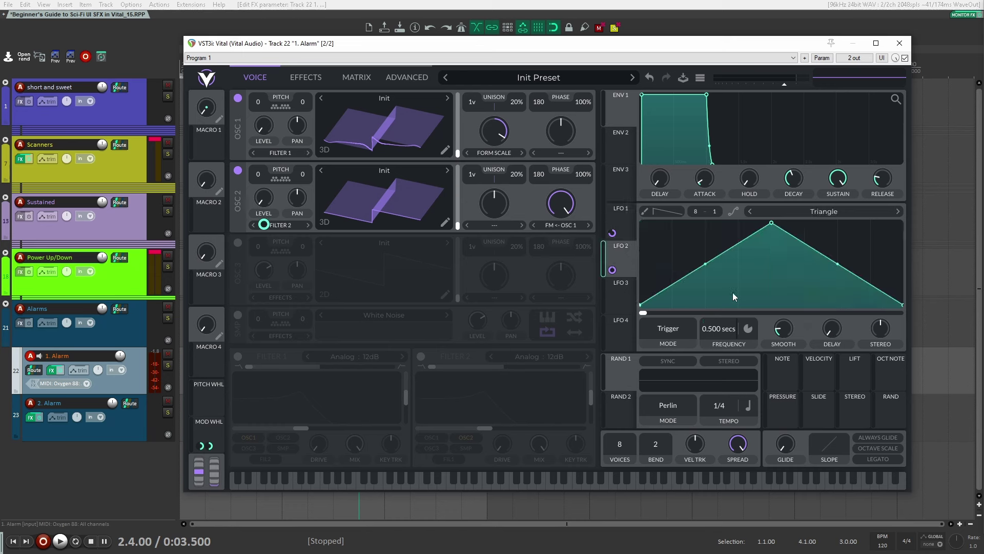
pyautogui.rightClick(721, 329)
pyautogui.click(739, 344)
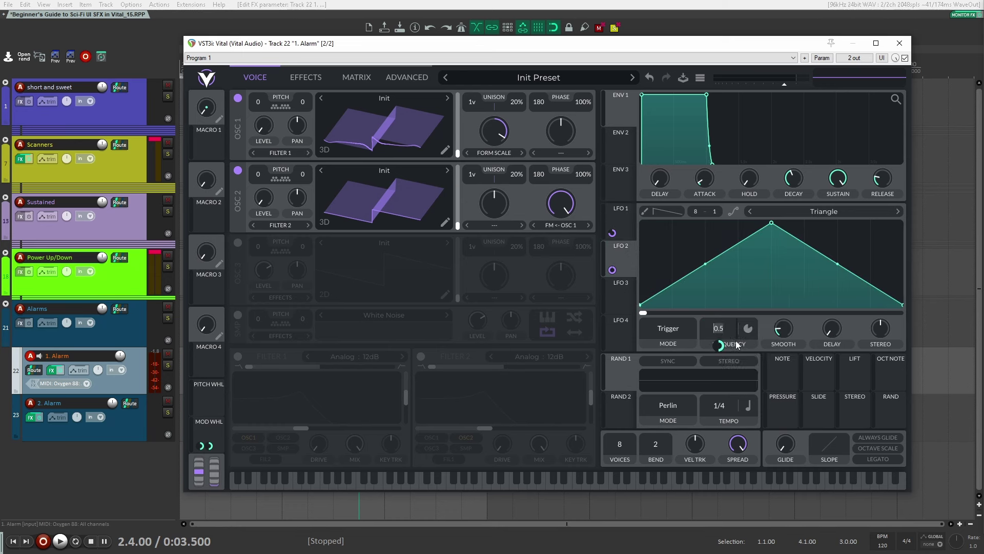
pyautogui.write('2')
pyautogui.press('Return')
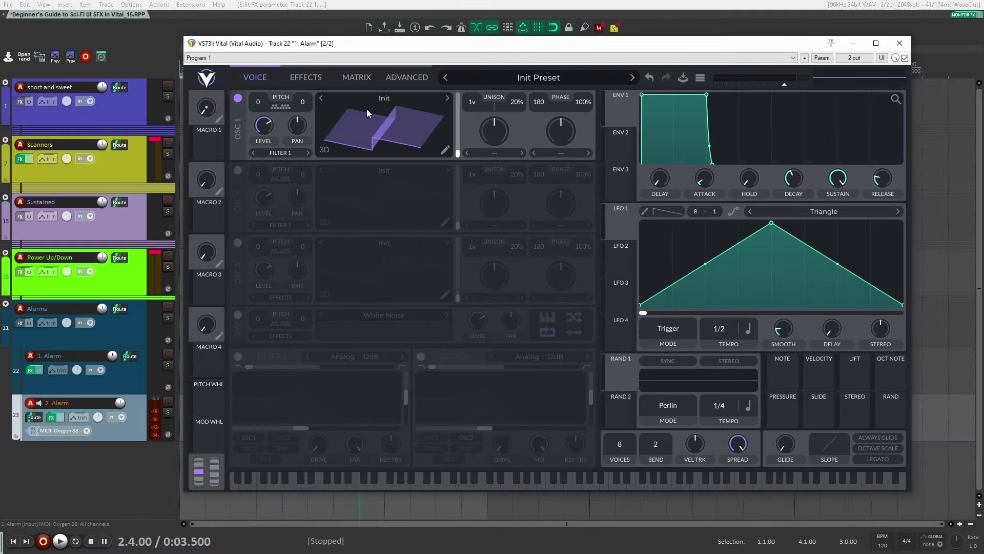
# Load the Growl 13 wavetable from the DDA Core Pack's Growls folder into oscillator 1.
pyautogui.click(389, 95)
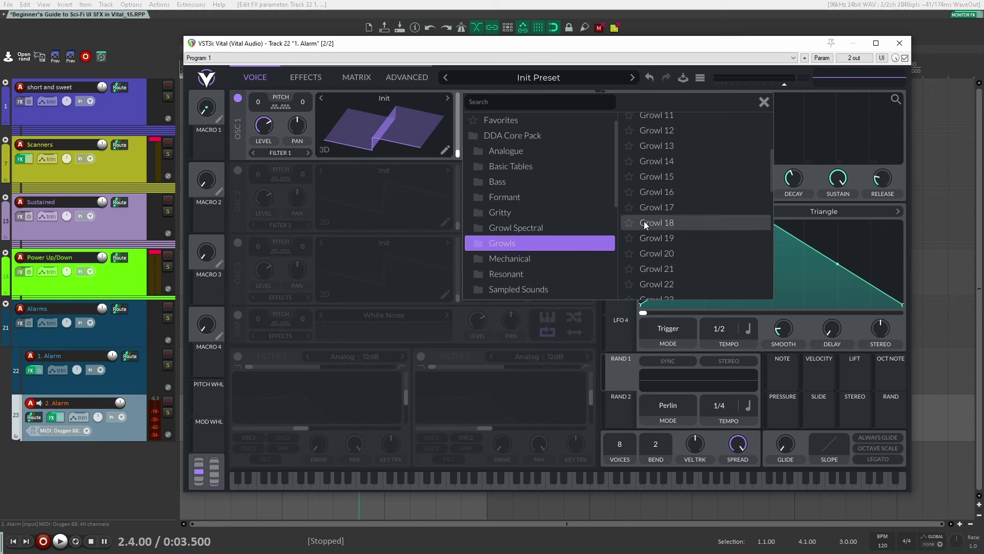
pyautogui.click(662, 145)
pyautogui.click(764, 101)
# Load the Square preset into LFO 1 and modulate oscillator 1's level with it by about 0.529, with the base level at minimum.
pyautogui.click(845, 210)
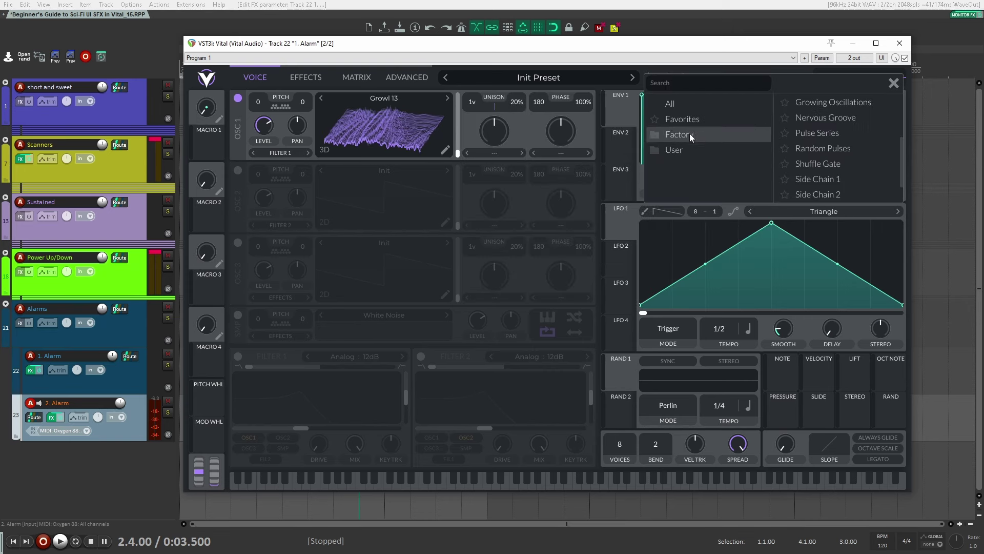
pyautogui.scroll(-1, 854, 159)
pyautogui.scroll(4, 850, 161)
pyautogui.click(807, 153)
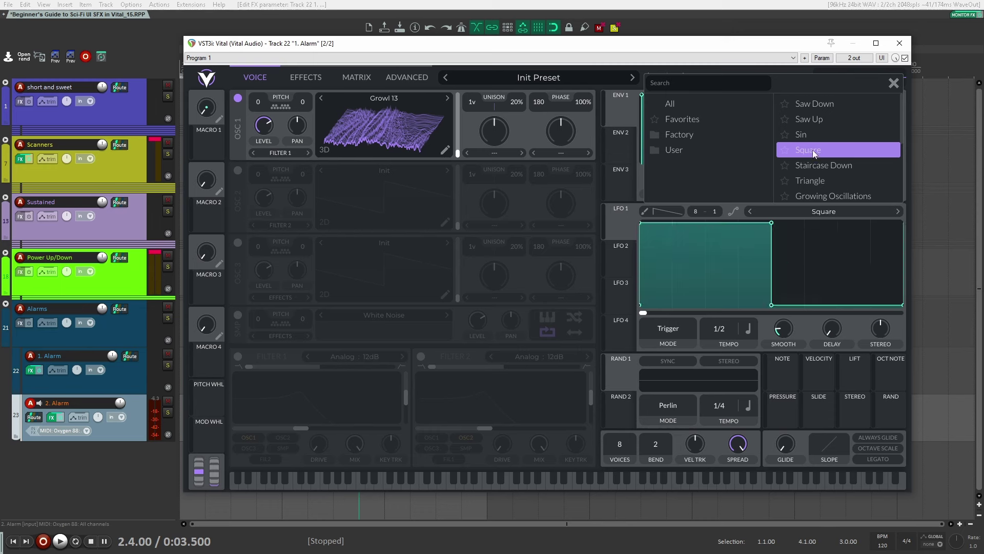
pyautogui.click(683, 251)
pyautogui.moveTo(622, 227); pyautogui.dragTo(261, 136)
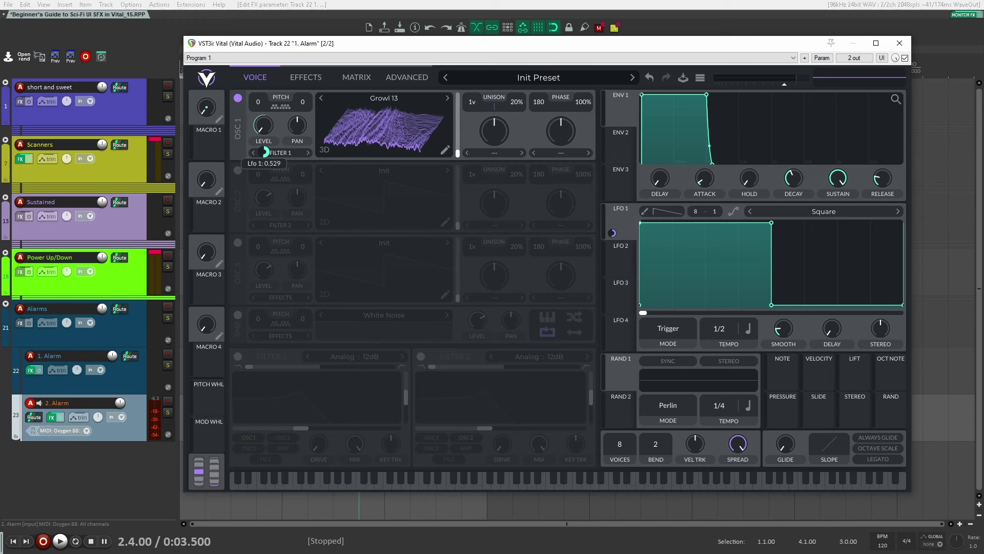
# Select the 1. Alarm track and switch its LFO 1 rate from tempo to seconds.
pyautogui.click(123, 370)
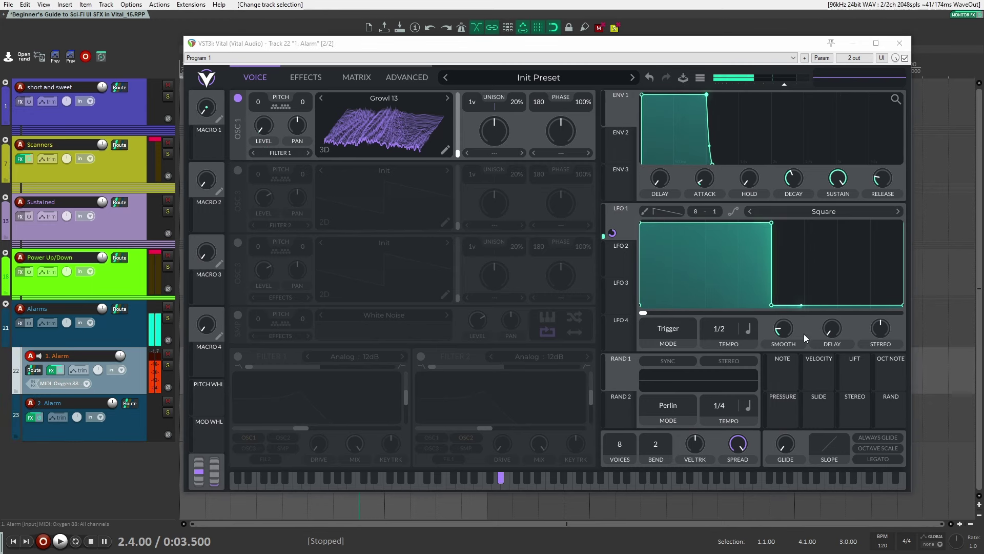
pyautogui.click(750, 329)
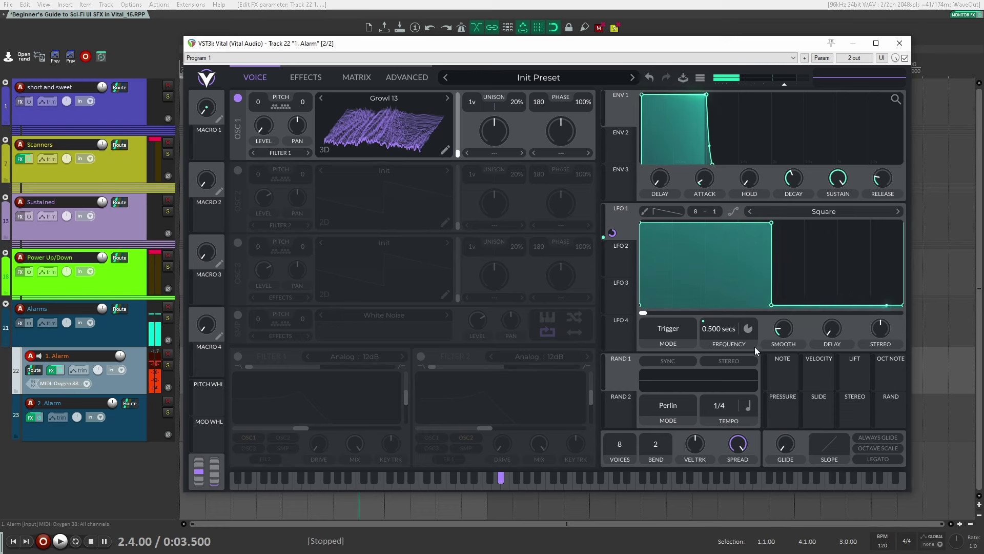
# Reshape LFO 2's triangle into a rising ramp and switch its rate from tempo to seconds.
pyautogui.click(633, 253)
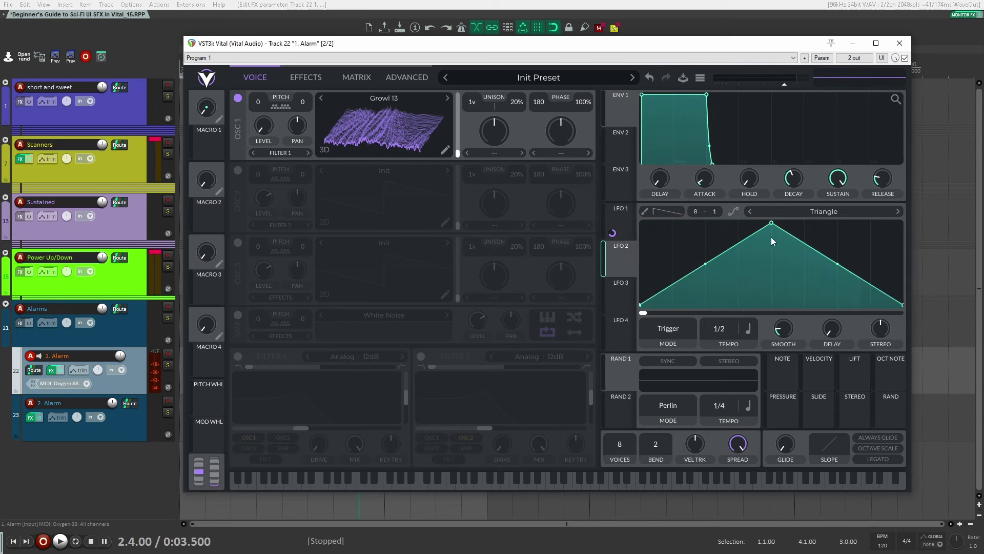
pyautogui.moveTo(772, 224); pyautogui.dragTo(902, 223)
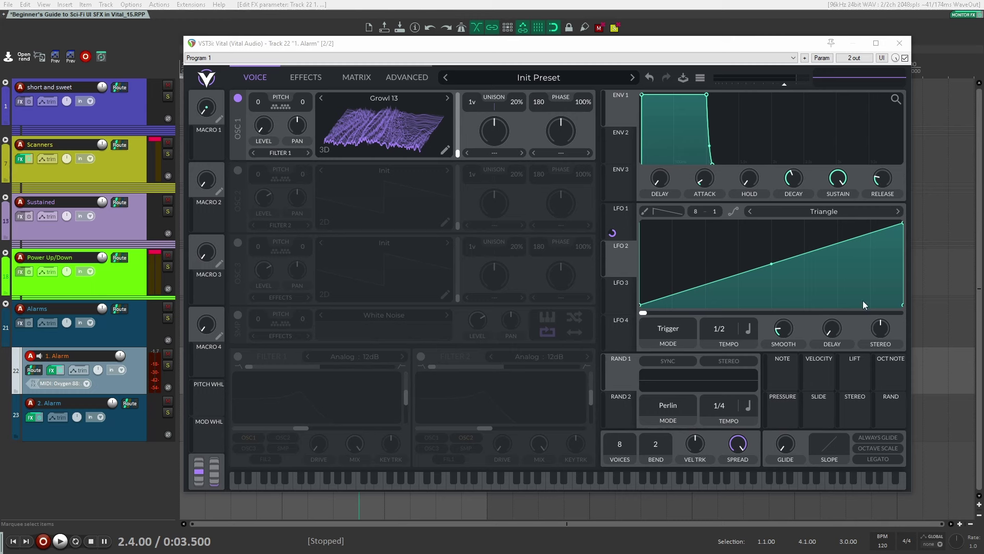
pyautogui.click(749, 329)
pyautogui.click(755, 347)
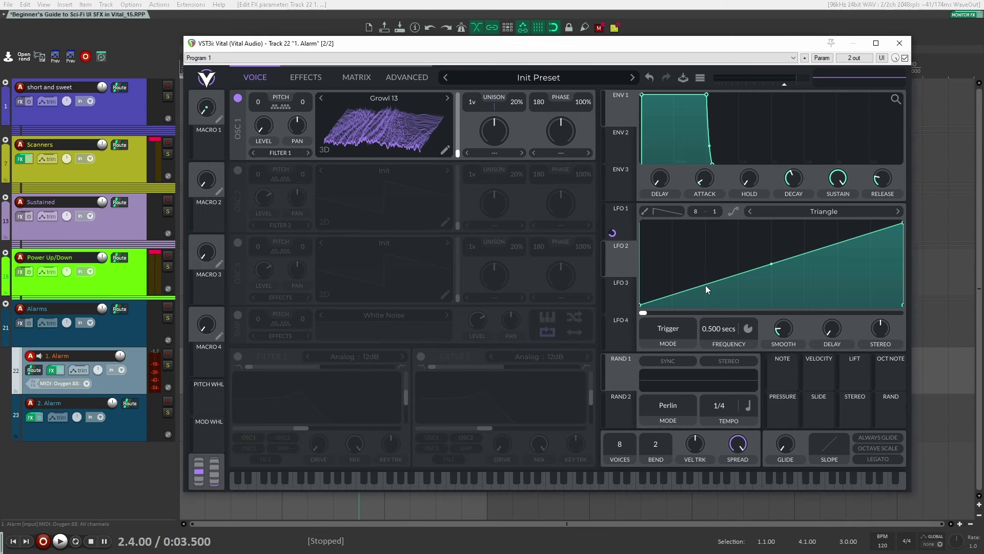
# Modulate oscillator 1's wavetable position with LFO 2, starting from the lowest frame.
pyautogui.moveTo(626, 263); pyautogui.dragTo(445, 131)
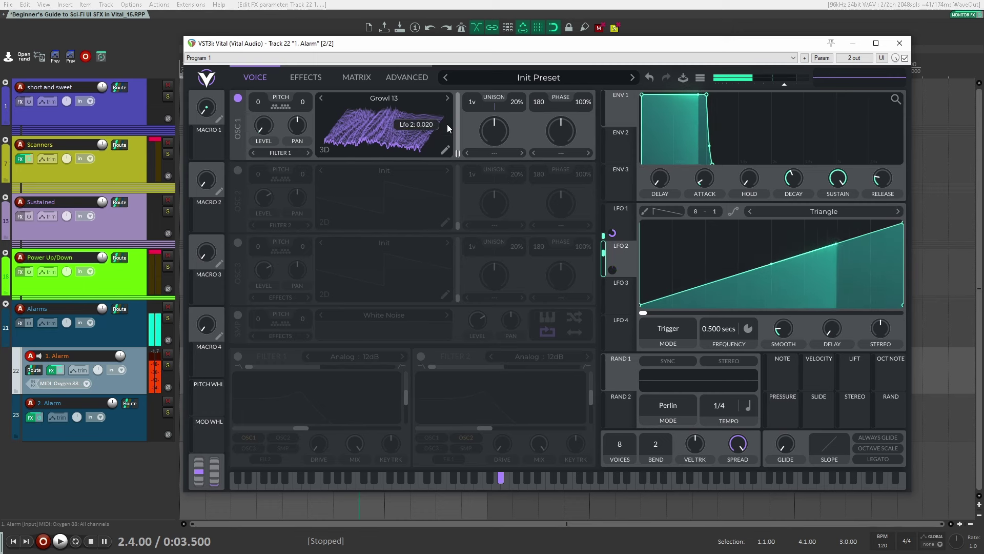
pyautogui.moveTo(449, 130); pyautogui.dragTo(448, 128)
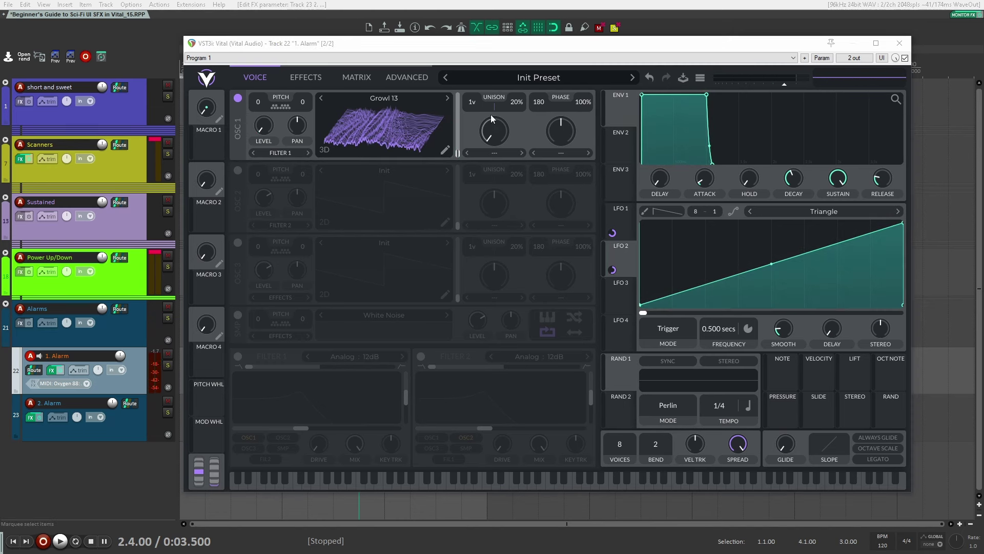
# Enable oscillator 2 and load the Growl 16 wavetable from the DDA Core Pack's Growls folder.
pyautogui.click(237, 169)
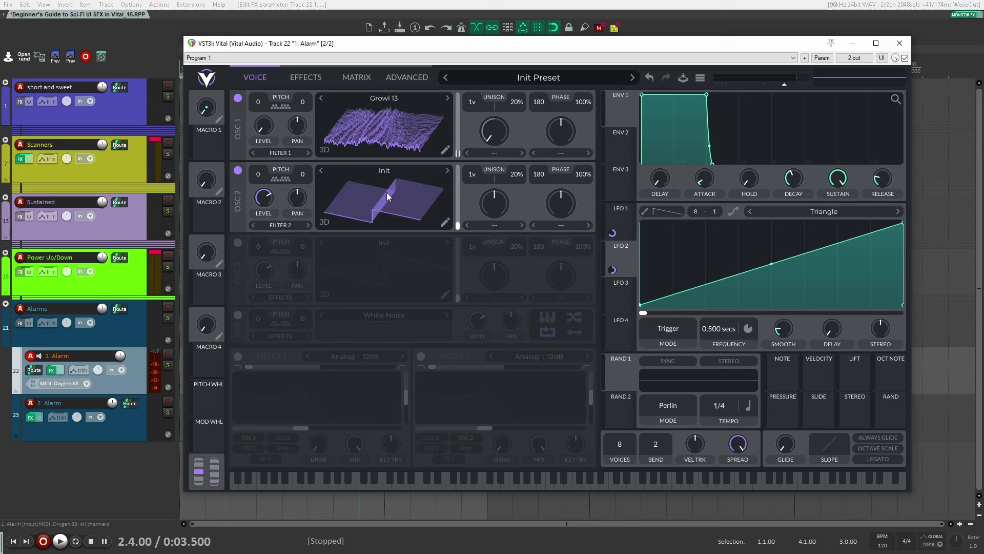
pyautogui.click(380, 169)
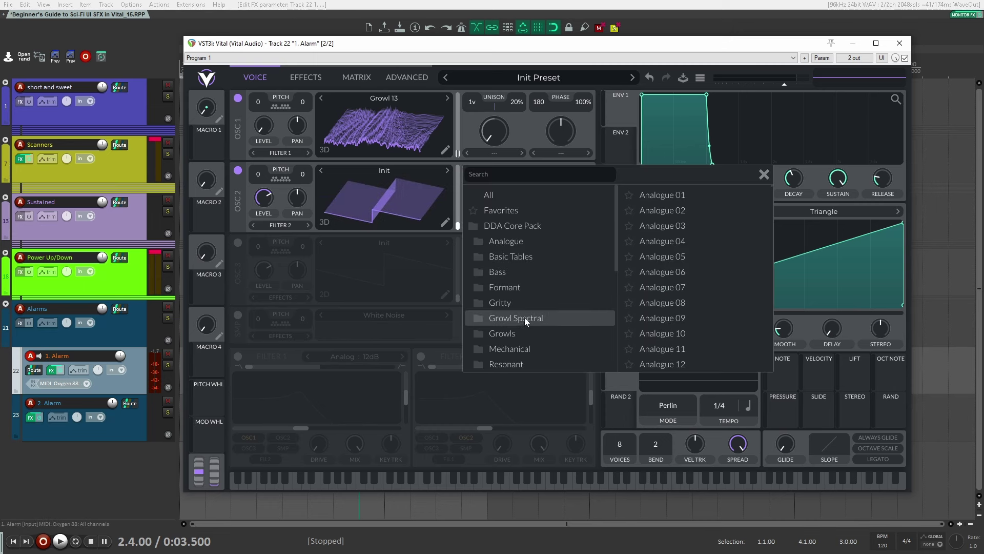
pyautogui.click(513, 334)
pyautogui.scroll(-3, 677, 333)
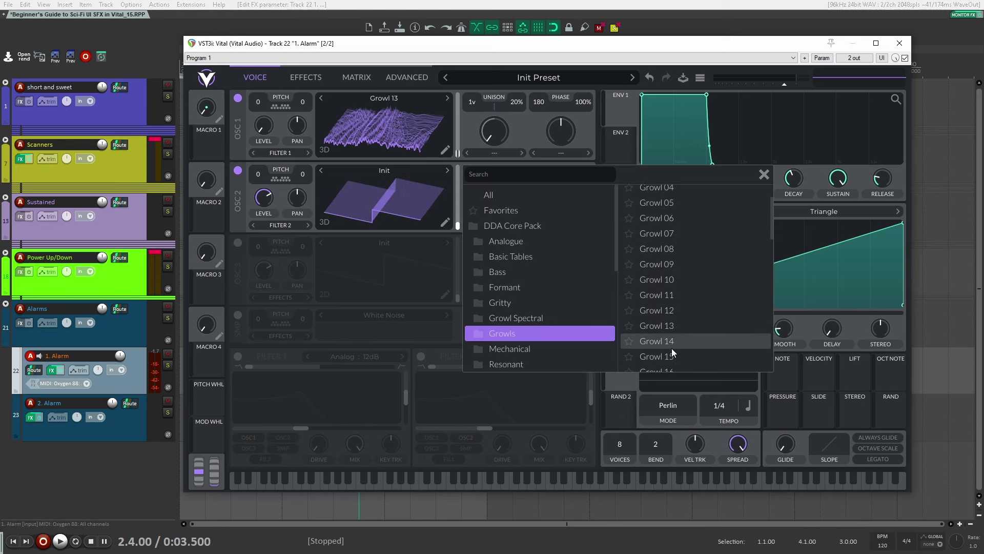
pyautogui.scroll(-1, 675, 349)
pyautogui.click(674, 352)
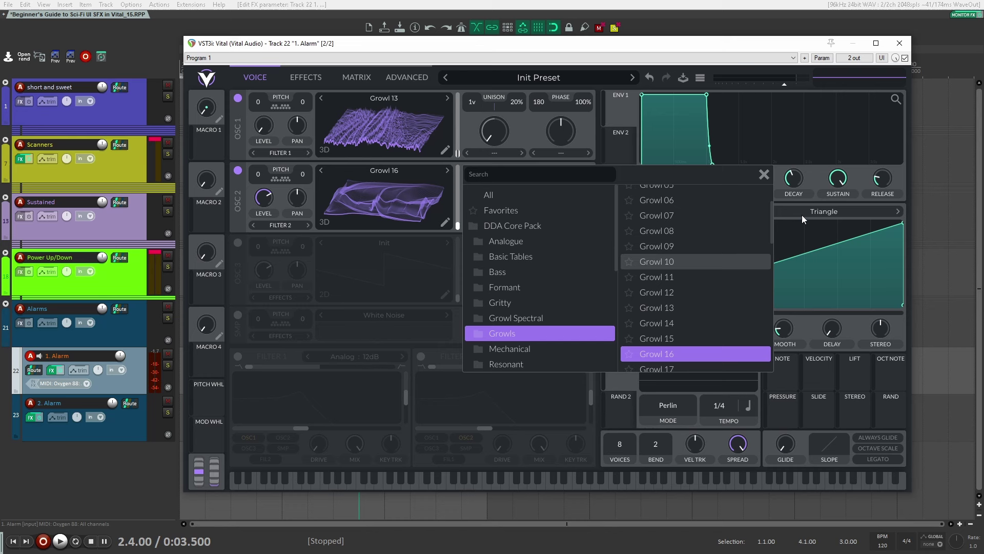
pyautogui.click(764, 174)
# Apply RM <- Osc 1 to oscillator 2 at maximum amount, with its pitch at -24 and base level at minimum.
pyautogui.click(559, 225)
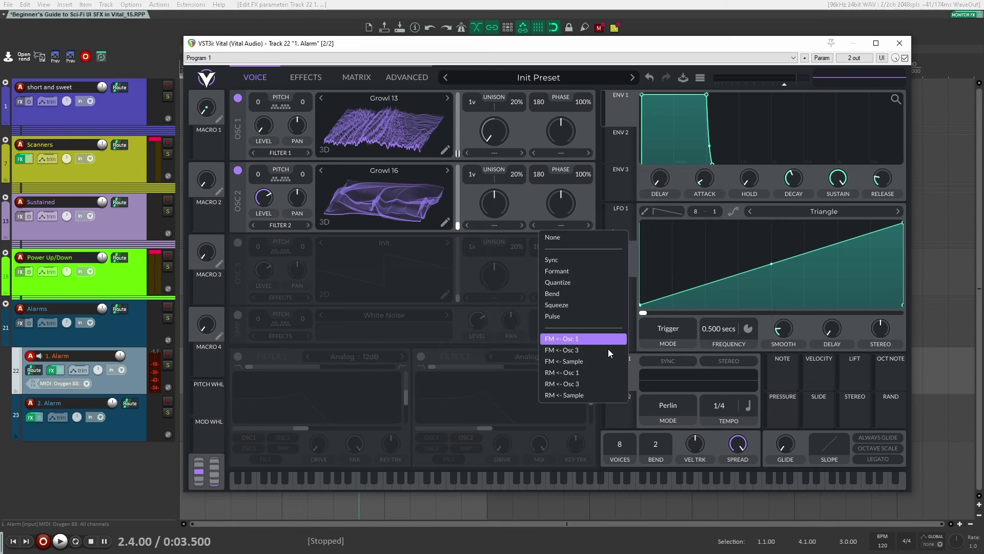
pyautogui.click(578, 373)
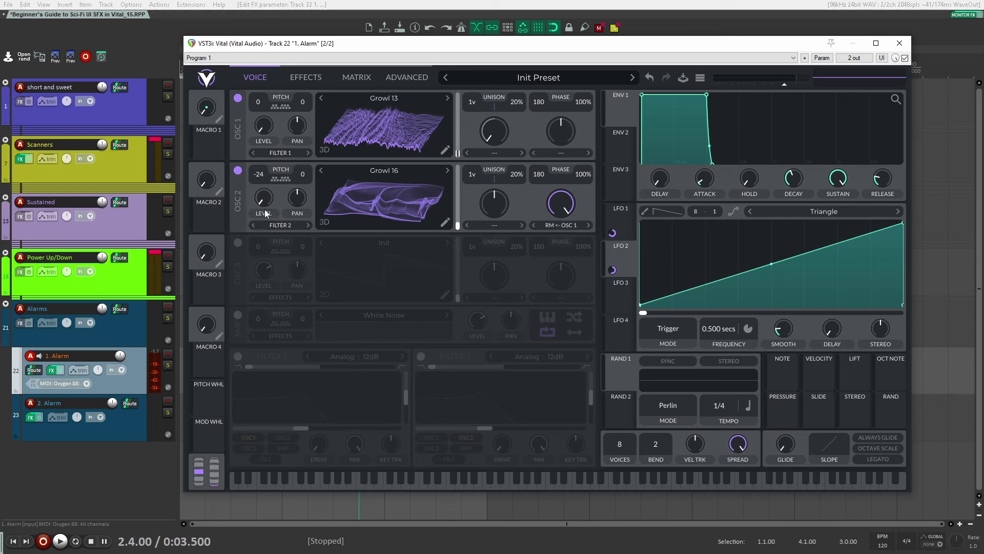
# Modulate oscillator 2's level with LFO 2 at full depth and set LFO 1's modulation of oscillator 1's level to about 0.529.
pyautogui.moveTo(612, 270); pyautogui.dragTo(264, 225)
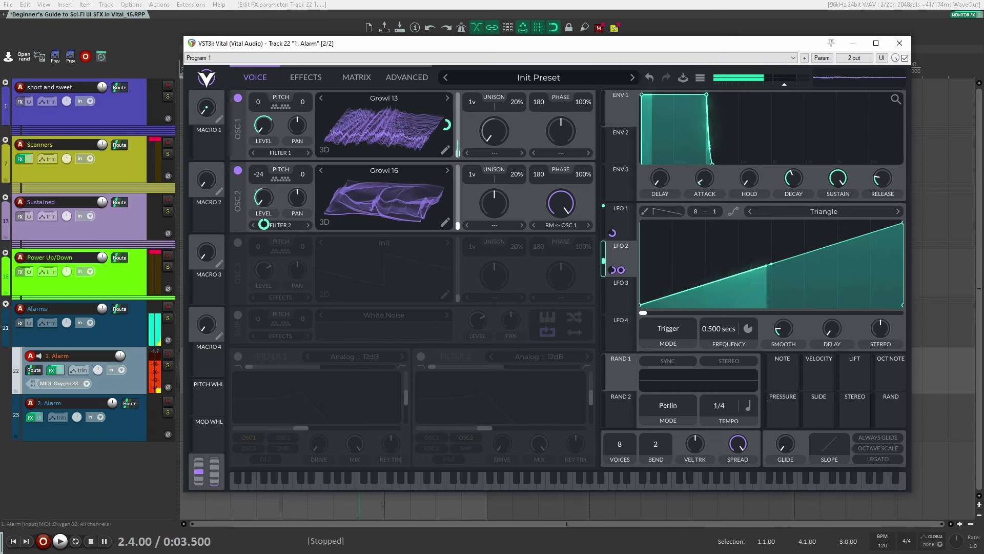
pyautogui.moveTo(264, 225); pyautogui.dragTo(264, 224)
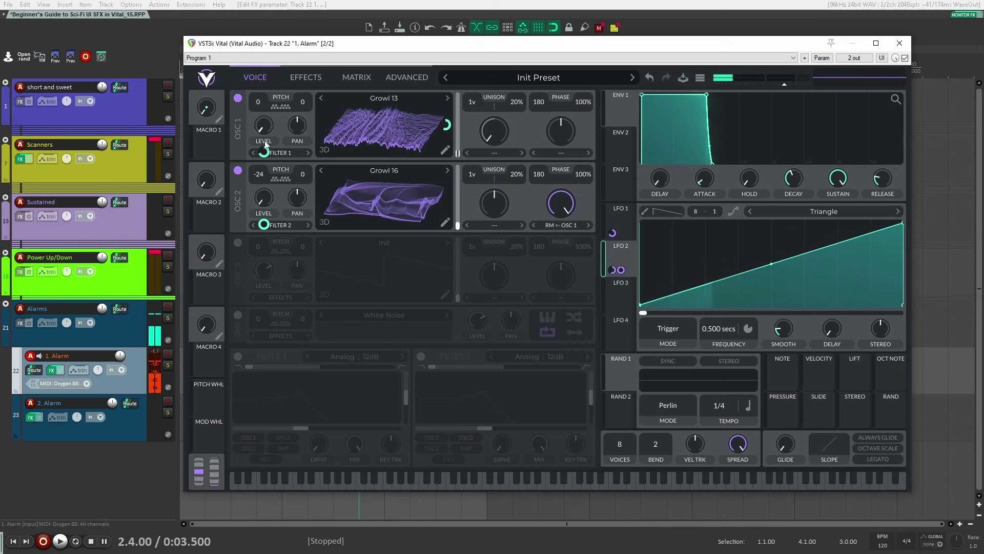
pyautogui.moveTo(265, 156); pyautogui.dragTo(265, 153)
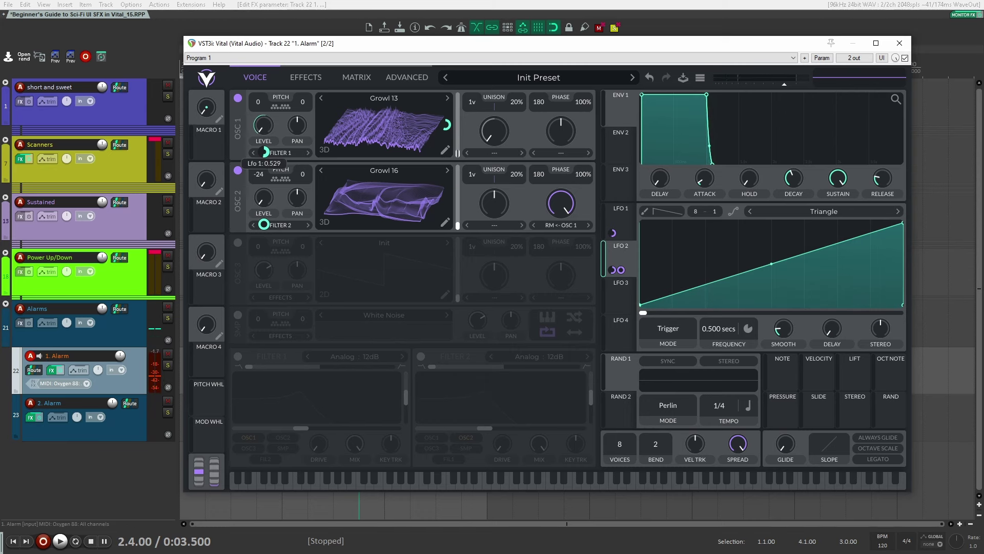
pyautogui.moveTo(266, 153); pyautogui.dragTo(265, 154)
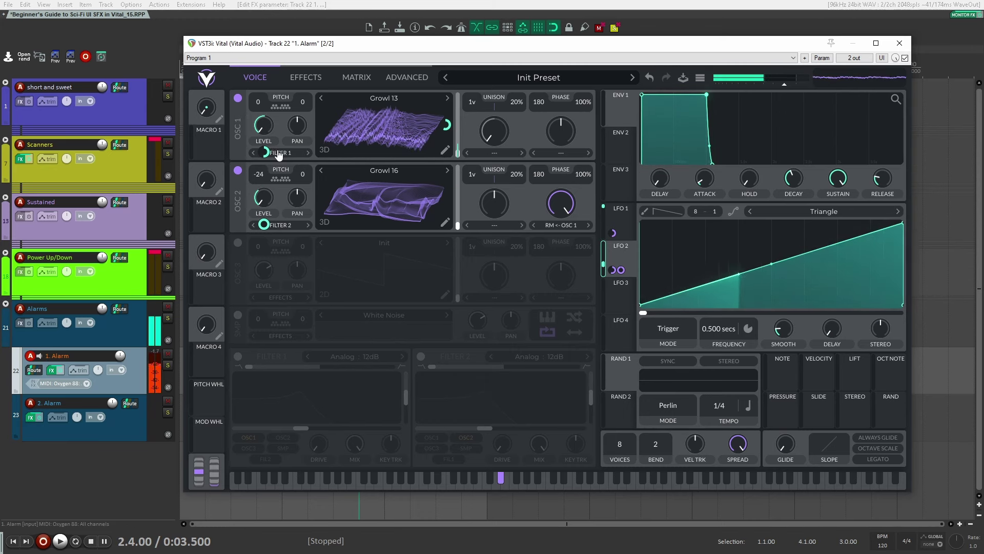
# Modulate oscillator 2's wavetable position with LFO 2 at full depth and adjust LFO 2's modulation of its level.
pyautogui.moveTo(629, 254); pyautogui.dragTo(434, 206)
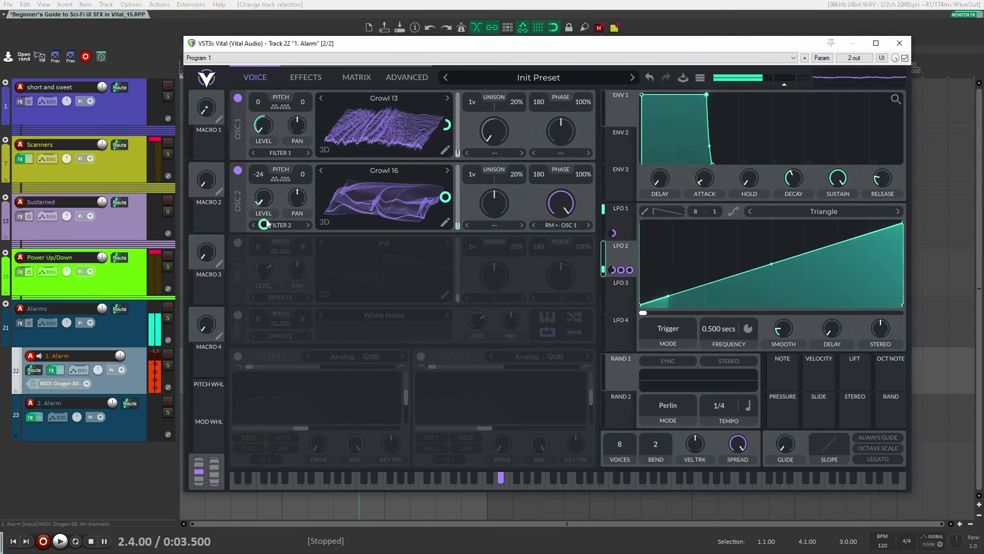
pyautogui.moveTo(264, 225); pyautogui.dragTo(263, 194)
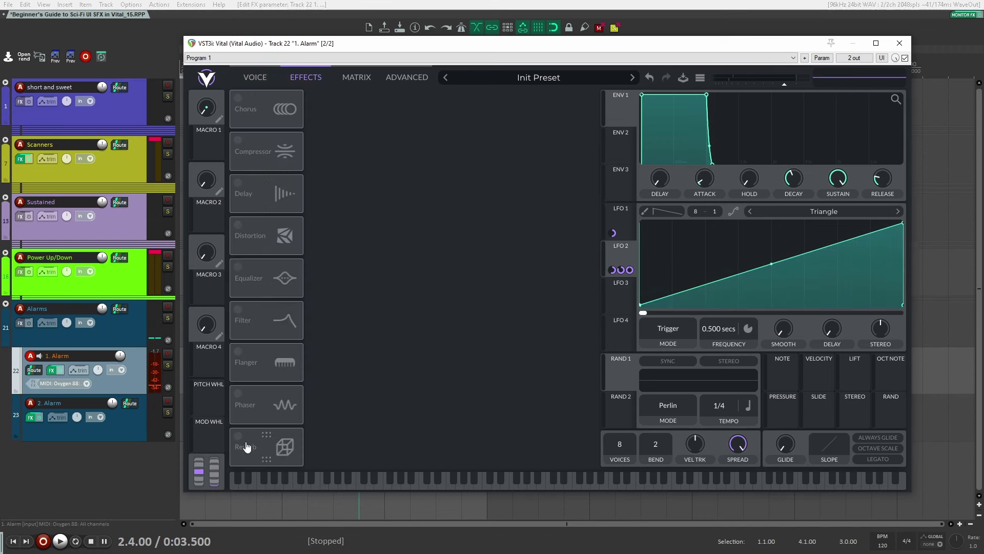
# Enable the reverb with its mix at about 56% and the multiband compressor with its mix at about 0.401.
pyautogui.click(247, 447)
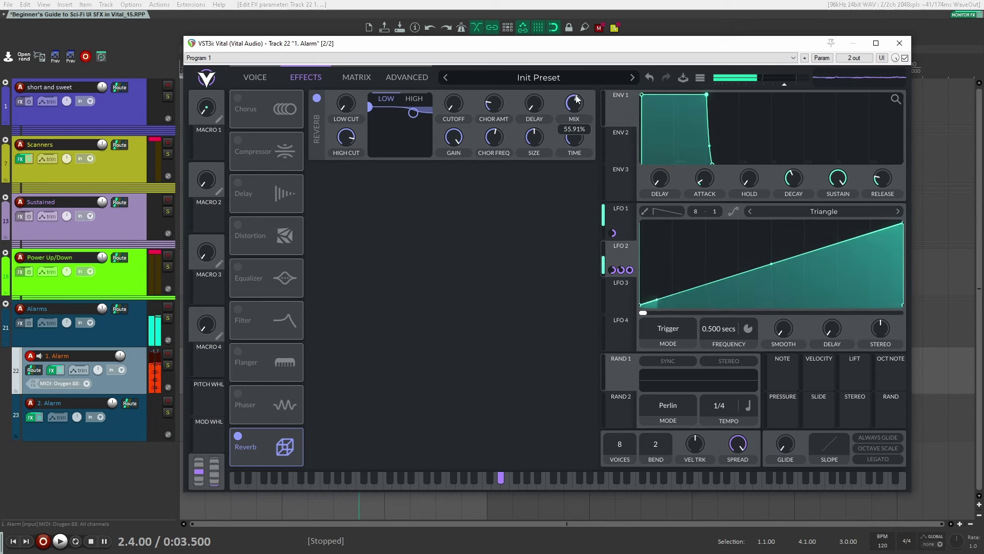
pyautogui.click(239, 140)
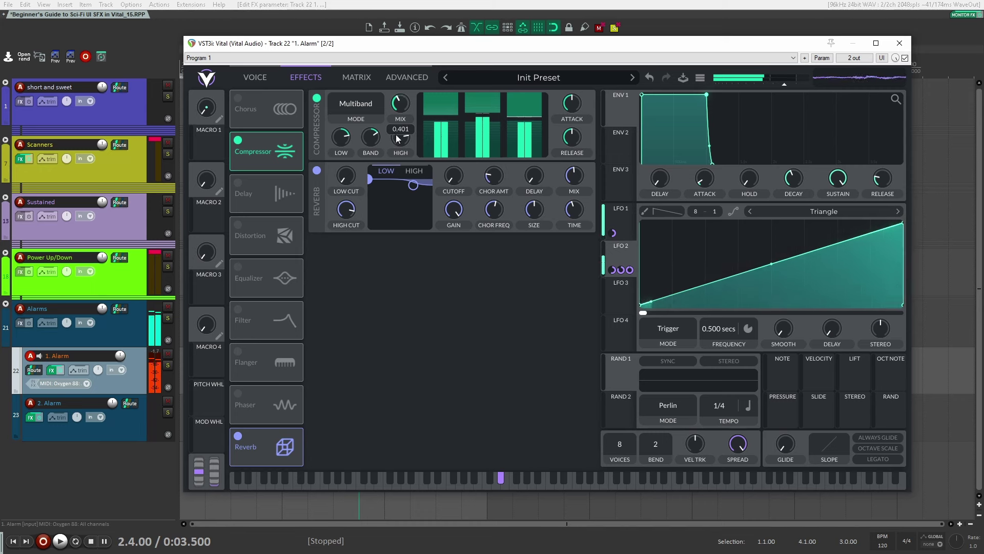
# Load Growl 25 in oscillator 2 with its RM amount at about 72% and audition it with oscillator 1 briefly switched off.
pyautogui.click(254, 77)
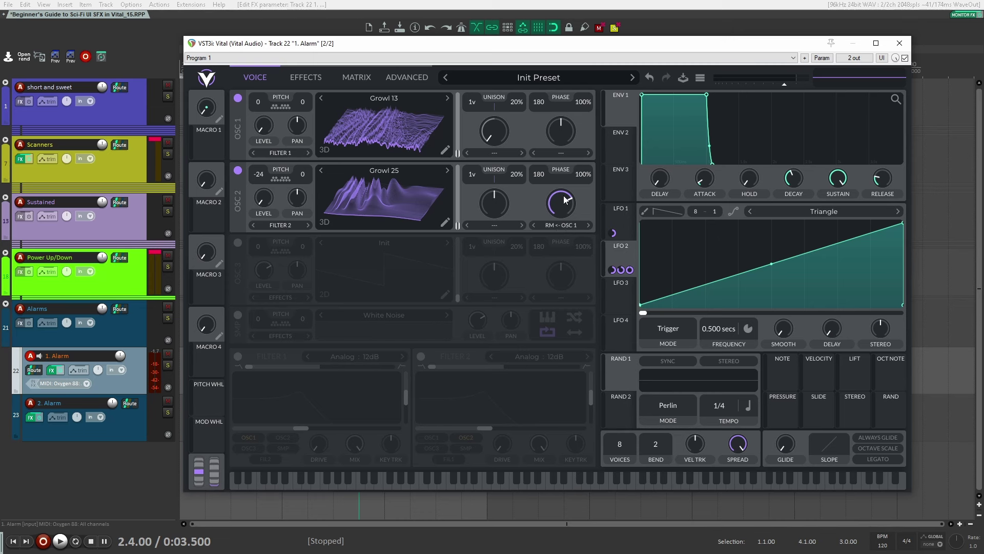
pyautogui.moveTo(564, 196)
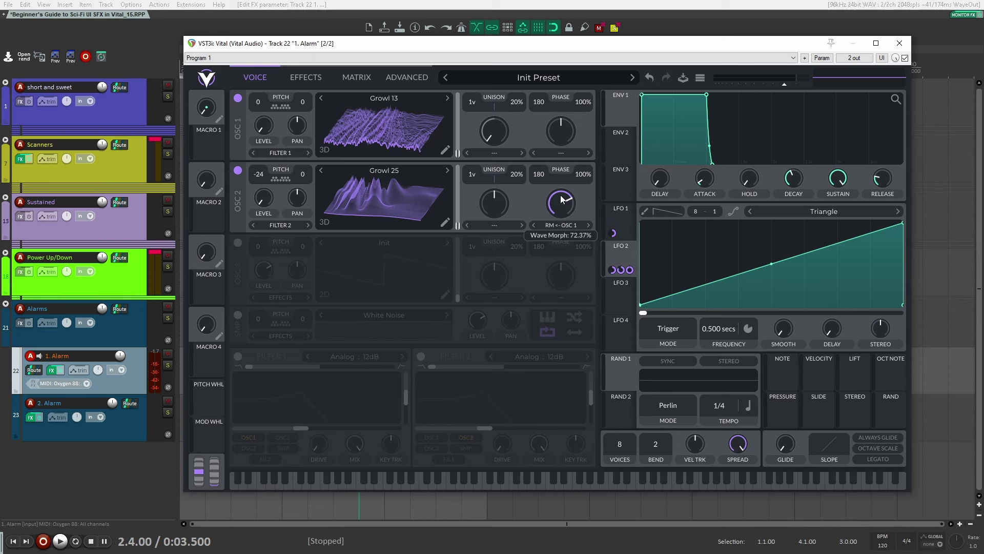
pyautogui.click(238, 99)
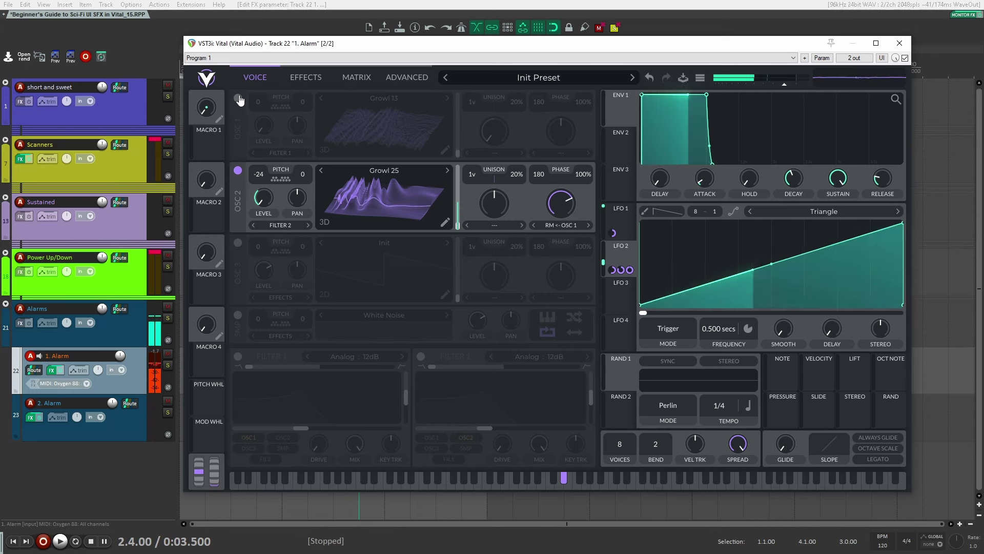
pyautogui.click(238, 98)
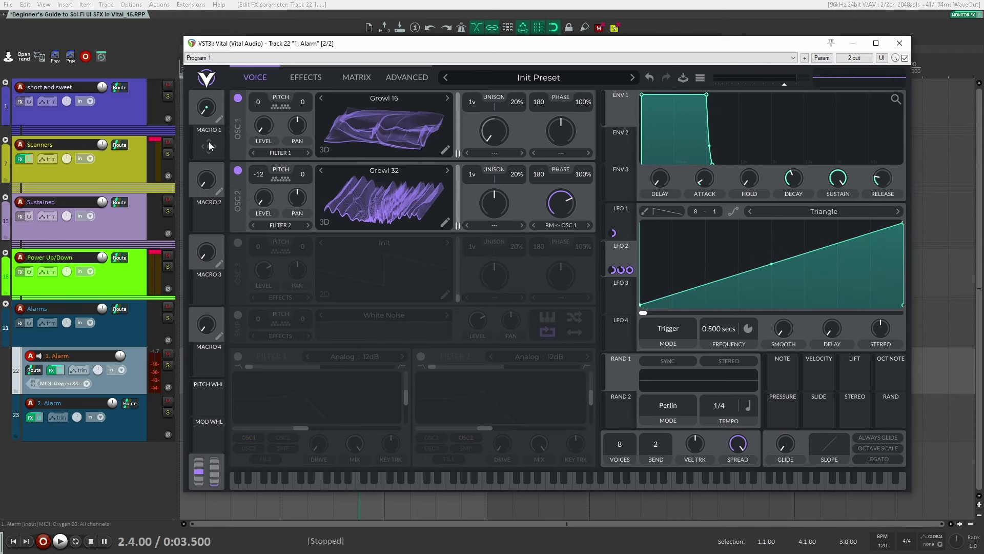
# Assign Macro 1 to the frequencies of LFO 1 and LFO 2 and turn the macro to test the range.
pyautogui.moveTo(208, 142); pyautogui.dragTo(728, 336)
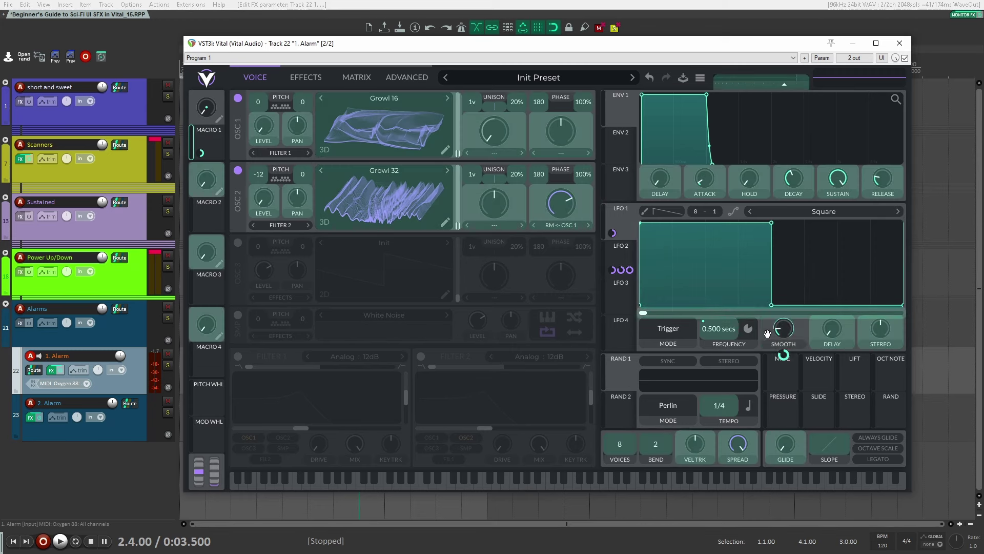
pyautogui.click(621, 252)
pyautogui.click(628, 221)
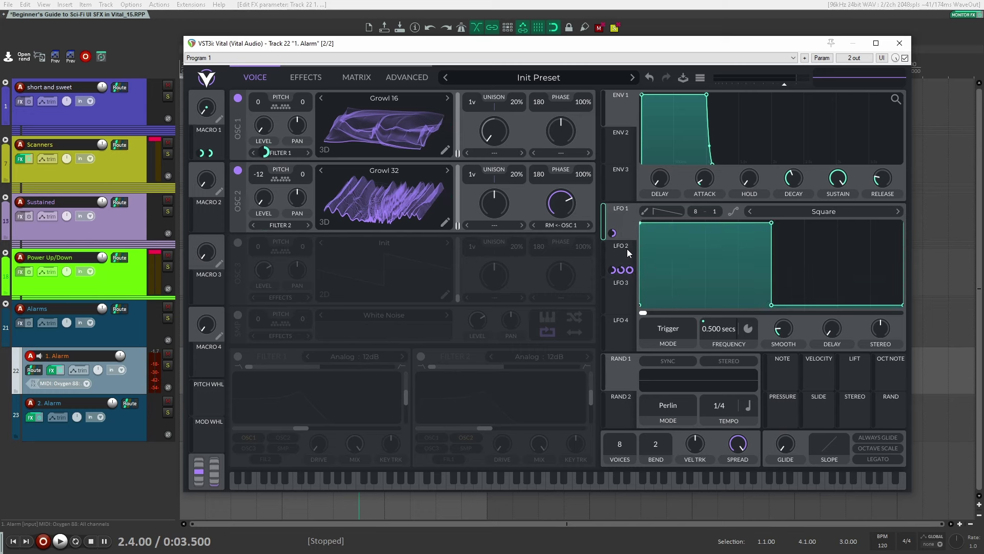
pyautogui.click(628, 251)
pyautogui.moveTo(212, 112)
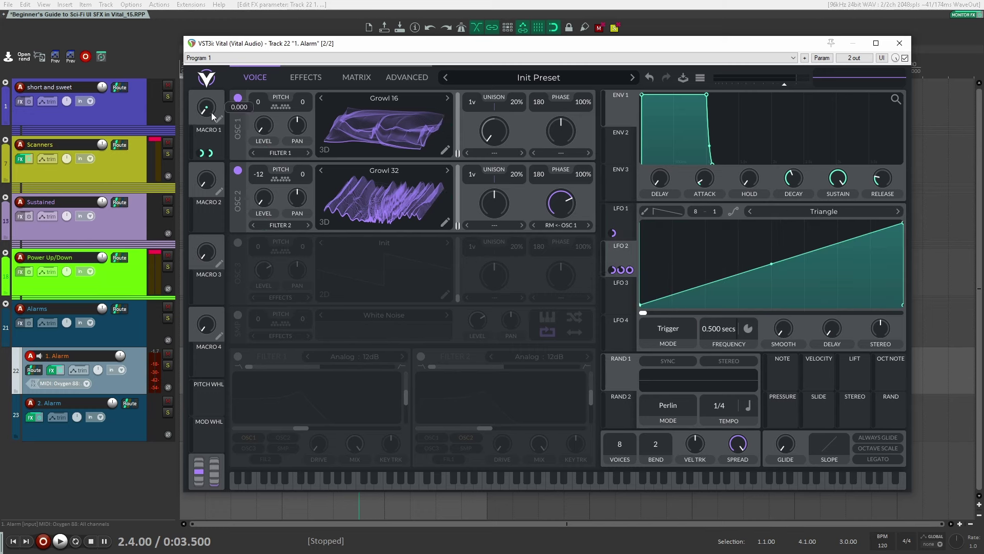
pyautogui.moveTo(211, 111); pyautogui.dragTo(211, 95)
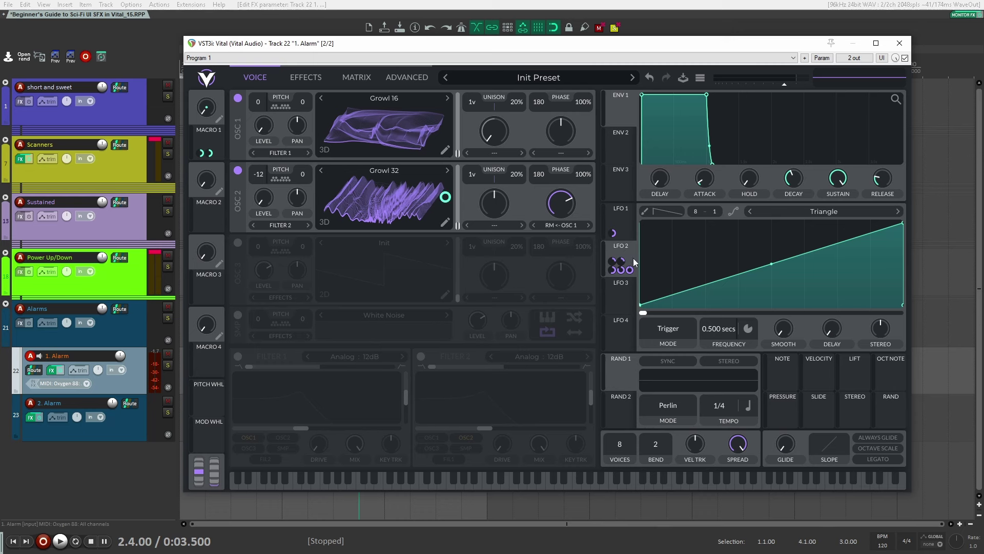
# Enter 24 as the depth of LFO 2's modulation of oscillator 2's transpose.
pyautogui.rightClick(260, 189)
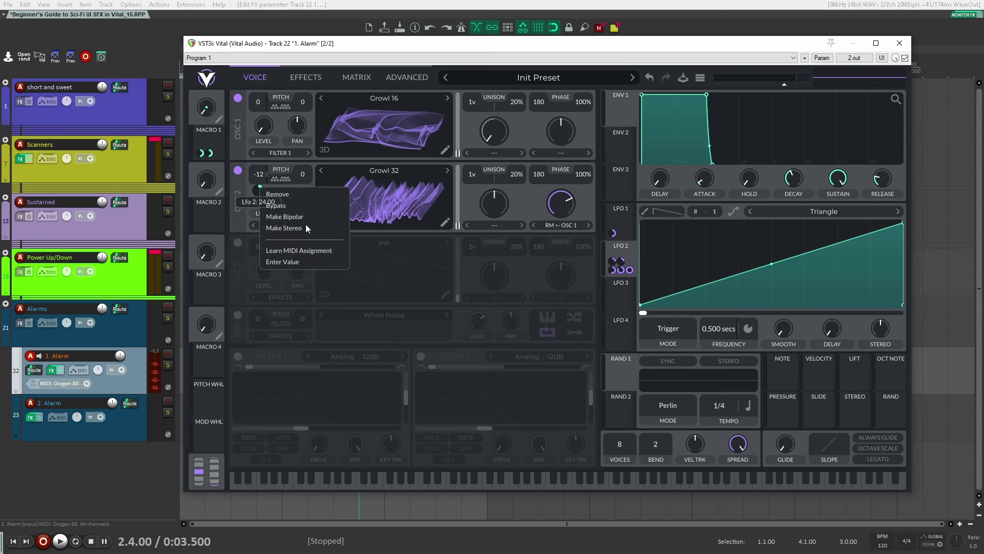
pyautogui.click(281, 262)
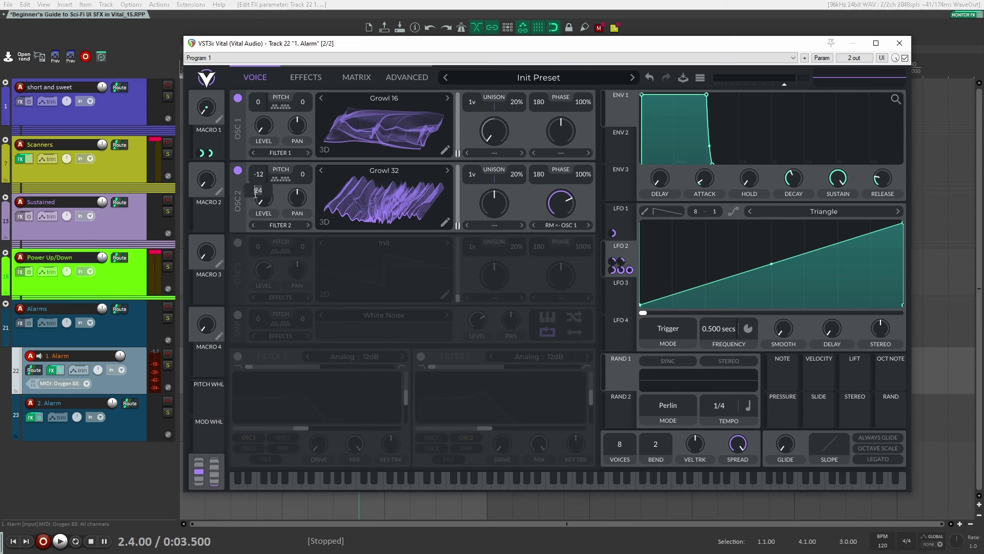
pyautogui.press('Return')
# Set the frequency of LFO 2 and LFO 1 to 1 second each and test the alarm speed with Macro 1.
pyautogui.rightClick(717, 333)
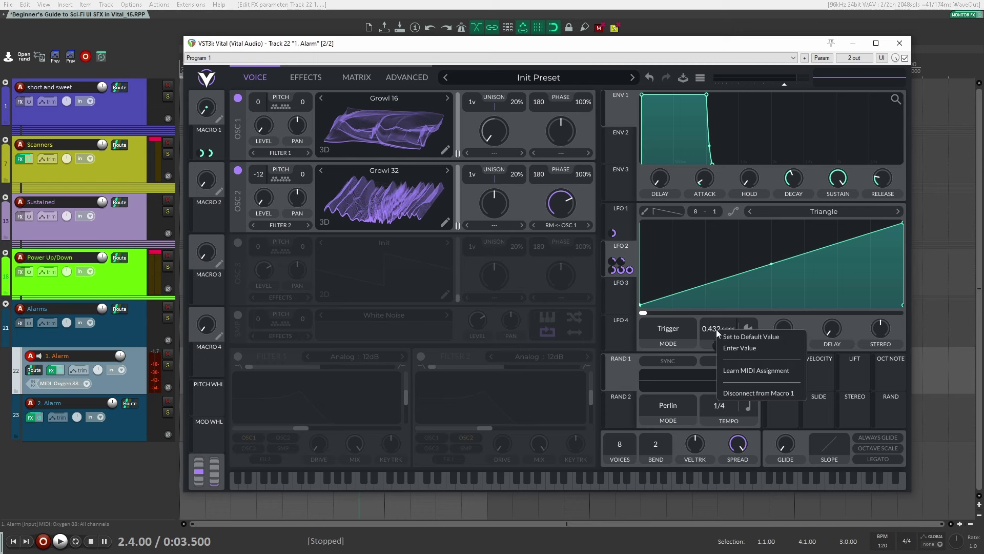
pyautogui.click(738, 349)
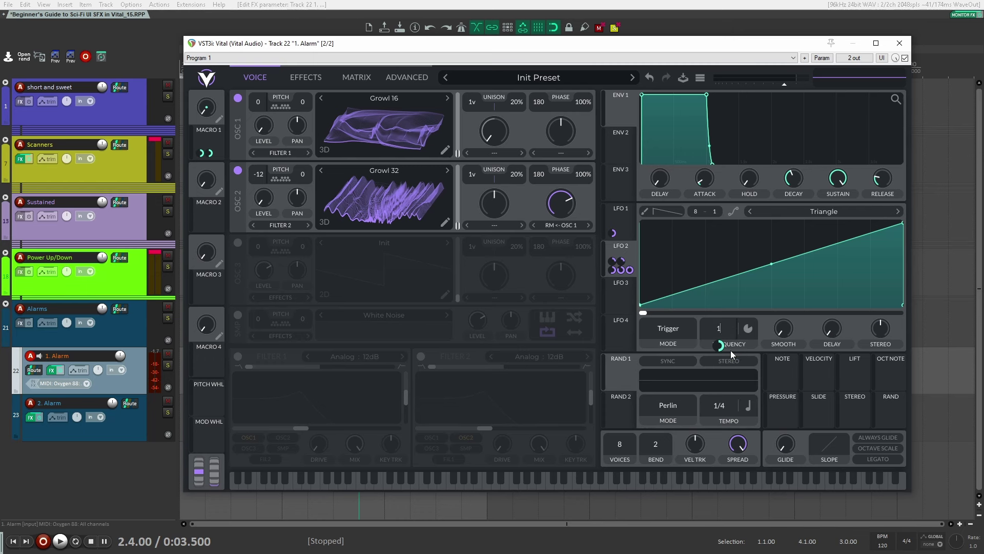
pyautogui.write('1')
pyautogui.press('Return')
pyautogui.click(620, 235)
pyautogui.rightClick(712, 327)
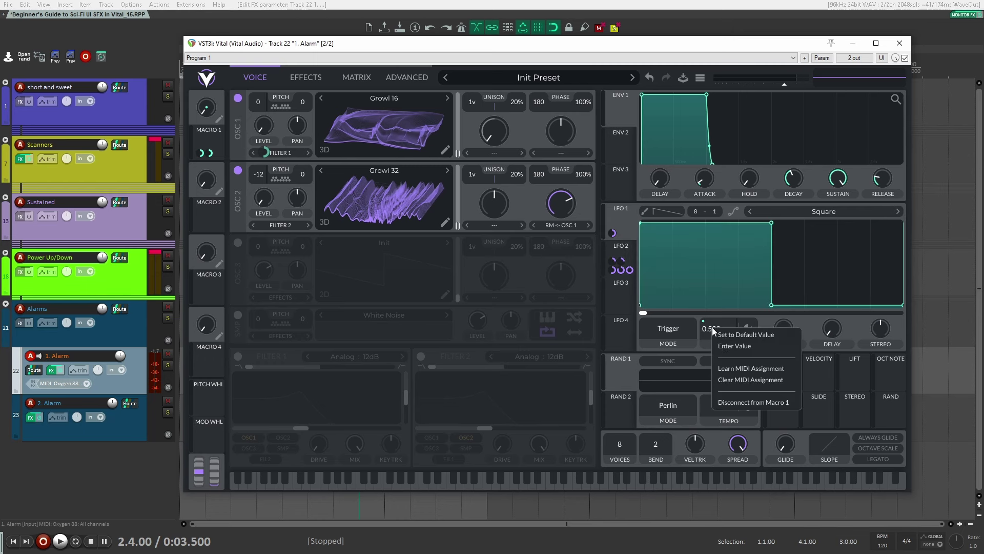
pyautogui.click(737, 347)
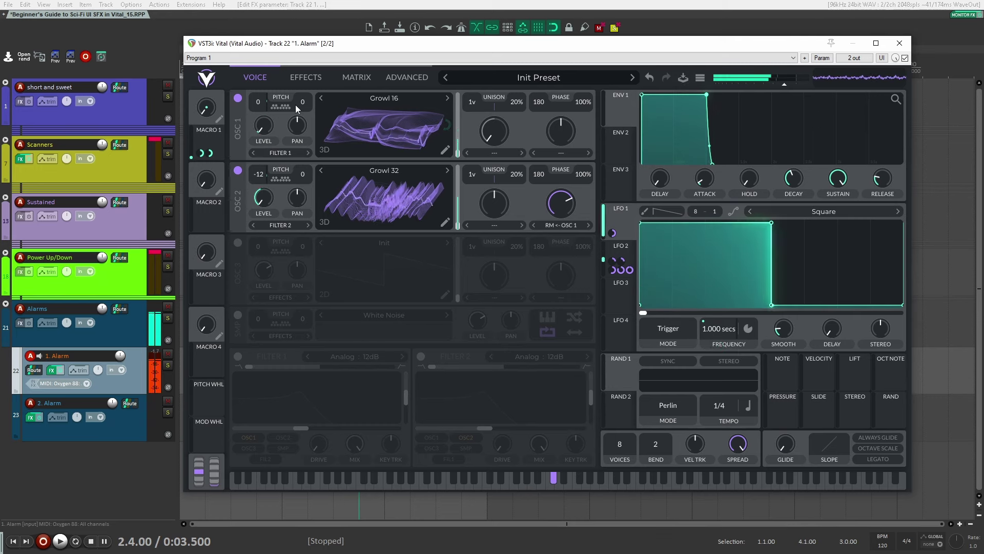
pyautogui.moveTo(205, 109); pyautogui.dragTo(206, 110)
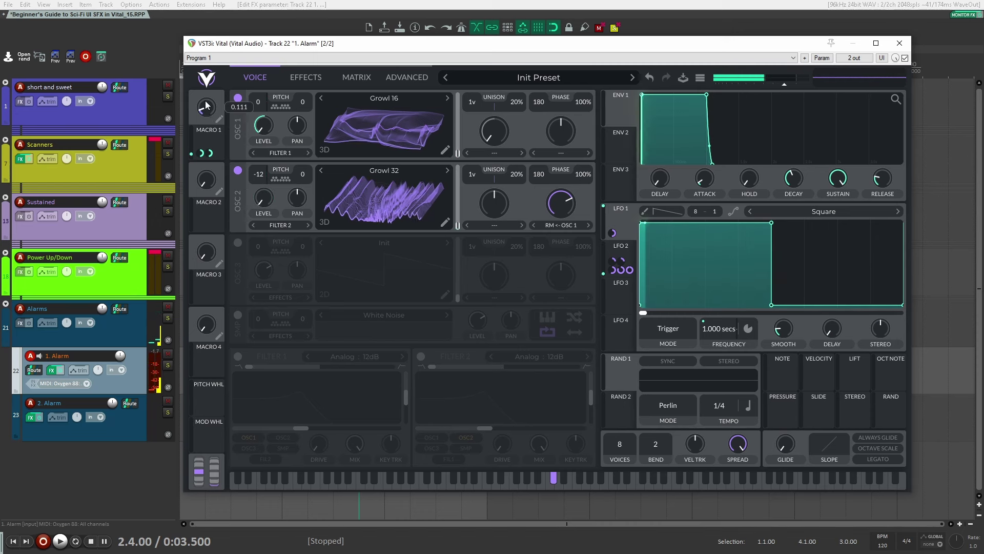
pyautogui.moveTo(206, 110); pyautogui.dragTo(205, 108)
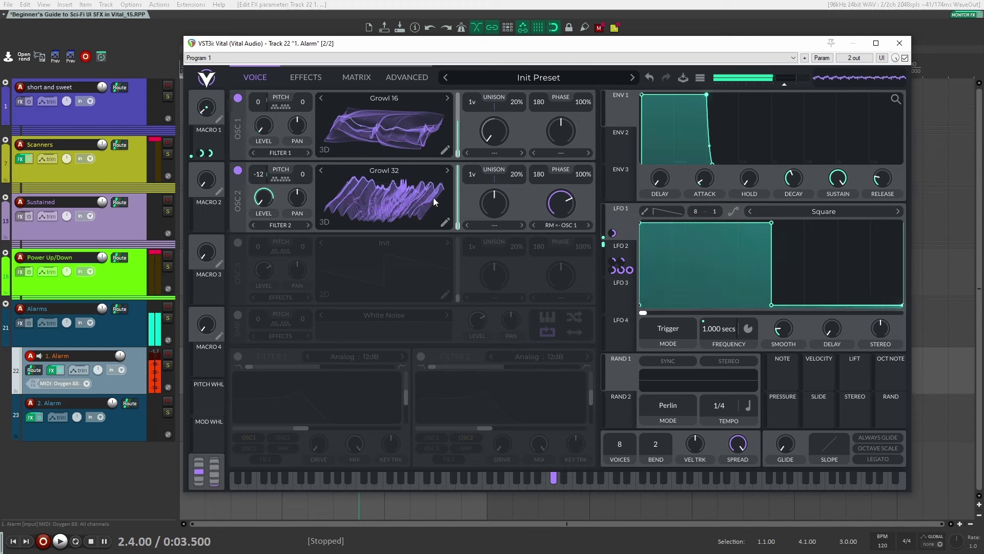
# Advance oscillator 2 through the growl wavetables to Growl 38 and set its transpose to -12.
pyautogui.click(447, 172)
pyautogui.click(447, 171)
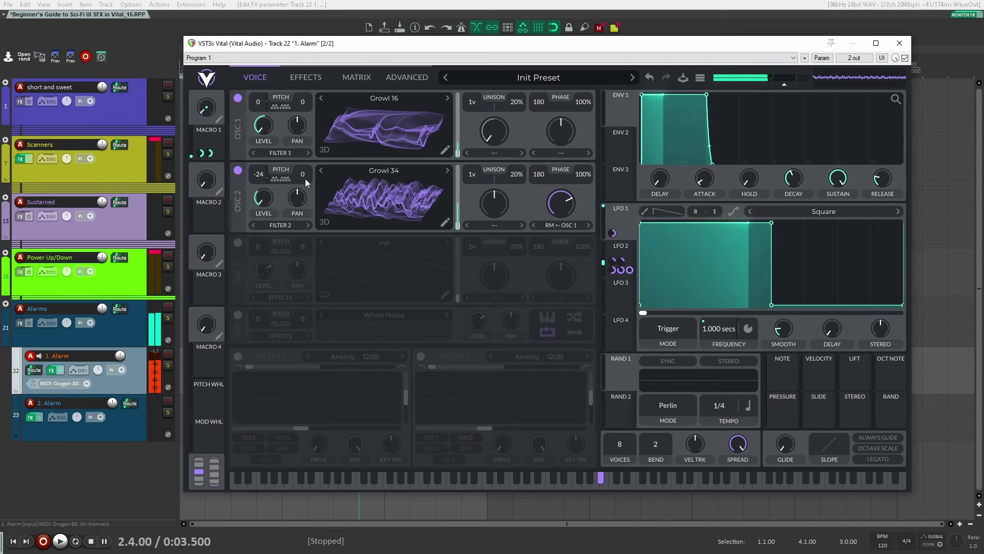
pyautogui.click(446, 171)
pyautogui.click(446, 171)
pyautogui.click(446, 176)
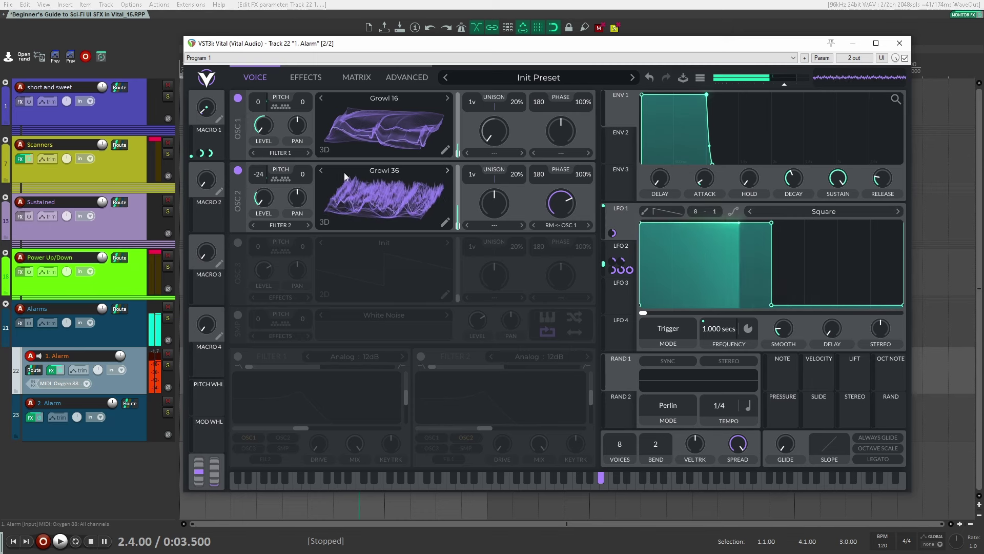
pyautogui.moveTo(258, 174); pyautogui.dragTo(266, 106)
pyautogui.click(448, 173)
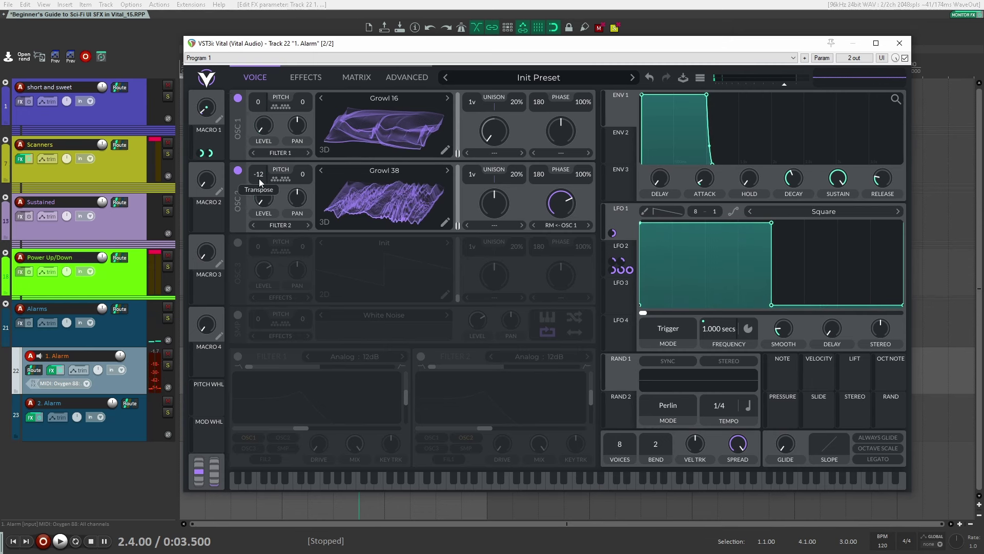
pyautogui.scroll(-12, 258, 176)
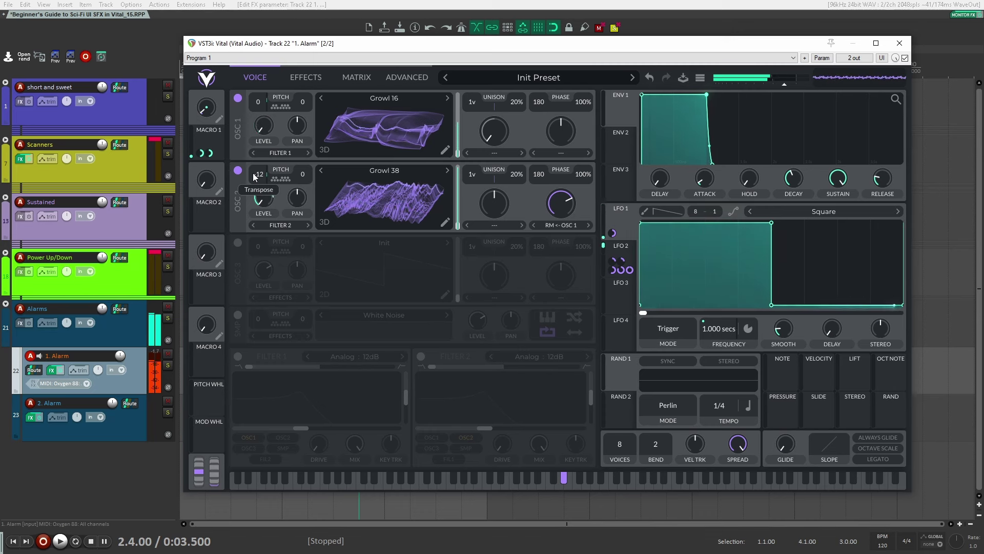
# Sweep Macro 1 to audition how the alarm speed responds with the new wavetable.
pyautogui.moveTo(215, 109)
pyautogui.moveTo(214, 109); pyautogui.dragTo(205, 91)
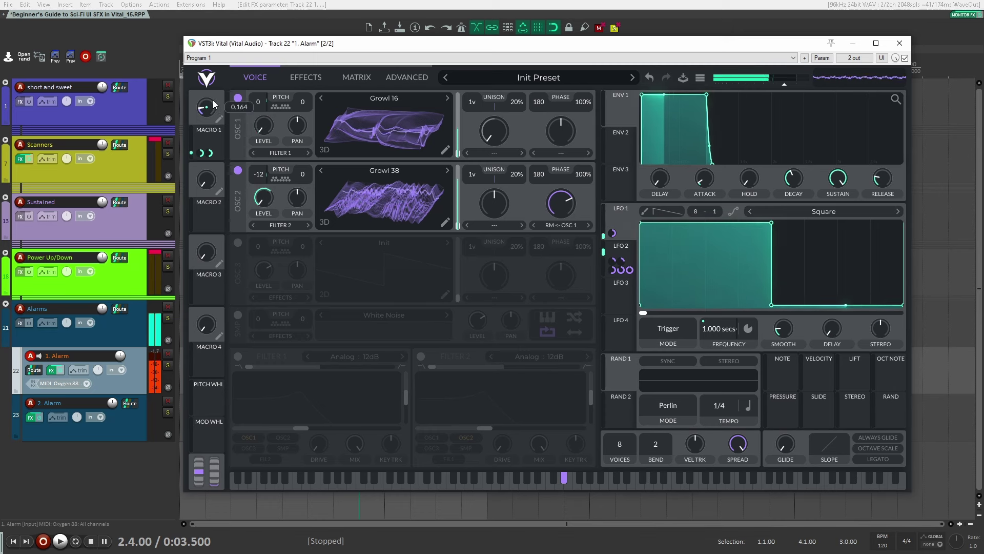